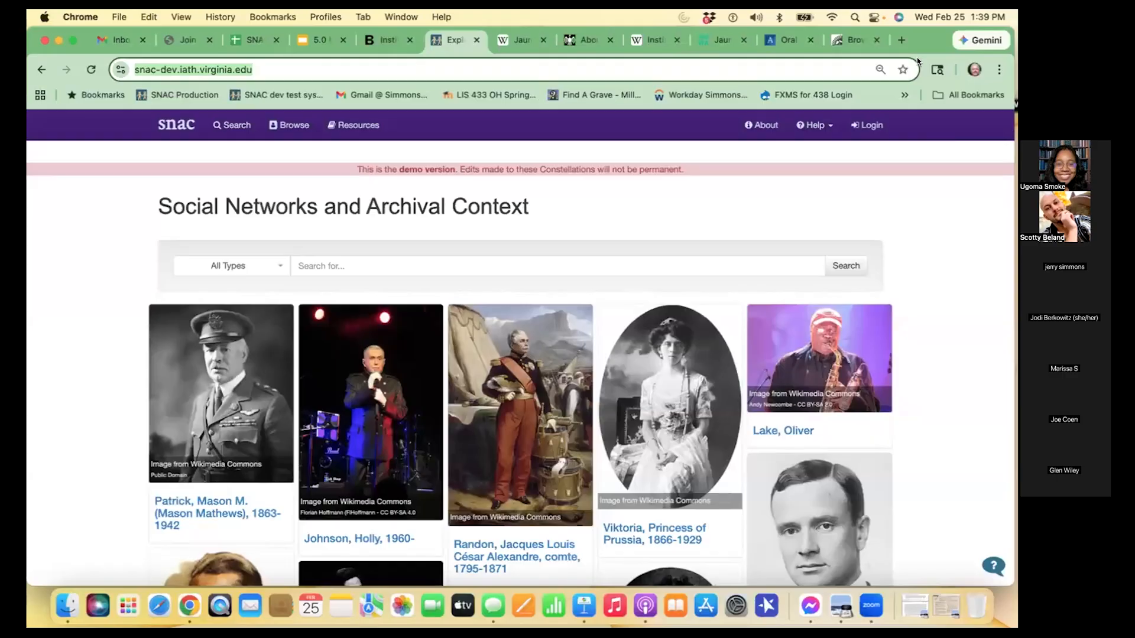
- Log in to the SNAC demo site with the personal Gmail account
{"action": "left_click", "coordinate": [872, 126]}
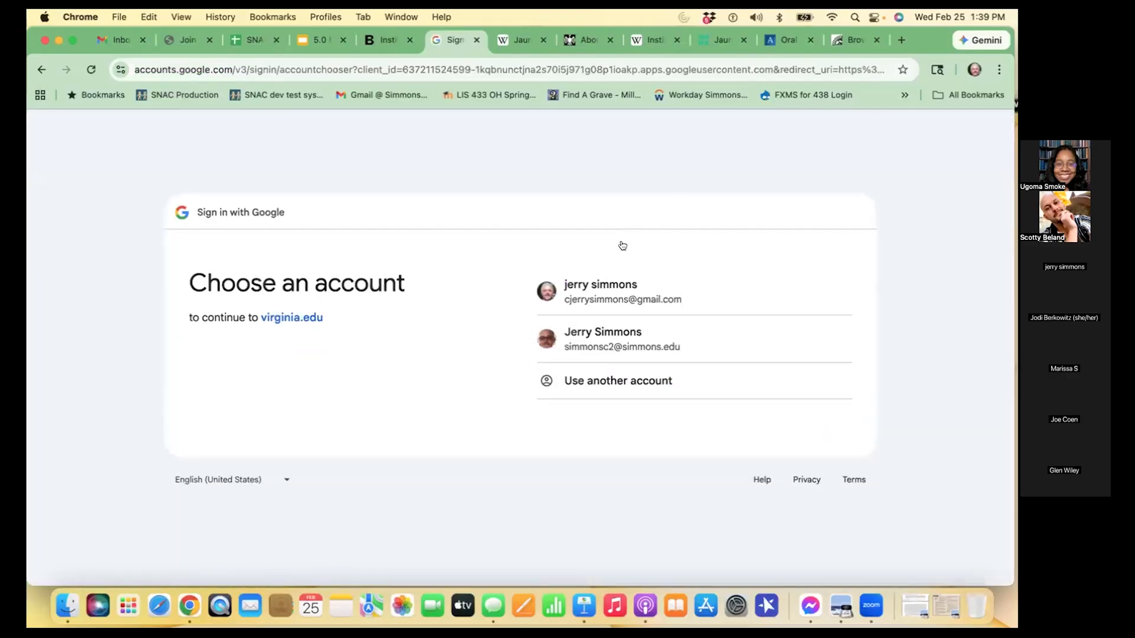
{"action": "left_click", "coordinate": [612, 291]}
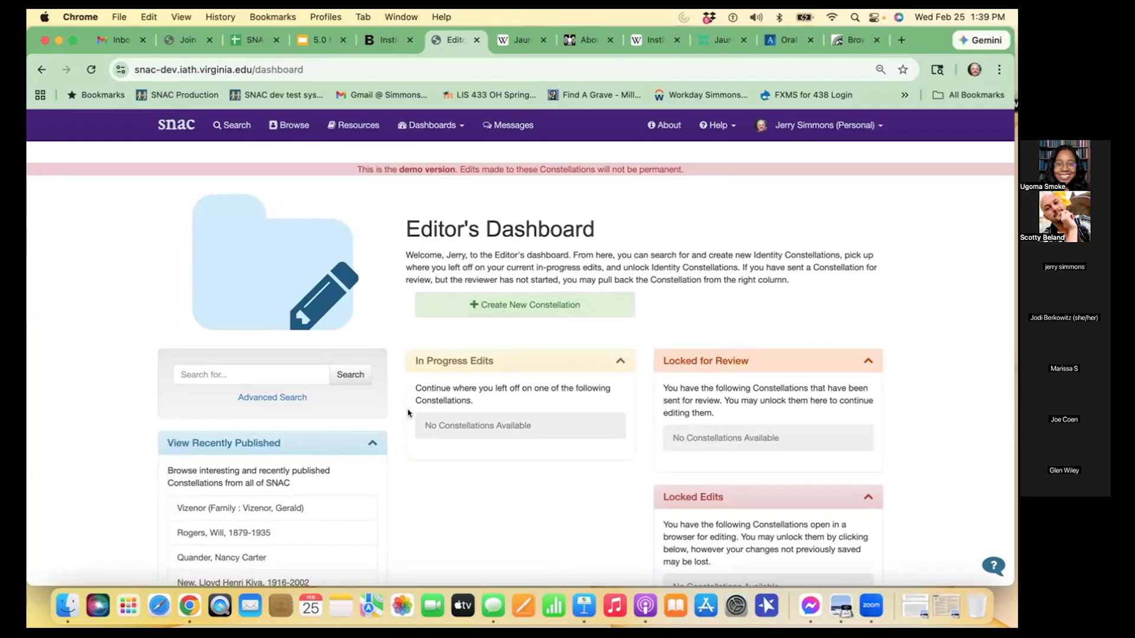
- Run a quick search for "Institute of American Indian Arts" on the Editor's Dashboard
{"action": "left_click", "coordinate": [262, 373]}
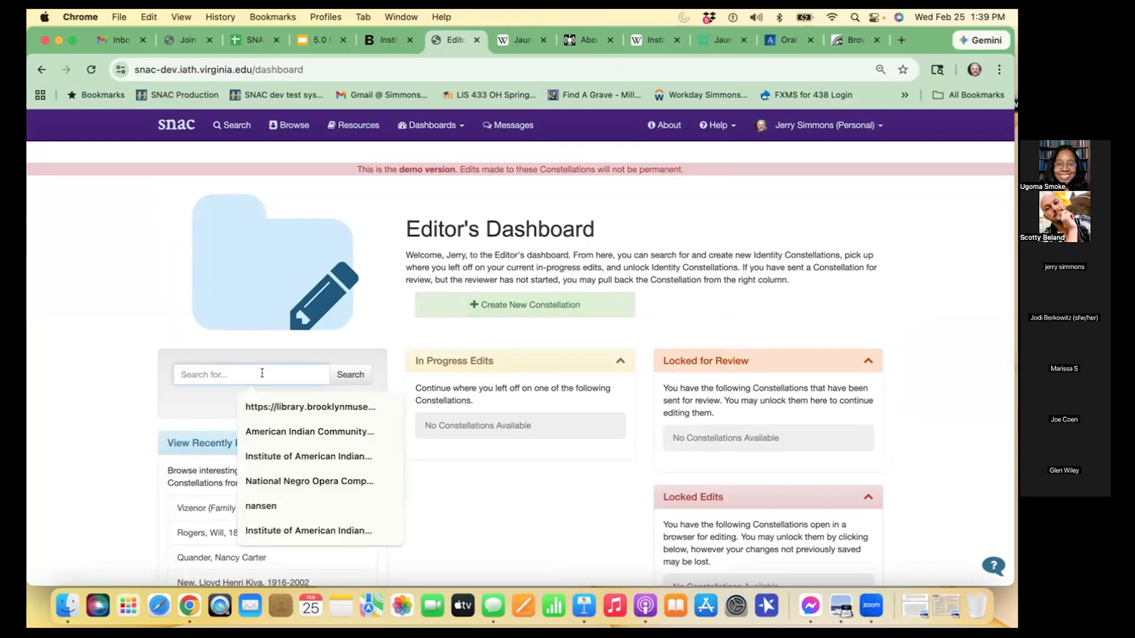
{"action": "type", "text": "In"}
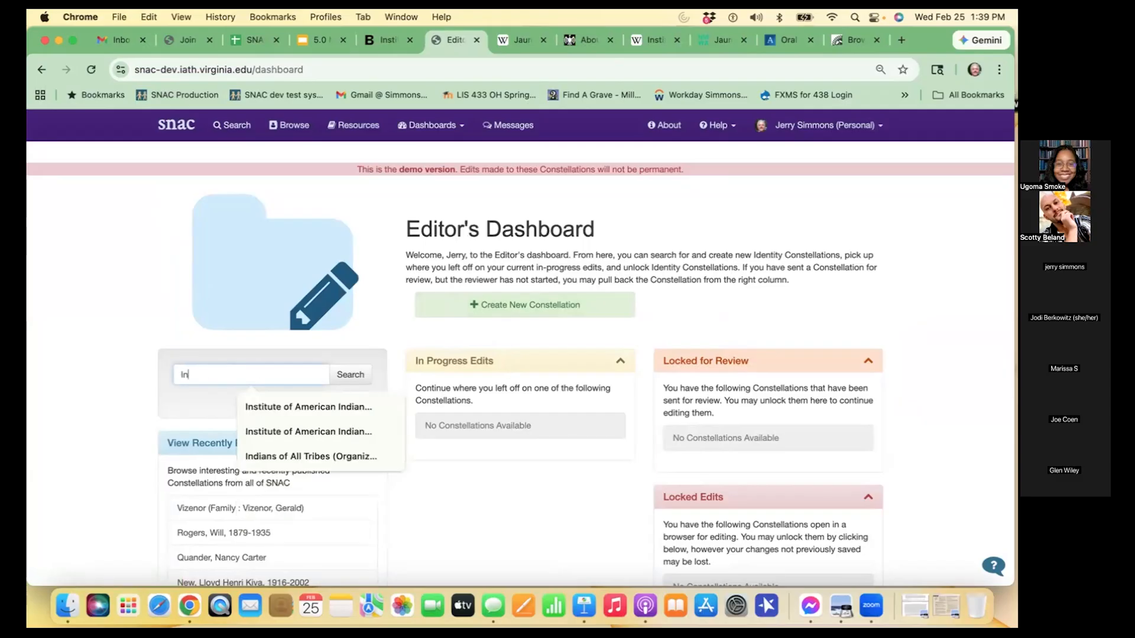
{"action": "key", "text": "Down"}
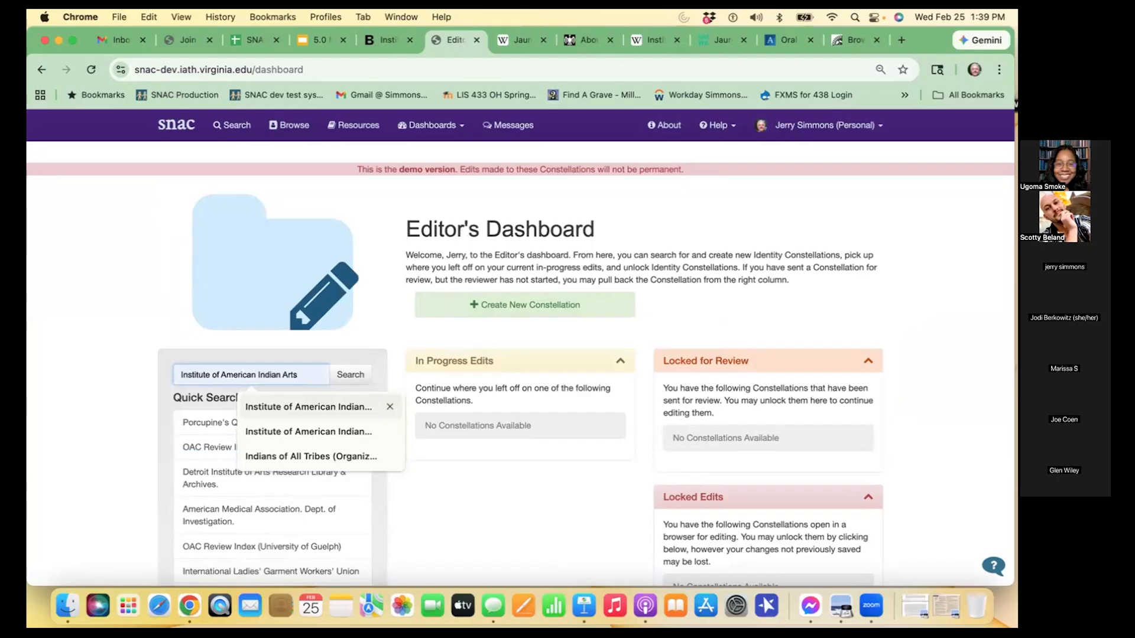
{"action": "key", "text": "Return"}
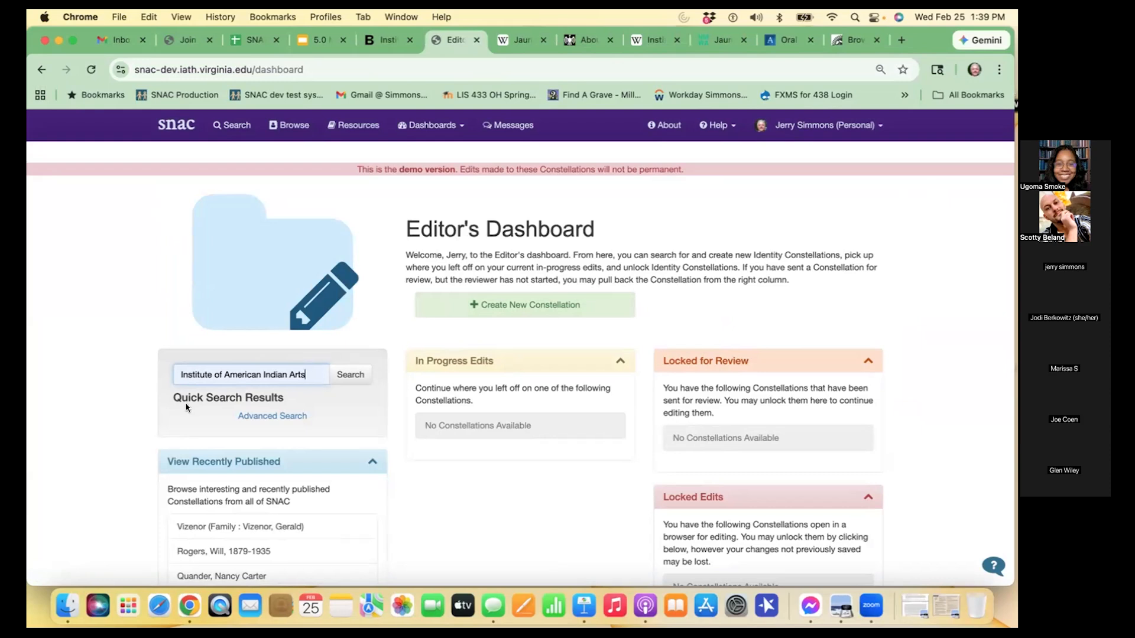
- Reuse the name "Institute of American Indian Arts" in a full search of all entity types on the site's Search page
{"action": "triple_click", "coordinate": [253, 374]}
{"action": "key", "text": "ctrl+c"}
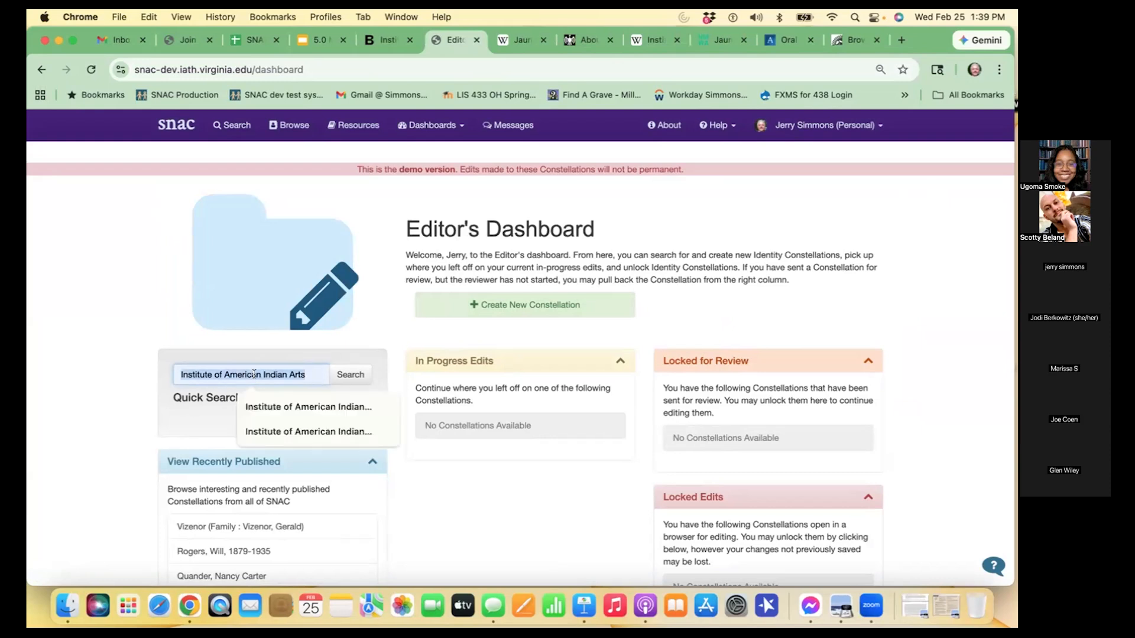
{"action": "left_click", "coordinate": [231, 125]}
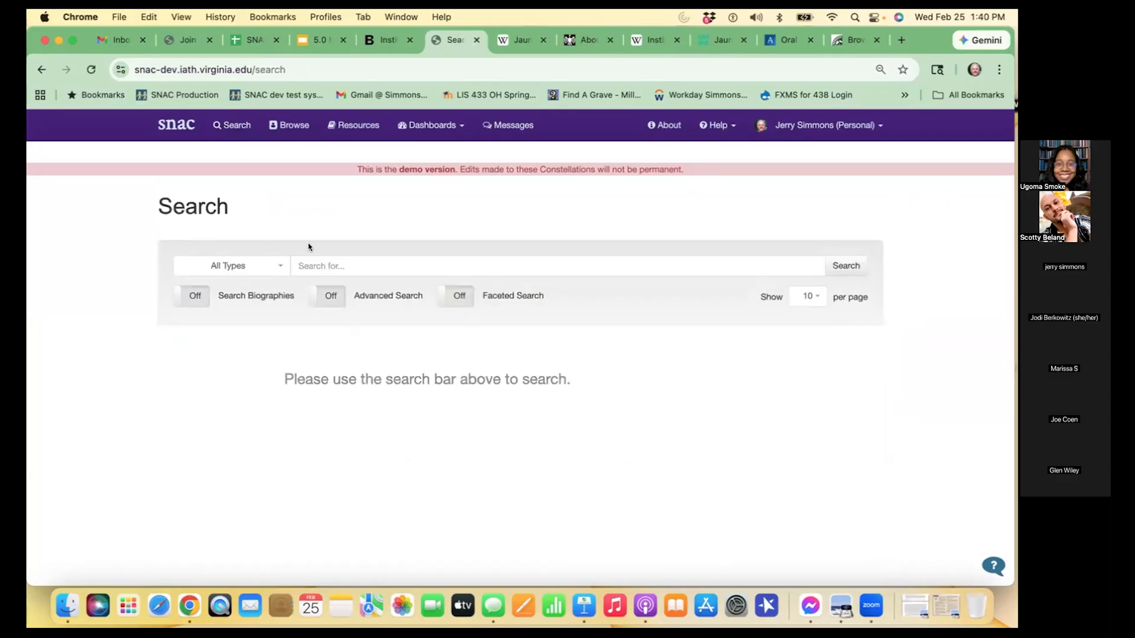
{"action": "left_click", "coordinate": [338, 266]}
{"action": "key", "text": "ctrl+v"}
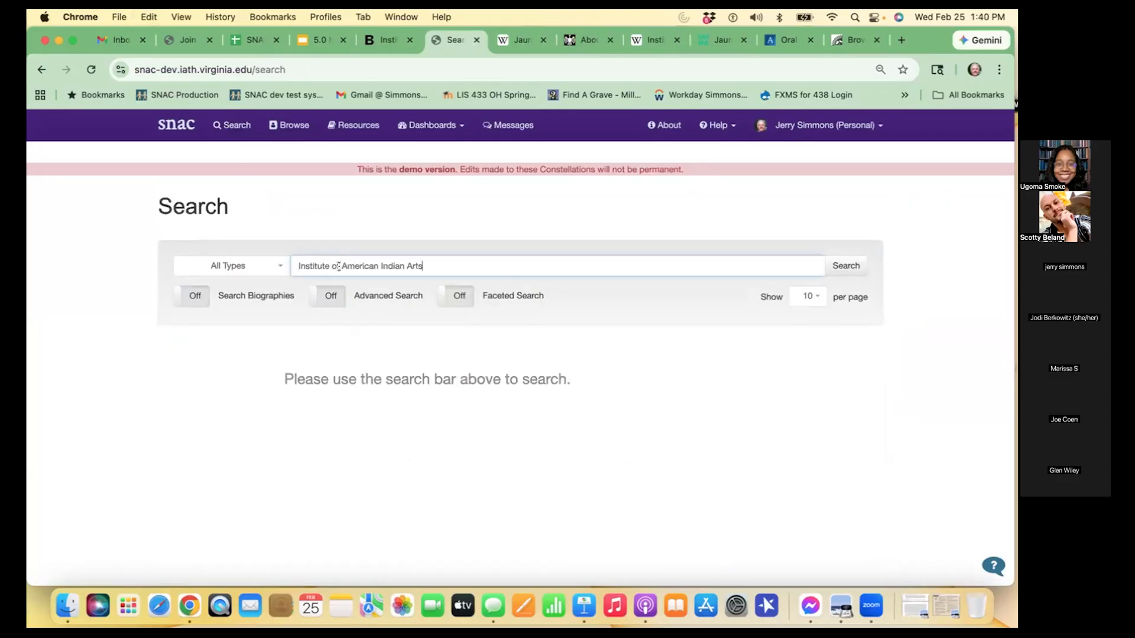
{"action": "key", "text": "Return"}
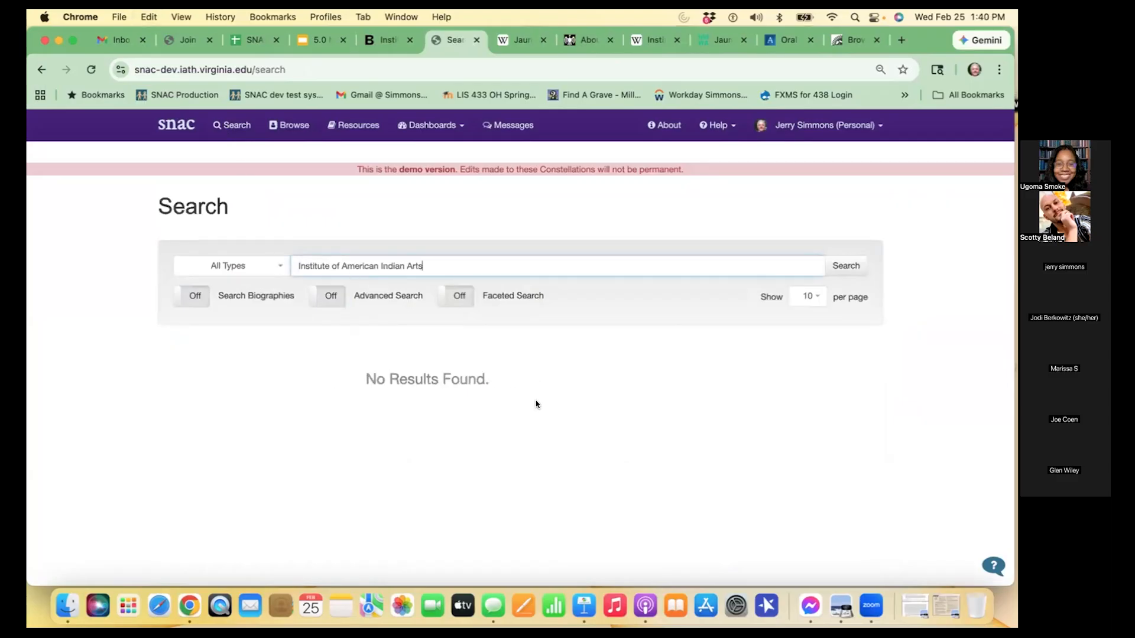
- Browse the alphabetical name entries of all types to "Institute of American Indian Arts"
{"action": "left_click", "coordinate": [275, 123]}
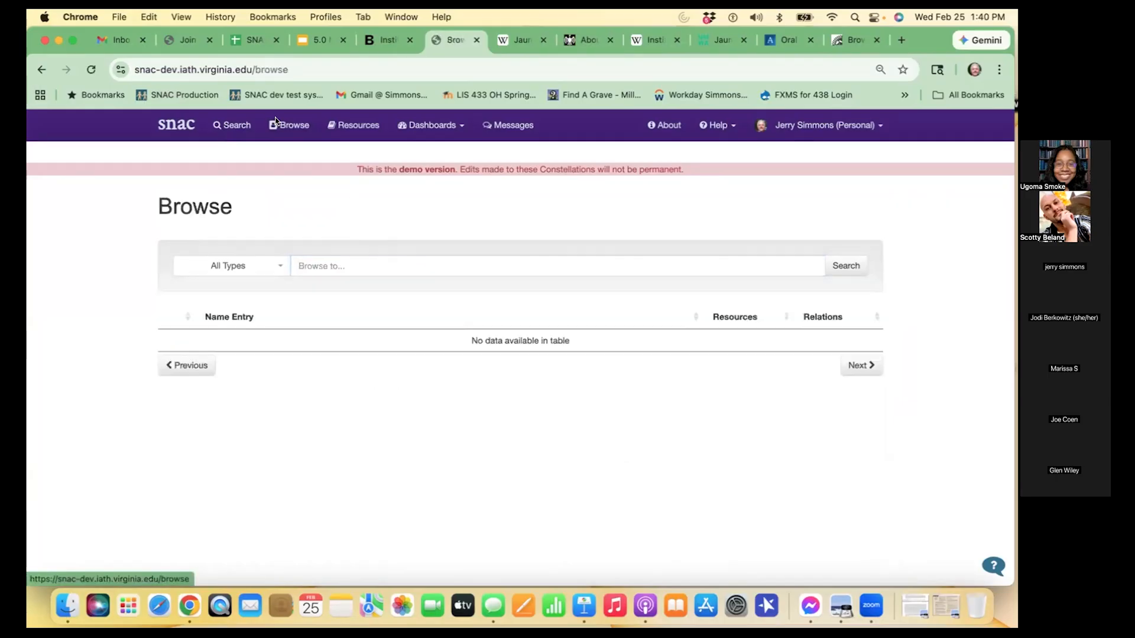
{"action": "left_click", "coordinate": [300, 260]}
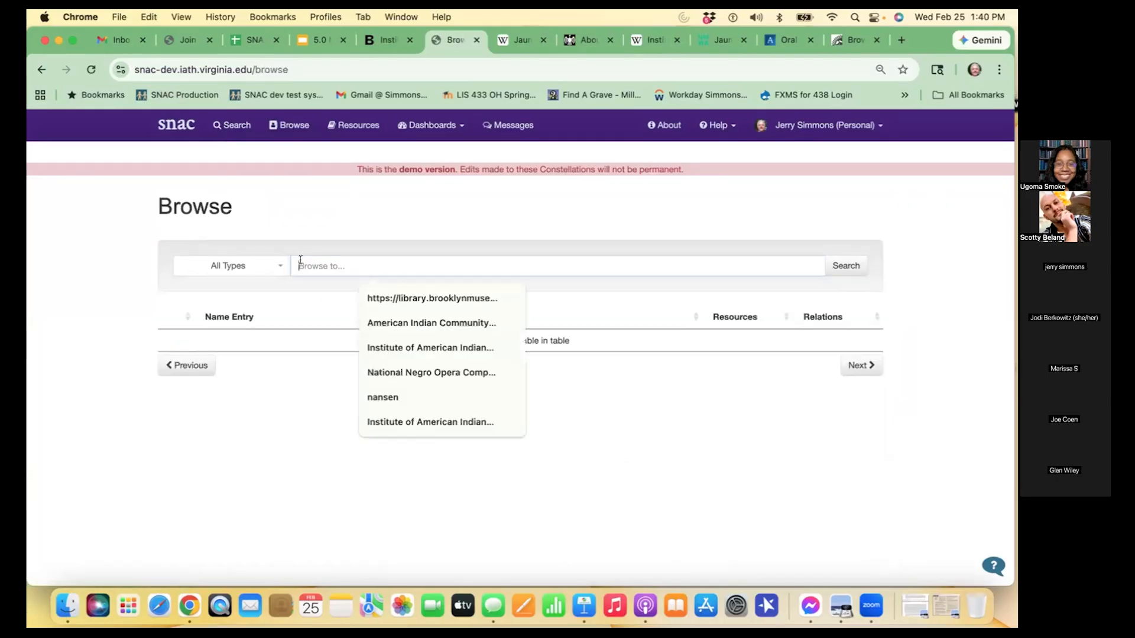
{"action": "key", "text": "super+v"}
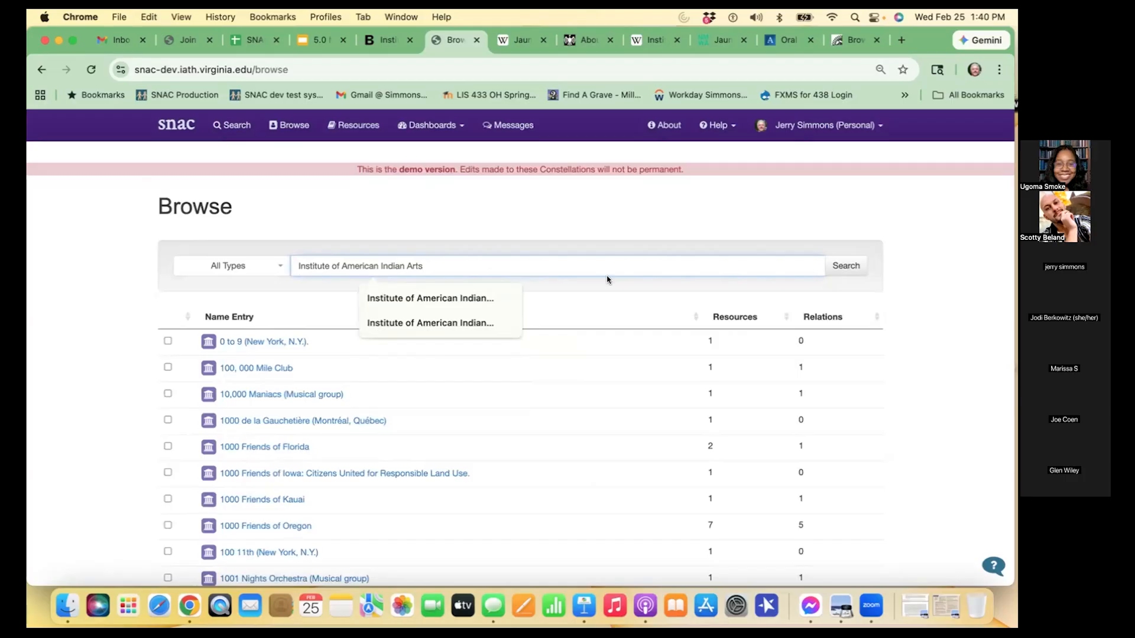
{"action": "left_click", "coordinate": [834, 269]}
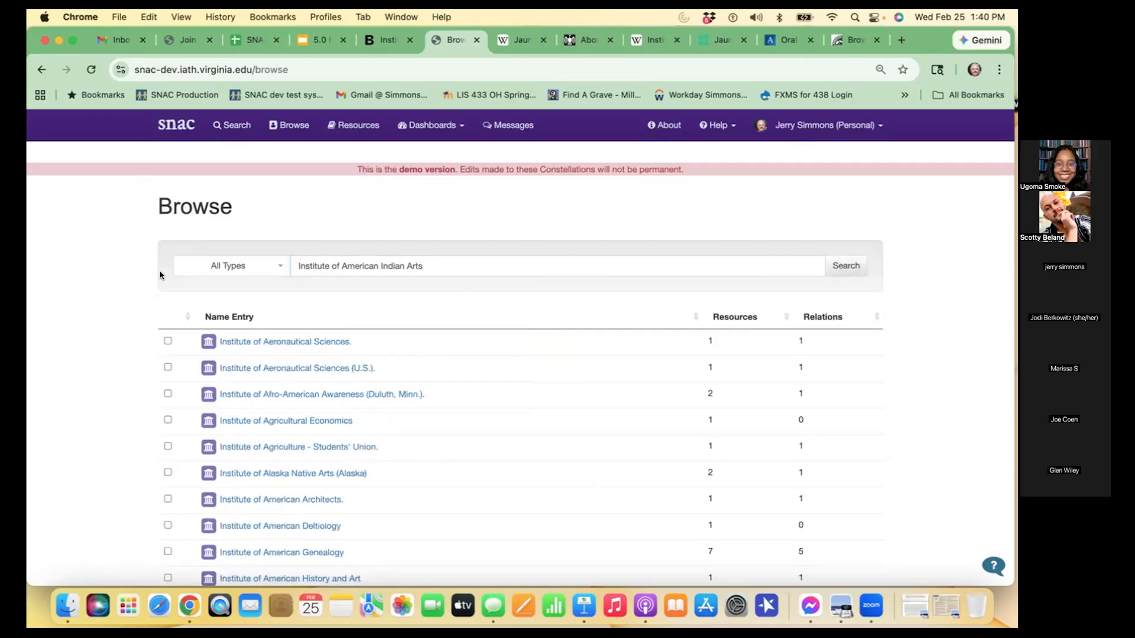
{"action": "scroll", "coordinate": [454, 261], "scroll_direction": "down", "scroll_amount": 1}
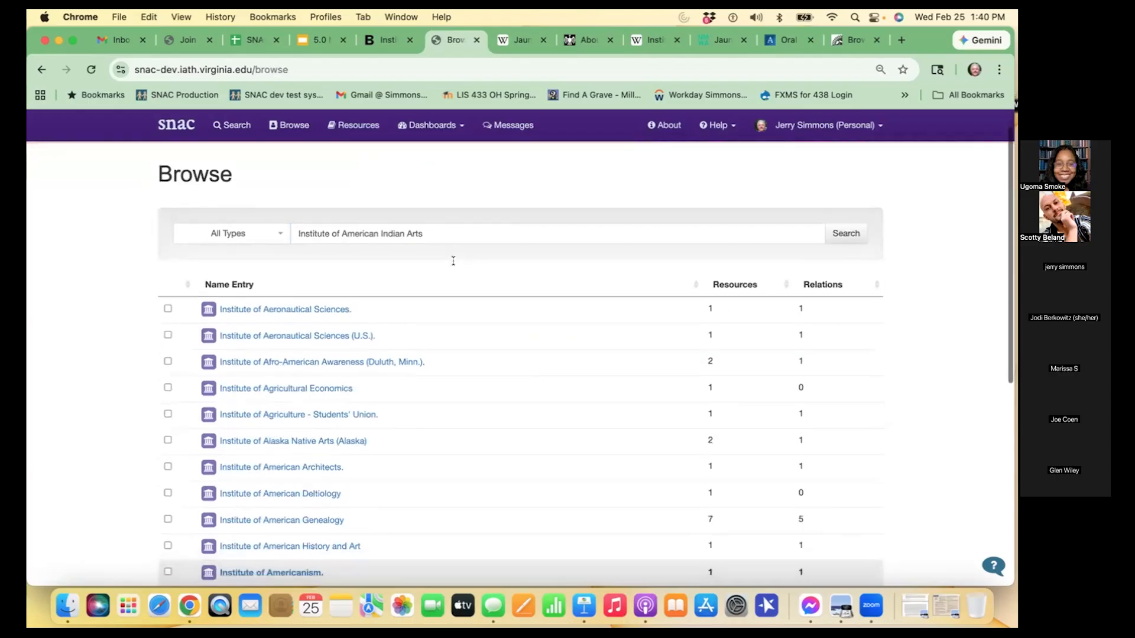
- Restrict the browse list to Corporate Body, rerun it and check the neighbouring name entries for the institute
{"action": "left_click", "coordinate": [277, 232]}
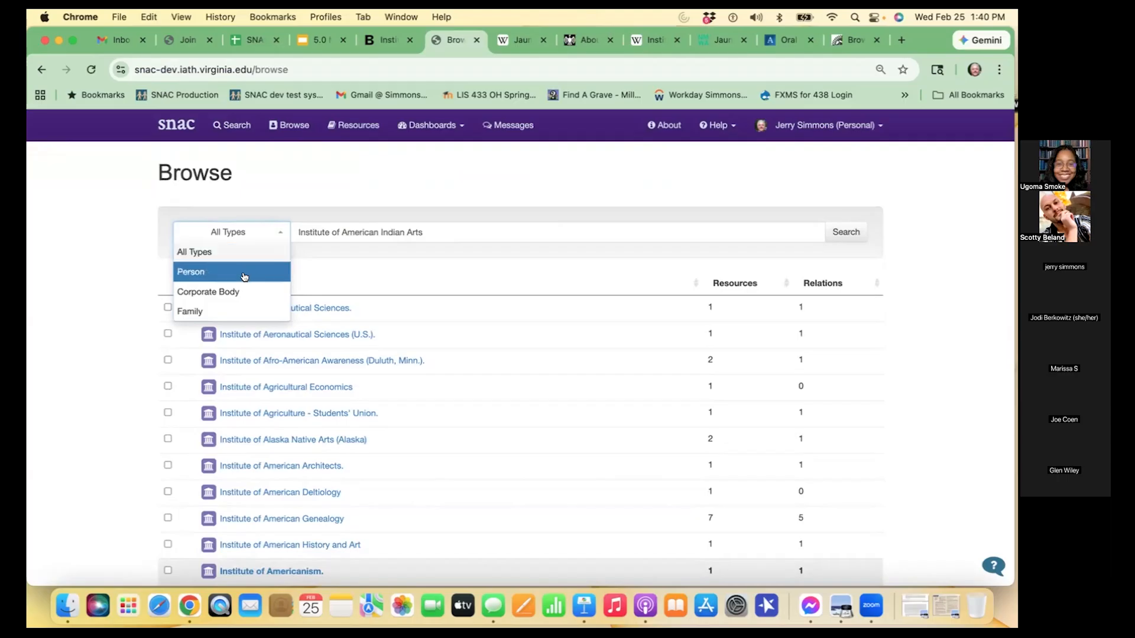
{"action": "left_click", "coordinate": [243, 291]}
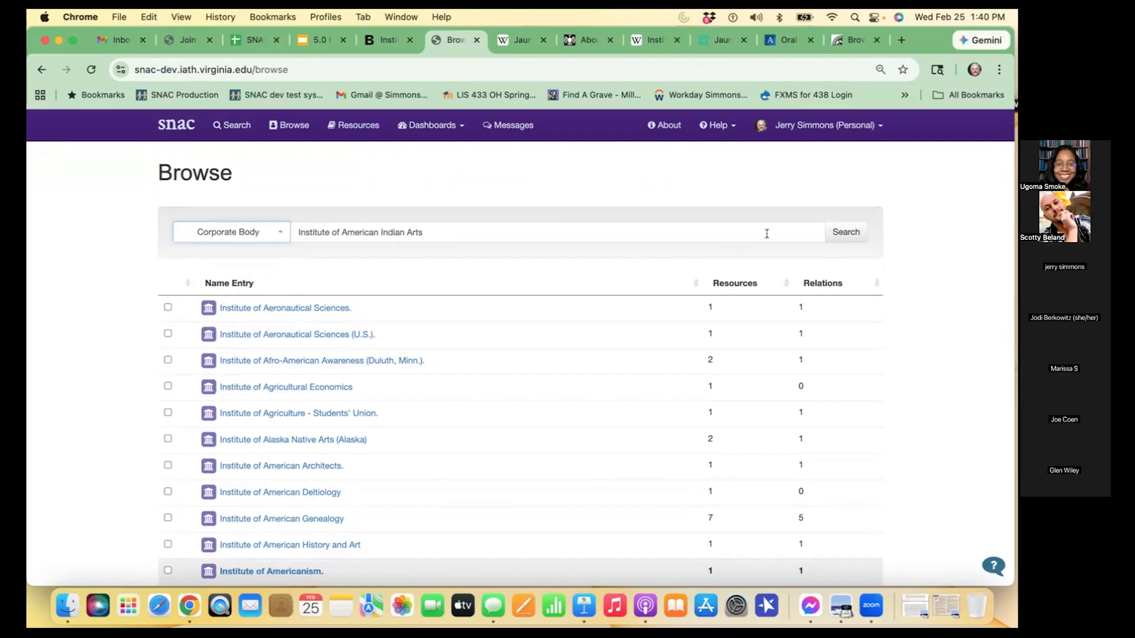
{"action": "left_click", "coordinate": [849, 237]}
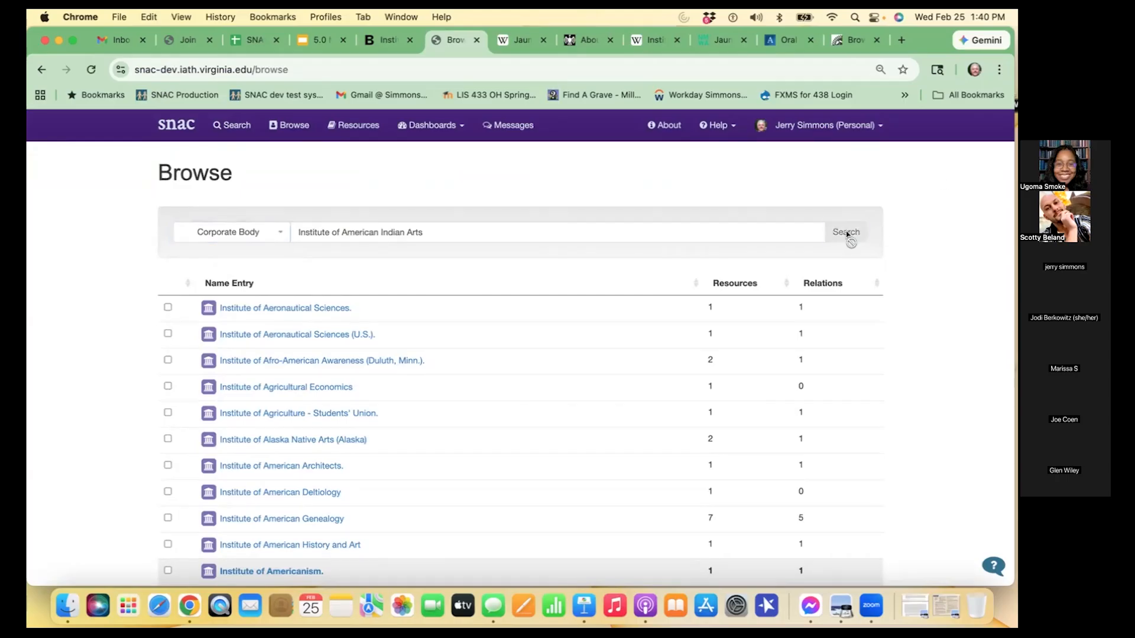
{"action": "scroll", "coordinate": [318, 399], "scroll_direction": "down", "scroll_amount": 5}
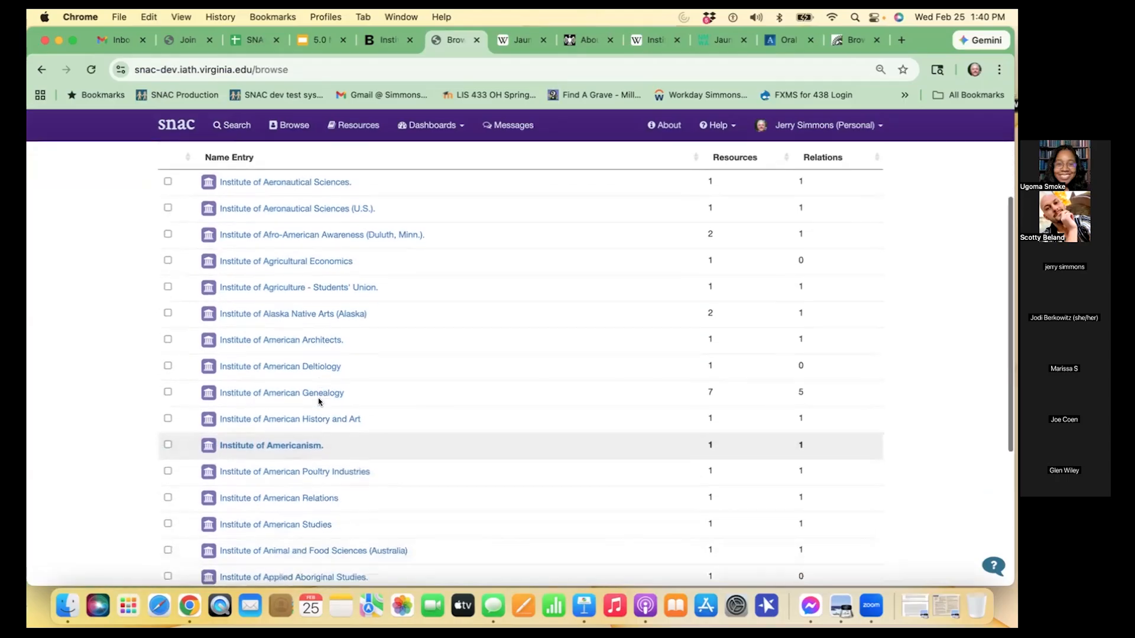
{"action": "scroll", "coordinate": [319, 378], "scroll_direction": "up", "scroll_amount": 1}
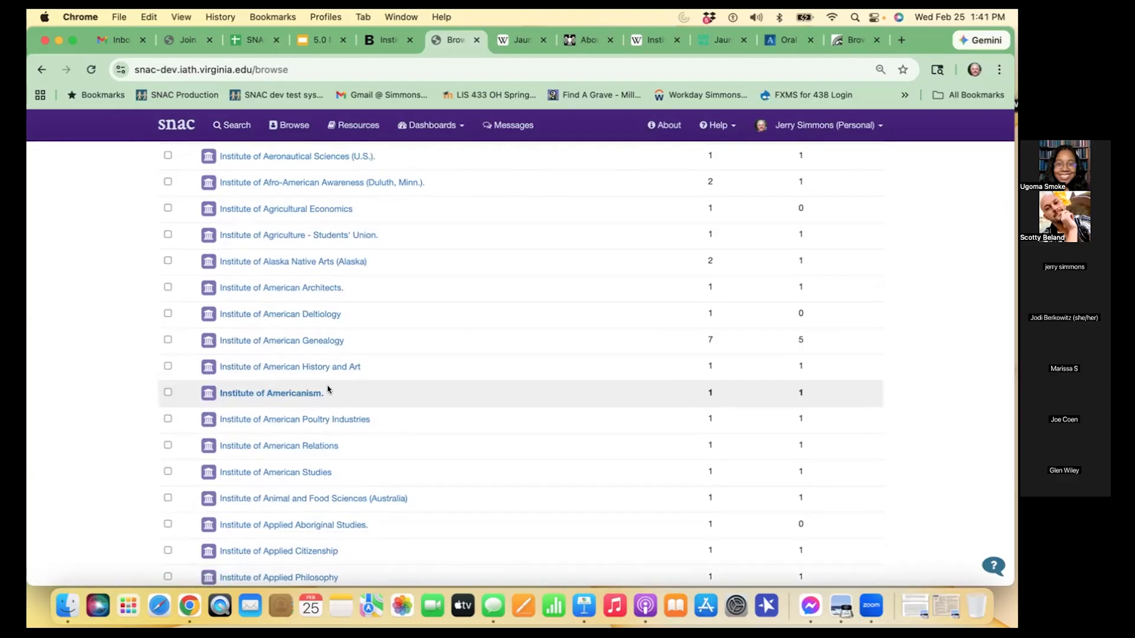
{"action": "scroll", "coordinate": [328, 390], "scroll_direction": "up", "scroll_amount": 5}
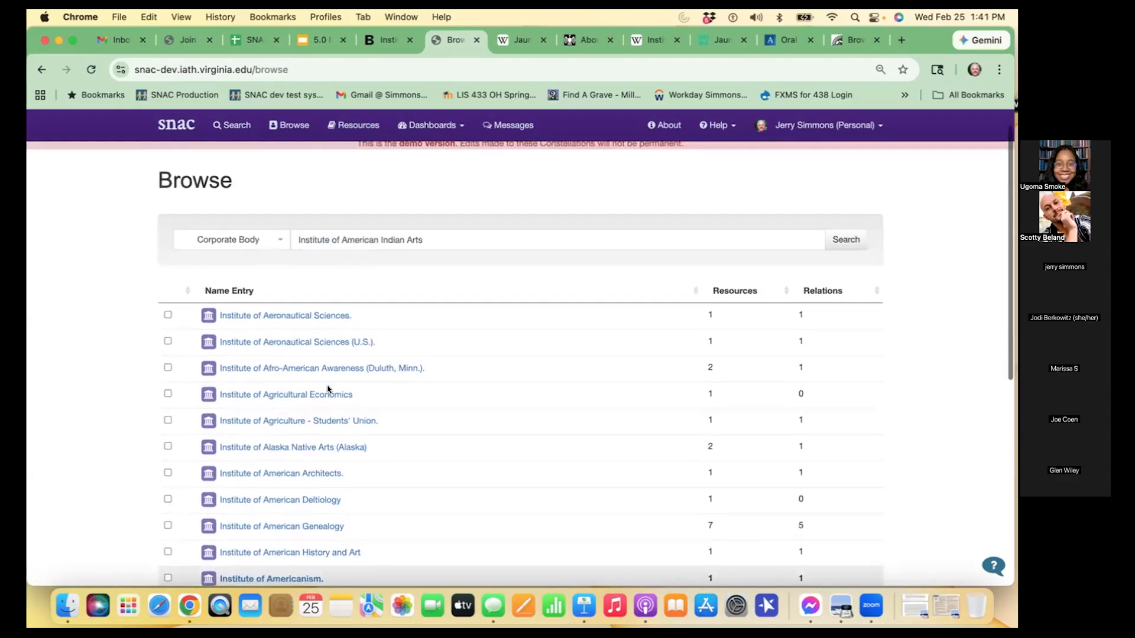
- Return to the Editor's Dashboard and start a new constellation
{"action": "left_click", "coordinate": [447, 126]}
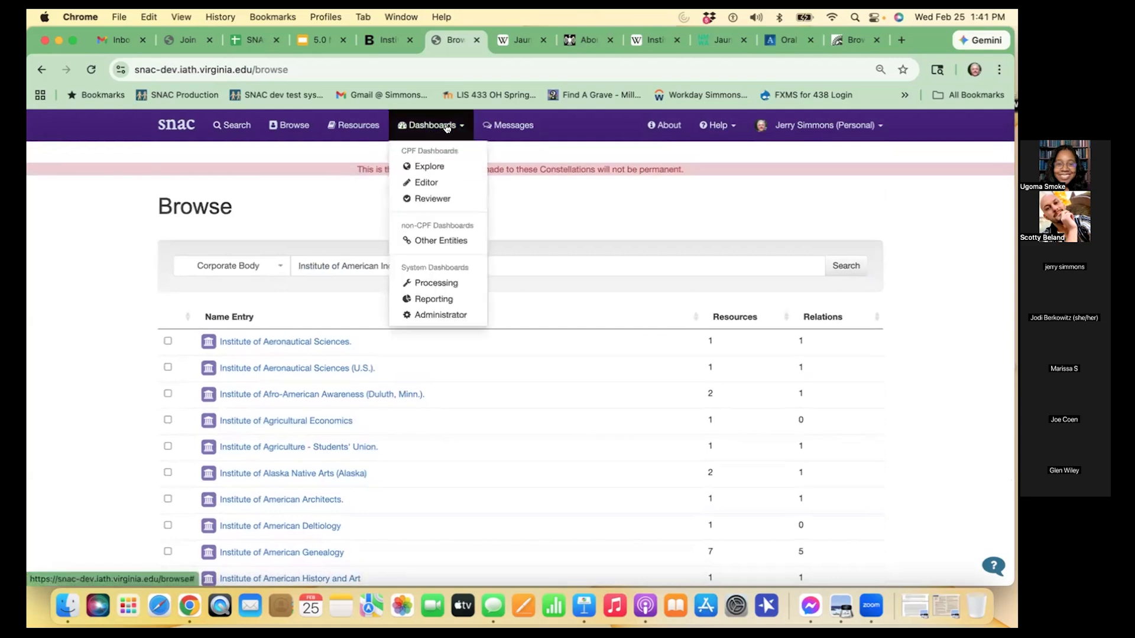
{"action": "left_click", "coordinate": [428, 183]}
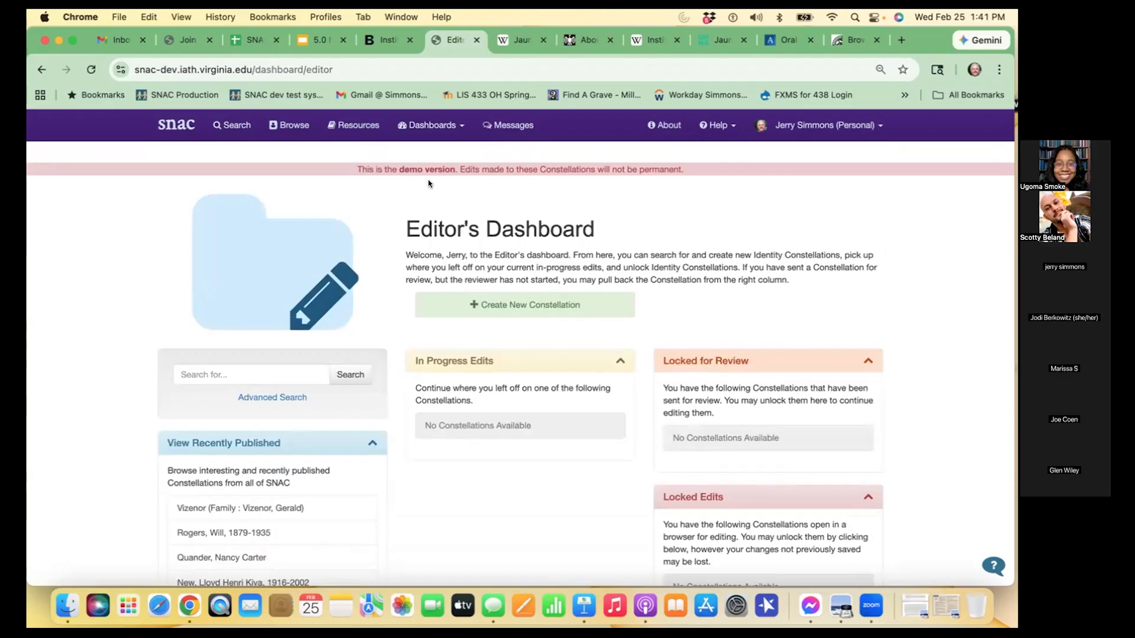
{"action": "left_click", "coordinate": [529, 315]}
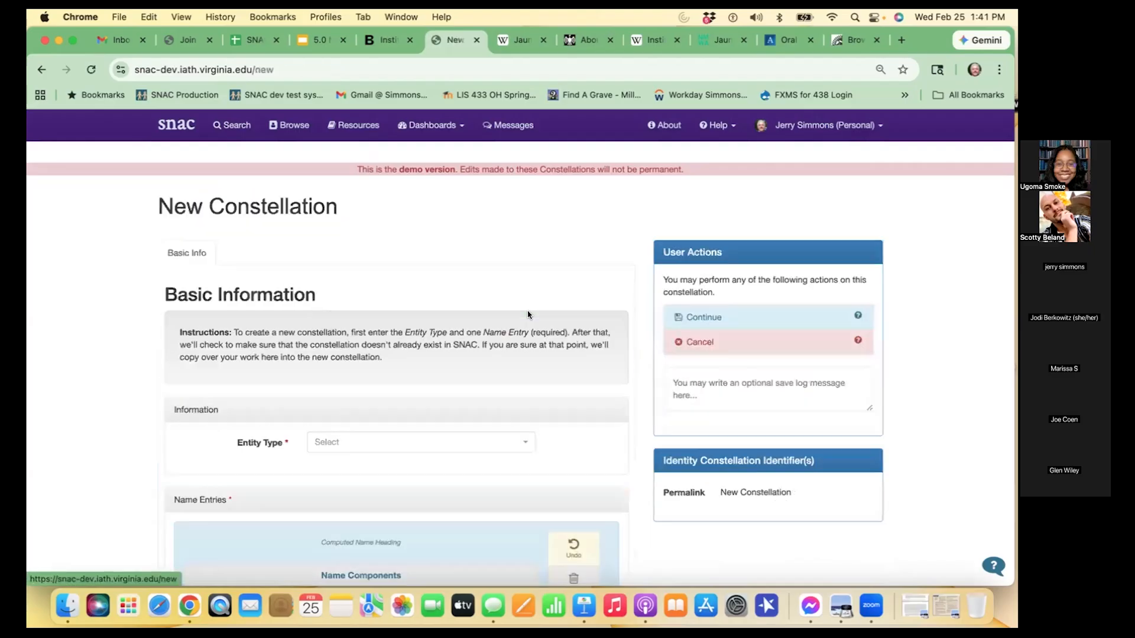
- Set the new constellation's entity type to corporateBody
{"action": "scroll", "coordinate": [523, 315], "scroll_direction": "down", "scroll_amount": 1}
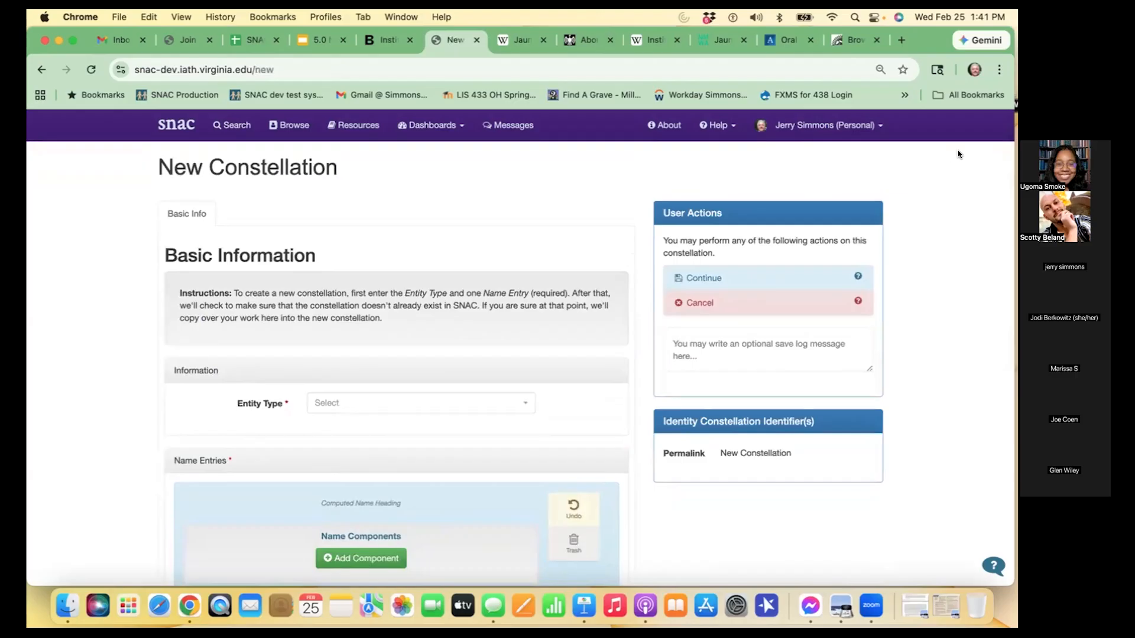
{"action": "scroll", "coordinate": [449, 230], "scroll_direction": "down", "scroll_amount": 1}
{"action": "scroll", "coordinate": [449, 228], "scroll_direction": "down", "scroll_amount": 1}
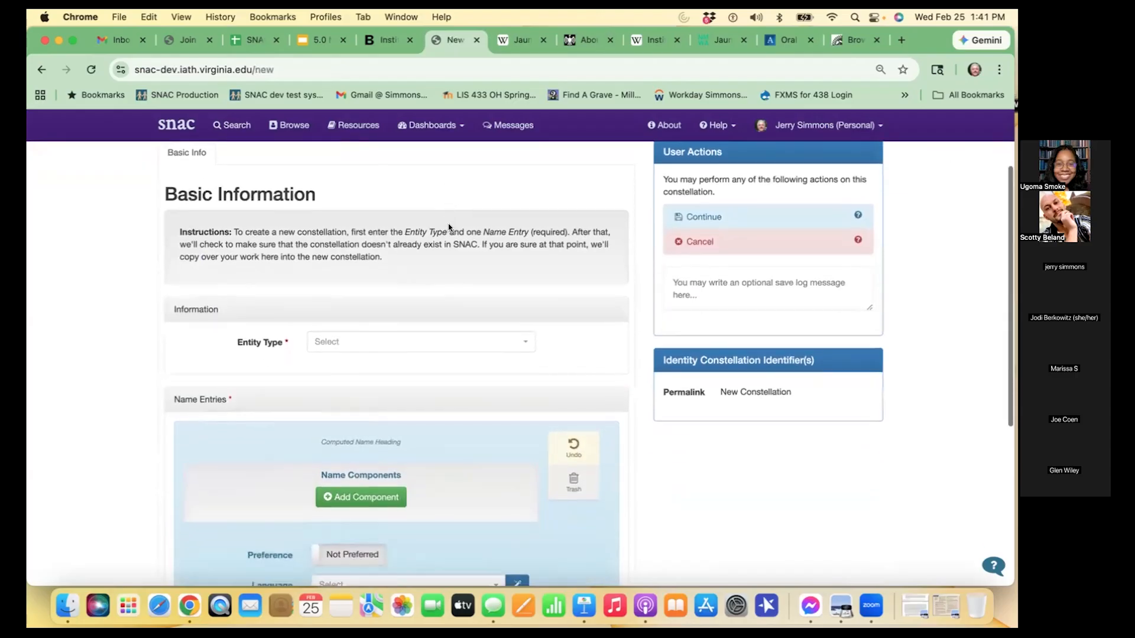
{"action": "left_click", "coordinate": [518, 341]}
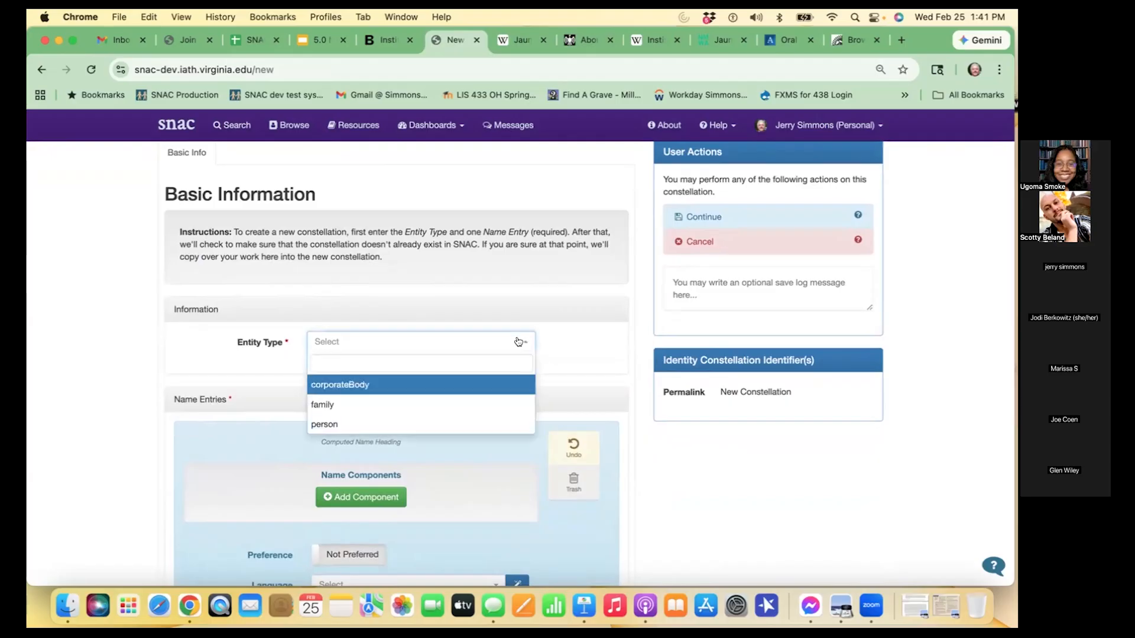
{"action": "left_click", "coordinate": [393, 384]}
- Add a Name component reading "Institute of American Indian Arts" to the name entry and mark the entry as Preferred
{"action": "scroll", "coordinate": [393, 384], "scroll_direction": "down", "scroll_amount": 3}
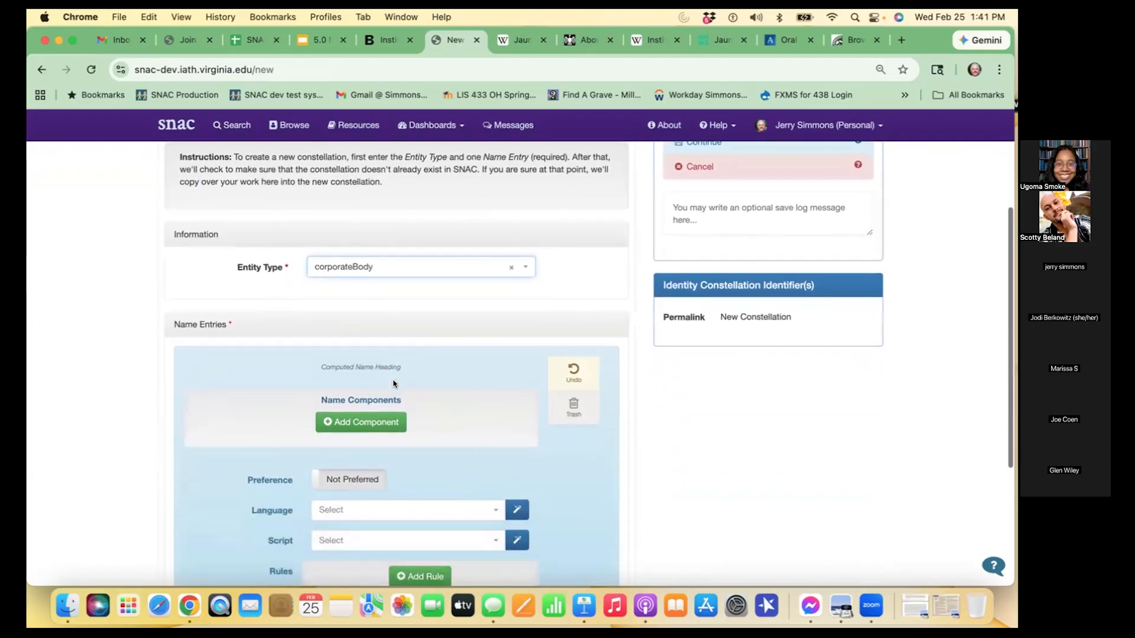
{"action": "scroll", "coordinate": [393, 384], "scroll_direction": "down", "scroll_amount": 3}
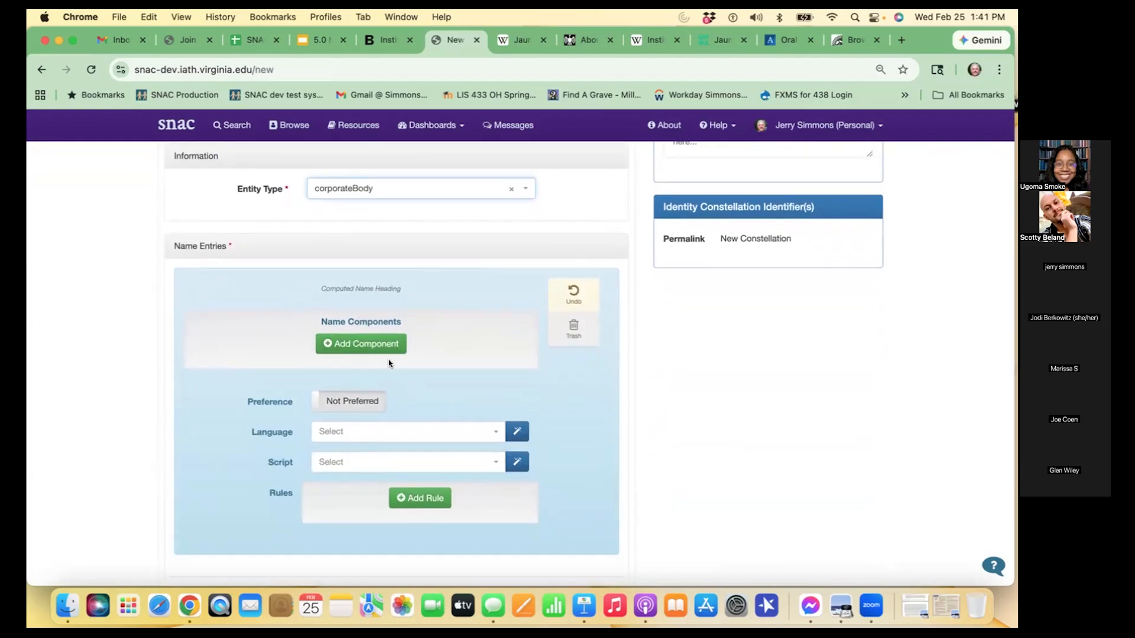
{"action": "left_click", "coordinate": [388, 346]}
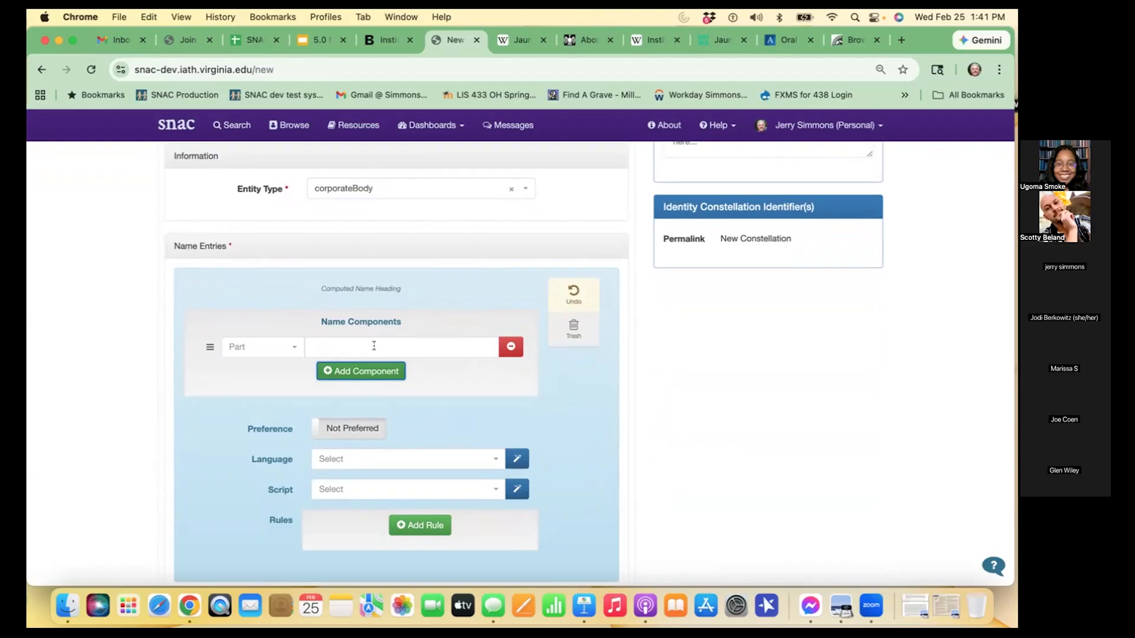
{"action": "left_click", "coordinate": [294, 345]}
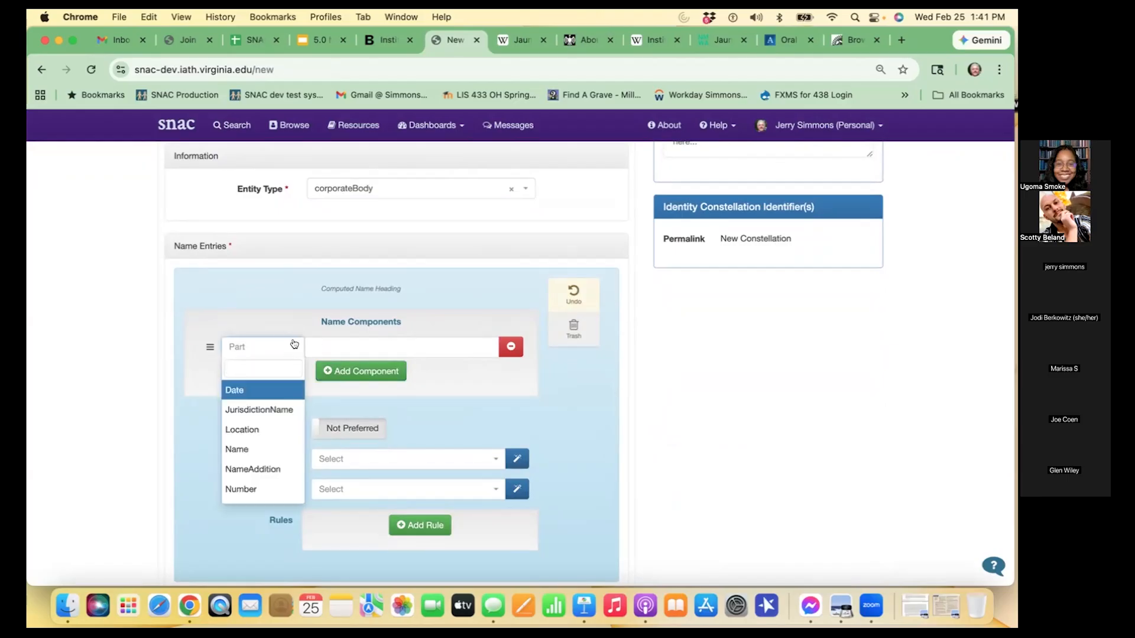
{"action": "left_click", "coordinate": [261, 449]}
{"action": "left_click", "coordinate": [366, 347]}
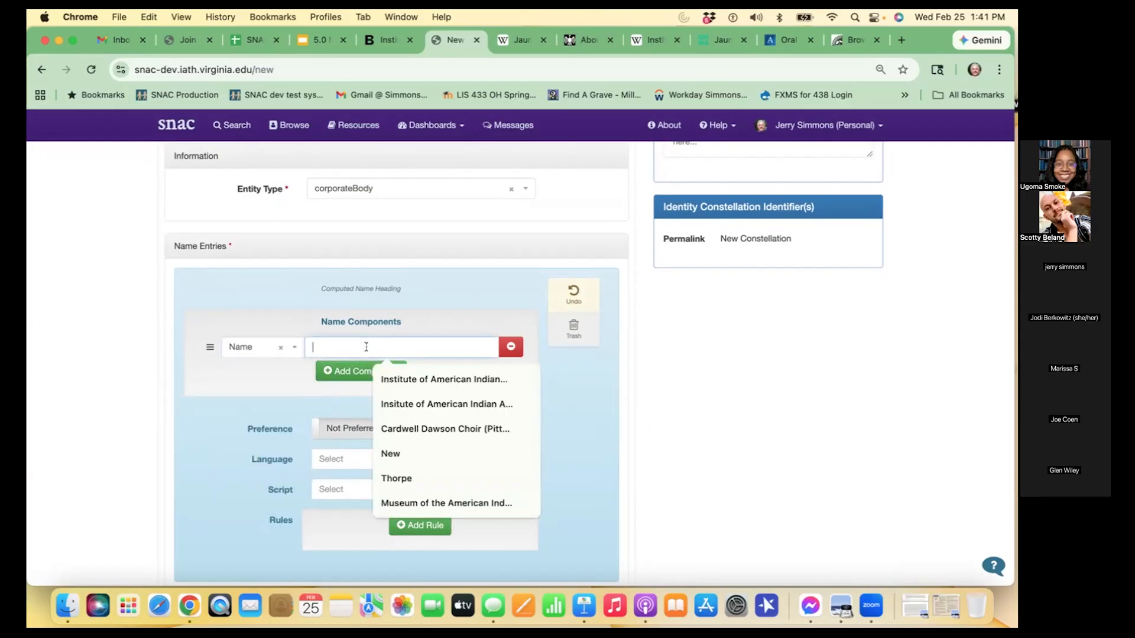
{"action": "key", "text": "Down"}
{"action": "key", "text": "Return"}
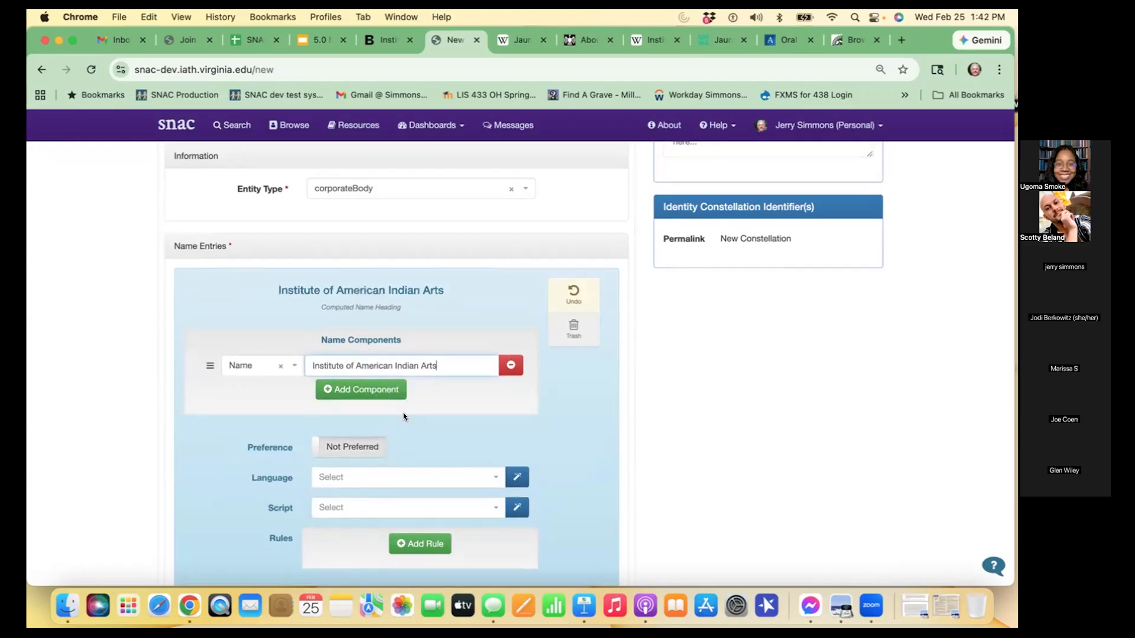
{"action": "scroll", "coordinate": [404, 416], "scroll_direction": "down", "scroll_amount": 2}
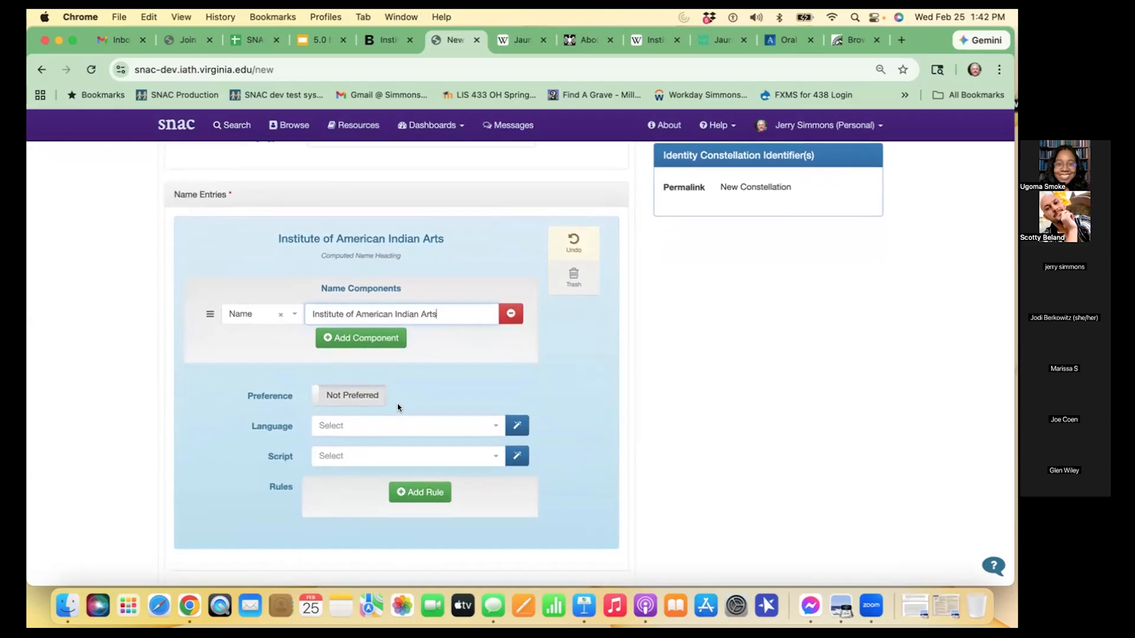
{"action": "left_click", "coordinate": [362, 394]}
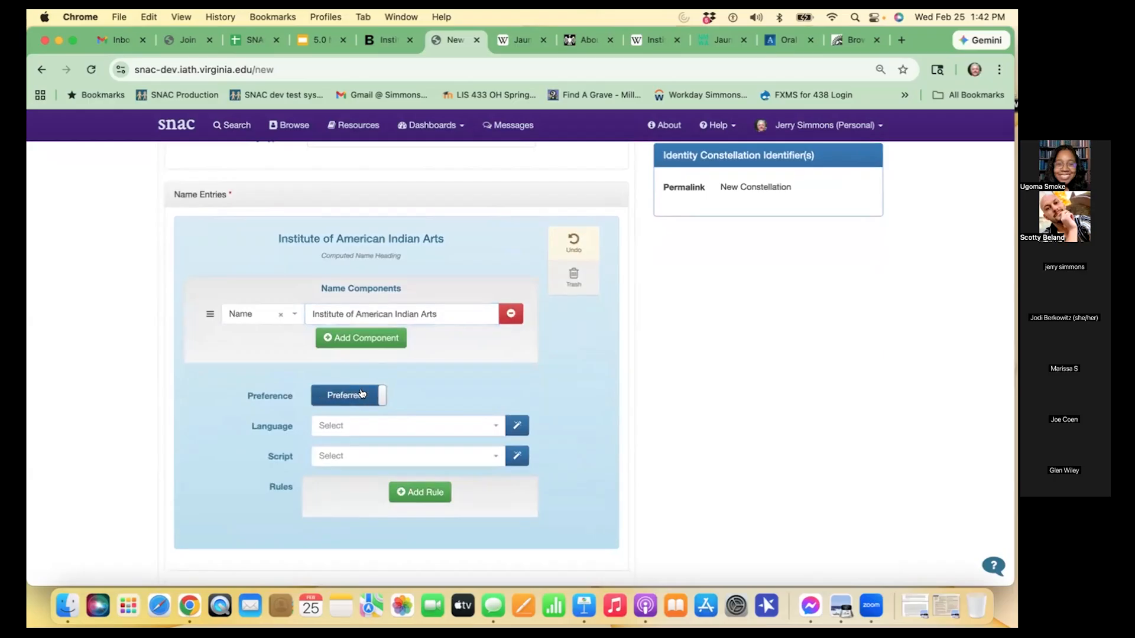
- Apply the default language eng and default script Latn to the Institute of American Indian Arts name entry
{"action": "scroll", "coordinate": [544, 433], "scroll_direction": "down", "scroll_amount": 1}
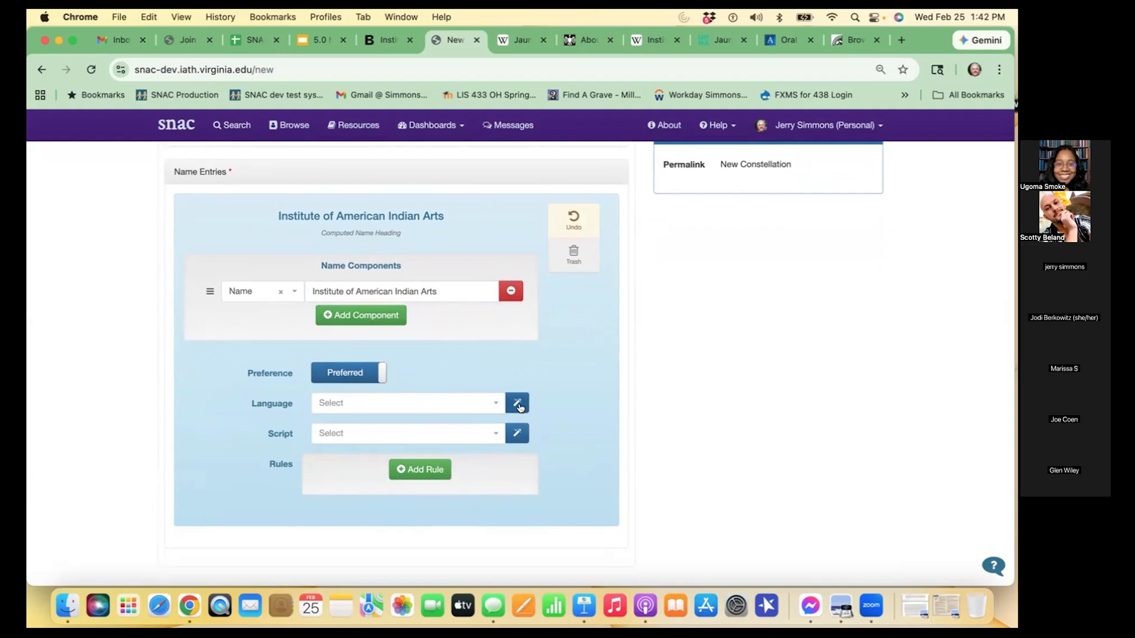
{"action": "left_click", "coordinate": [519, 406]}
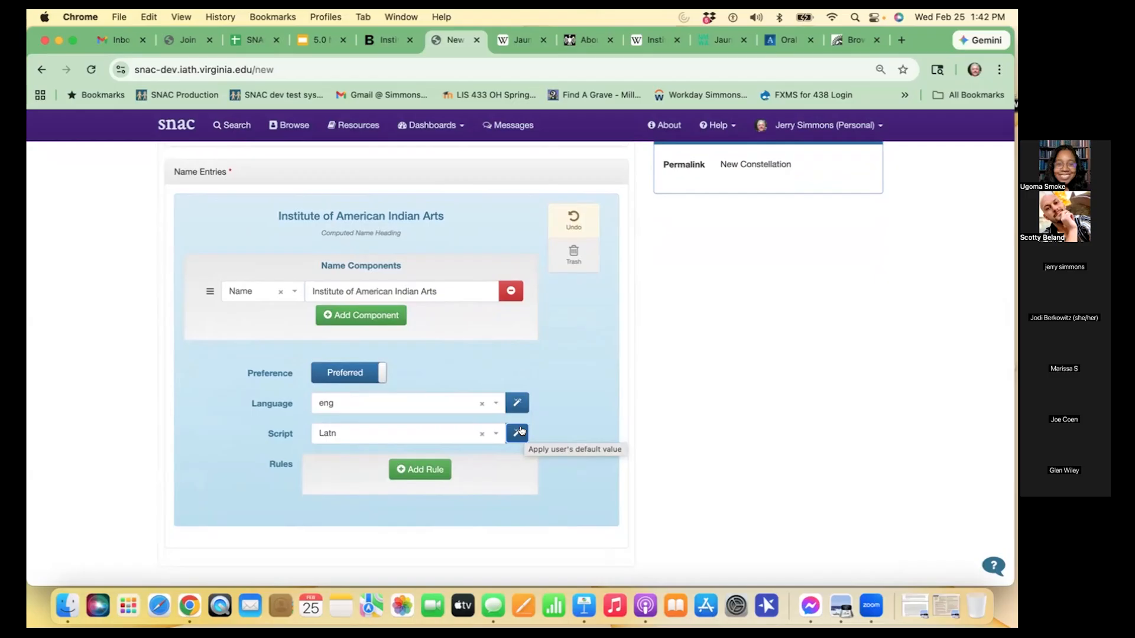
- Try looking up the language code fra for the name entry, and reapply the default eng
{"action": "left_click", "coordinate": [480, 404]}
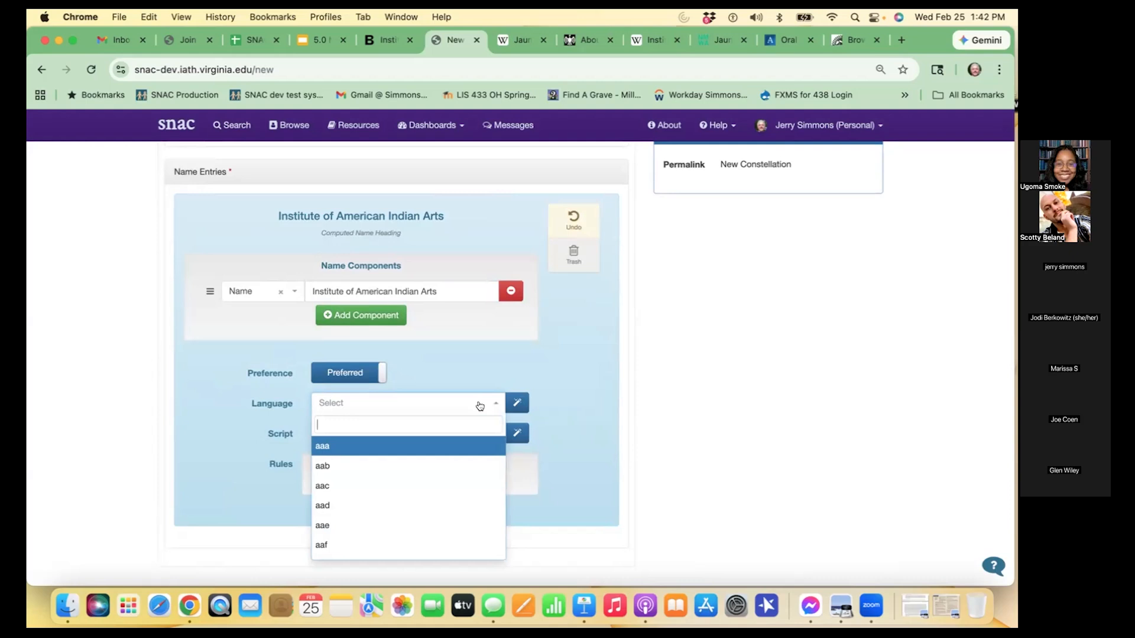
{"action": "type", "text": "fra"}
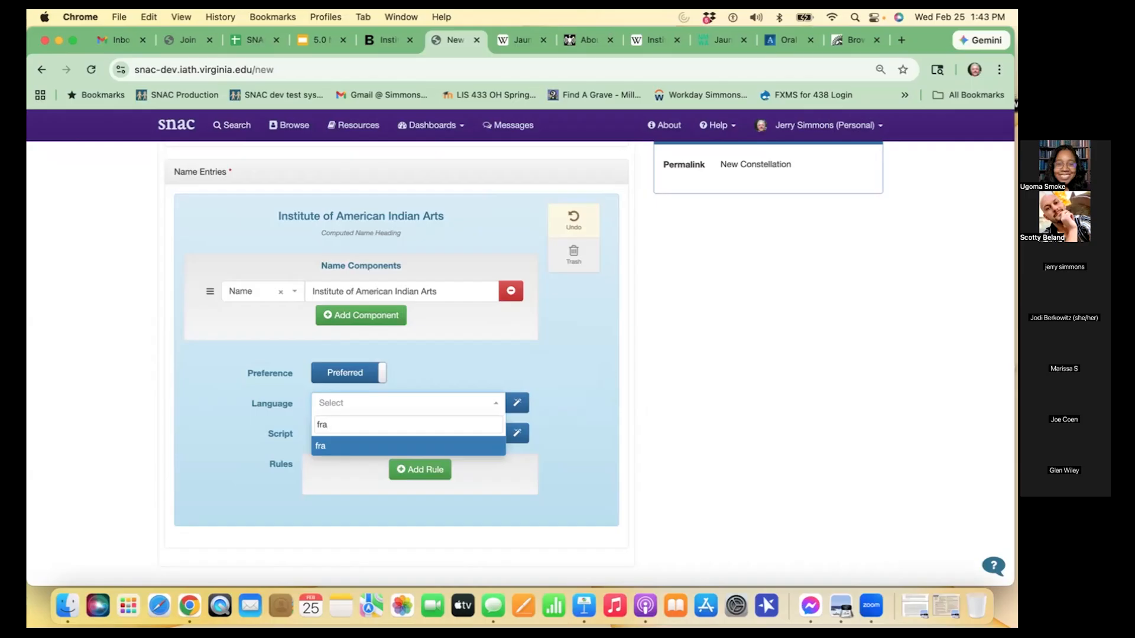
{"action": "key", "text": "BackSpace"}
{"action": "key", "text": "BackSpace"}
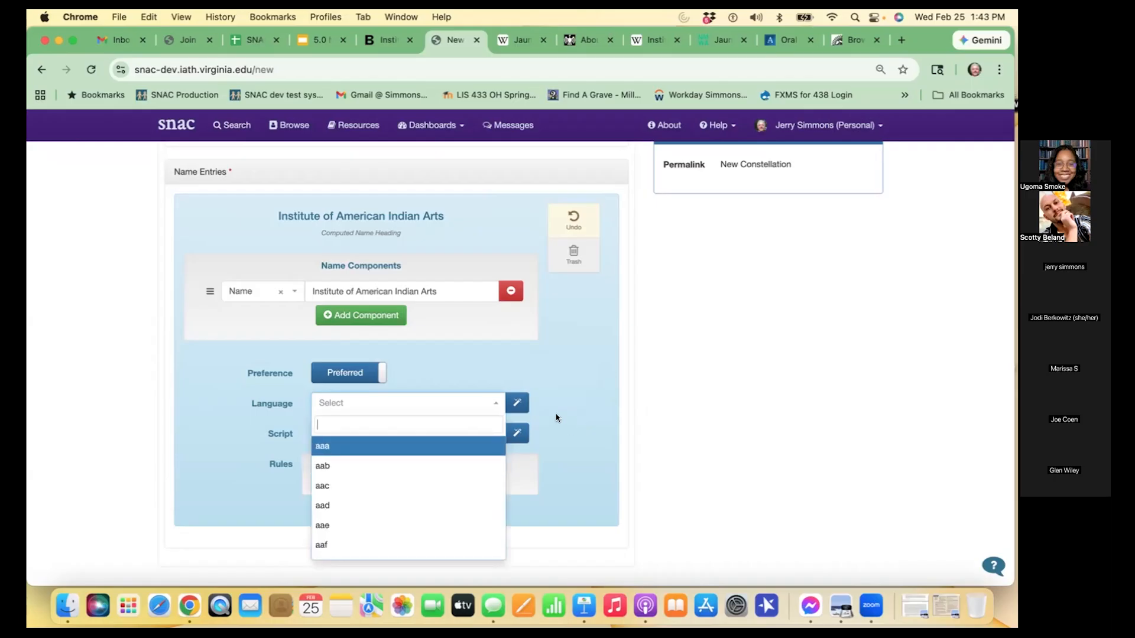
{"action": "left_click", "coordinate": [517, 403]}
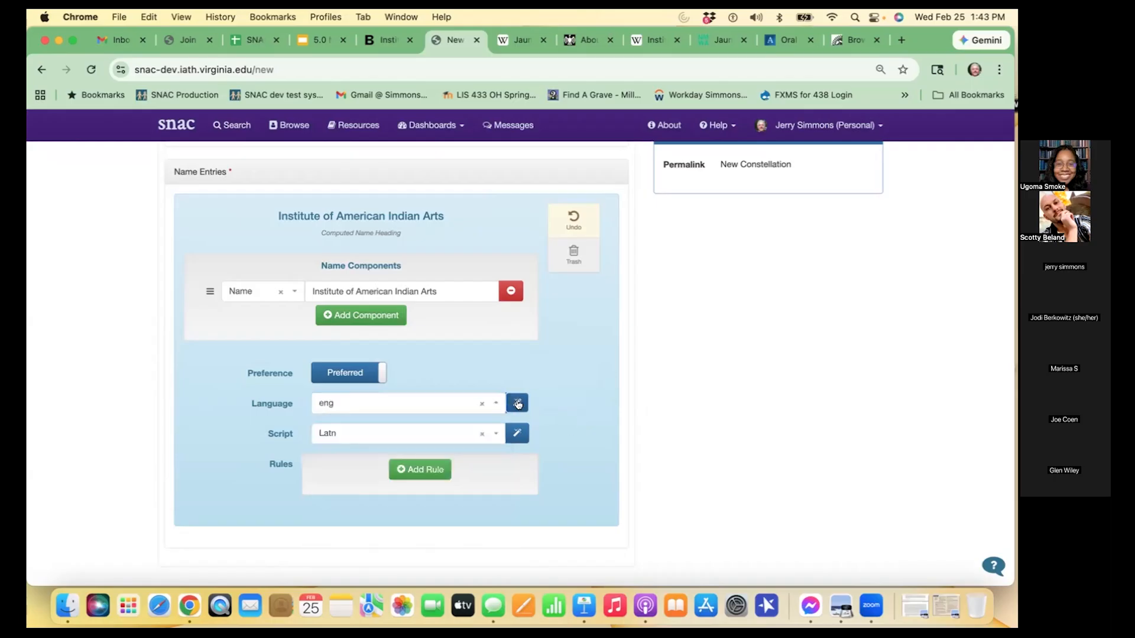
- Add a rule to the name entry with the form authorizedForm and the ruleset rda
{"action": "left_click", "coordinate": [428, 471]}
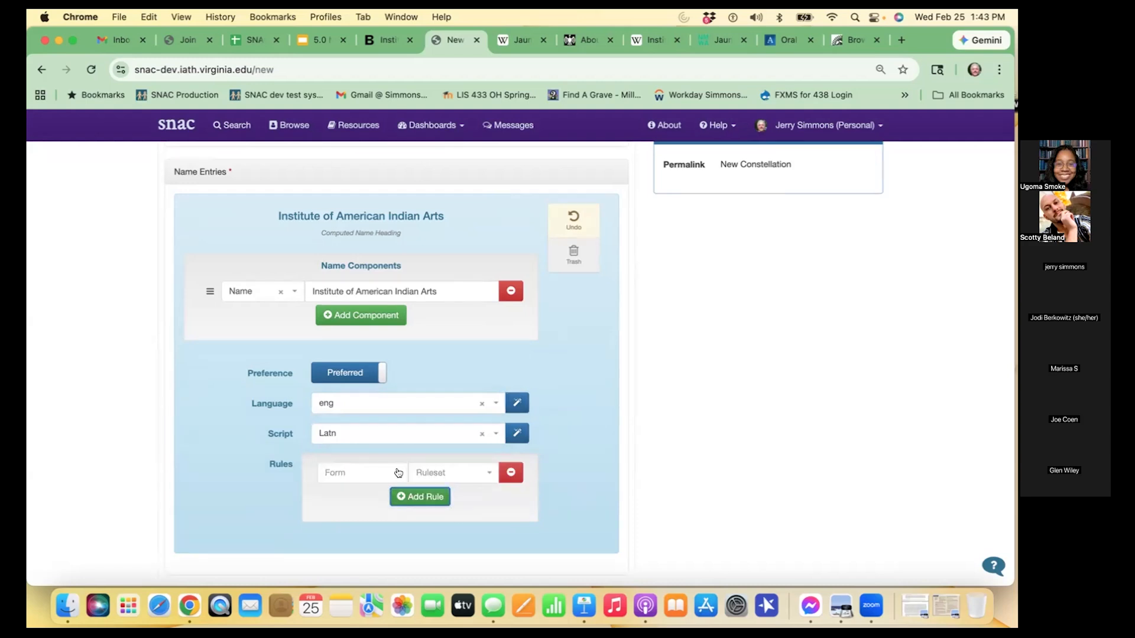
{"action": "left_click", "coordinate": [399, 473]}
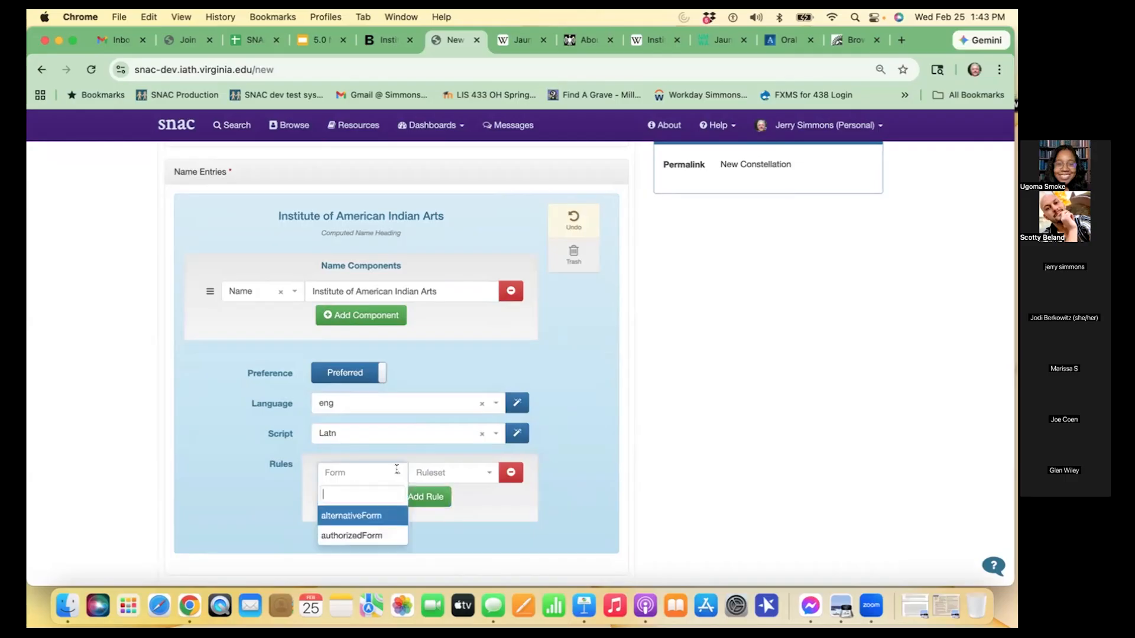
{"action": "left_click", "coordinate": [385, 535]}
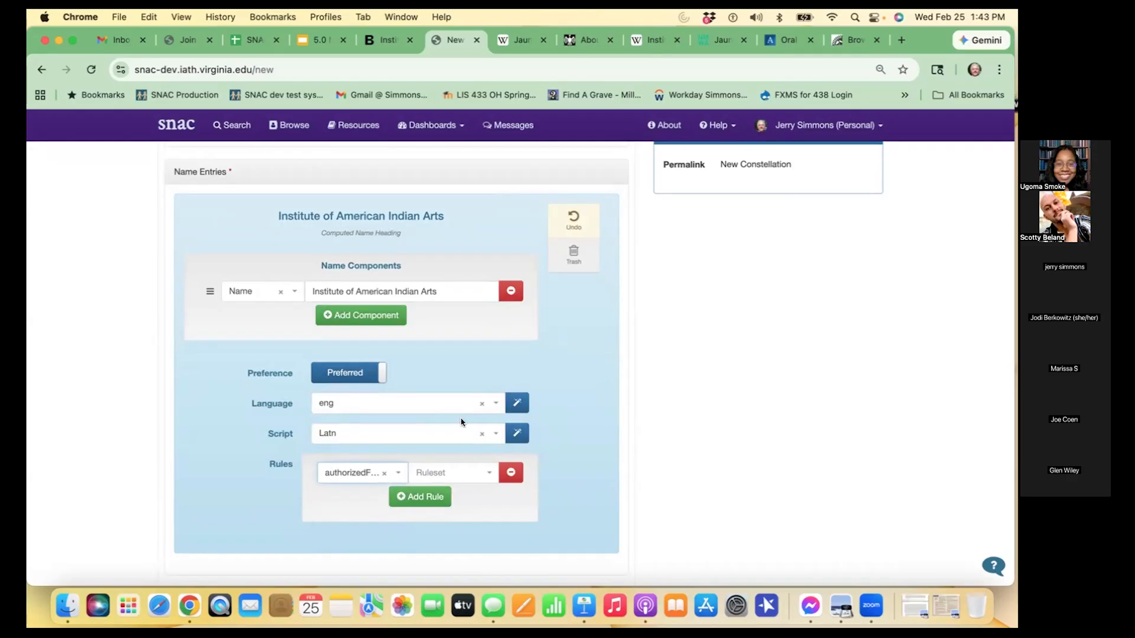
{"action": "left_click", "coordinate": [481, 473]}
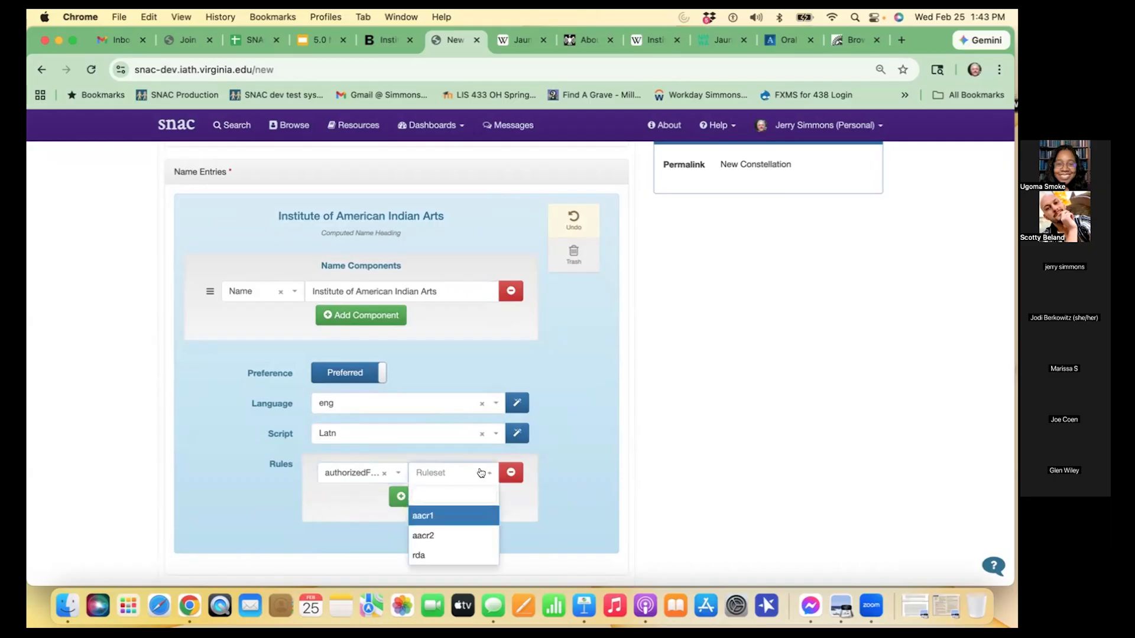
{"action": "left_click", "coordinate": [456, 556]}
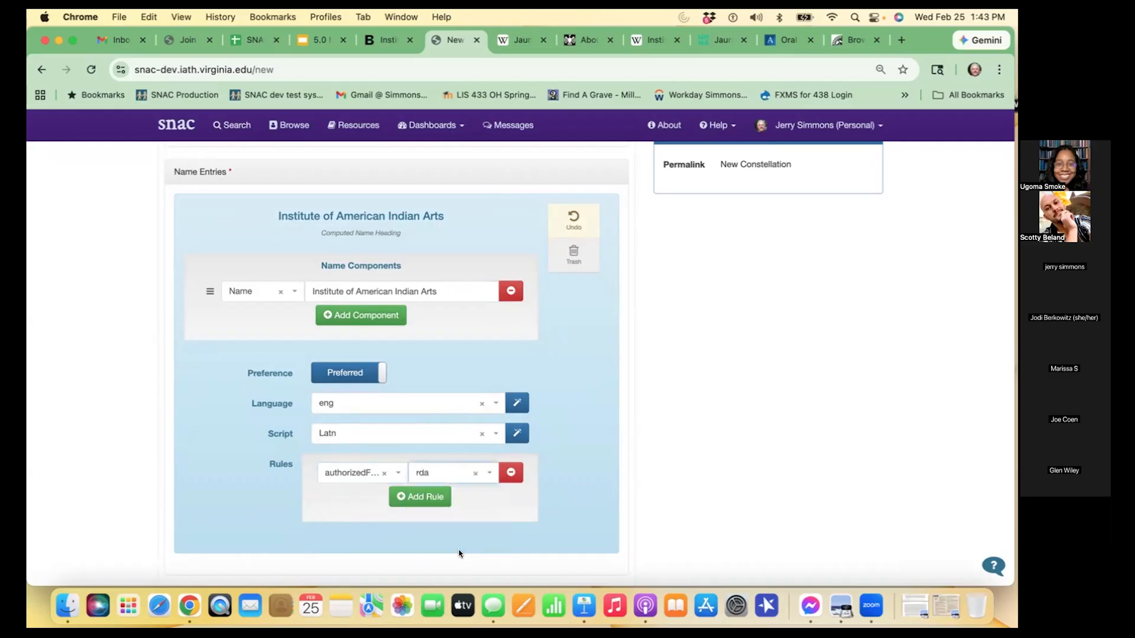
{"action": "left_click", "coordinate": [452, 475]}
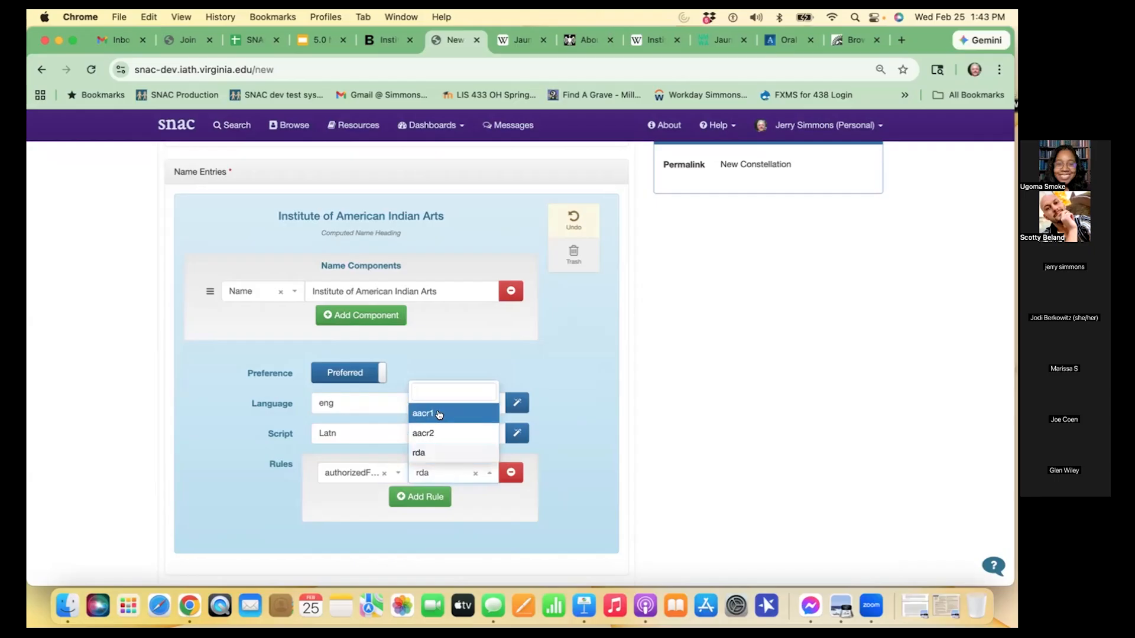
{"action": "left_click", "coordinate": [443, 452]}
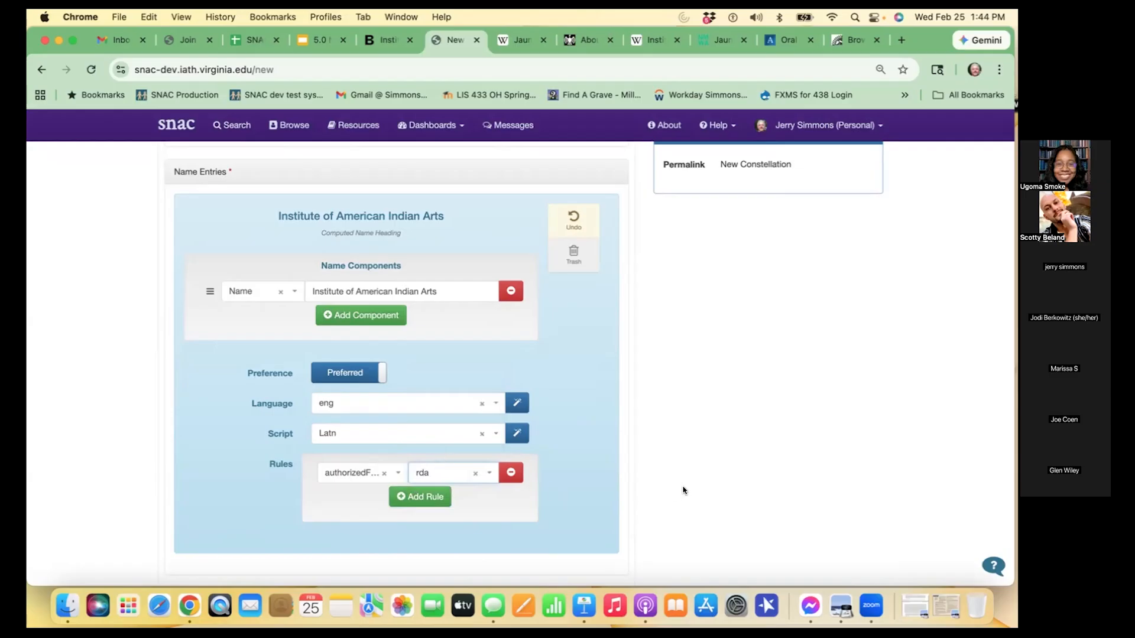
- Continue with the new constellation to run the check for existing matches in SNAC
{"action": "scroll", "coordinate": [684, 490], "scroll_direction": "up", "scroll_amount": 5}
{"action": "scroll", "coordinate": [684, 489], "scroll_direction": "down", "scroll_amount": 5}
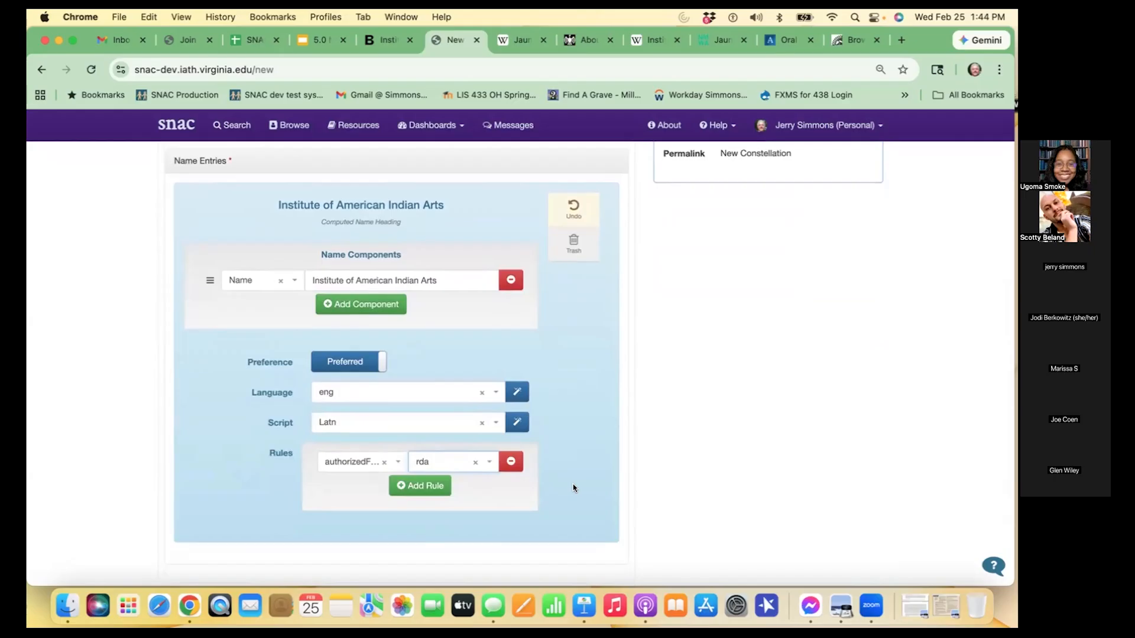
{"action": "scroll", "coordinate": [789, 334], "scroll_direction": "up", "scroll_amount": 5}
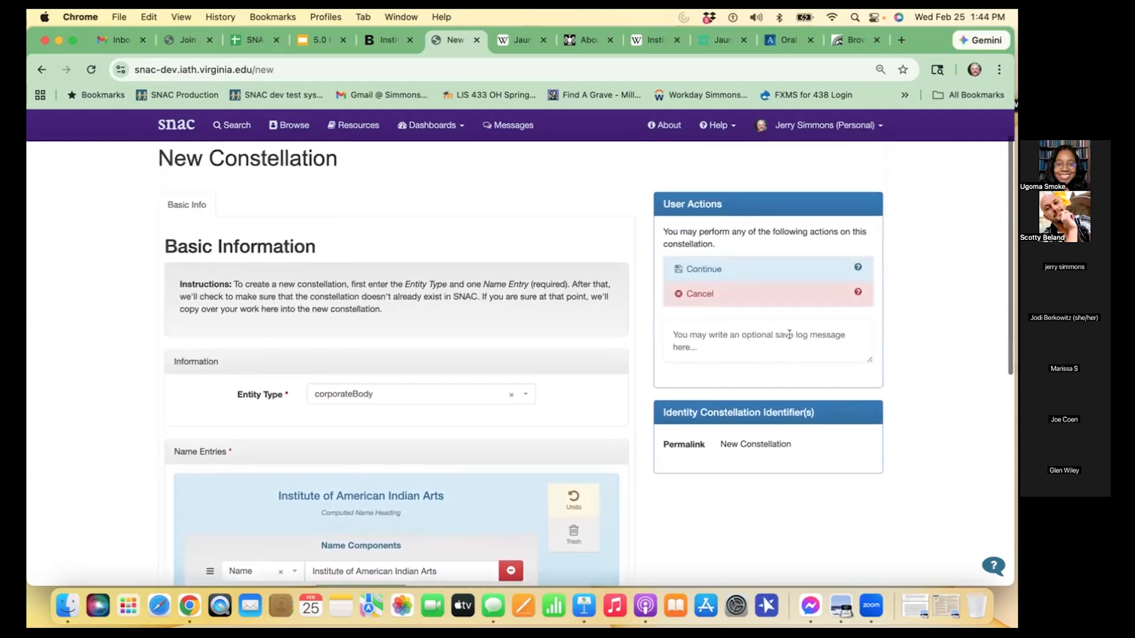
{"action": "scroll", "coordinate": [789, 335], "scroll_direction": "up", "scroll_amount": 2}
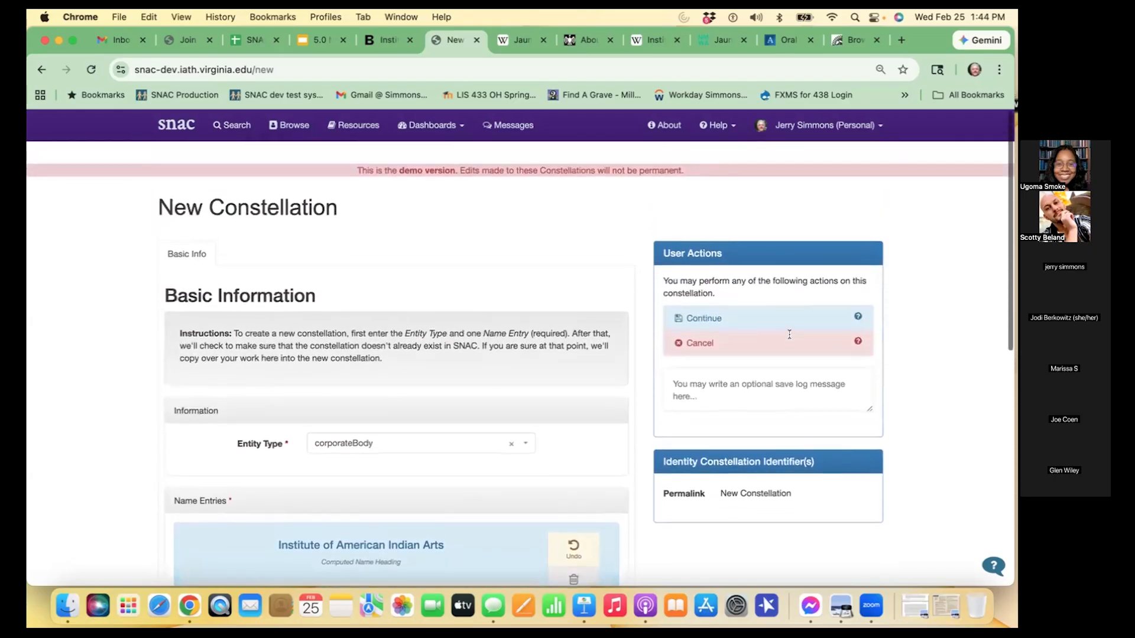
{"action": "left_click", "coordinate": [726, 319]}
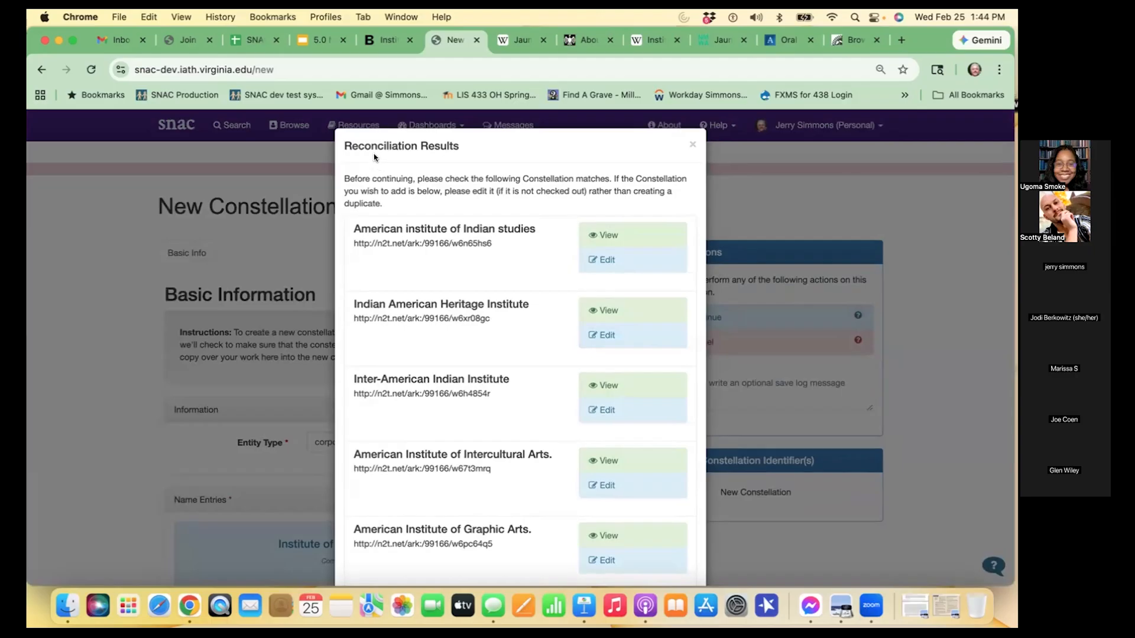
- Examine the full list of reconciliation matches for an existing Institute of American Indian Arts constellation
{"action": "scroll", "coordinate": [460, 289], "scroll_direction": "down", "scroll_amount": 1}
{"action": "scroll", "coordinate": [459, 289], "scroll_direction": "down", "scroll_amount": 1}
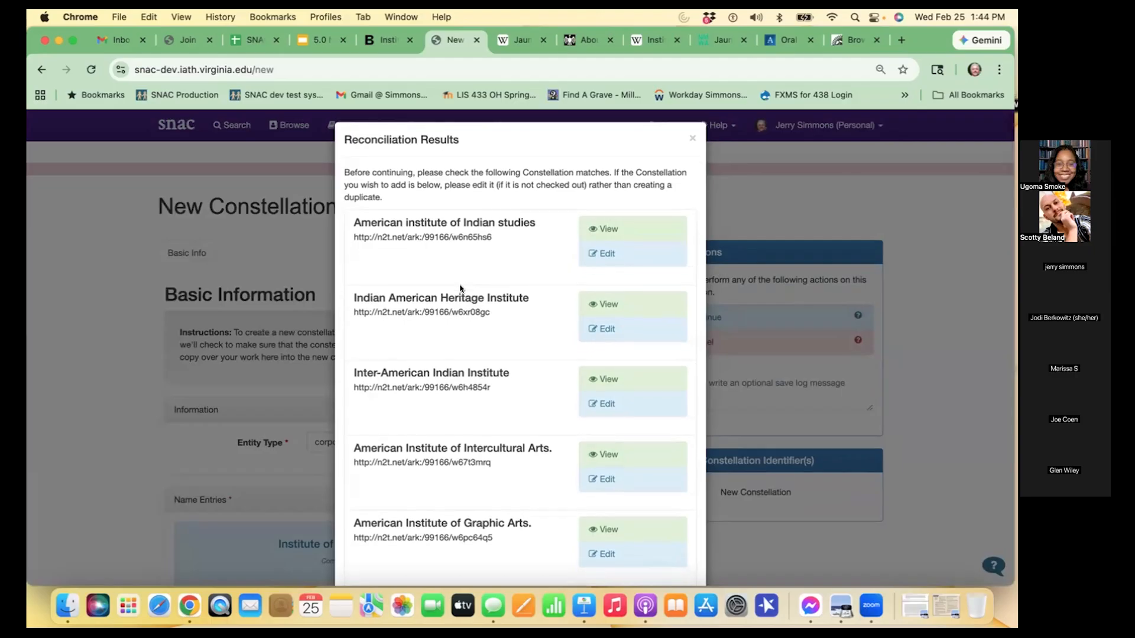
{"action": "scroll", "coordinate": [460, 289], "scroll_direction": "down", "scroll_amount": 3}
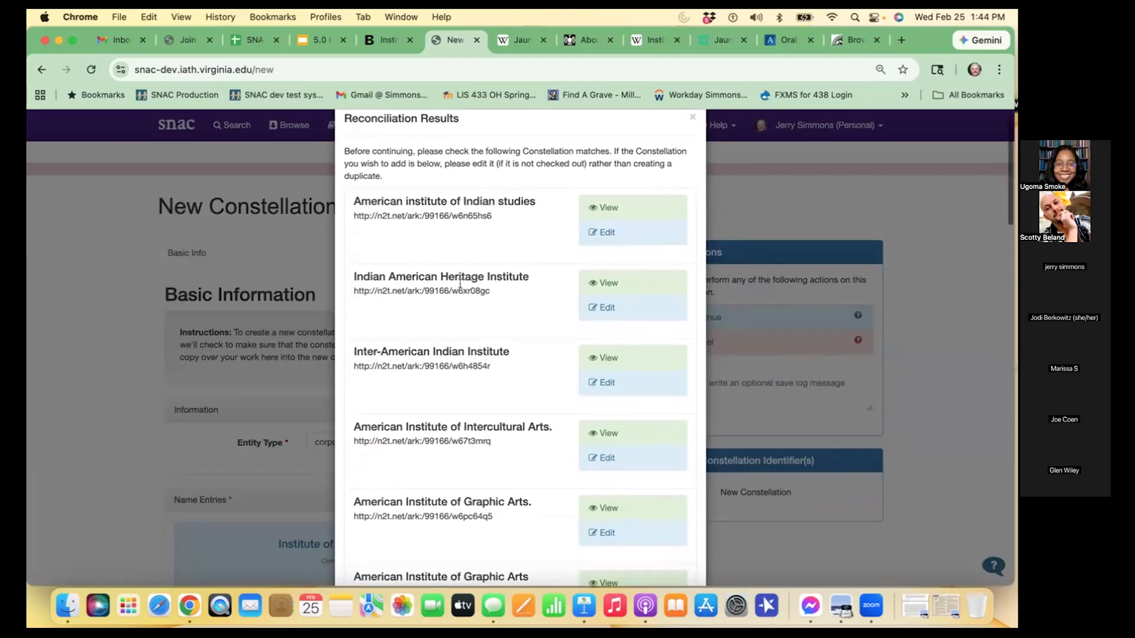
{"action": "scroll", "coordinate": [459, 283], "scroll_direction": "down", "scroll_amount": 4}
{"action": "scroll", "coordinate": [459, 289], "scroll_direction": "down", "scroll_amount": 4}
{"action": "scroll", "coordinate": [460, 289], "scroll_direction": "down", "scroll_amount": 8}
{"action": "scroll", "coordinate": [460, 289], "scroll_direction": "down", "scroll_amount": 12}
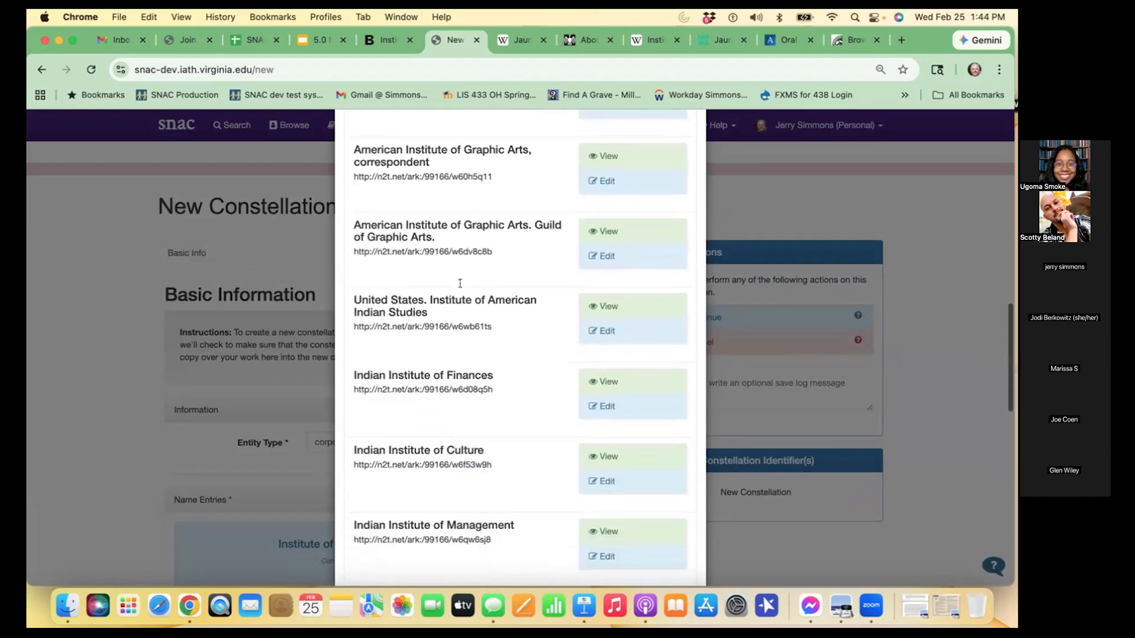
{"action": "scroll", "coordinate": [460, 284], "scroll_direction": "down", "scroll_amount": 4}
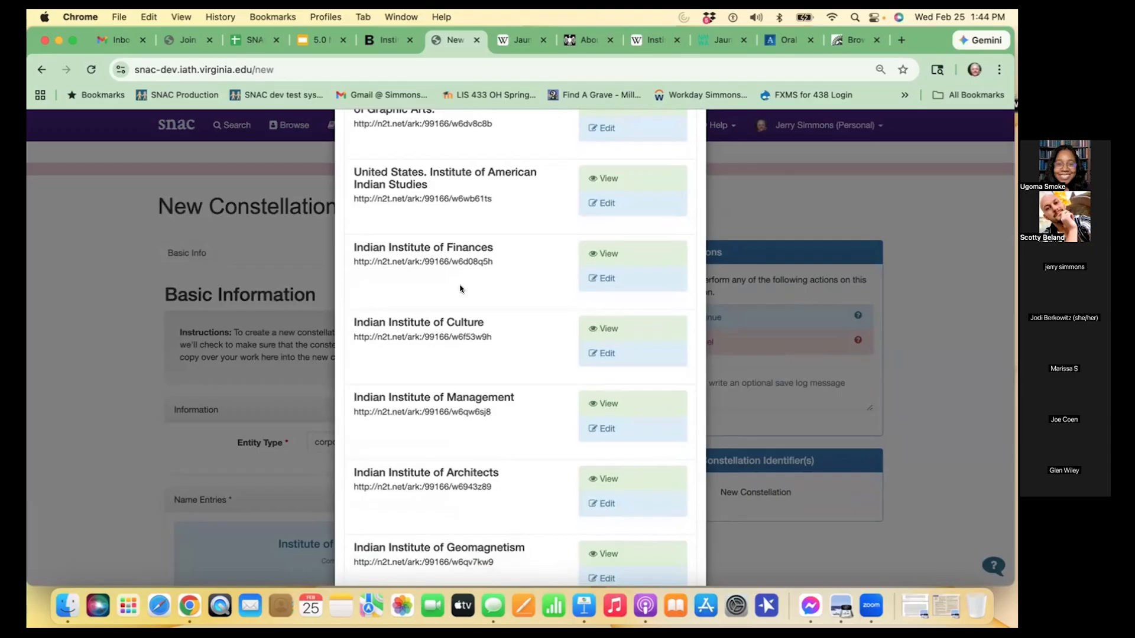
{"action": "scroll", "coordinate": [459, 289], "scroll_direction": "up", "scroll_amount": 2}
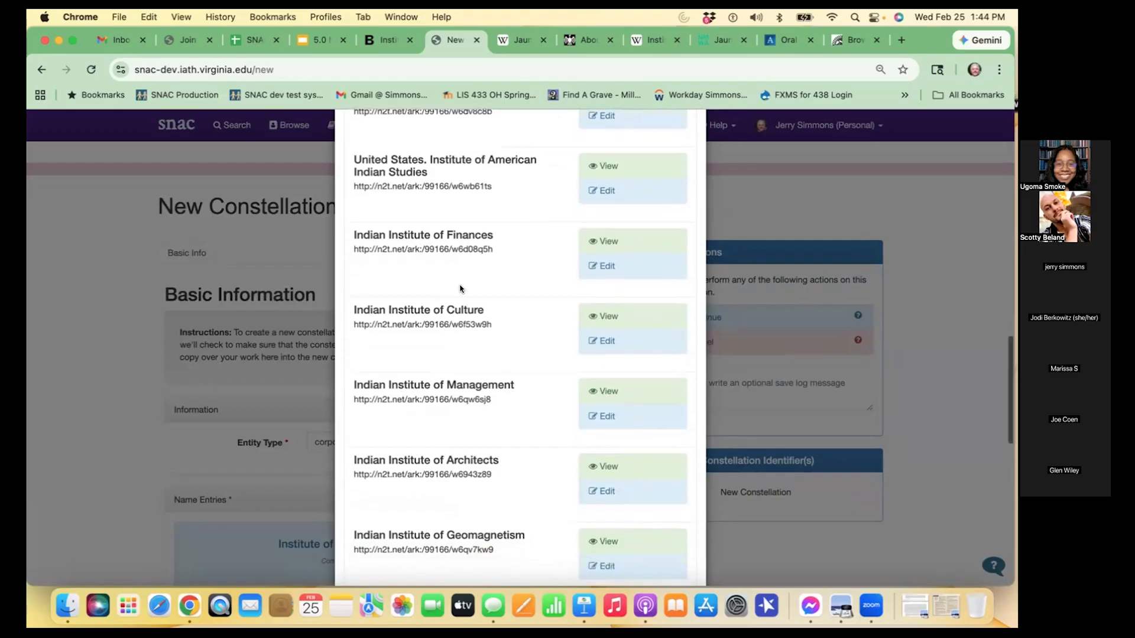
{"action": "scroll", "coordinate": [460, 289], "scroll_direction": "down", "scroll_amount": 6}
{"action": "scroll", "coordinate": [460, 289], "scroll_direction": "down", "scroll_amount": 4}
{"action": "scroll", "coordinate": [460, 289], "scroll_direction": "down", "scroll_amount": 4}
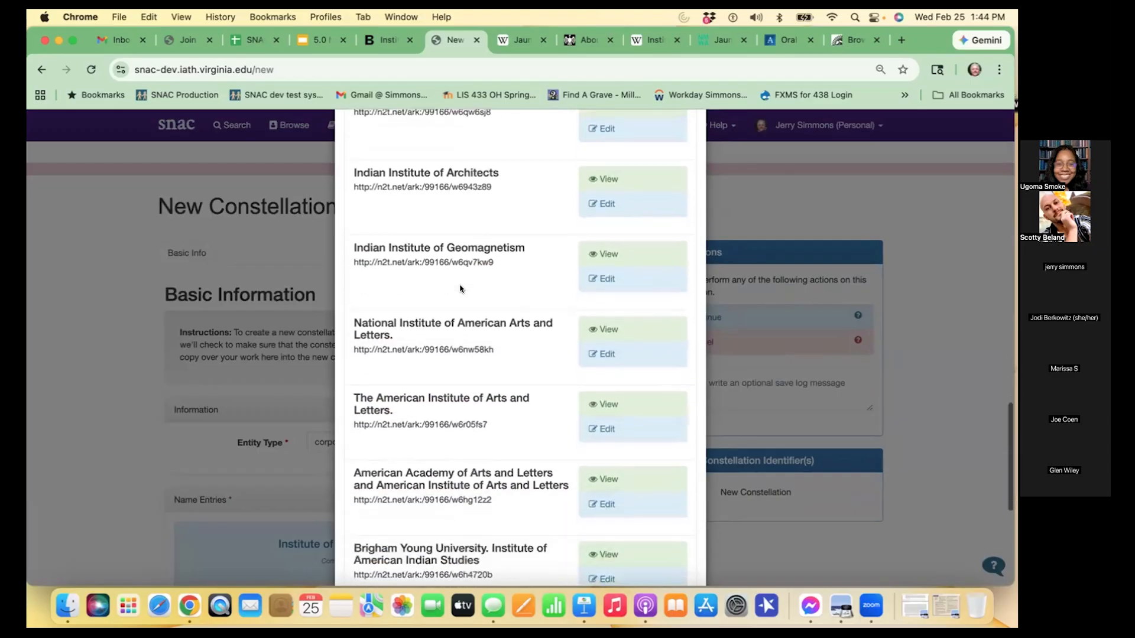
{"action": "scroll", "coordinate": [508, 340], "scroll_direction": "down", "scroll_amount": 3}
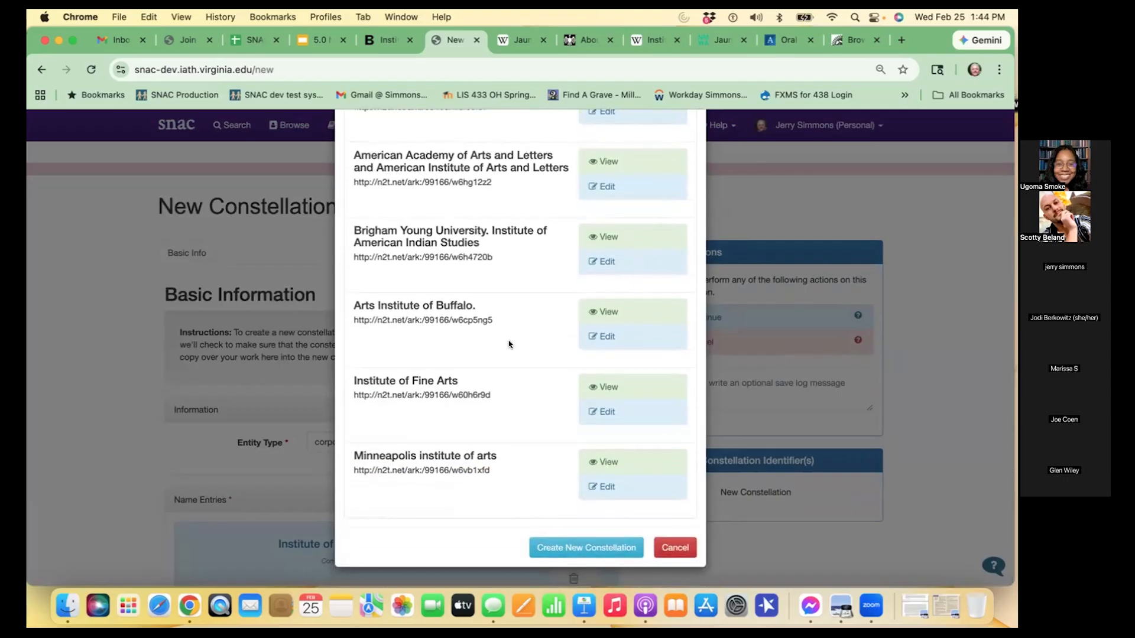
- Confirm creation of the new constellation and check the name entry carried over into the editor
{"action": "left_click", "coordinate": [621, 548]}
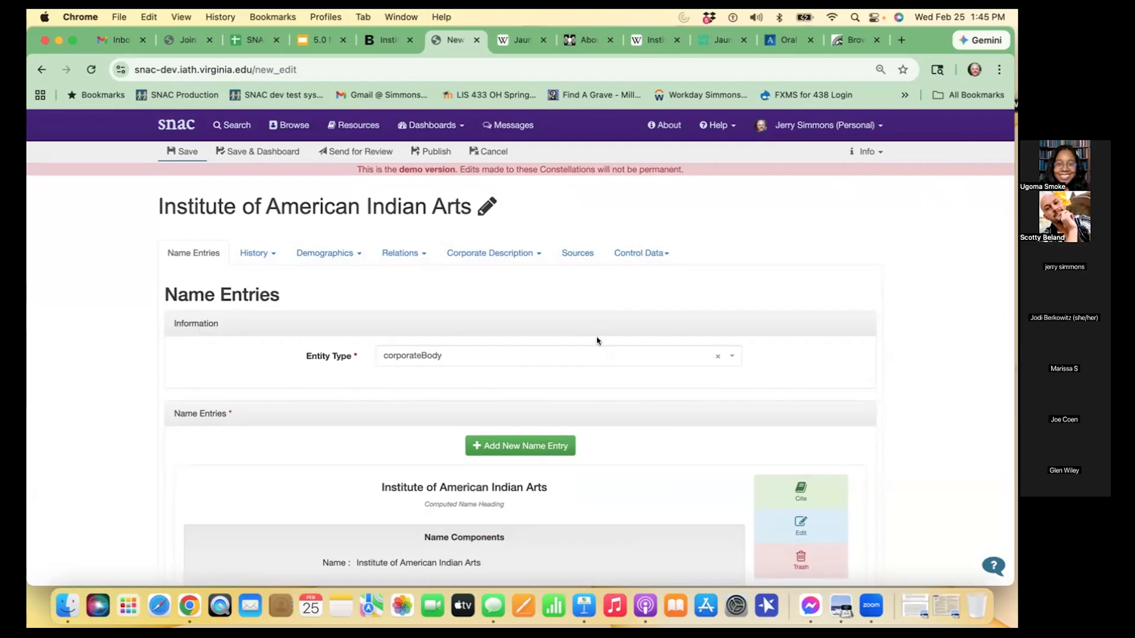
{"action": "scroll", "coordinate": [635, 422], "scroll_direction": "down", "scroll_amount": 3}
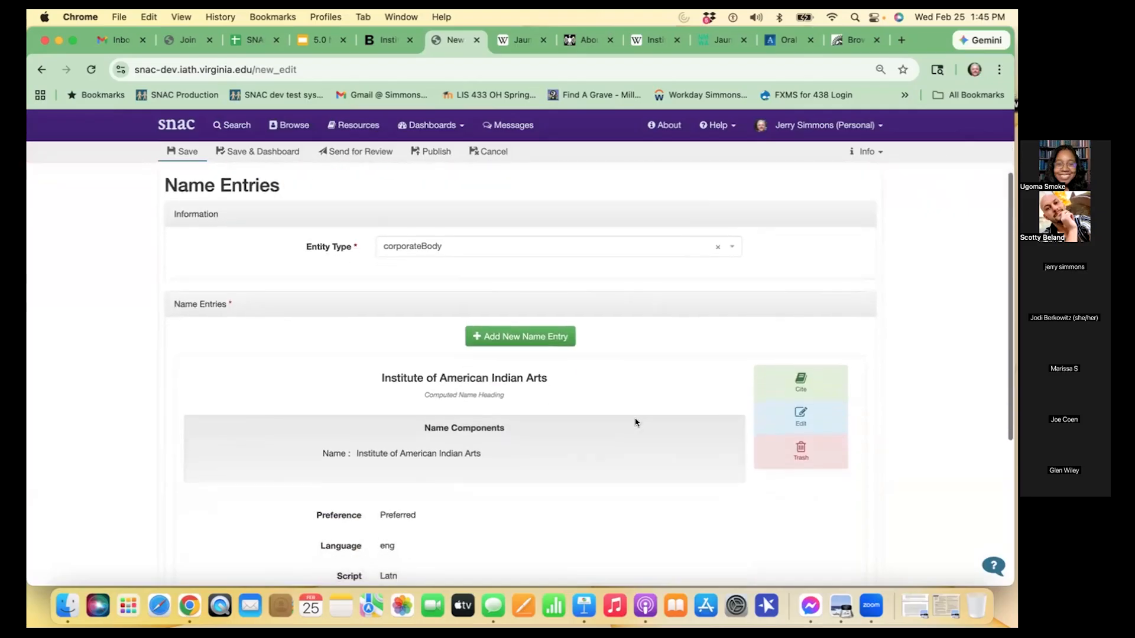
{"action": "scroll", "coordinate": [635, 422], "scroll_direction": "down", "scroll_amount": 2}
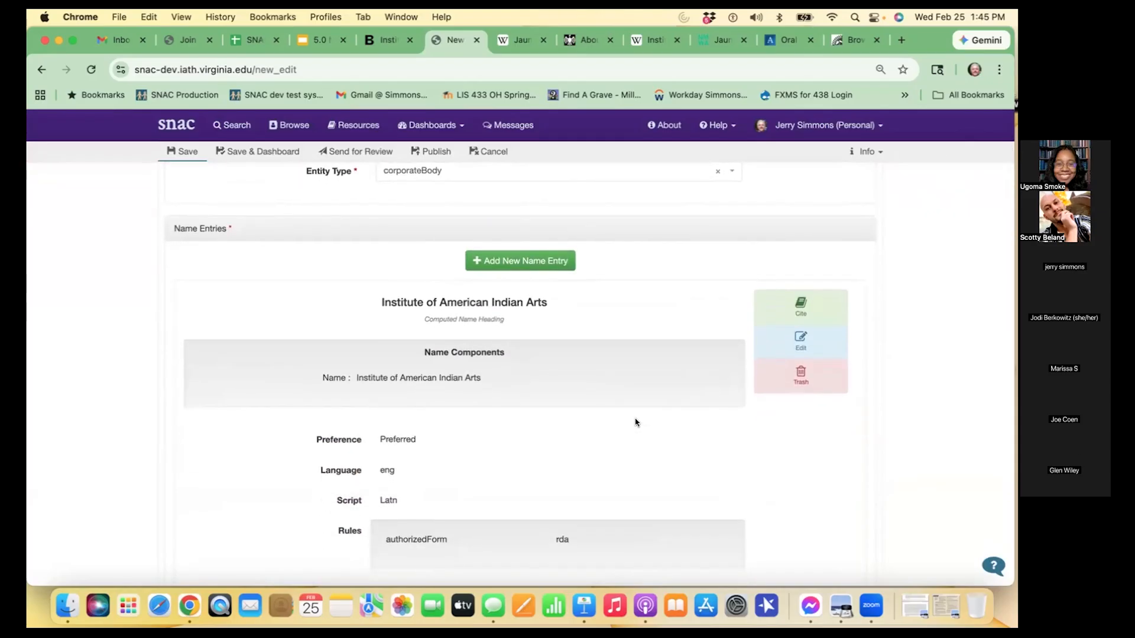
- Switch to the iaia.edu About page and examine how the institute names and describes itself
{"action": "left_click", "coordinate": [584, 39]}
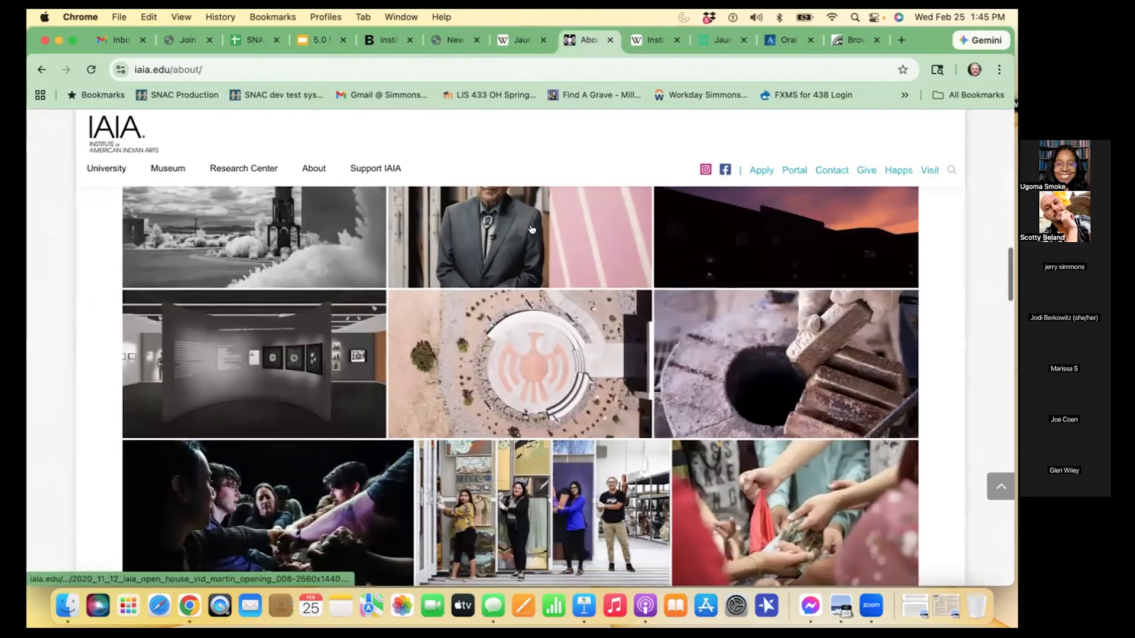
{"action": "scroll", "coordinate": [532, 229], "scroll_direction": "down", "scroll_amount": 5}
{"action": "scroll", "coordinate": [531, 229], "scroll_direction": "down", "scroll_amount": 4}
{"action": "scroll", "coordinate": [532, 229], "scroll_direction": "up", "scroll_amount": 3}
{"action": "scroll", "coordinate": [532, 229], "scroll_direction": "up", "scroll_amount": 15}
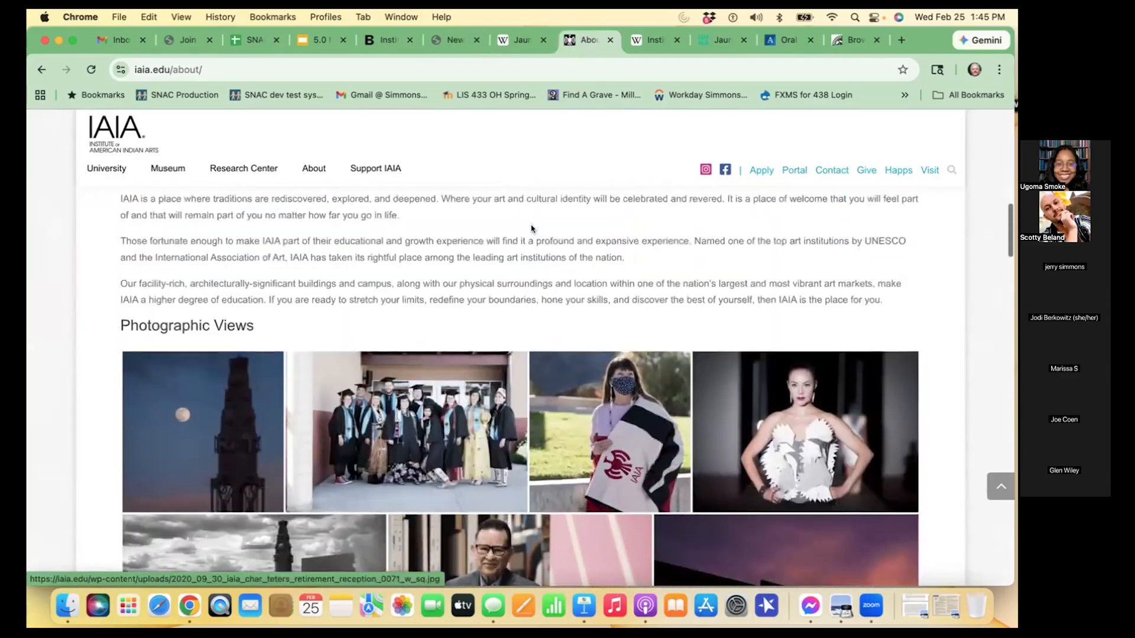
{"action": "scroll", "coordinate": [531, 225], "scroll_direction": "up", "scroll_amount": 4}
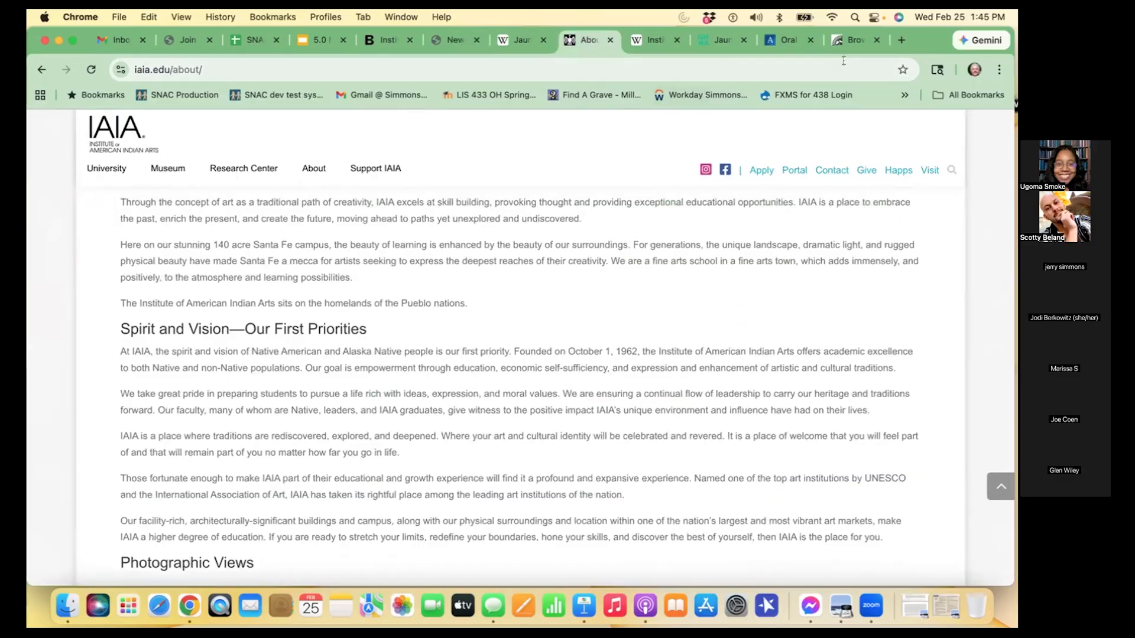
- Return to the SNAC constellation editor and add a new name entry with a Name component reading IAIA
{"action": "left_click", "coordinate": [449, 40]}
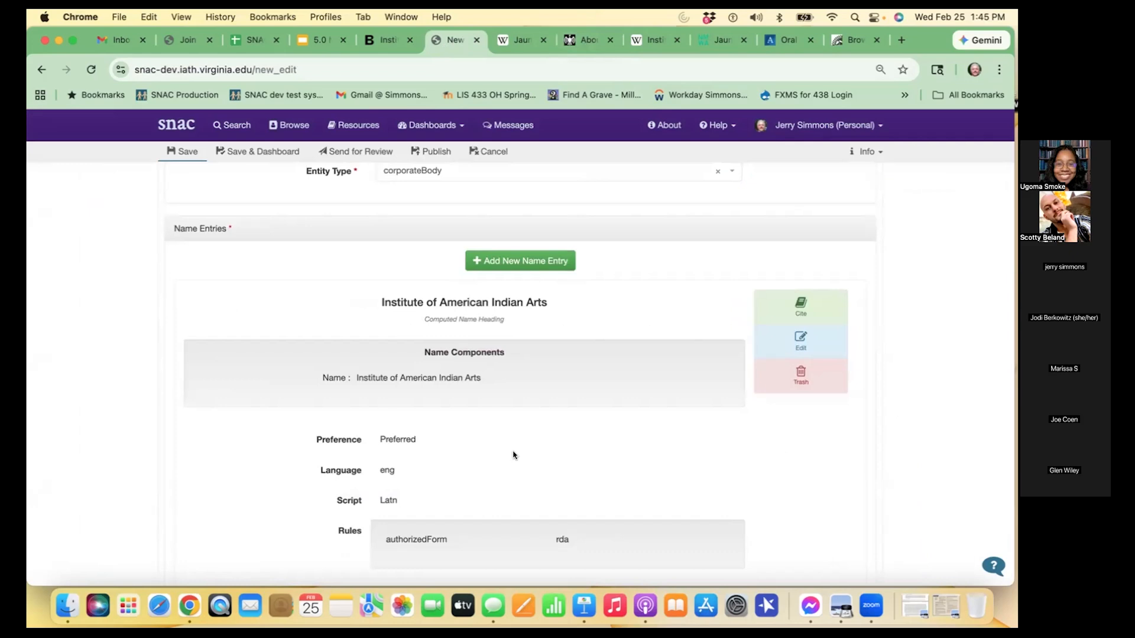
{"action": "scroll", "coordinate": [590, 276], "scroll_direction": "up", "scroll_amount": 3}
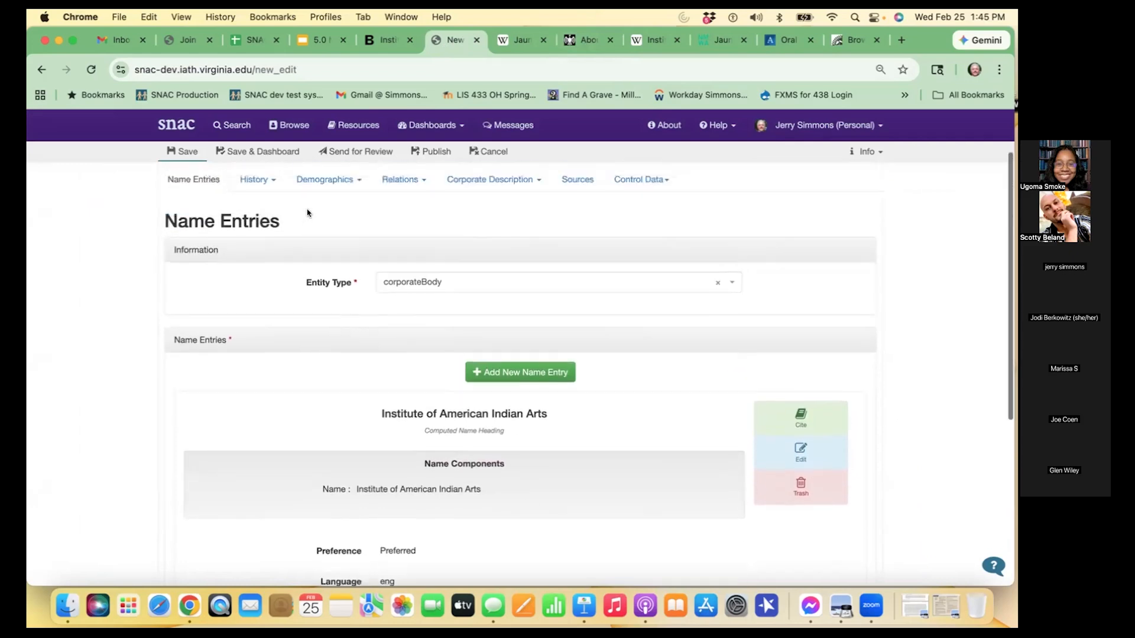
{"action": "left_click", "coordinate": [557, 383]}
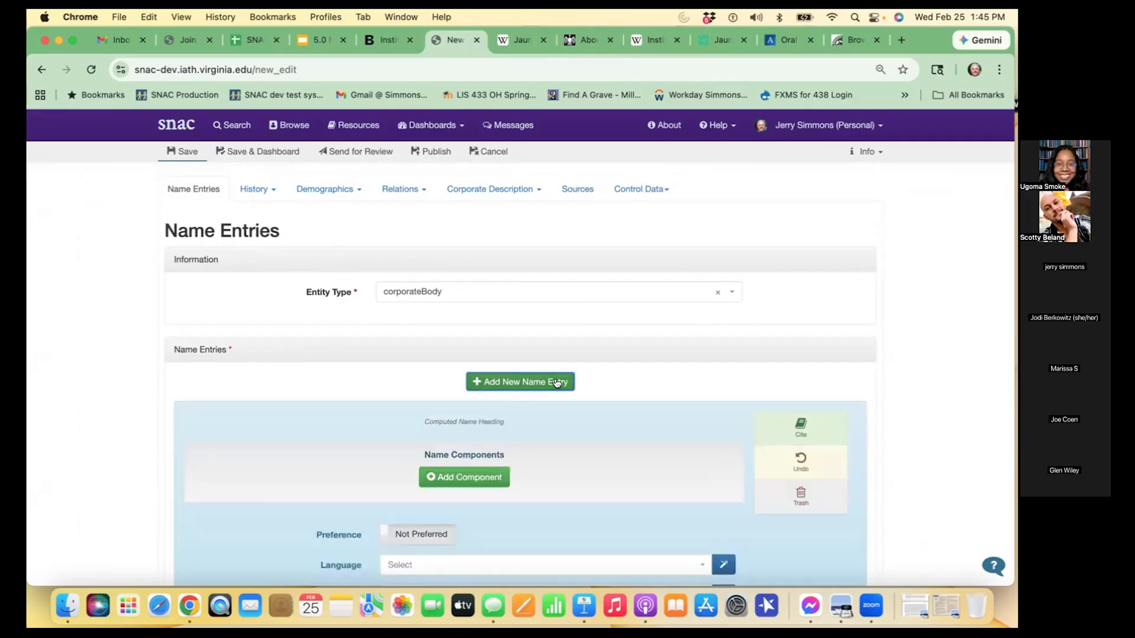
{"action": "scroll", "coordinate": [530, 477], "scroll_direction": "down", "scroll_amount": 3}
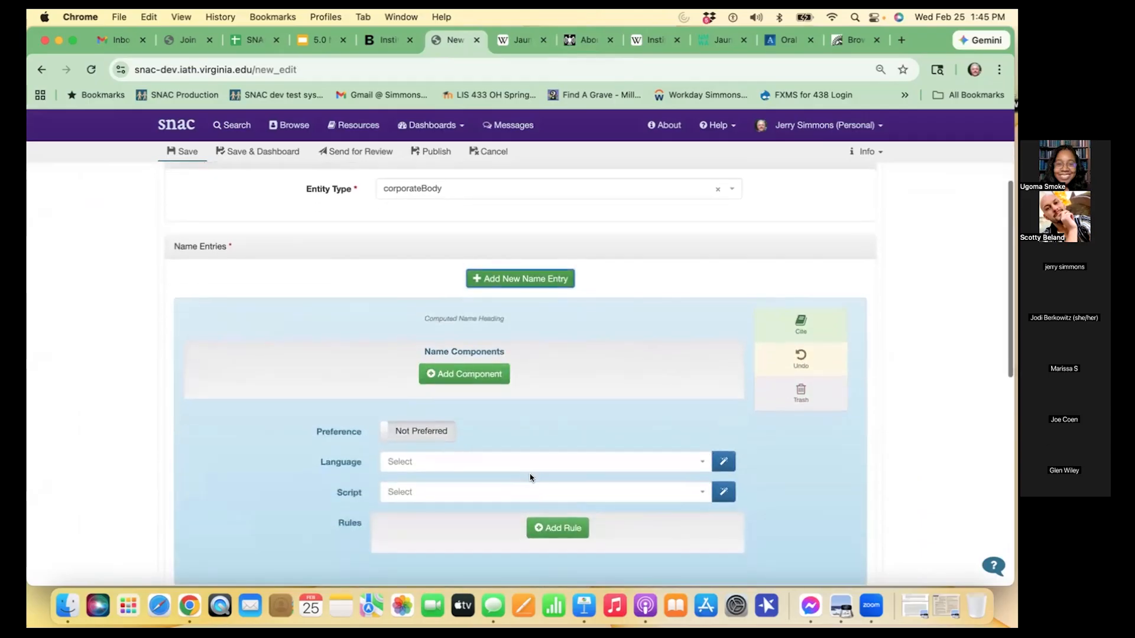
{"action": "left_click", "coordinate": [500, 373]}
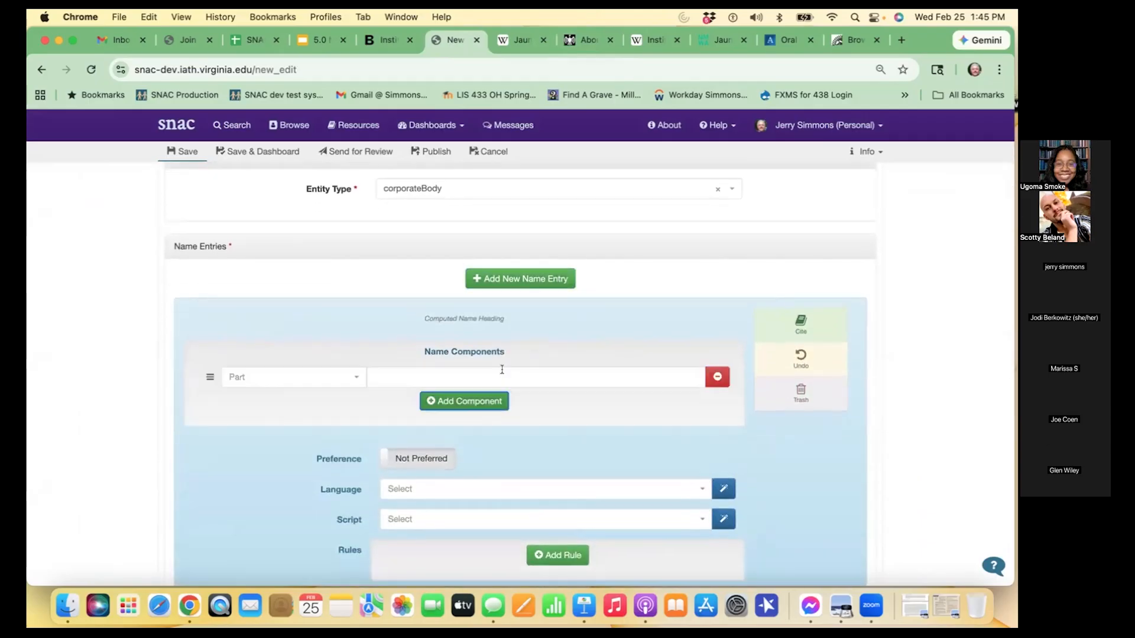
{"action": "left_click", "coordinate": [357, 379]}
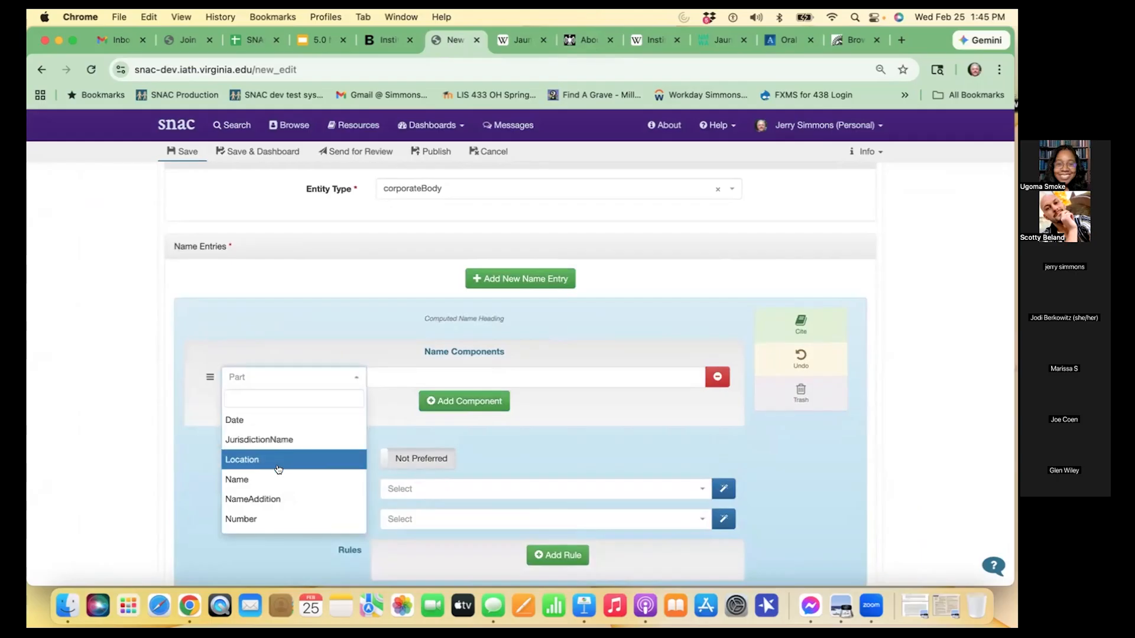
{"action": "left_click", "coordinate": [278, 475]}
{"action": "left_click", "coordinate": [416, 377]}
{"action": "type", "text": "IAIA"}
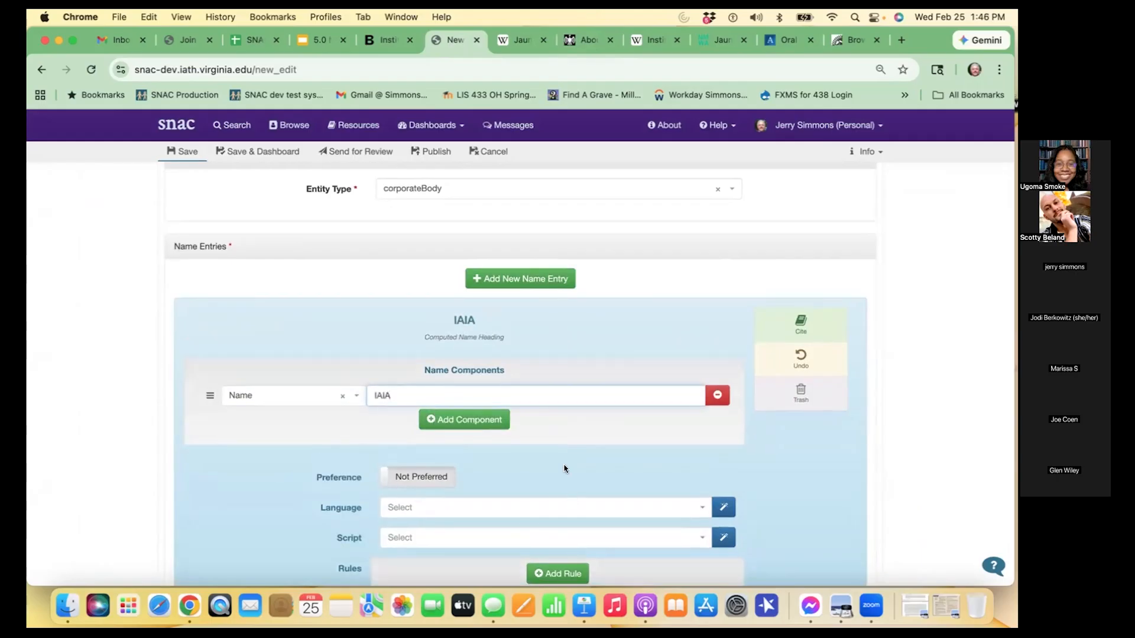
- Set the IAIA name entry's language to eng and its script to Latn, keeping it Not Preferred
{"action": "scroll", "coordinate": [566, 484], "scroll_direction": "down", "scroll_amount": 3}
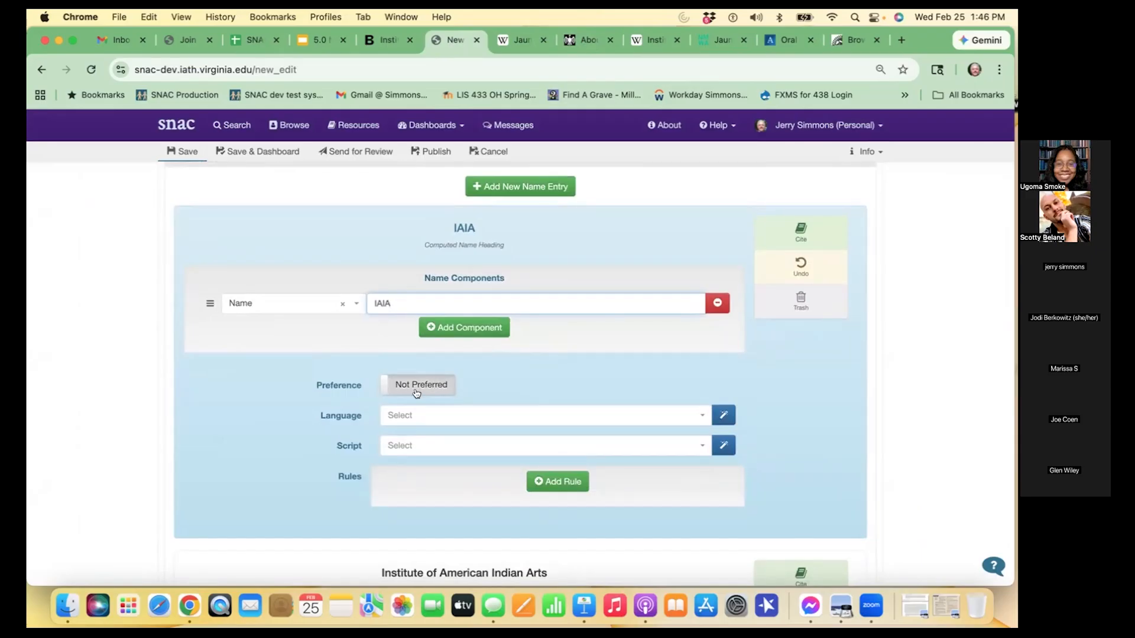
{"action": "left_click", "coordinate": [723, 417]}
{"action": "left_click", "coordinate": [724, 445]}
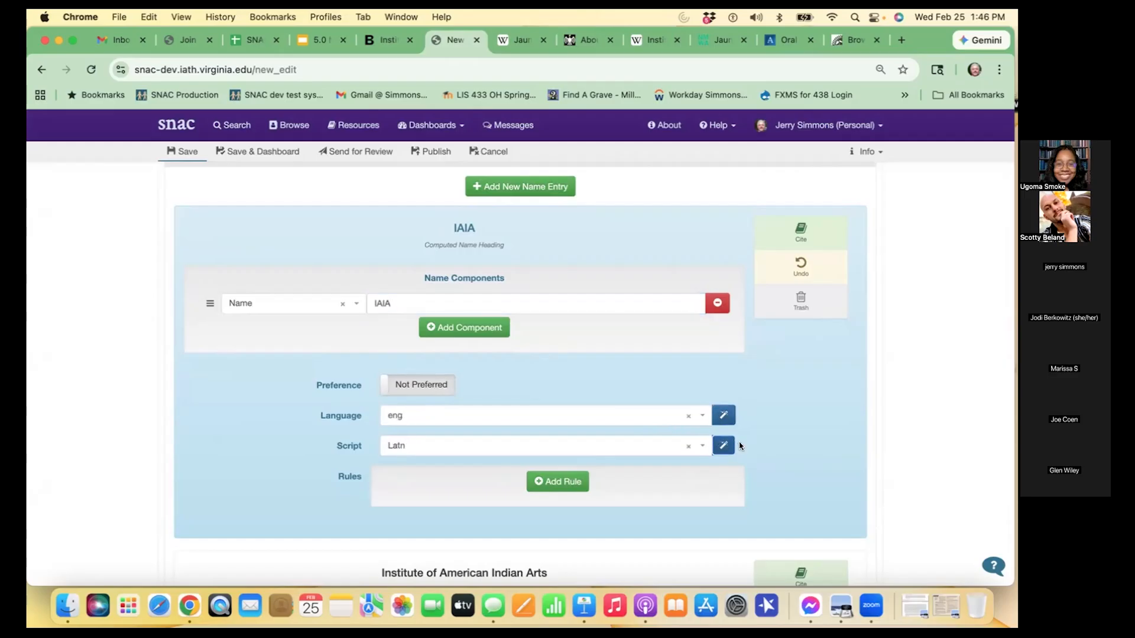
- Add a rule to the IAIA name entry with the form alternativeForm and the ruleset rda
{"action": "scroll", "coordinate": [794, 450], "scroll_direction": "down", "scroll_amount": 3}
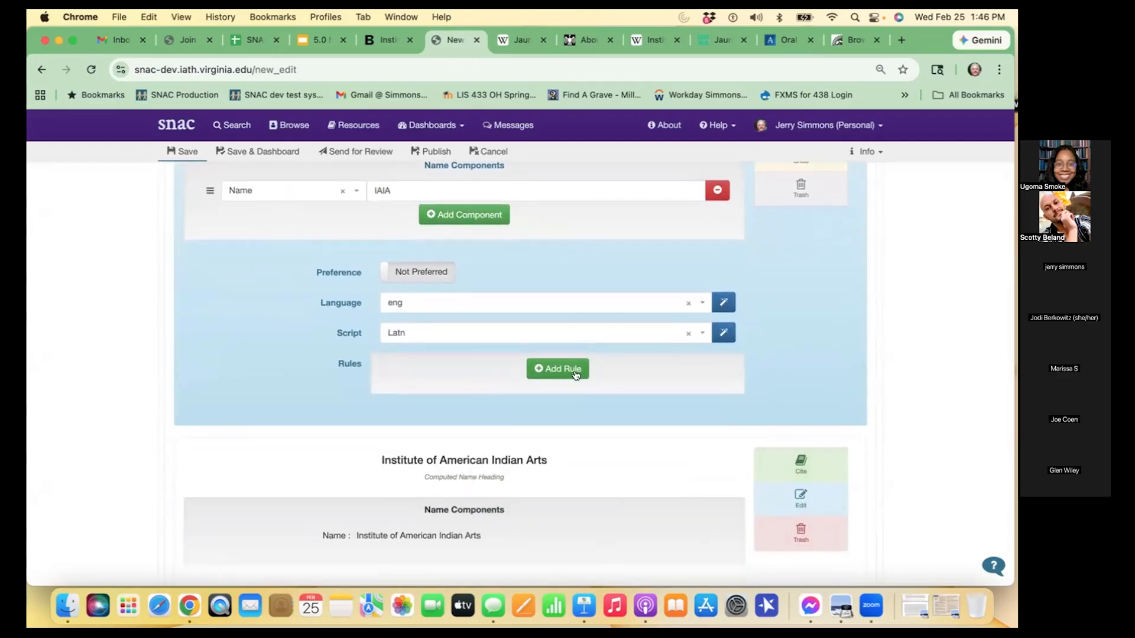
{"action": "left_click", "coordinate": [573, 372]}
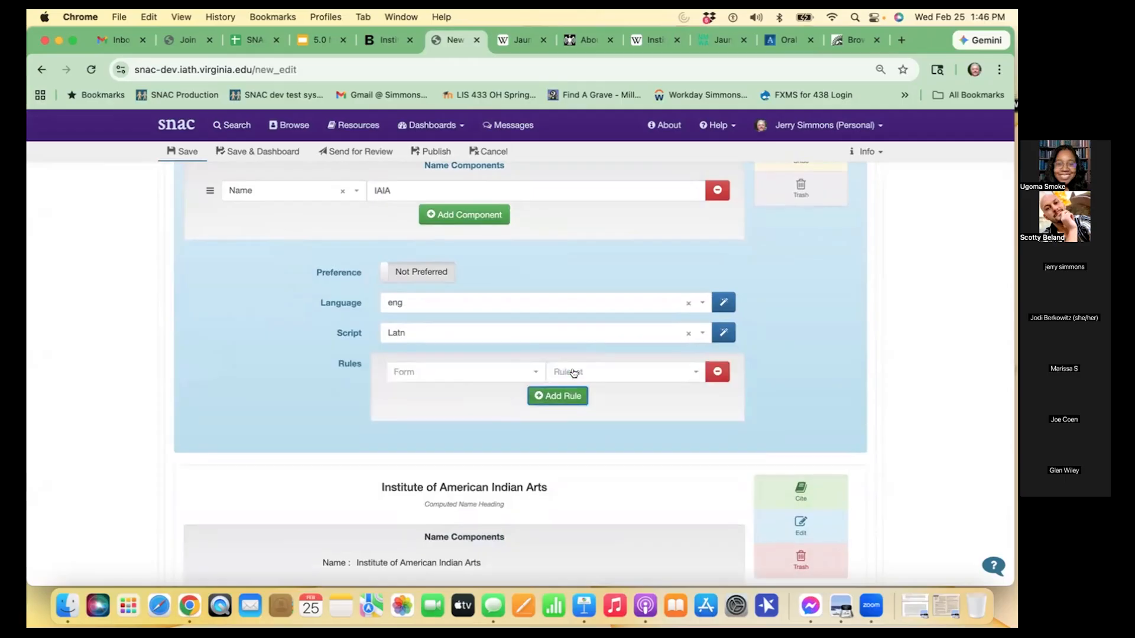
{"action": "left_click", "coordinate": [531, 373]}
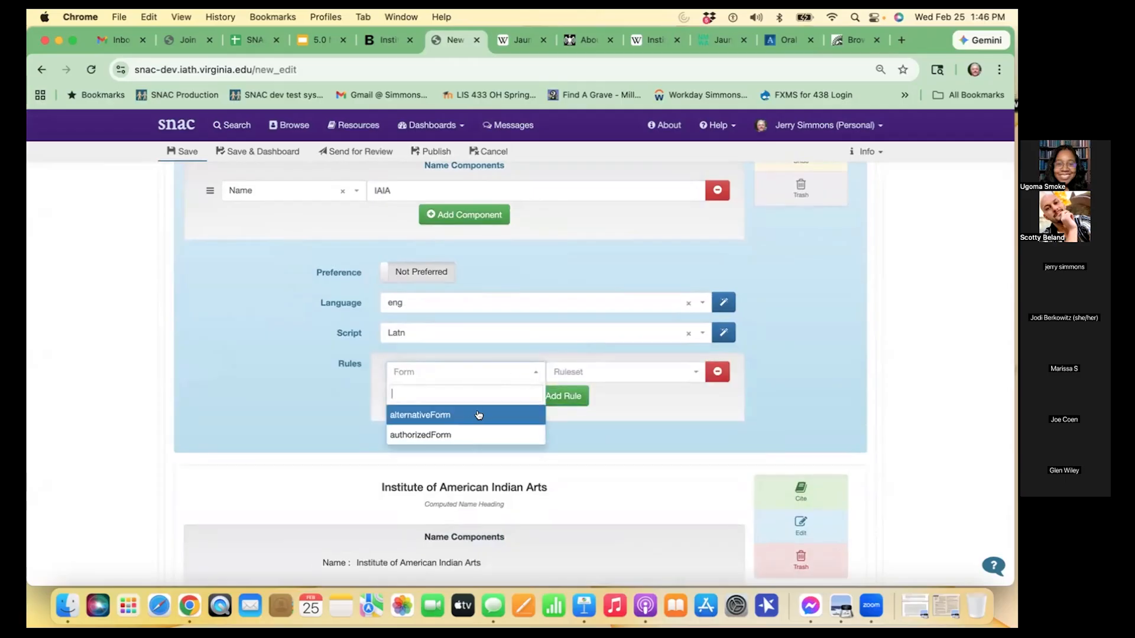
{"action": "left_click", "coordinate": [478, 415]}
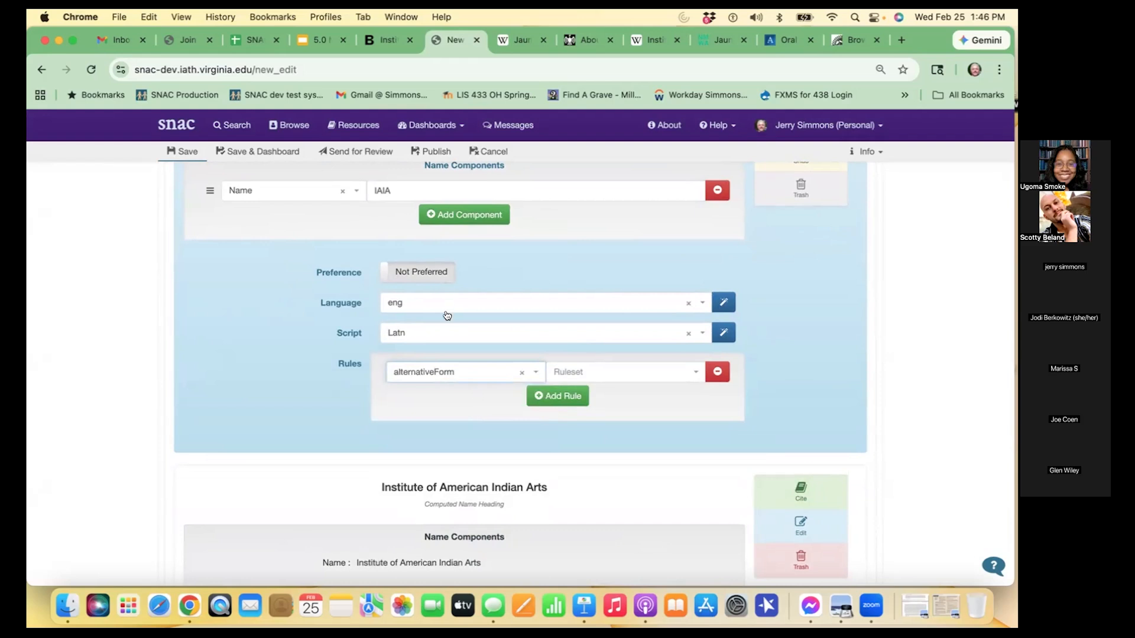
{"action": "left_click", "coordinate": [612, 376]}
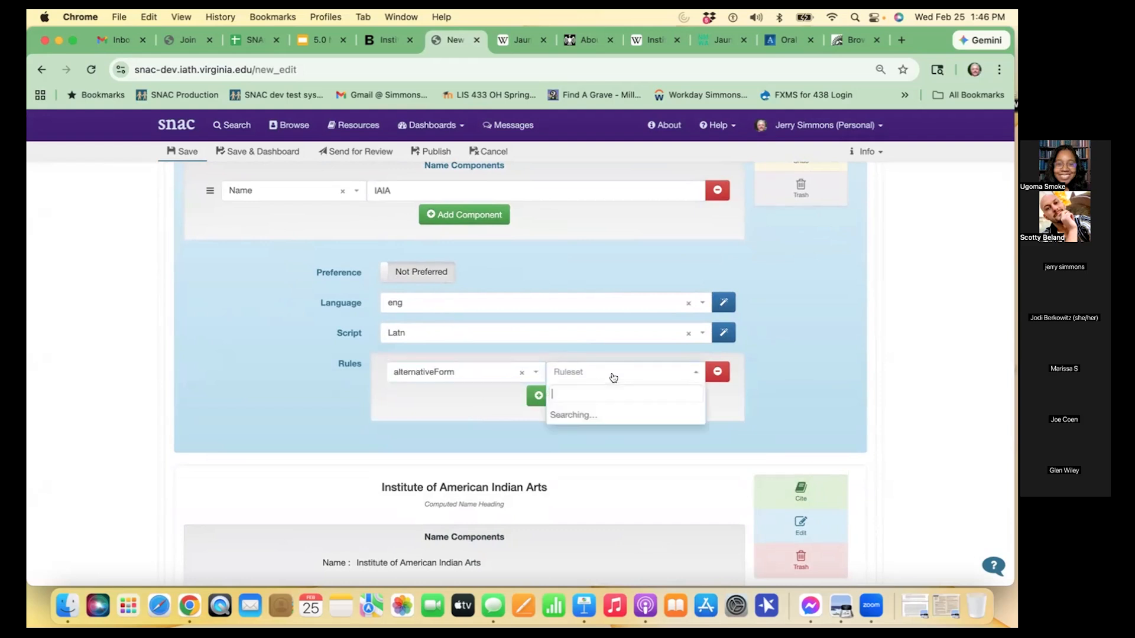
{"action": "left_click", "coordinate": [568, 458]}
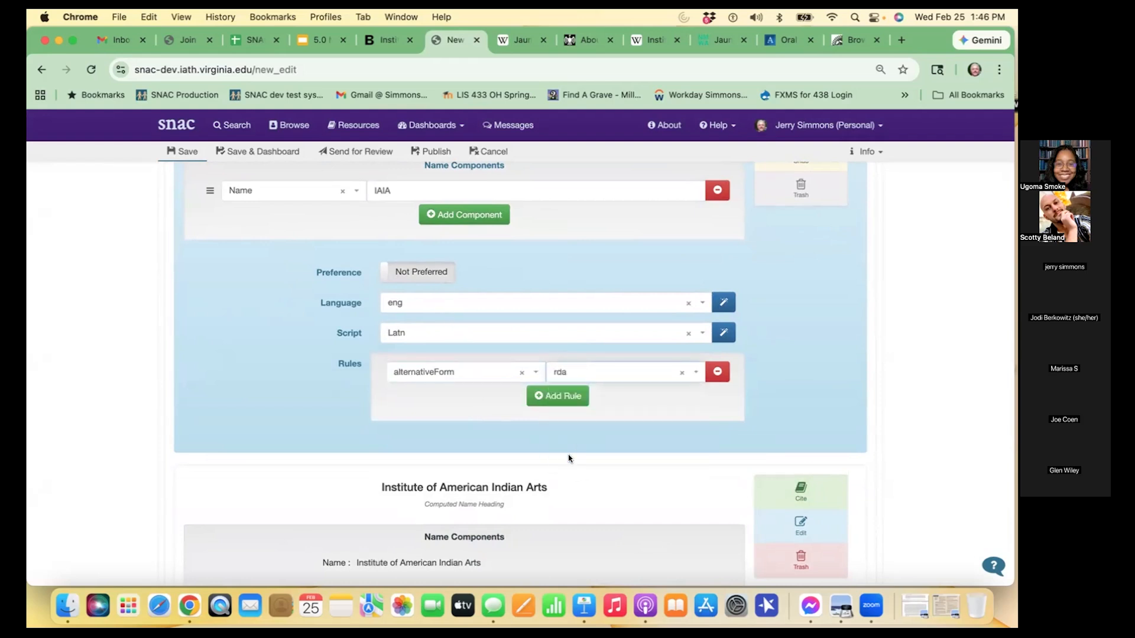
- Save the constellation with the added IAIA name entry
{"action": "scroll", "coordinate": [570, 461], "scroll_direction": "up", "scroll_amount": 3}
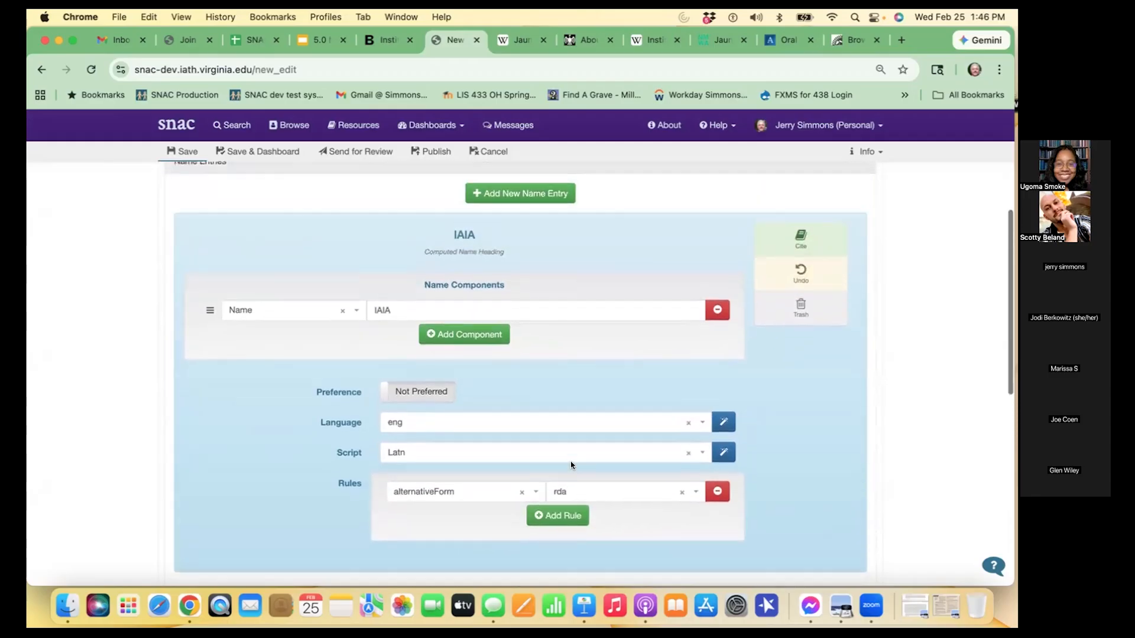
{"action": "scroll", "coordinate": [569, 461], "scroll_direction": "up", "scroll_amount": 4}
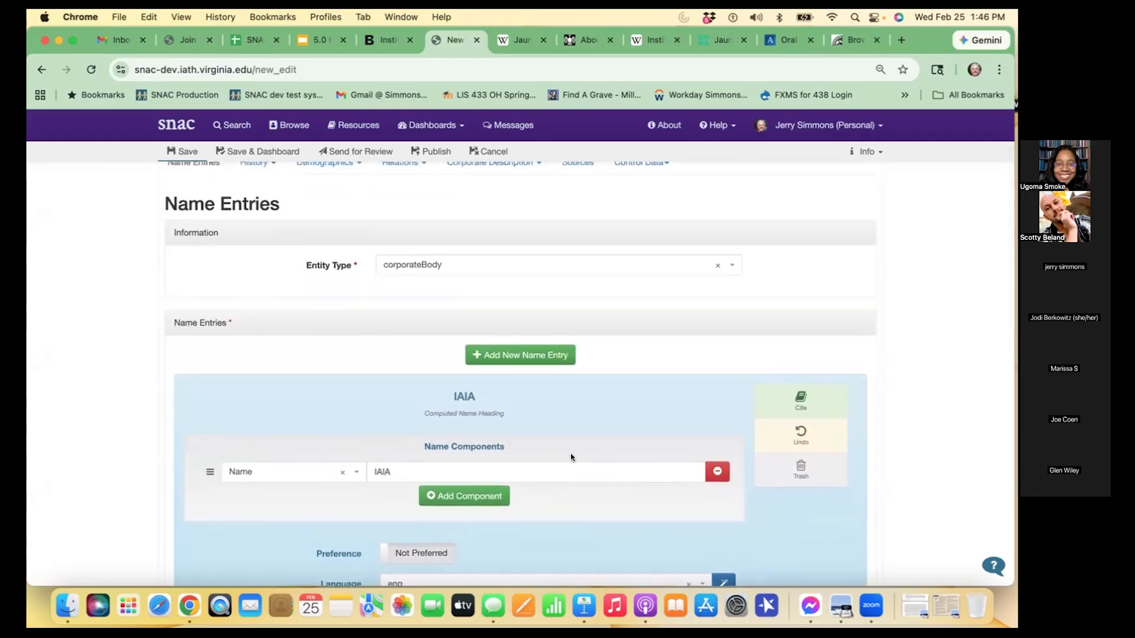
{"action": "left_click", "coordinate": [190, 150]}
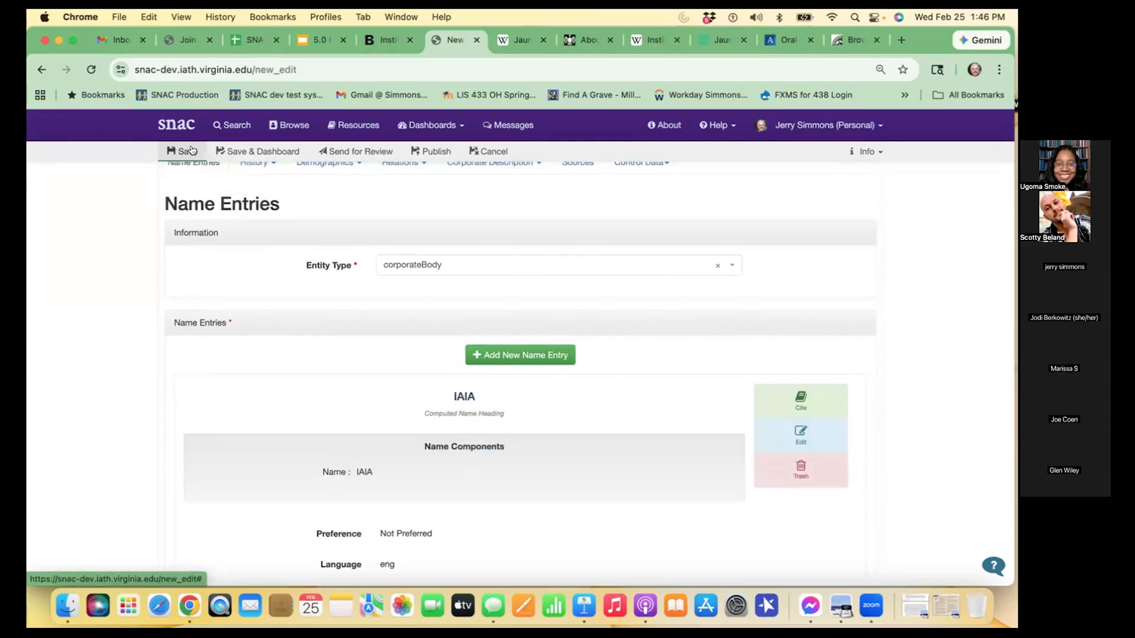
- Open the constellation's Biographical History (BiogHist) section for editing
{"action": "scroll", "coordinate": [798, 316], "scroll_direction": "up", "scroll_amount": 2}
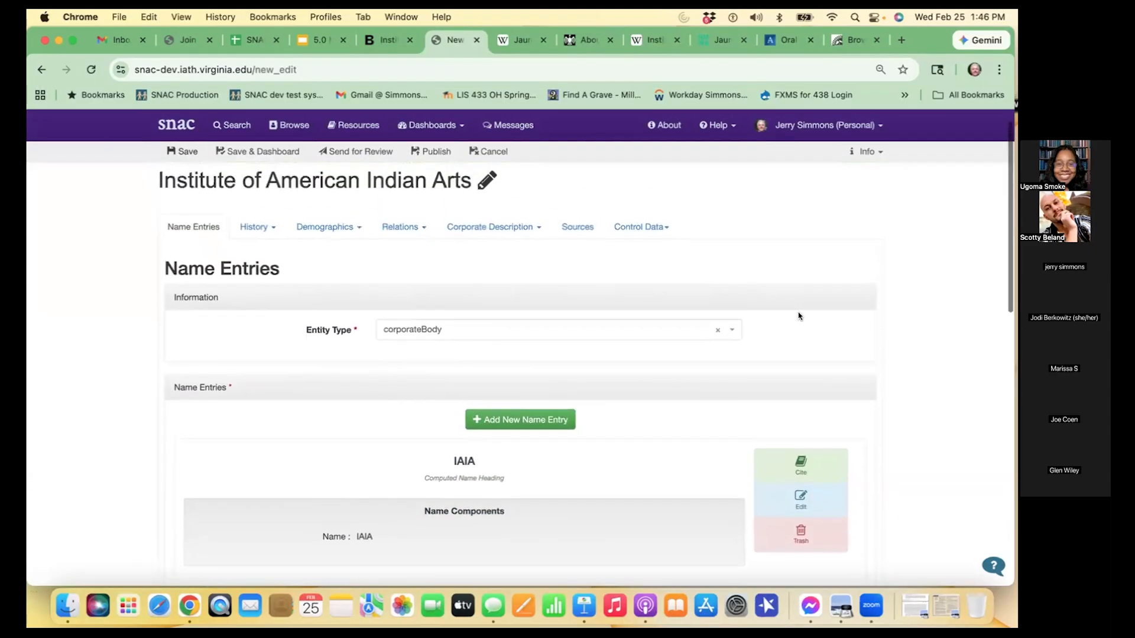
{"action": "scroll", "coordinate": [799, 316], "scroll_direction": "up", "scroll_amount": 1}
{"action": "scroll", "coordinate": [798, 316], "scroll_direction": "down", "scroll_amount": 3}
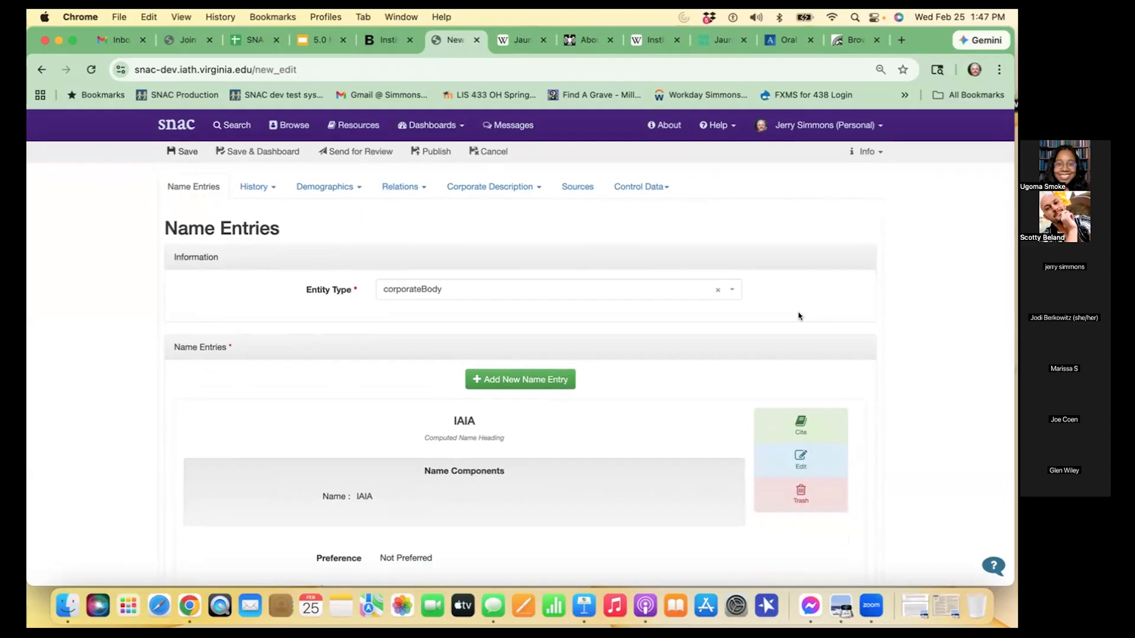
{"action": "scroll", "coordinate": [798, 316], "scroll_direction": "up", "scroll_amount": 2}
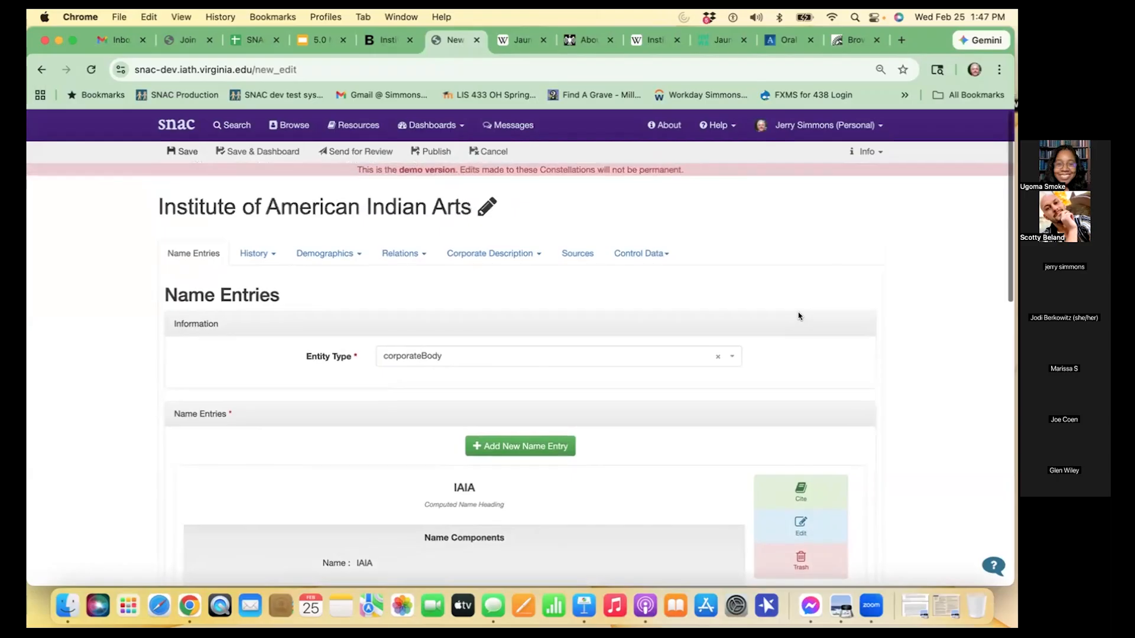
{"action": "left_click", "coordinate": [258, 249]}
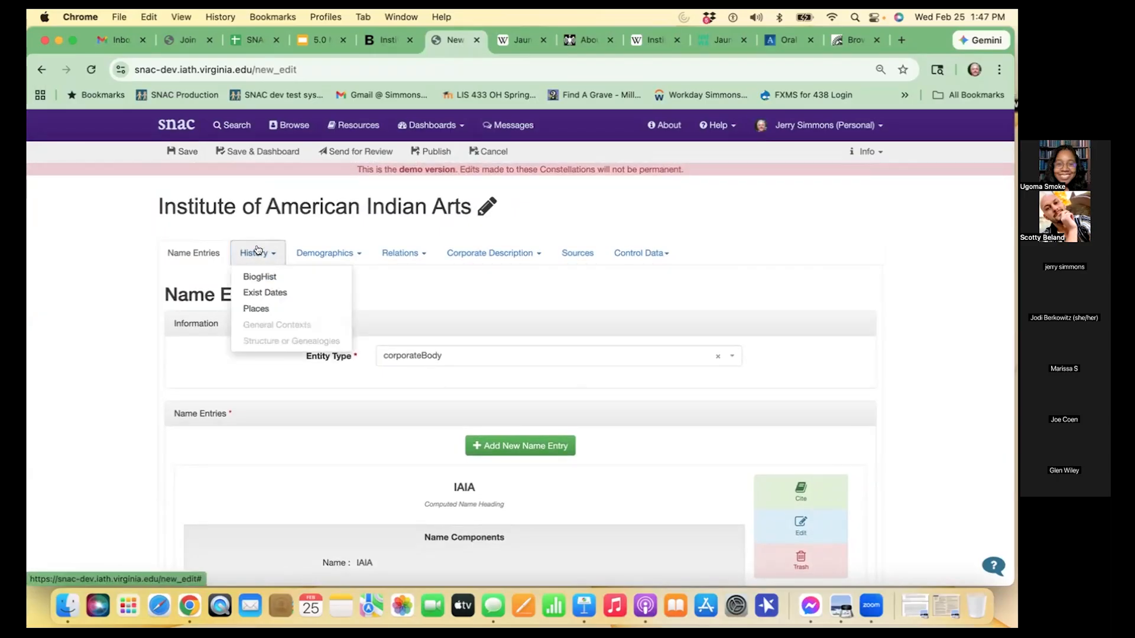
{"action": "left_click", "coordinate": [266, 281]}
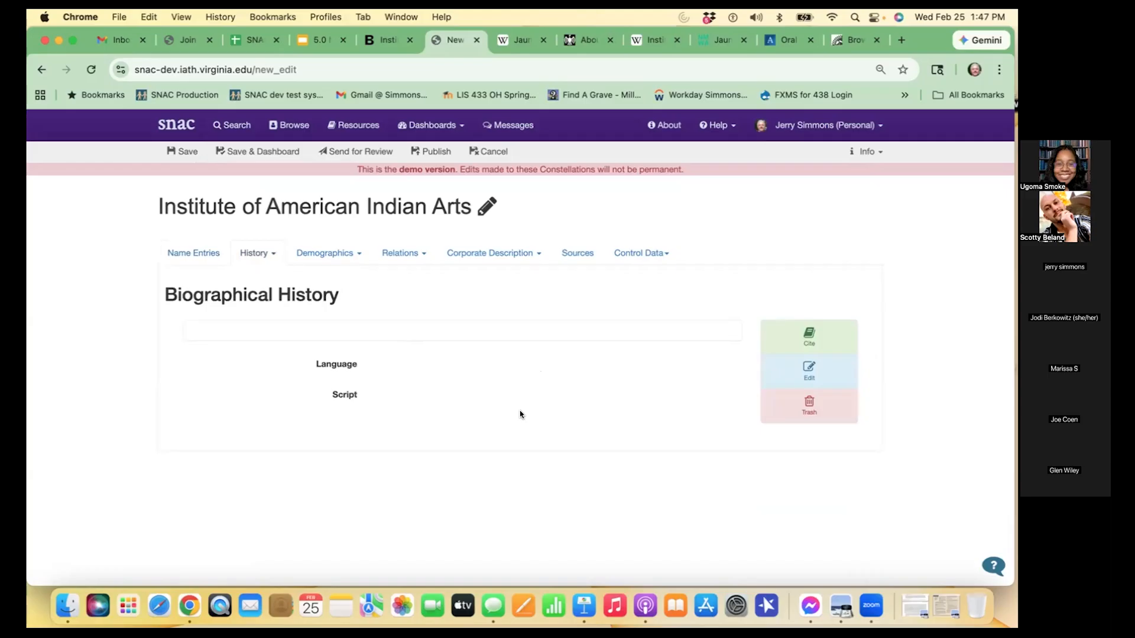
{"action": "left_click", "coordinate": [838, 365]}
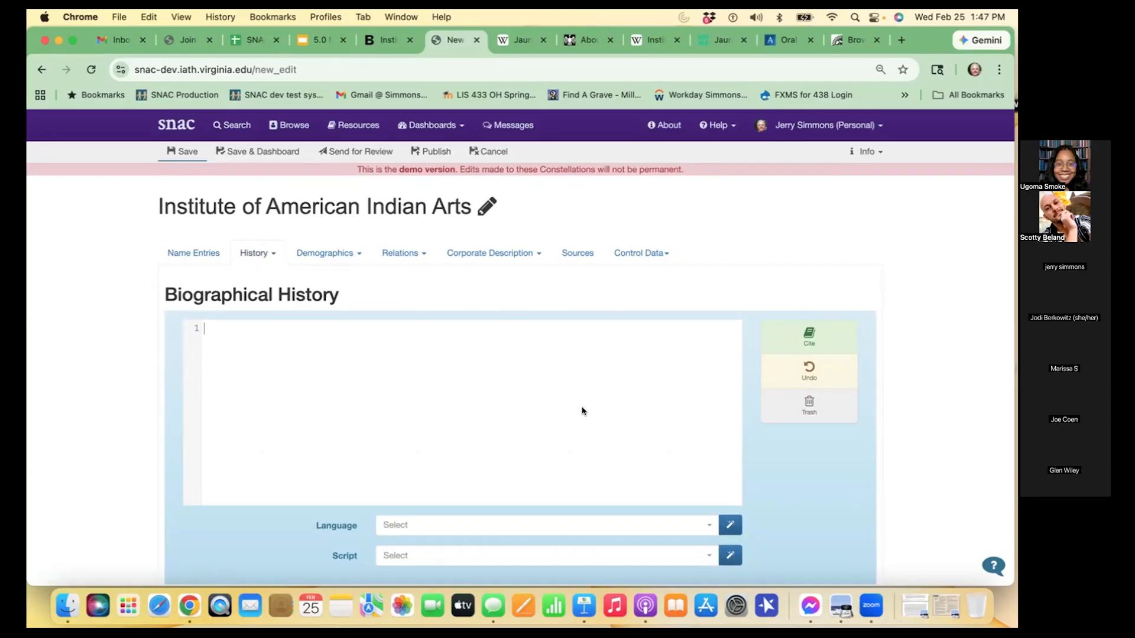
- Copy the first two "Spirit and Vision—Our First Priorities" paragraphs from the iaia.edu About page into SNAC's Biographical History text
{"action": "left_click", "coordinate": [590, 43]}
{"action": "mouse_move", "coordinate": [392, 176]}
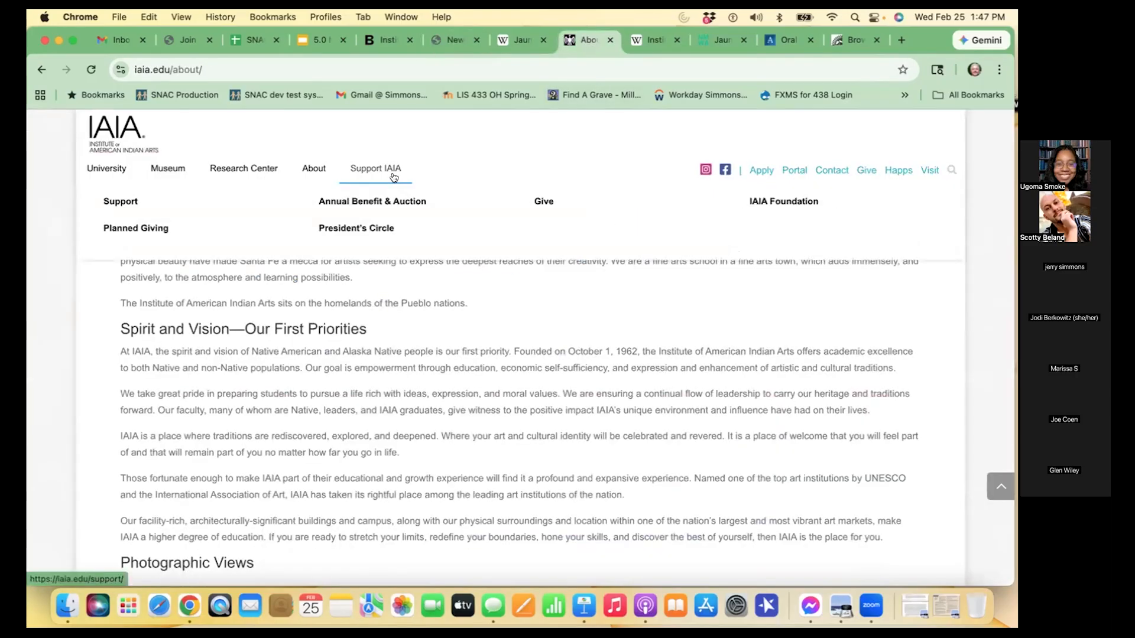
{"action": "scroll", "coordinate": [393, 177], "scroll_direction": "down", "scroll_amount": 2}
{"action": "scroll", "coordinate": [419, 352], "scroll_direction": "up", "scroll_amount": 5}
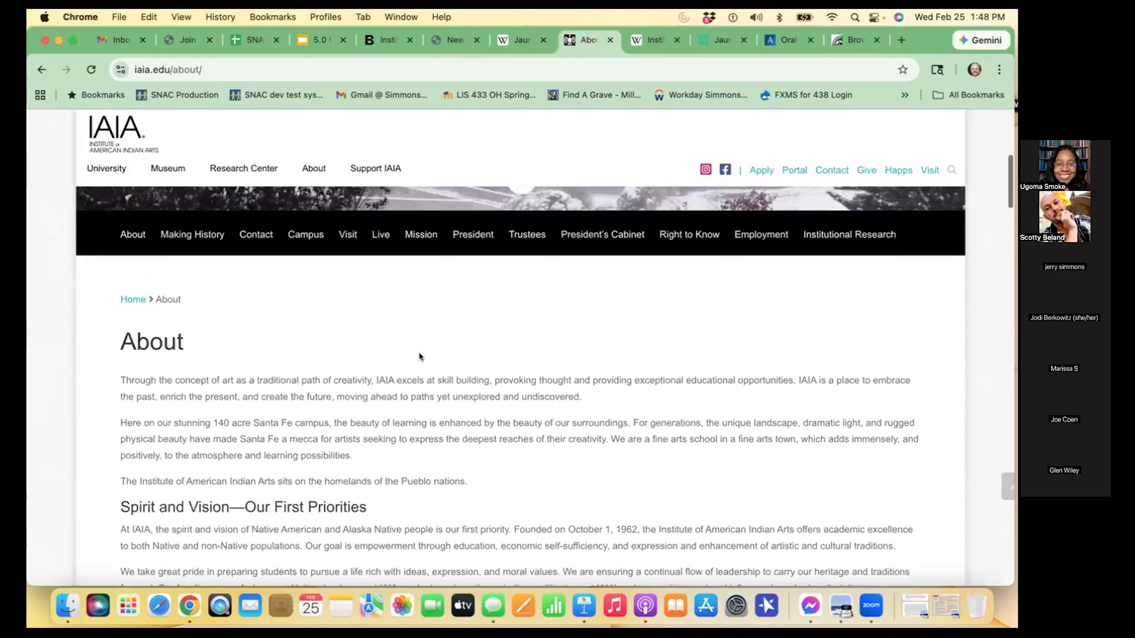
{"action": "scroll", "coordinate": [419, 352], "scroll_direction": "down", "scroll_amount": 4}
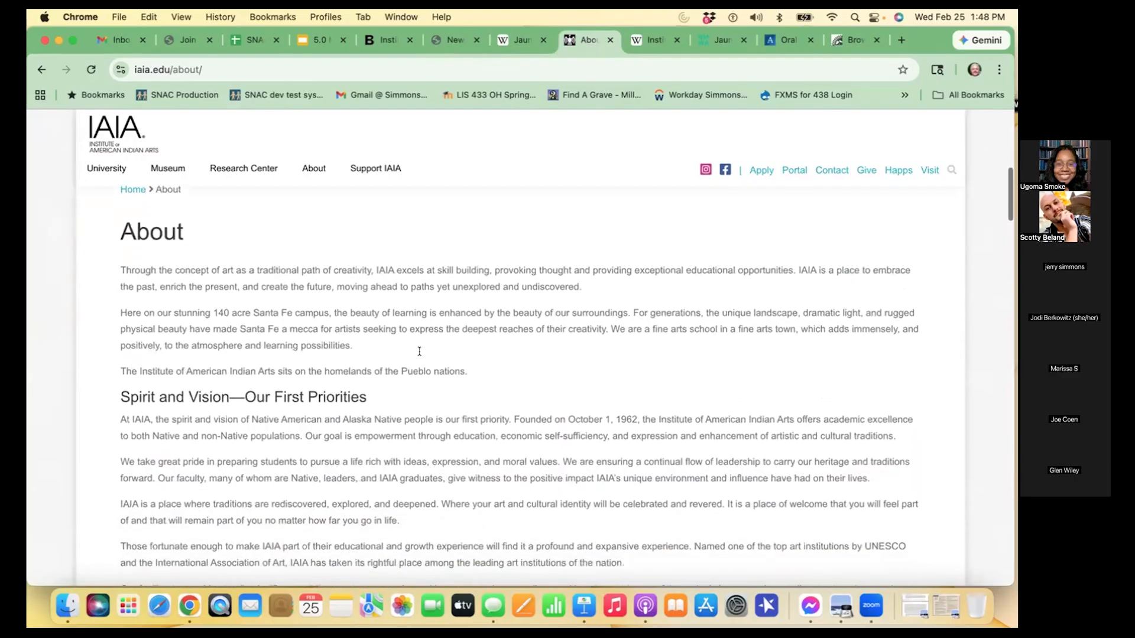
{"action": "scroll", "coordinate": [419, 357], "scroll_direction": "down", "scroll_amount": 1}
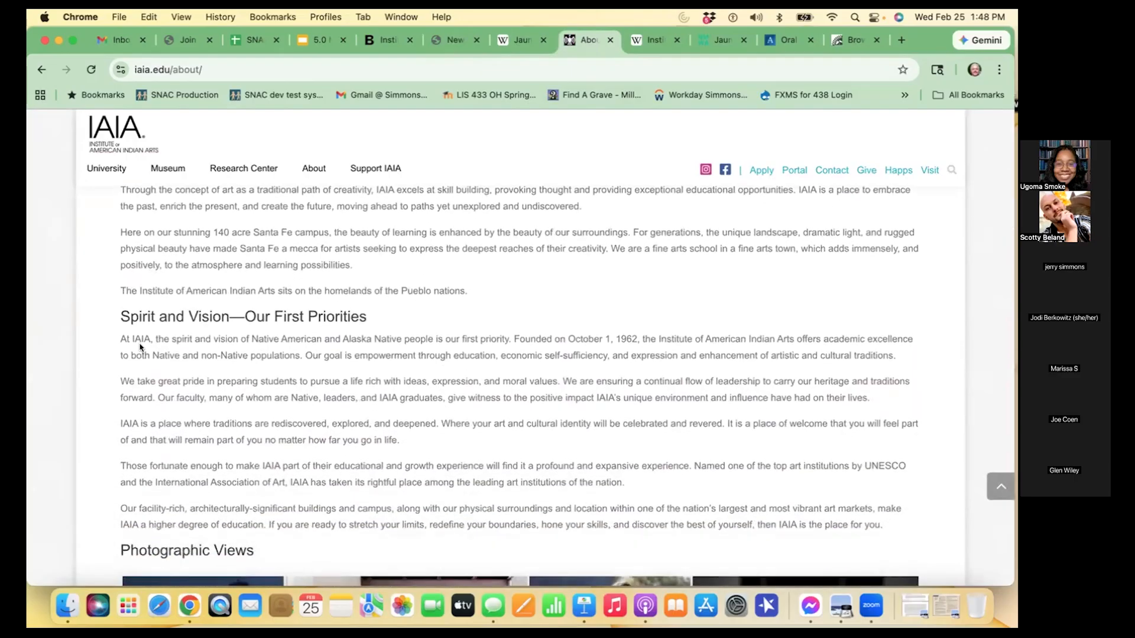
{"action": "left_click_drag", "start_coordinate": [148, 345], "coordinate": [911, 405]}
{"action": "key", "text": "super+c"}
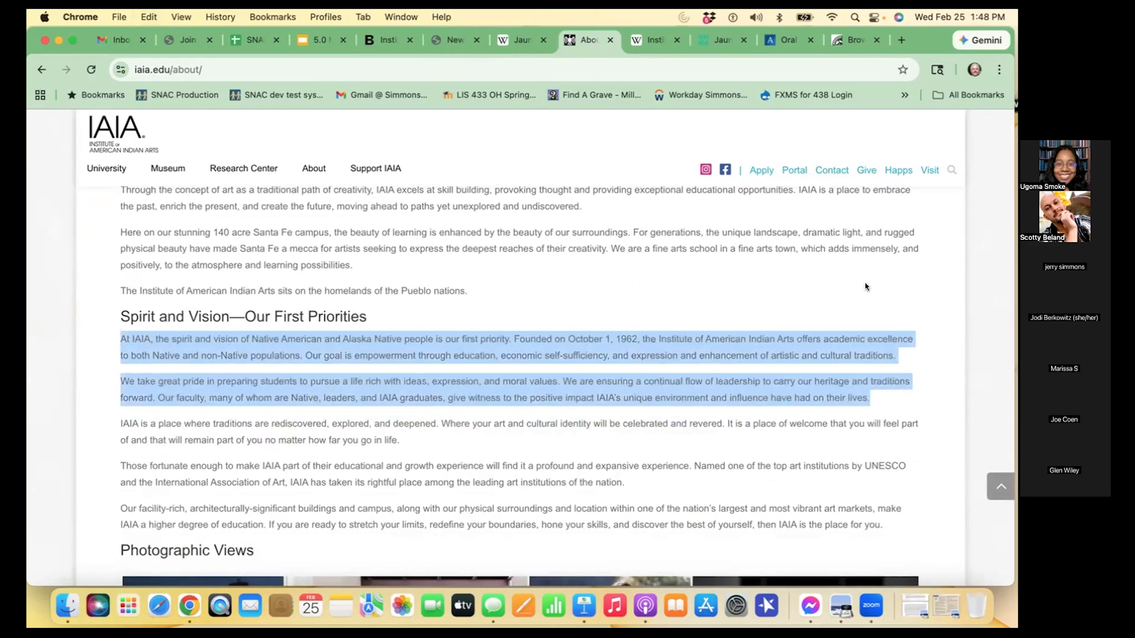
{"action": "left_click", "coordinate": [458, 41]}
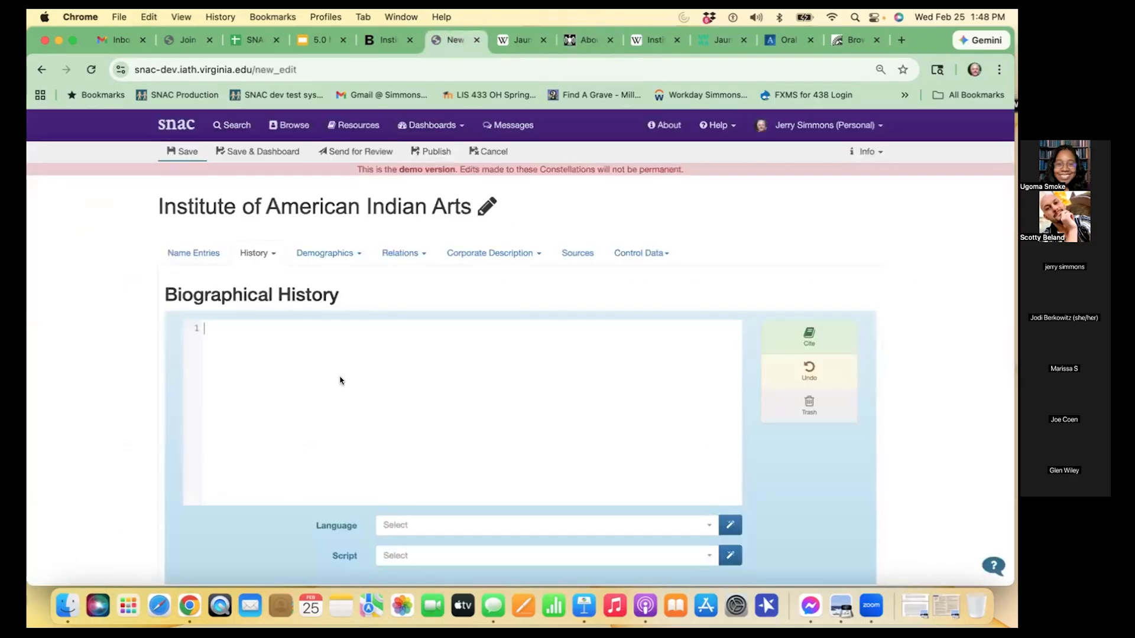
{"action": "key", "text": "super+v"}
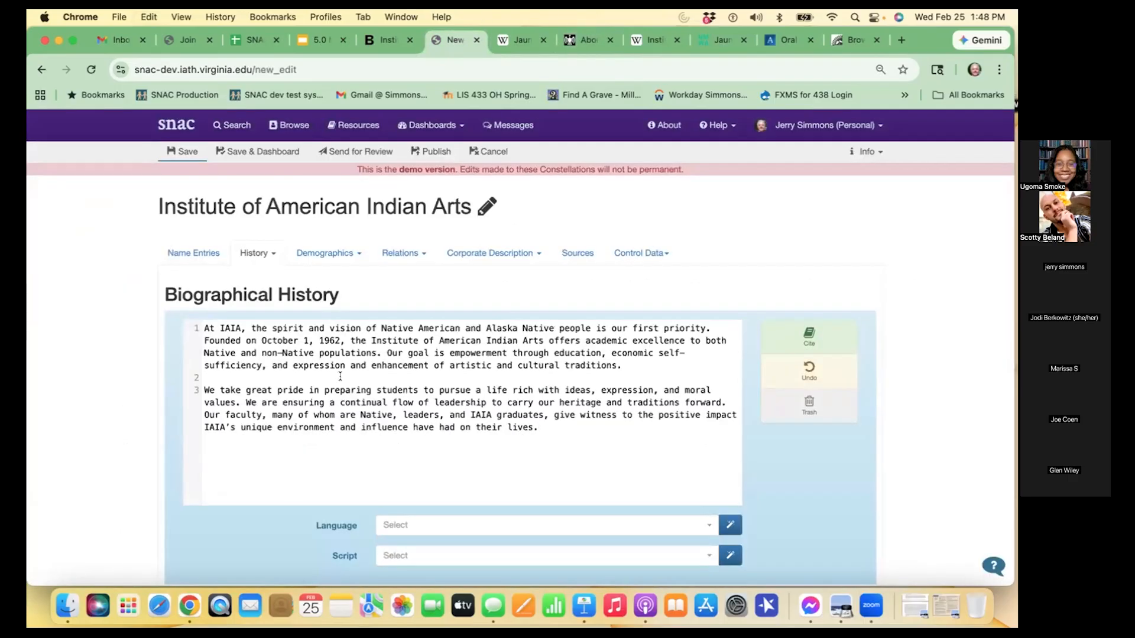
- Wrap each of the two Biographical History paragraphs in opening <p> and closing </p> tags
{"action": "left_click", "coordinate": [204, 328]}
{"action": "type", "text": "<p>"}
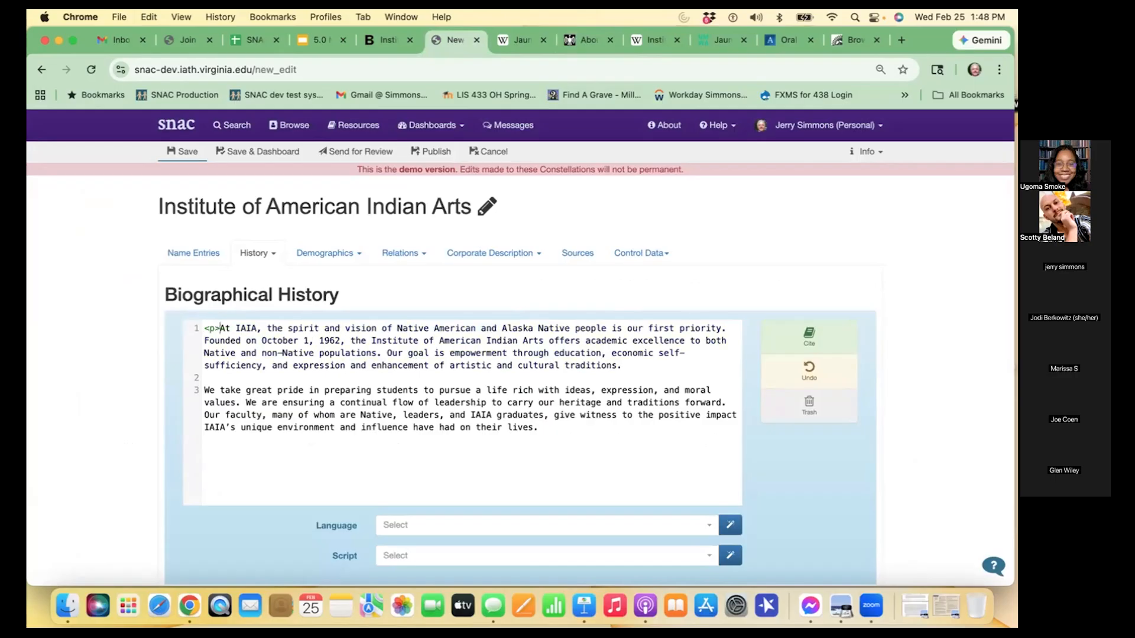
{"action": "left_click", "coordinate": [675, 367]}
{"action": "type", "text": "</p>"}
{"action": "left_click", "coordinate": [204, 387]}
{"action": "type", "text": "<p>"}
{"action": "left_click", "coordinate": [554, 416]}
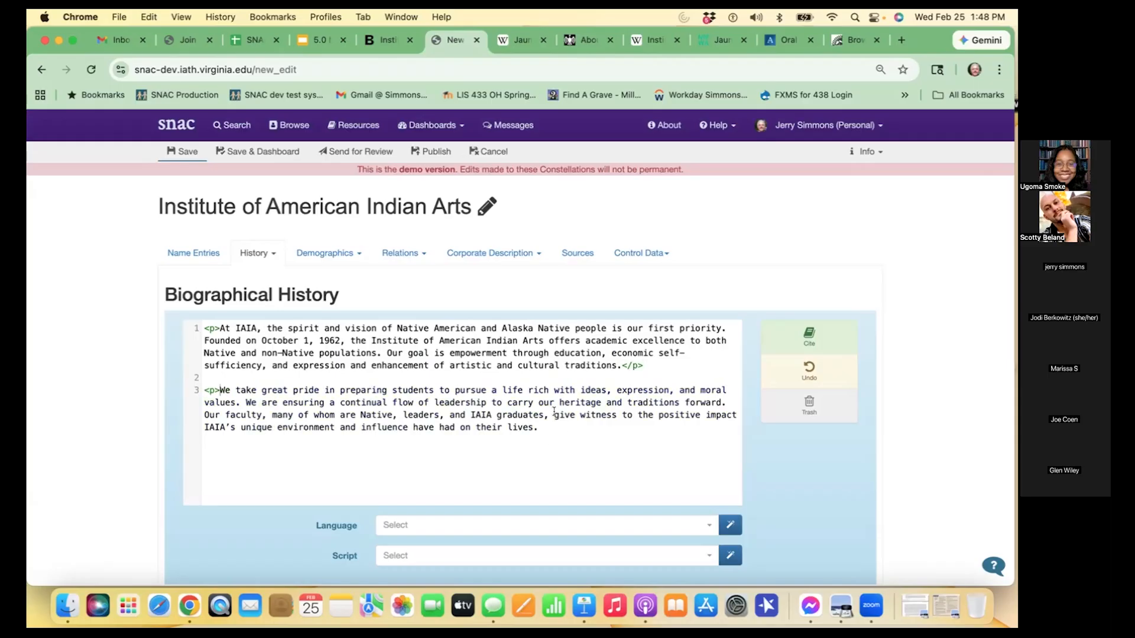
{"action": "type", "text": "</p>"}
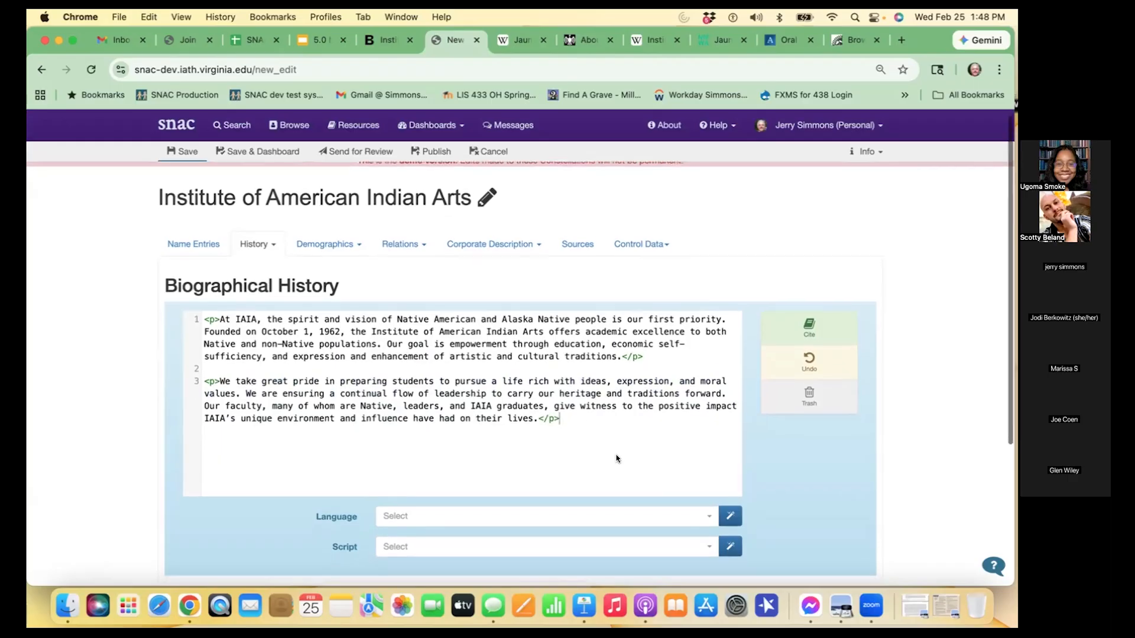
{"action": "scroll", "coordinate": [608, 455], "scroll_direction": "down", "scroll_amount": 2}
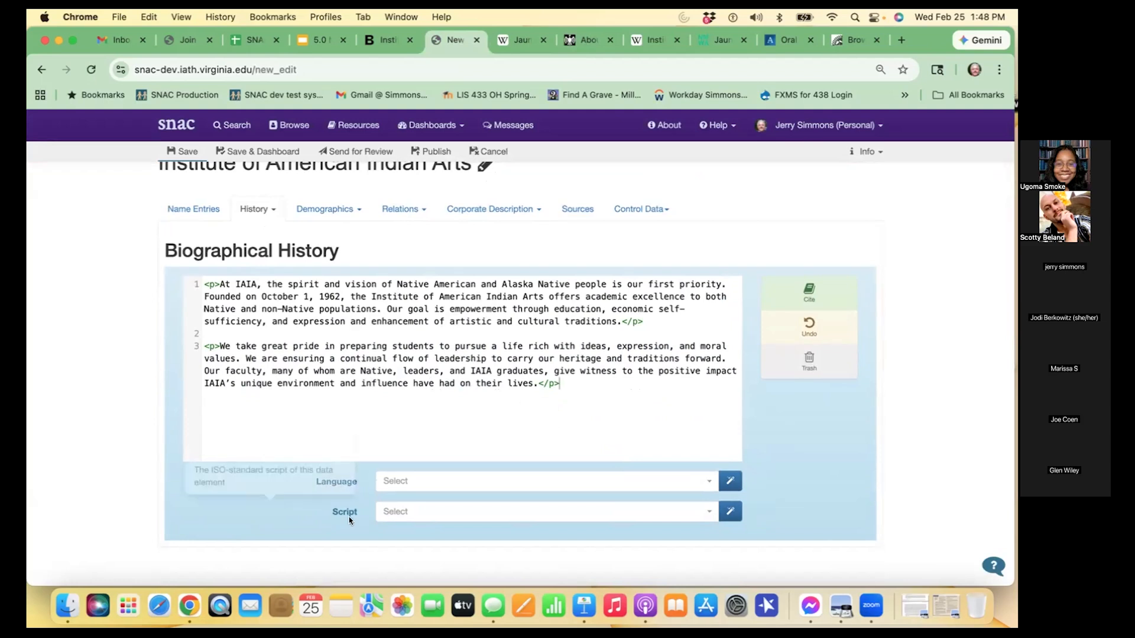
- Set the Biographical History's language to eng and script to Latn, and save the constellation
{"action": "left_click", "coordinate": [730, 481]}
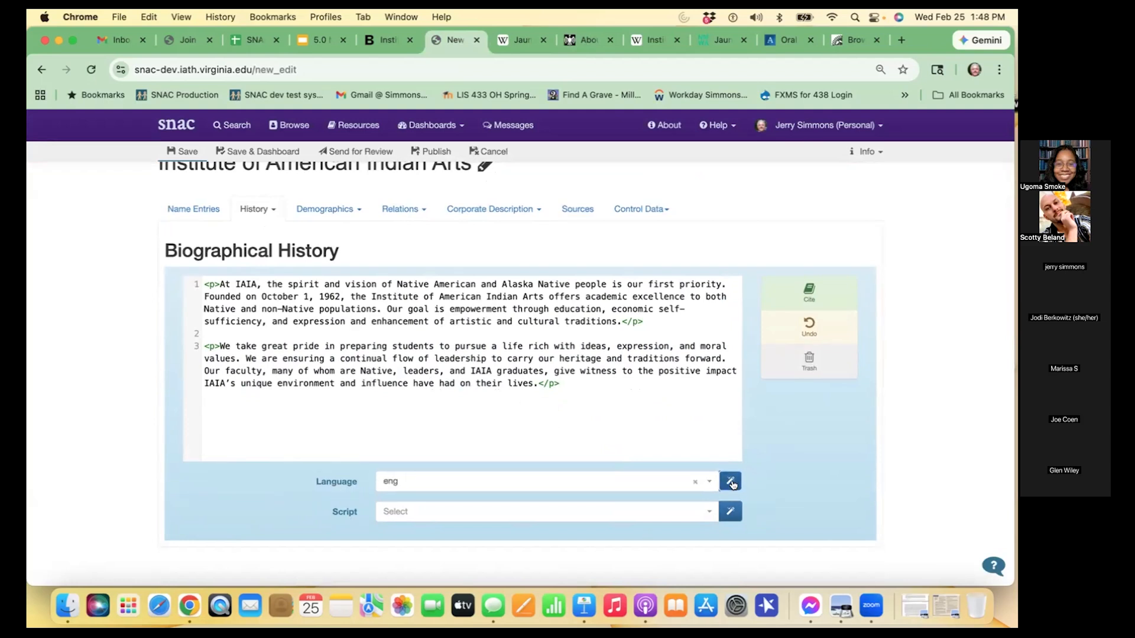
{"action": "left_click", "coordinate": [731, 512]}
{"action": "scroll", "coordinate": [331, 264], "scroll_direction": "up", "scroll_amount": 2}
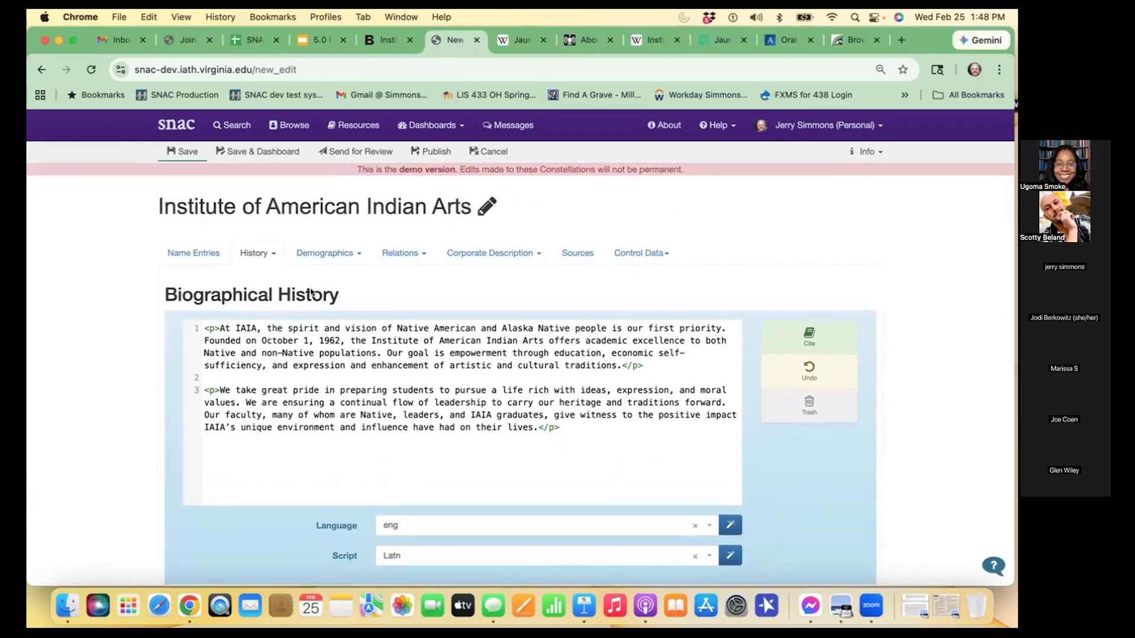
{"action": "left_click", "coordinate": [188, 151]}
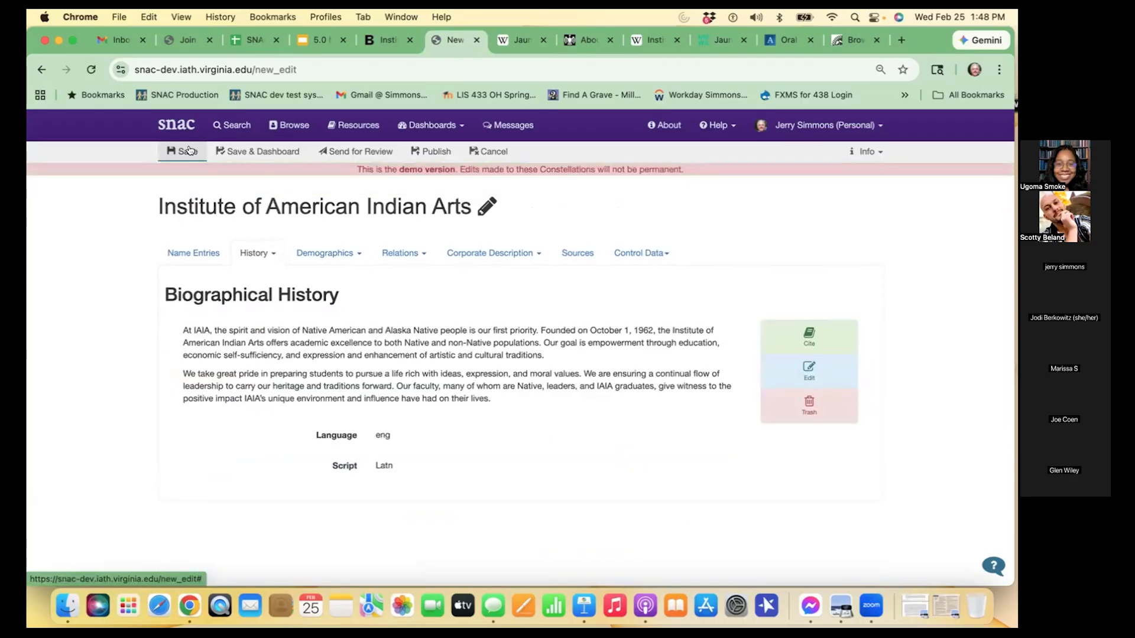
- Open the constellation's Exist Dates section and look up the institute's founding date on the iaia.edu About page
{"action": "left_click", "coordinate": [272, 252]}
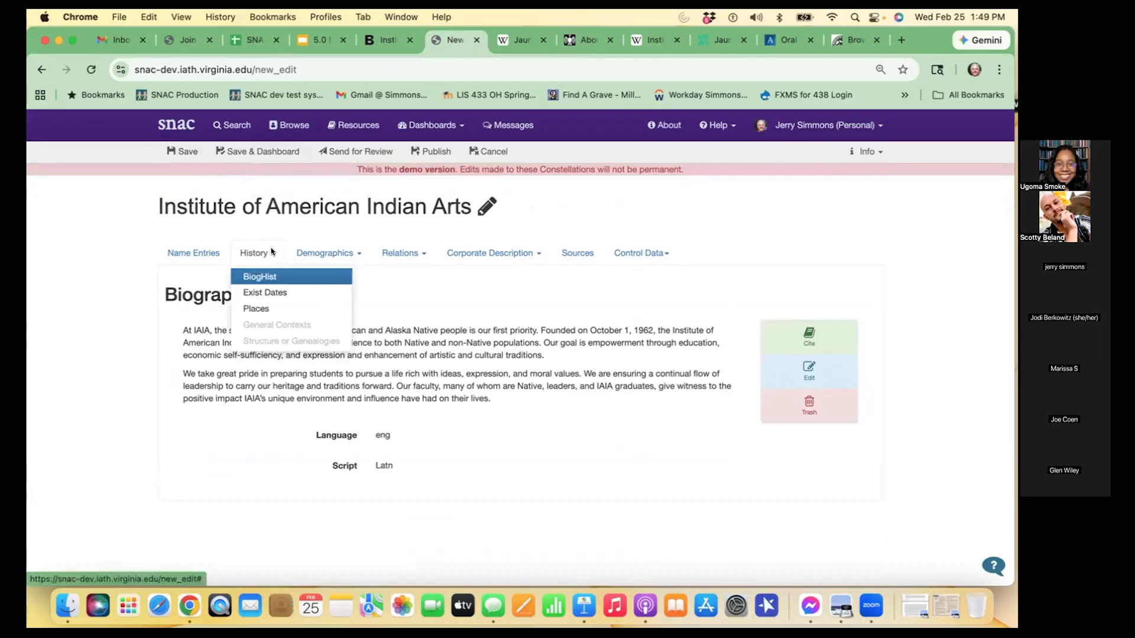
{"action": "left_click", "coordinate": [281, 289]}
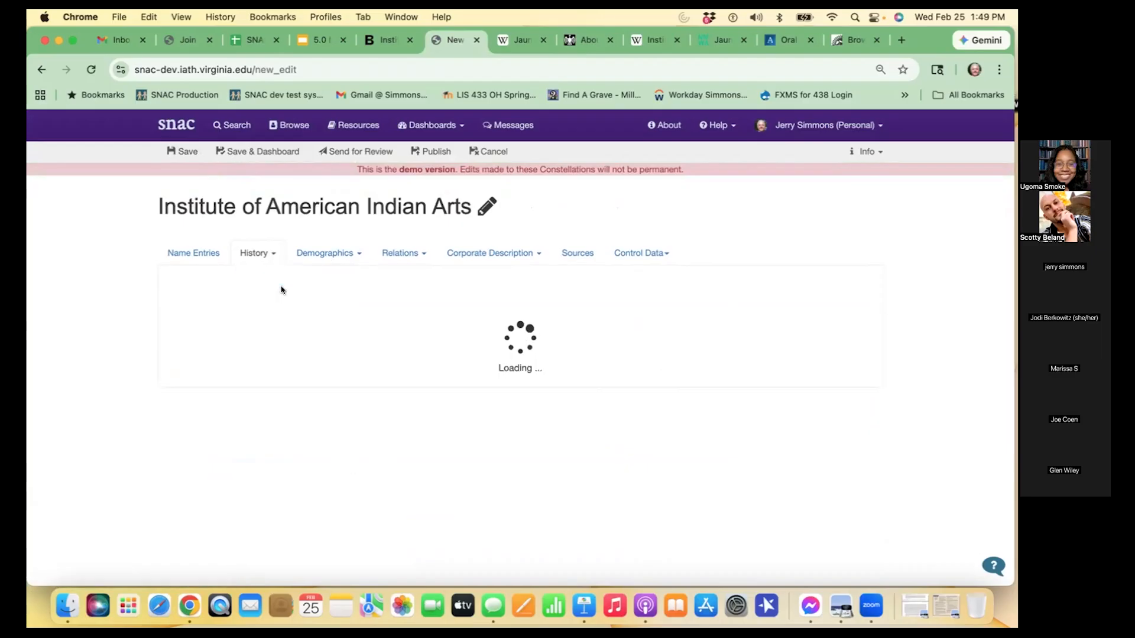
{"action": "left_click", "coordinate": [585, 37]}
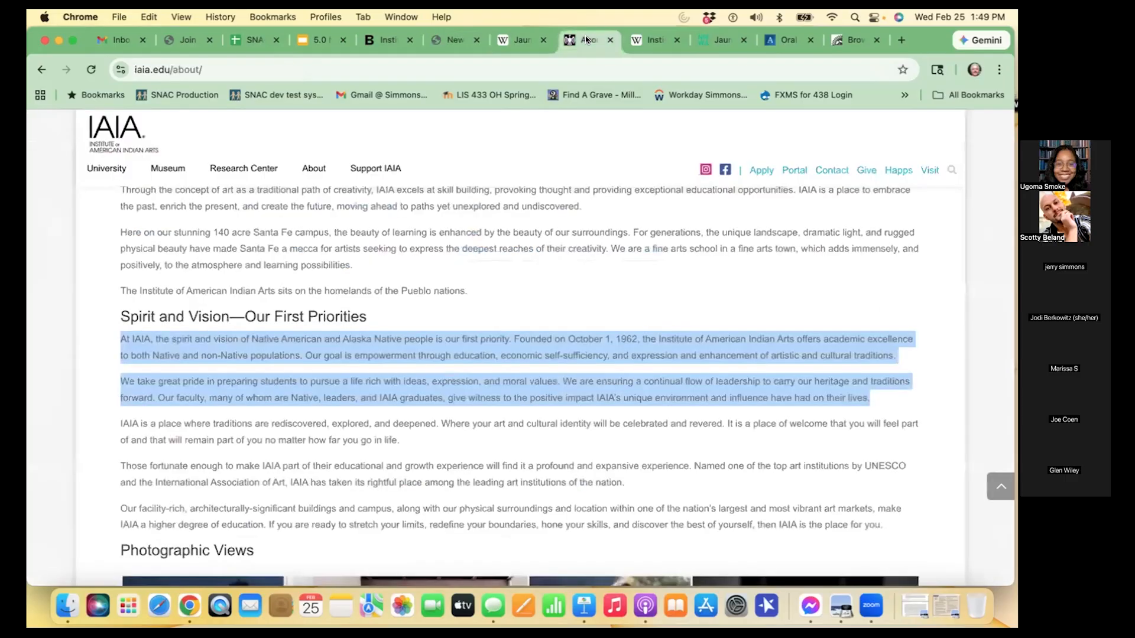
{"action": "left_click", "coordinate": [442, 348]}
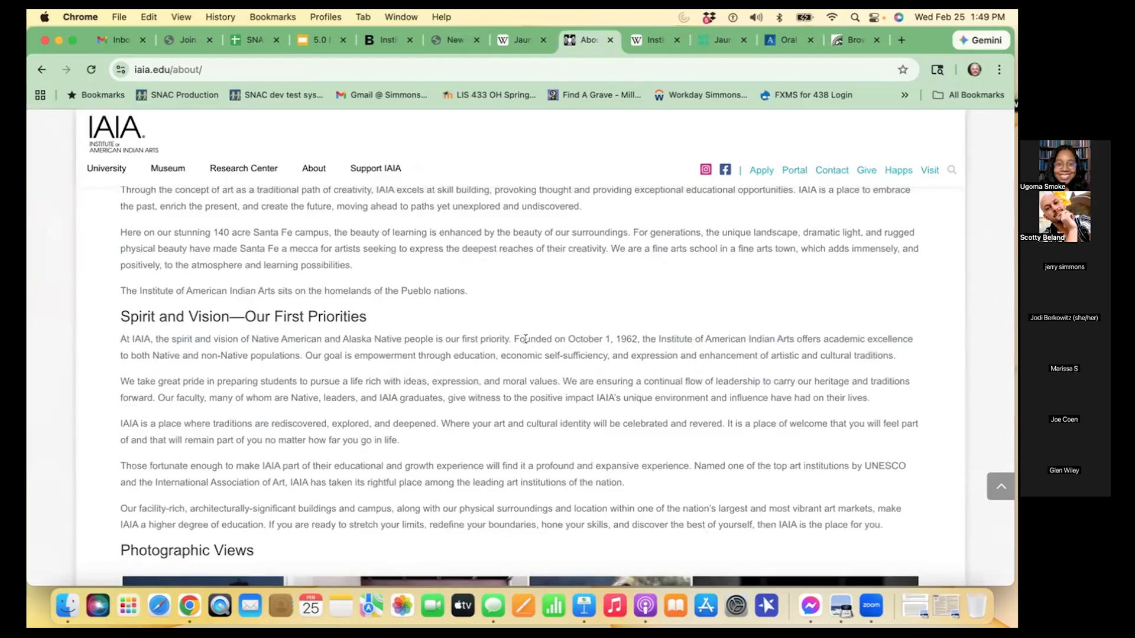
{"action": "left_click_drag", "start_coordinate": [567, 338], "coordinate": [639, 334]}
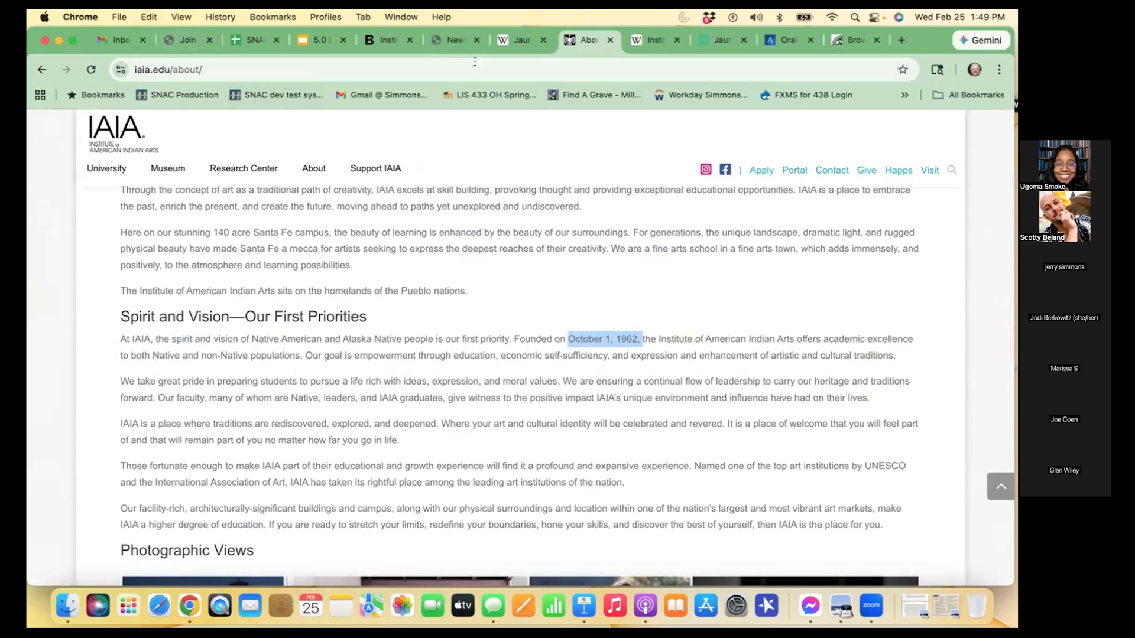
{"action": "left_click", "coordinate": [453, 40]}
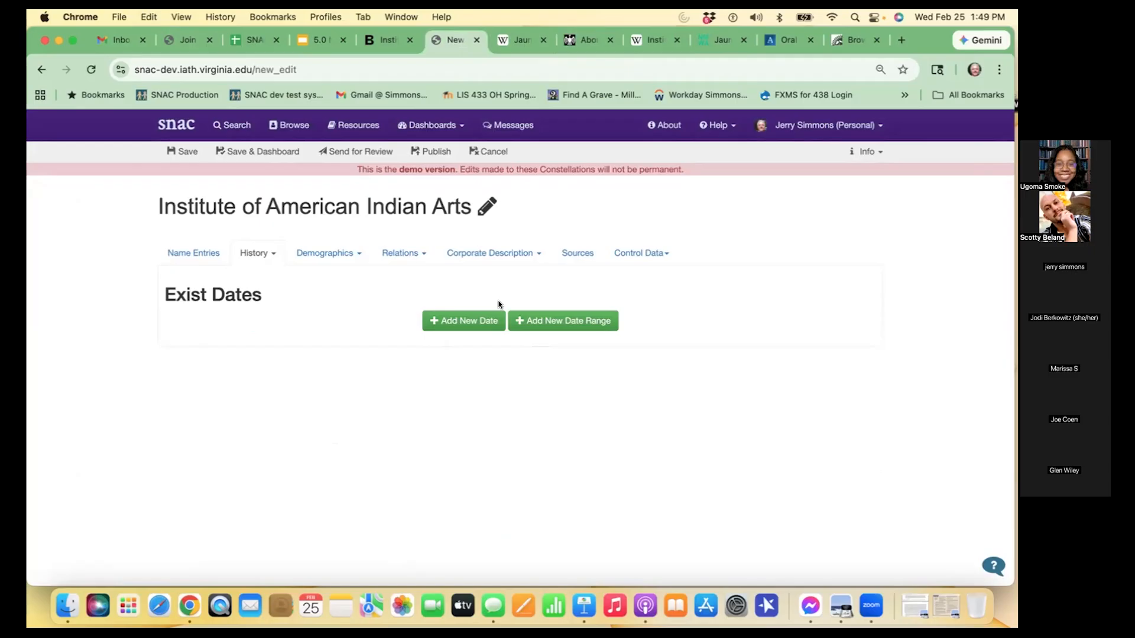
- Add a single exist date with the machine-readable value 1962, October, 1
{"action": "left_click", "coordinate": [493, 325]}
{"action": "left_click", "coordinate": [402, 387]}
{"action": "type", "text": "195"}
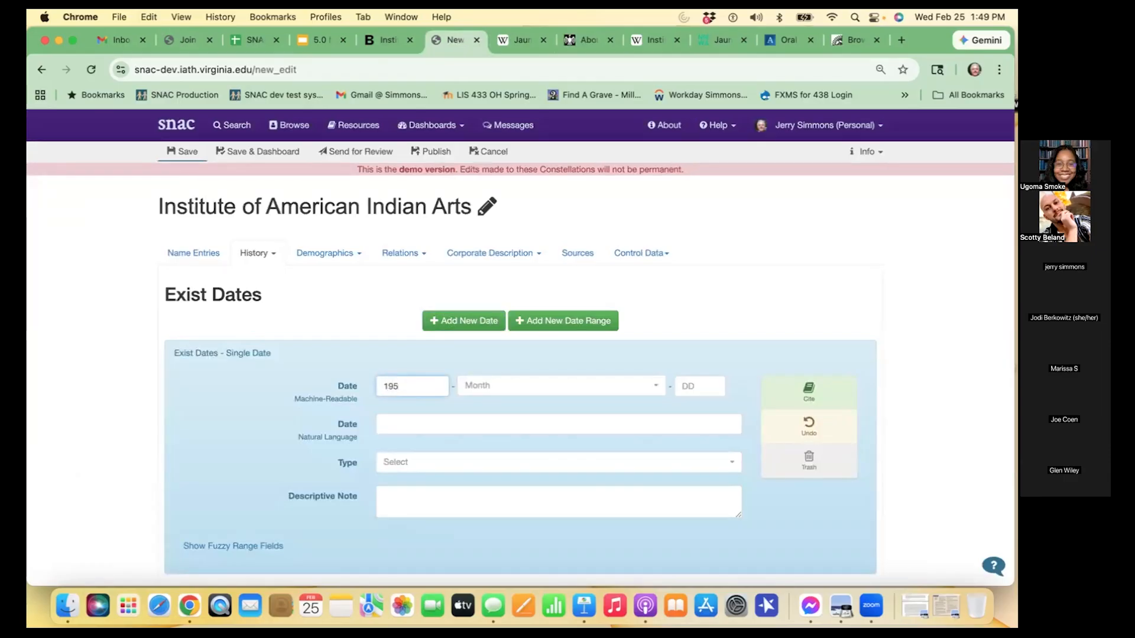
{"action": "key", "text": "BackSpace"}
{"action": "type", "text": "62"}
{"action": "left_click", "coordinate": [545, 378]}
{"action": "scroll", "coordinate": [520, 490], "scroll_direction": "down", "scroll_amount": 3}
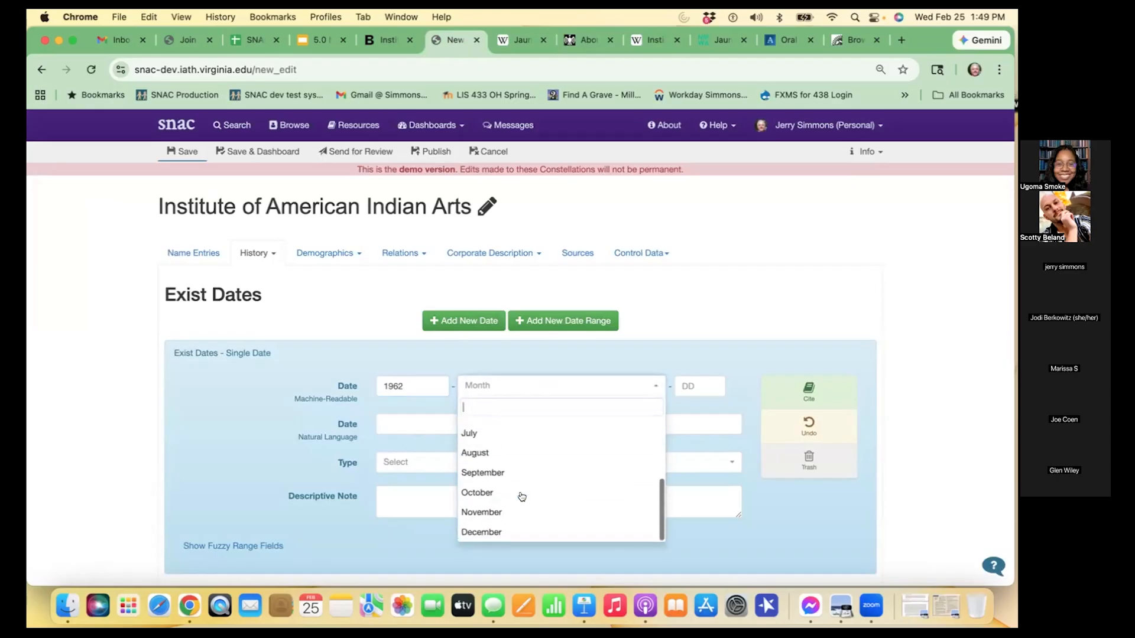
{"action": "left_click", "coordinate": [522, 494]}
{"action": "left_click", "coordinate": [705, 380]}
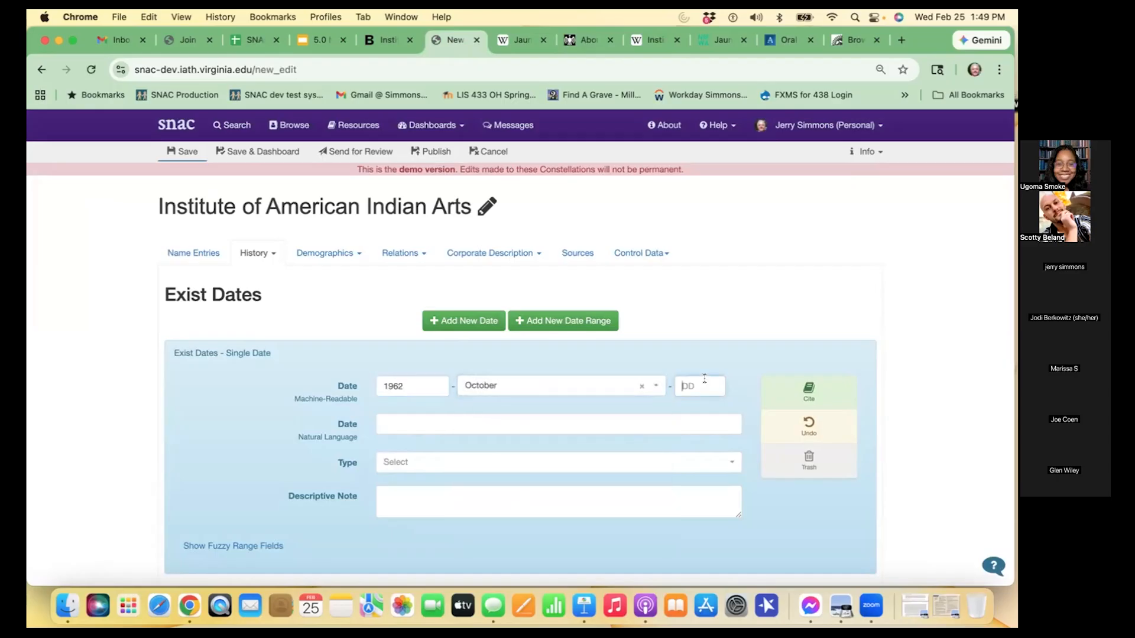
{"action": "type", "text": "1"}
{"action": "left_click", "coordinate": [765, 361]}
{"action": "scroll", "coordinate": [643, 331], "scroll_direction": "down", "scroll_amount": 2}
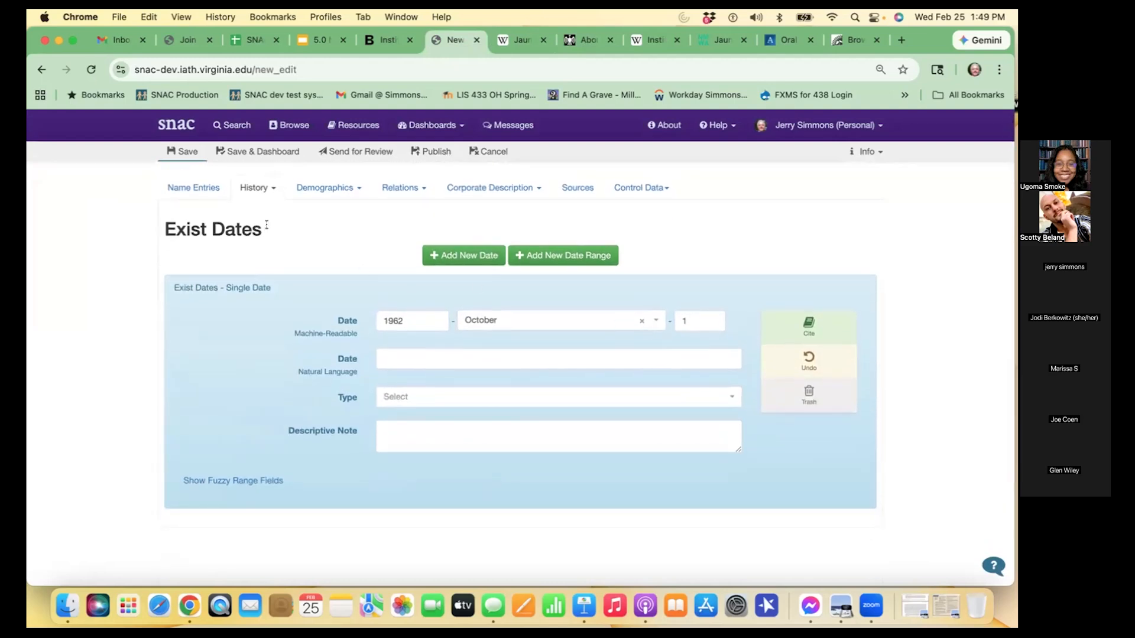
- Enter "October 1, 1962" as the natural language form of the exist date
{"action": "mouse_move", "coordinate": [329, 373]}
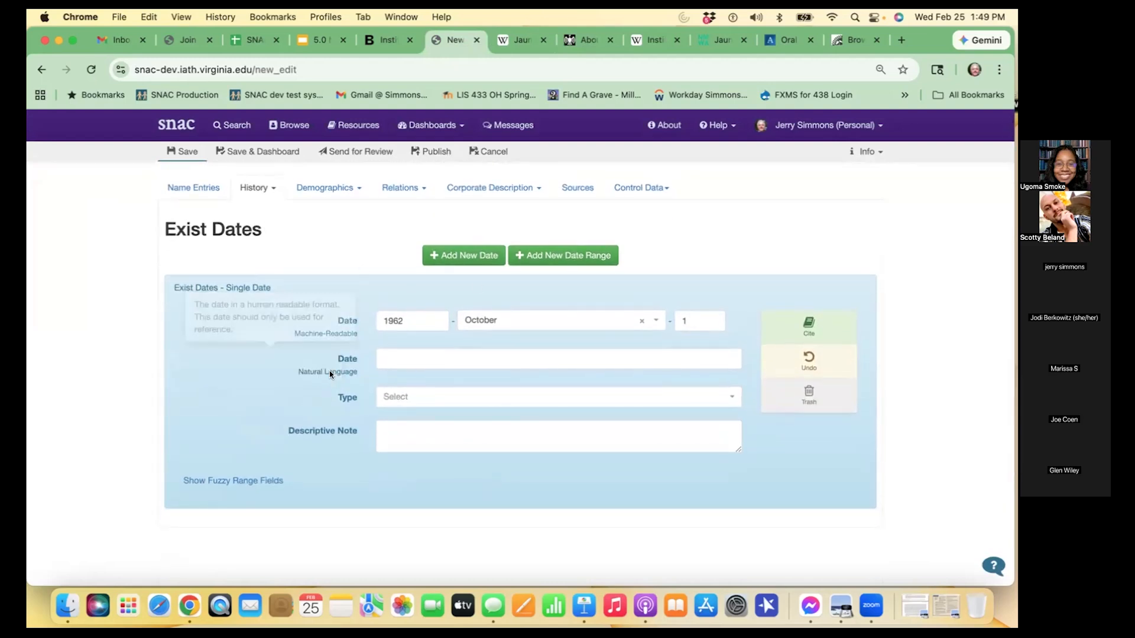
{"action": "left_click", "coordinate": [421, 358]}
{"action": "type", "text": "Octber"}
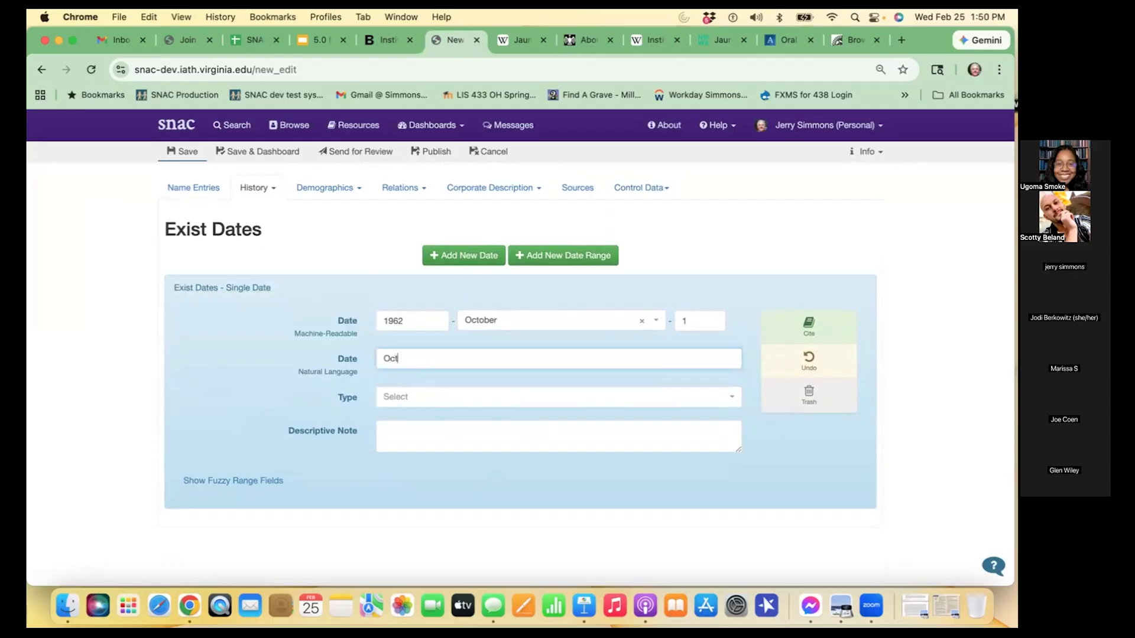
{"action": "key", "text": "BackSpace"}
{"action": "key", "text": "BackSpace"}
{"action": "key", "text": "BackSpace"}
{"action": "type", "text": "ober 1, 1962"}
- Set the exist date's type to Establishment and save the constellation
{"action": "left_click", "coordinate": [397, 396]}
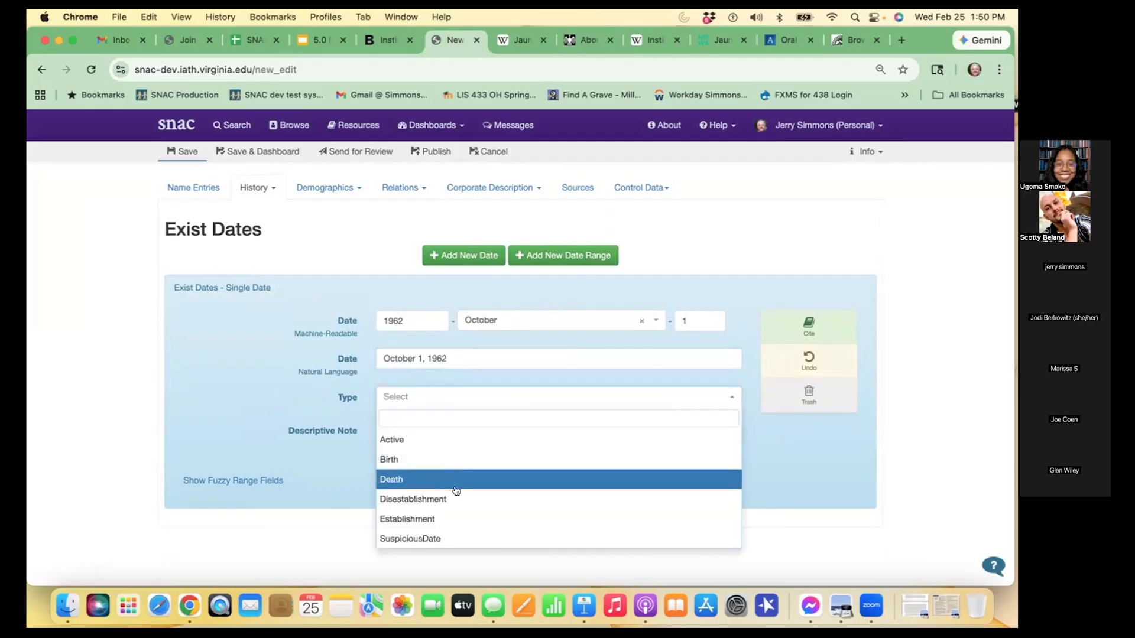
{"action": "left_click", "coordinate": [447, 517]}
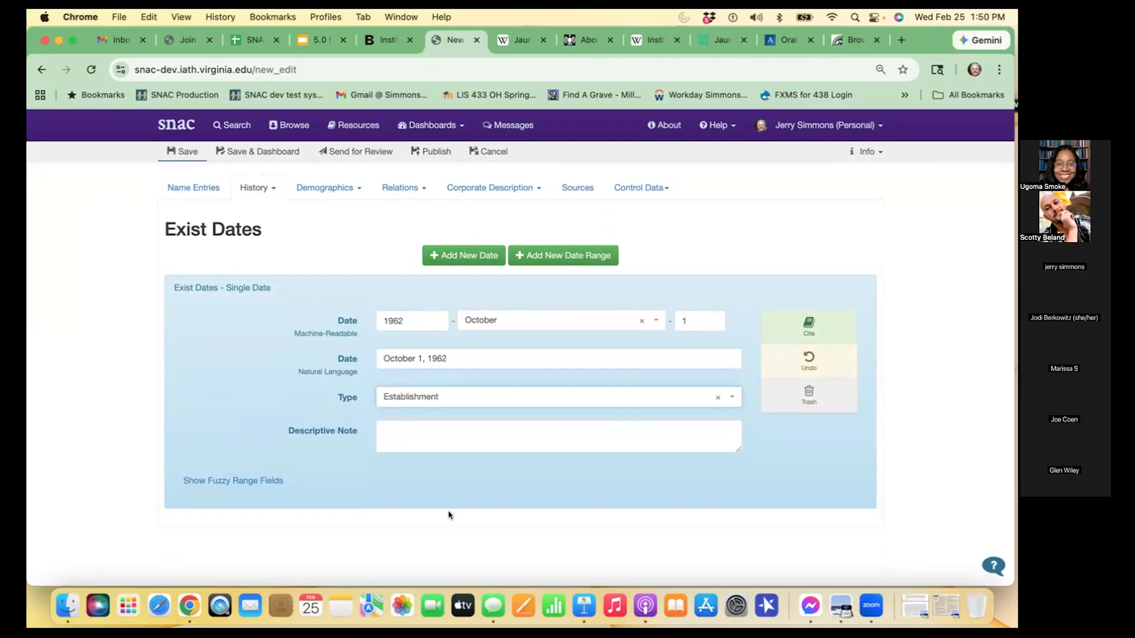
{"action": "left_click", "coordinate": [192, 149]}
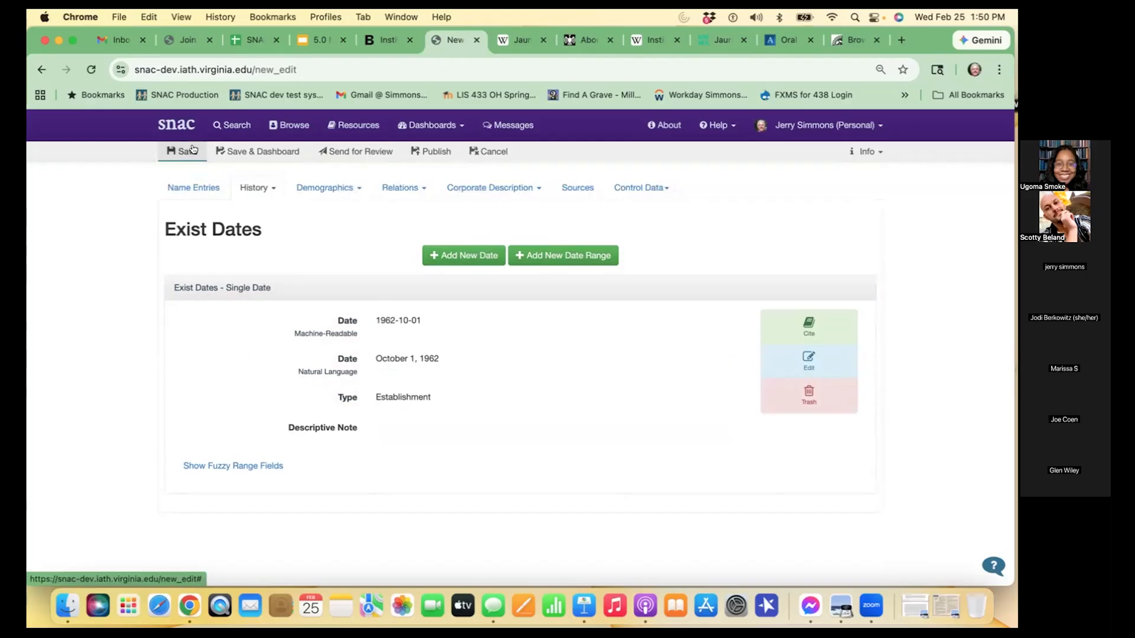
- Open the constellation's Places section and look through the iaia.edu Contact page for the institute's address
{"action": "left_click", "coordinate": [266, 192]}
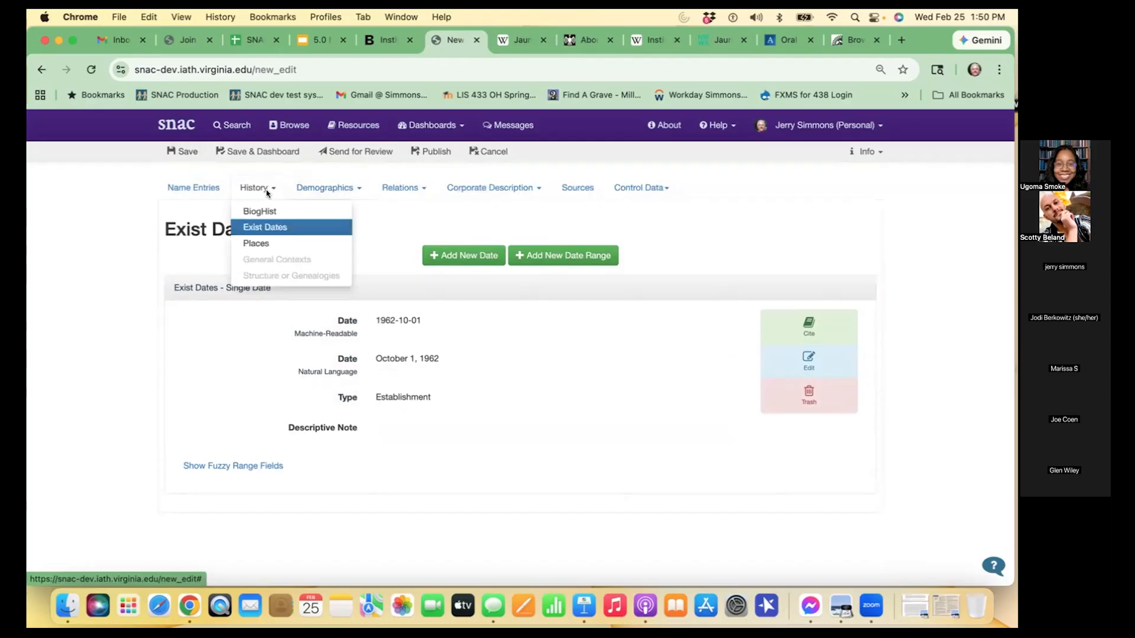
{"action": "left_click", "coordinate": [281, 241]}
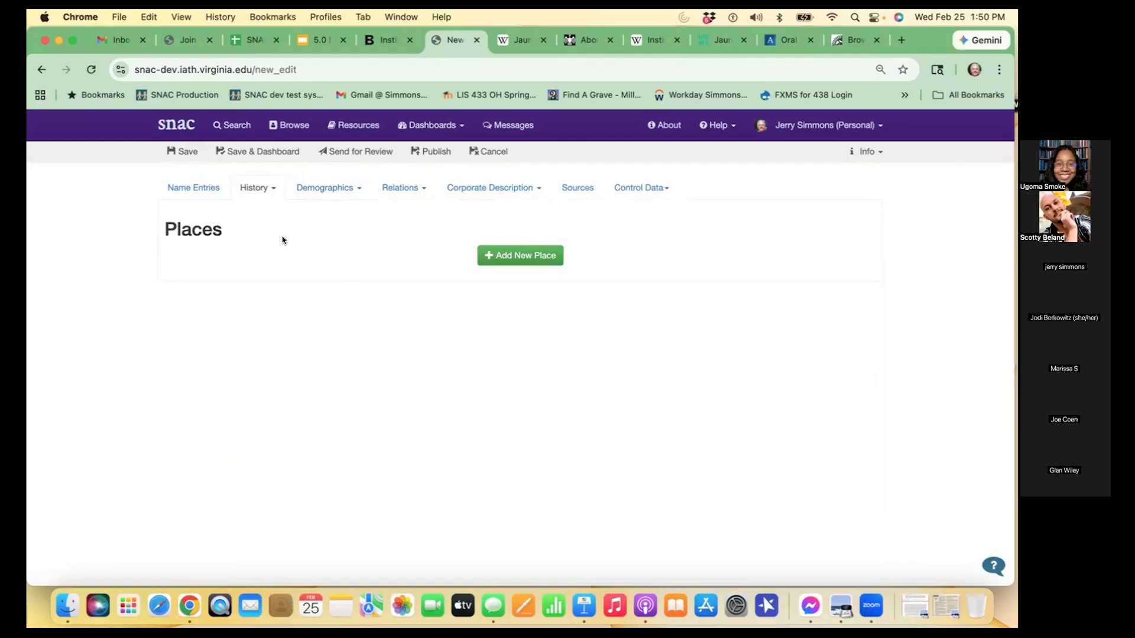
{"action": "left_click", "coordinate": [583, 39]}
{"action": "scroll", "coordinate": [584, 228], "scroll_direction": "up", "scroll_amount": 10}
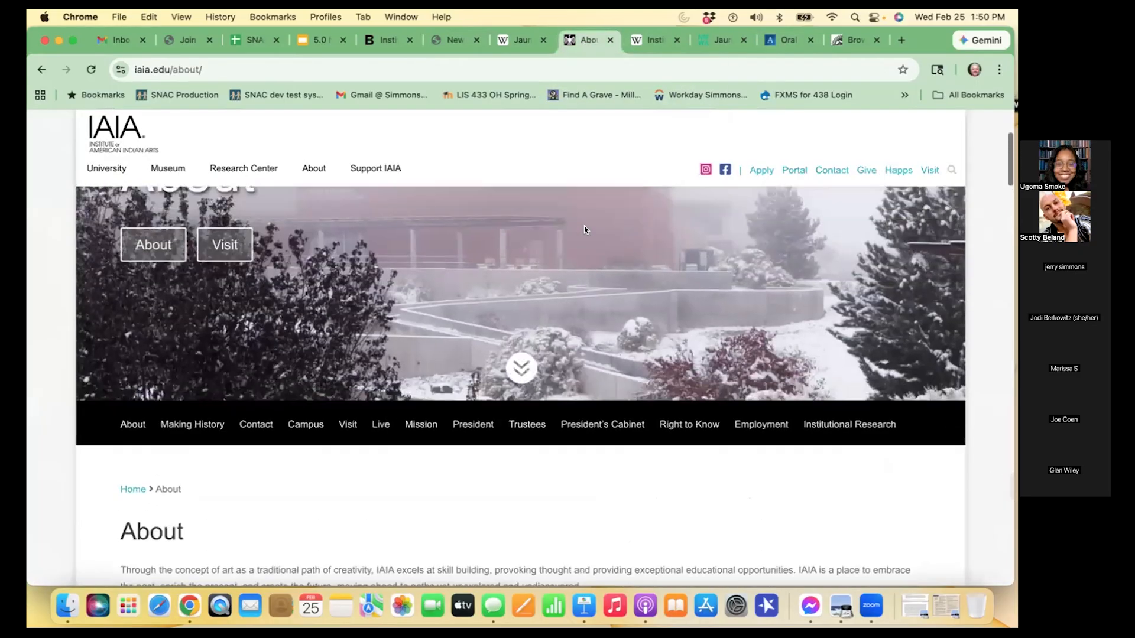
{"action": "scroll", "coordinate": [583, 230], "scroll_direction": "up", "scroll_amount": 3}
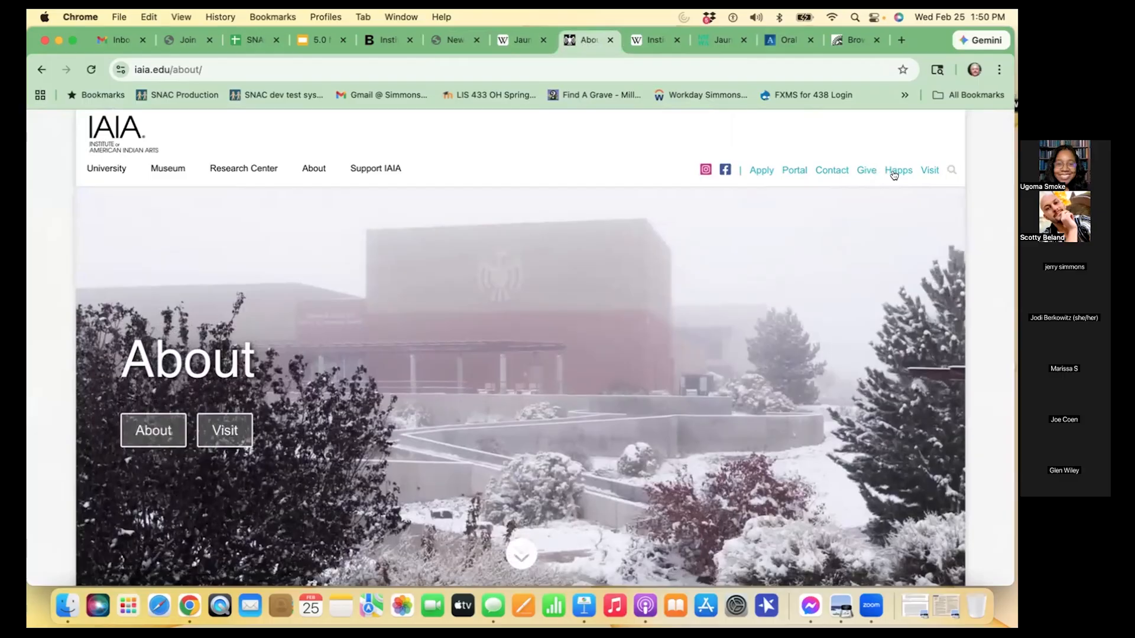
{"action": "left_click", "coordinate": [823, 171]}
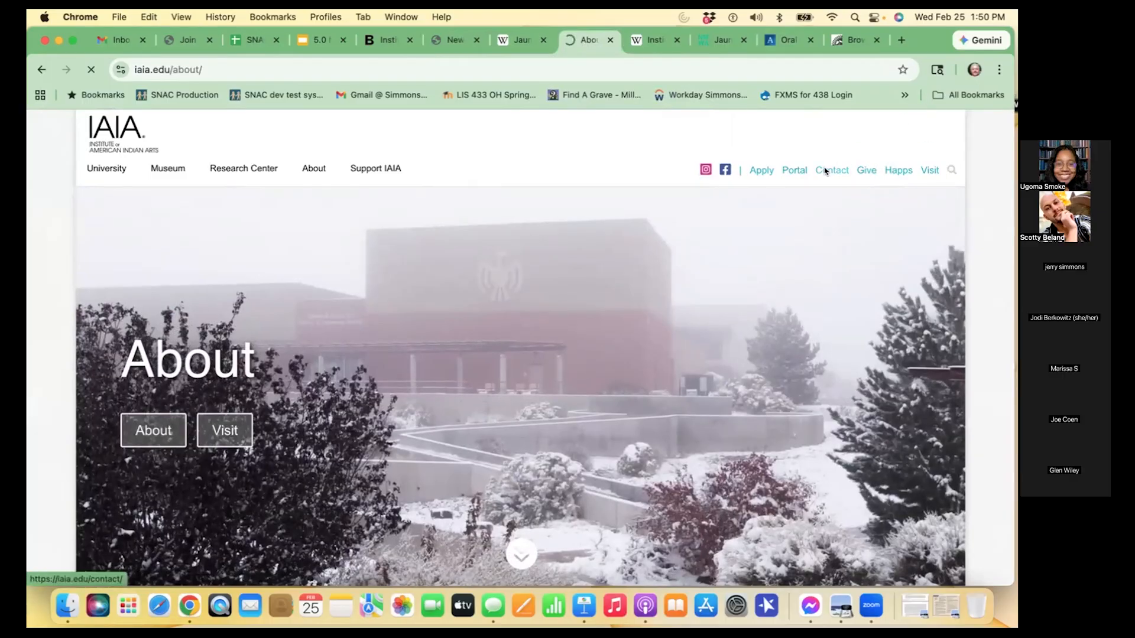
{"action": "scroll", "coordinate": [611, 367], "scroll_direction": "down", "scroll_amount": 6}
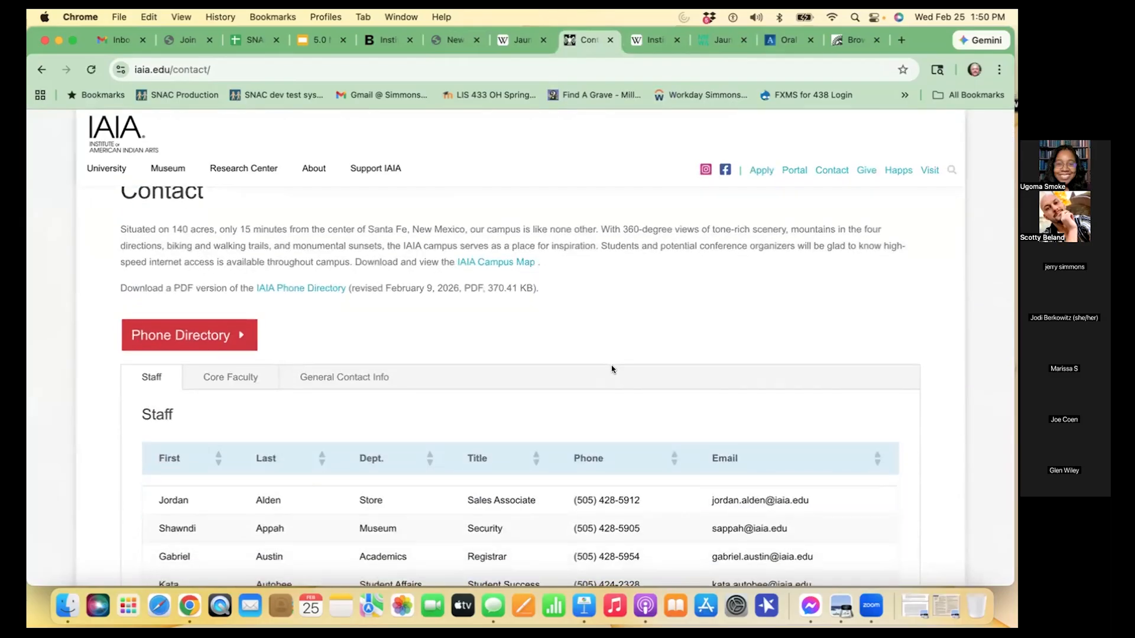
{"action": "scroll", "coordinate": [612, 368], "scroll_direction": "down", "scroll_amount": 12}
{"action": "scroll", "coordinate": [612, 369], "scroll_direction": "down", "scroll_amount": 8}
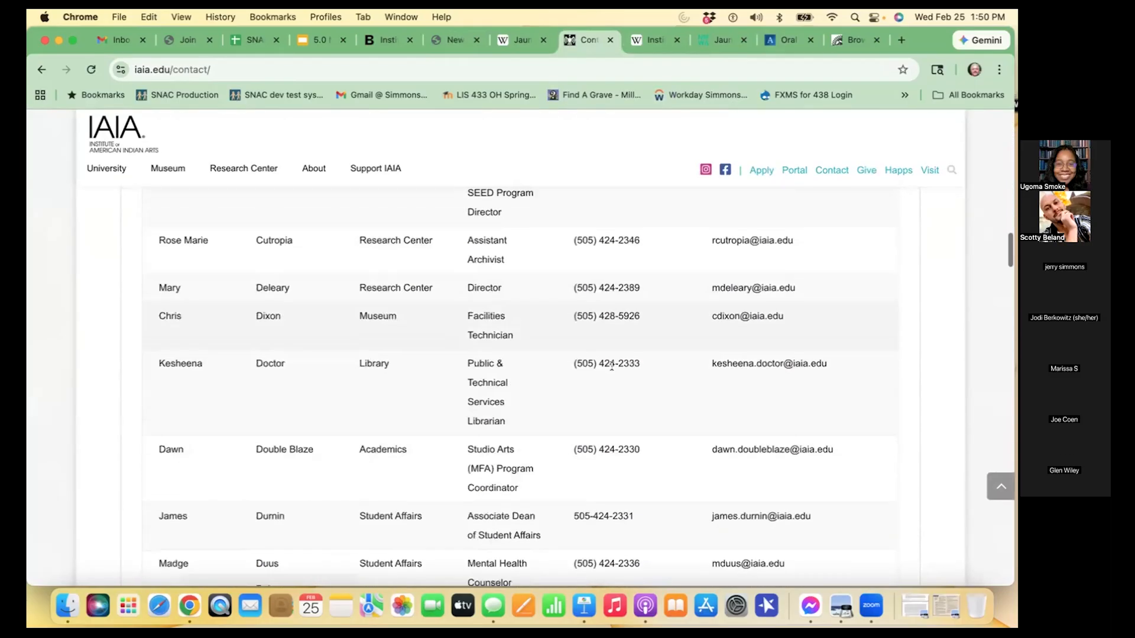
{"action": "scroll", "coordinate": [612, 369], "scroll_direction": "up", "scroll_amount": 20}
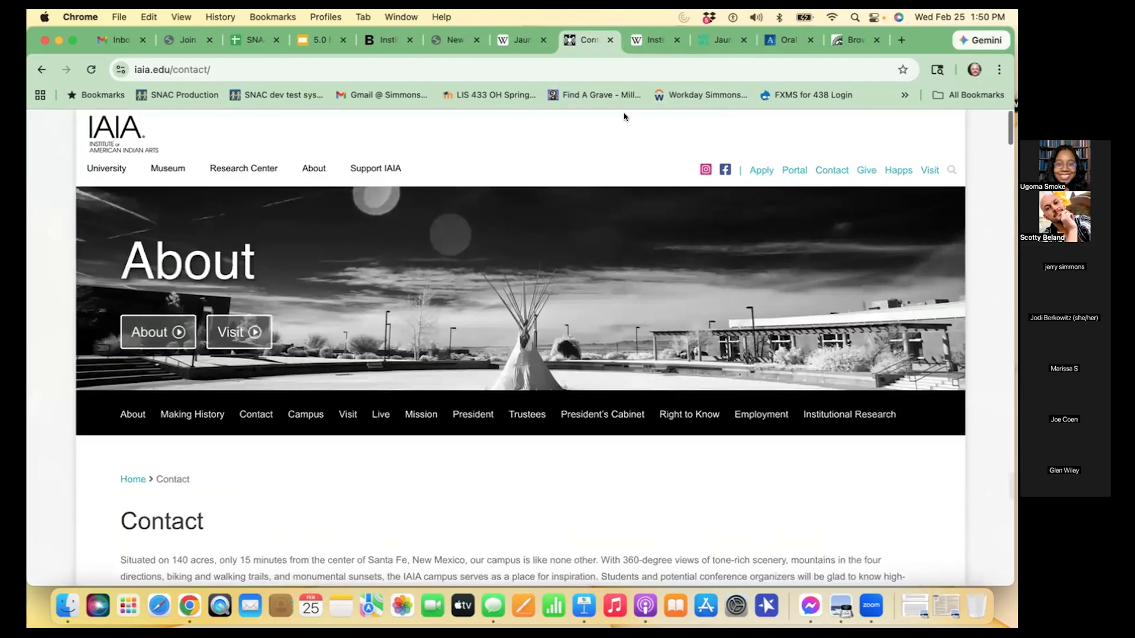
- Check the Wikipedia article on the Institute of American Indian Arts for its location, and return to SNAC's Places section
{"action": "left_click", "coordinate": [653, 40]}
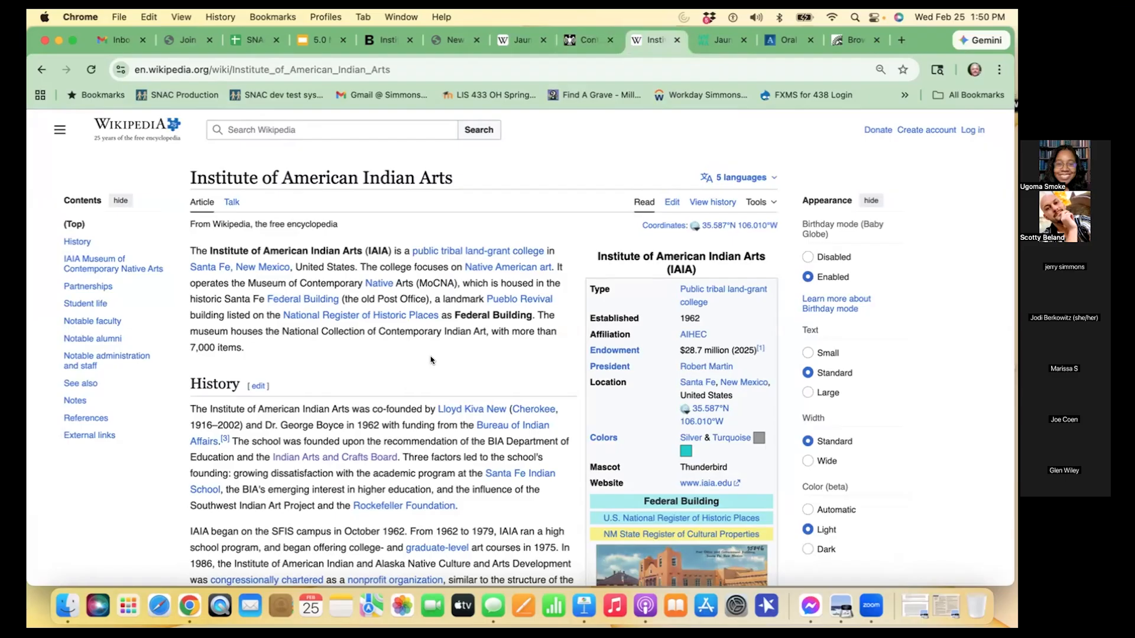
{"action": "scroll", "coordinate": [697, 416], "scroll_direction": "down", "scroll_amount": 5}
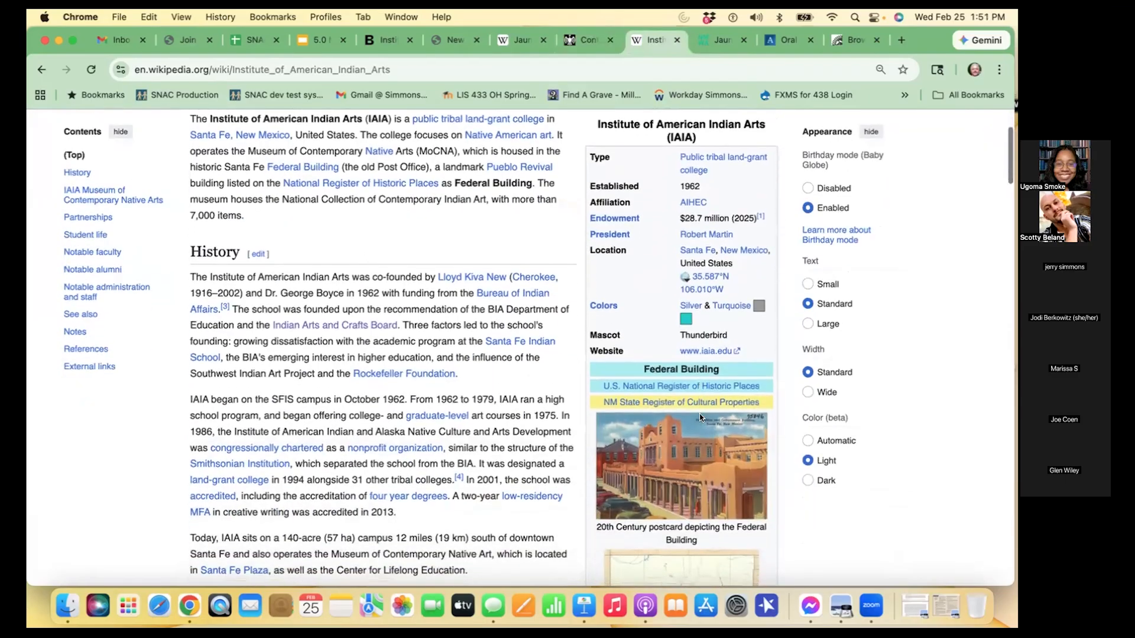
{"action": "scroll", "coordinate": [692, 417], "scroll_direction": "down", "scroll_amount": 3}
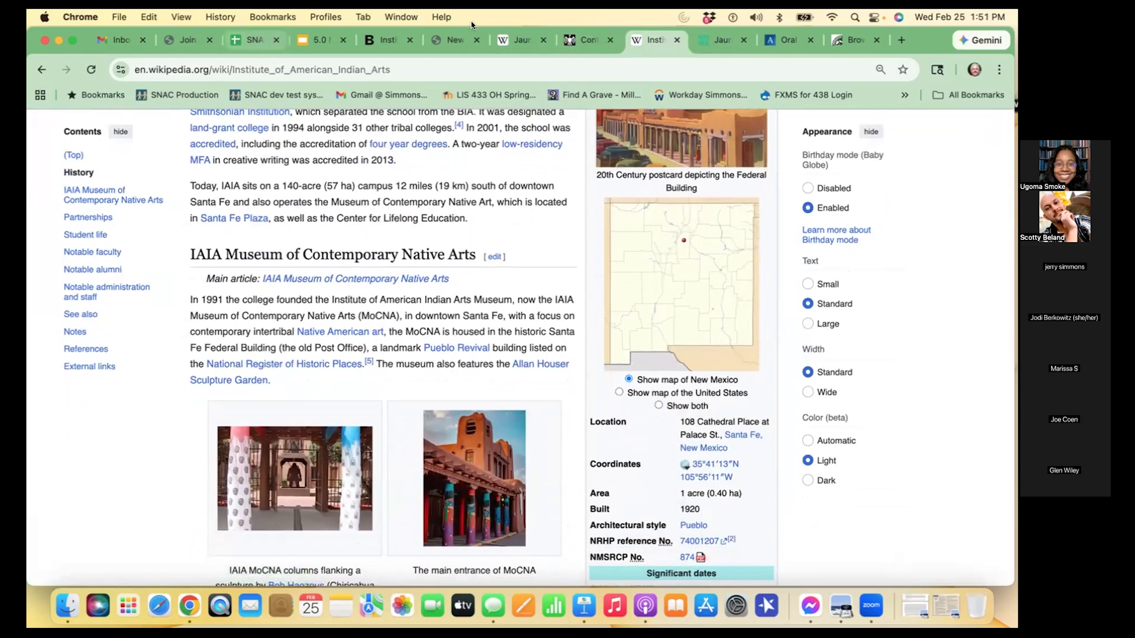
{"action": "left_click", "coordinate": [448, 40]}
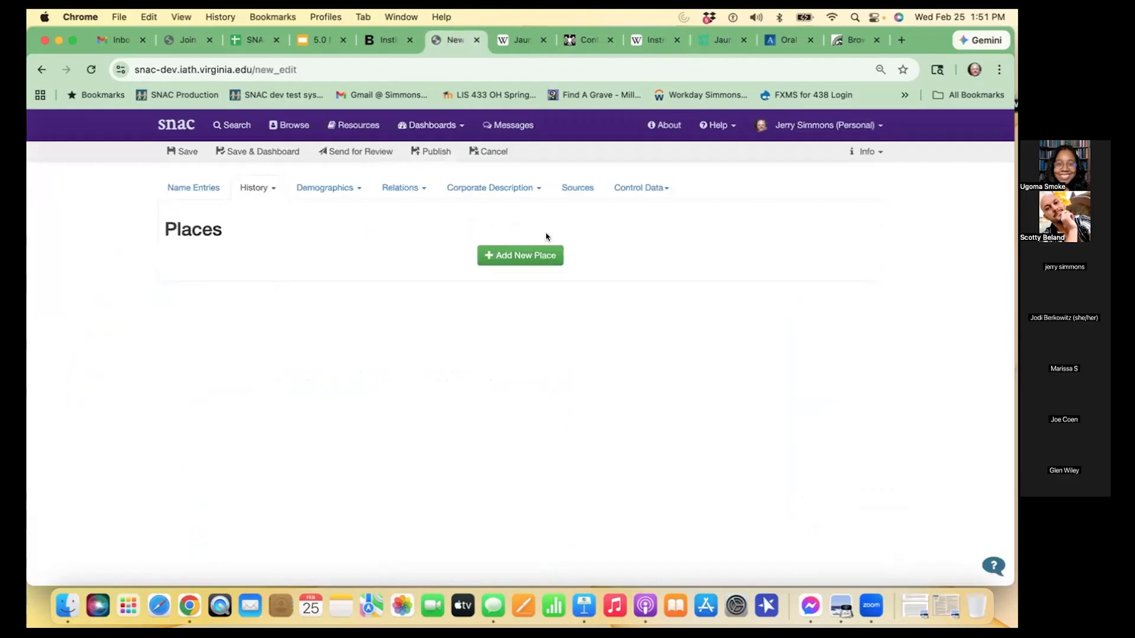
- Add a new place with the geo place term Santa Fe (NM, US) and the type Address
{"action": "left_click", "coordinate": [549, 253]}
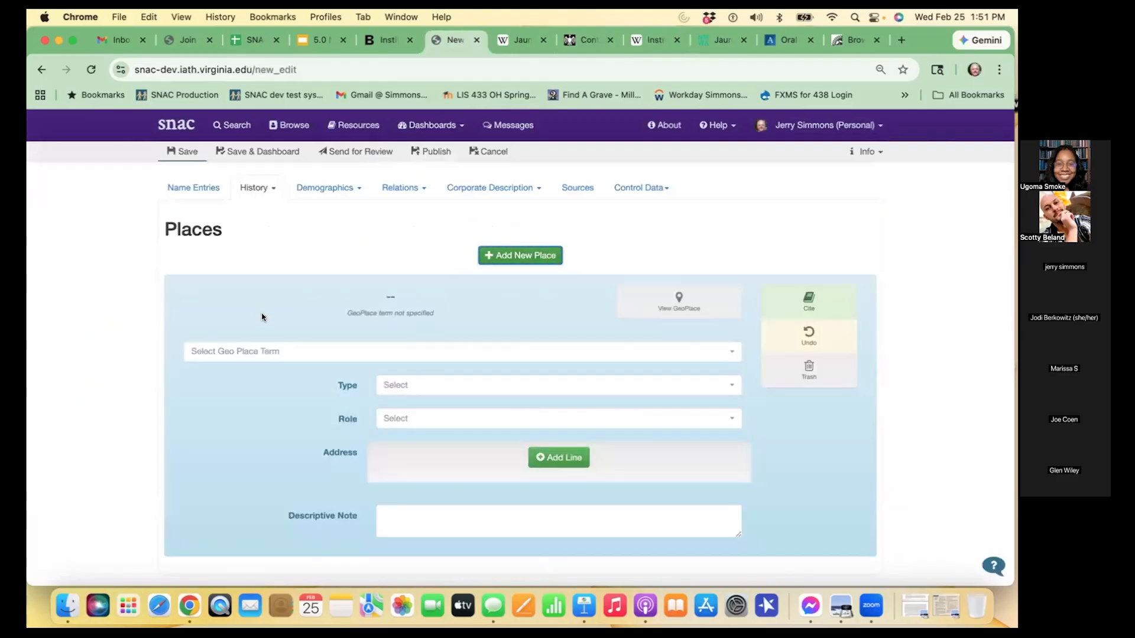
{"action": "left_click", "coordinate": [260, 350]}
{"action": "type", "text": "sa"}
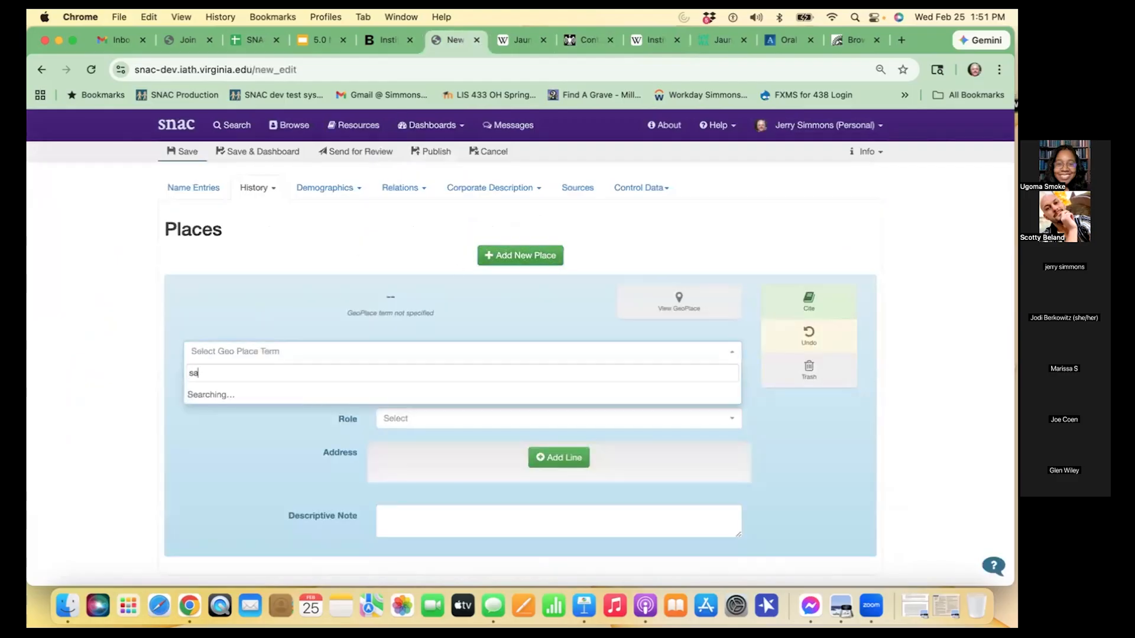
{"action": "type", "text": "nta fe"}
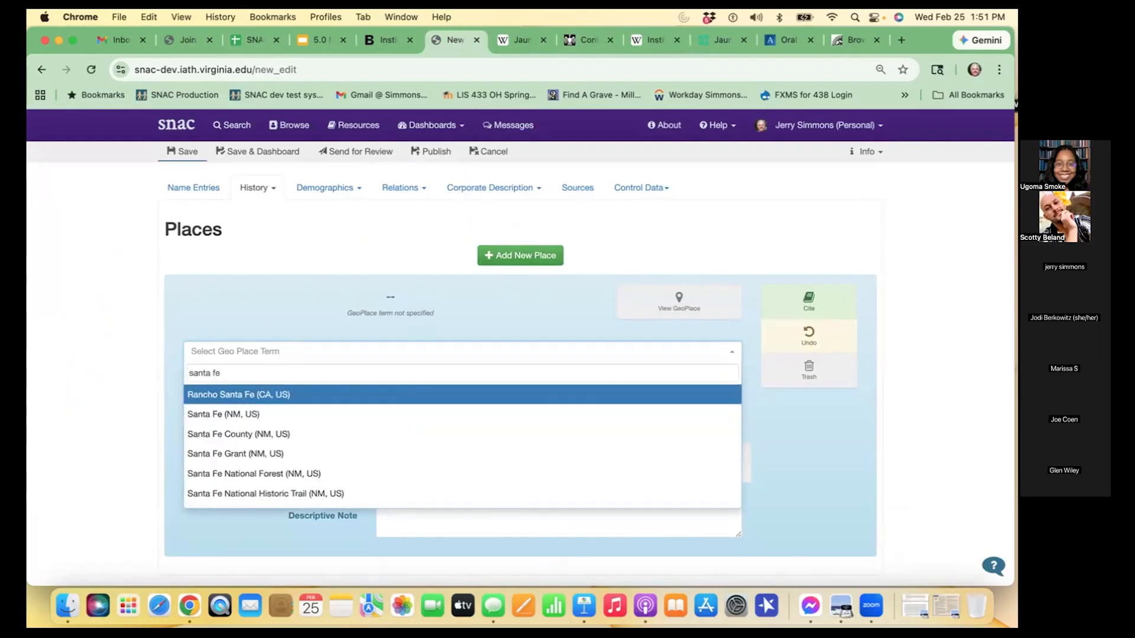
{"action": "left_click", "coordinate": [280, 412]}
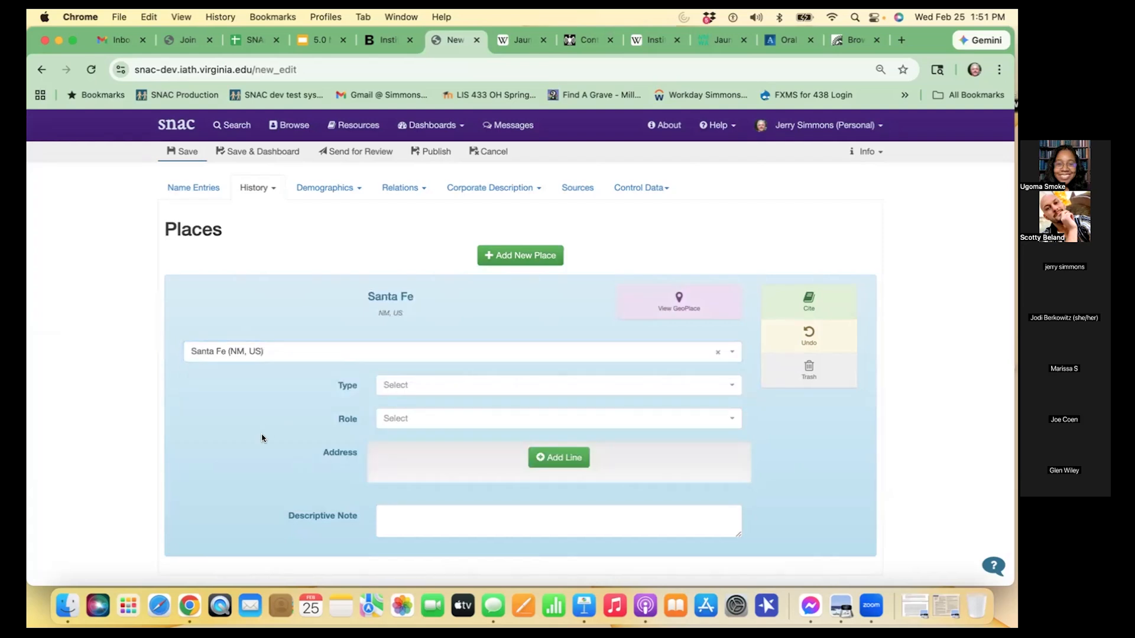
{"action": "left_click", "coordinate": [427, 385]}
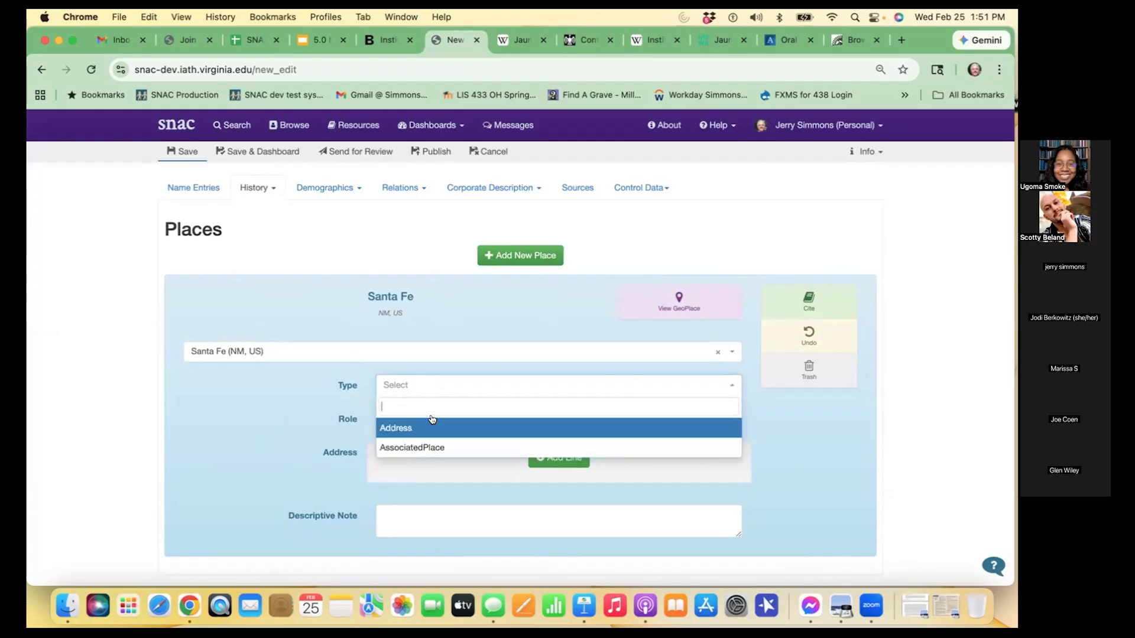
{"action": "left_click", "coordinate": [432, 426]}
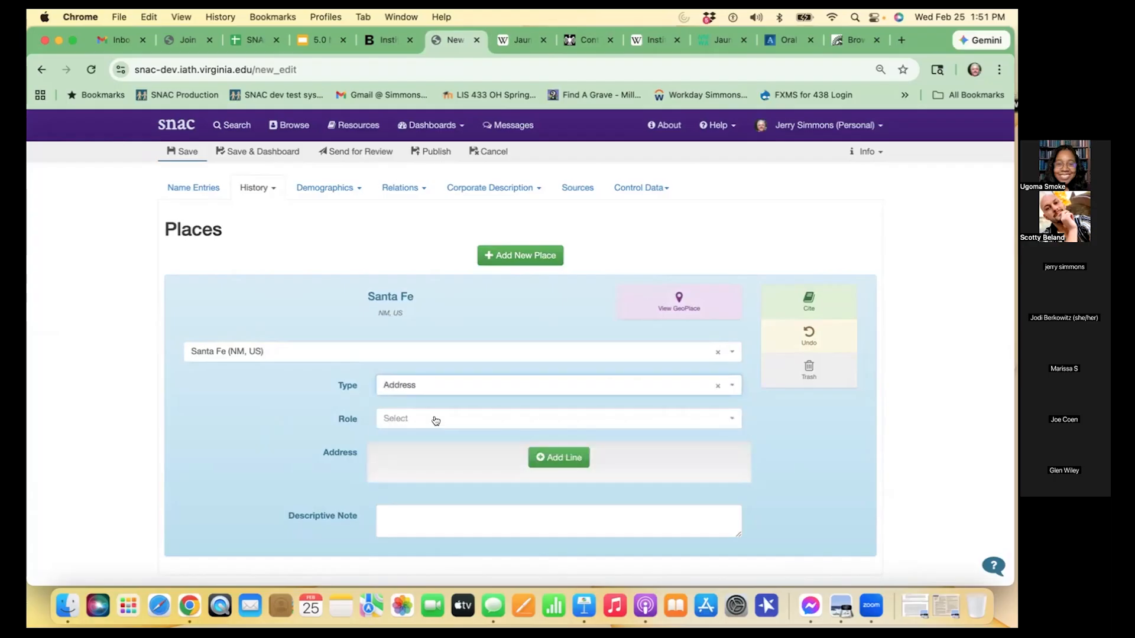
- Set the Santa Fe place's role to Work
{"action": "left_click", "coordinate": [435, 419]}
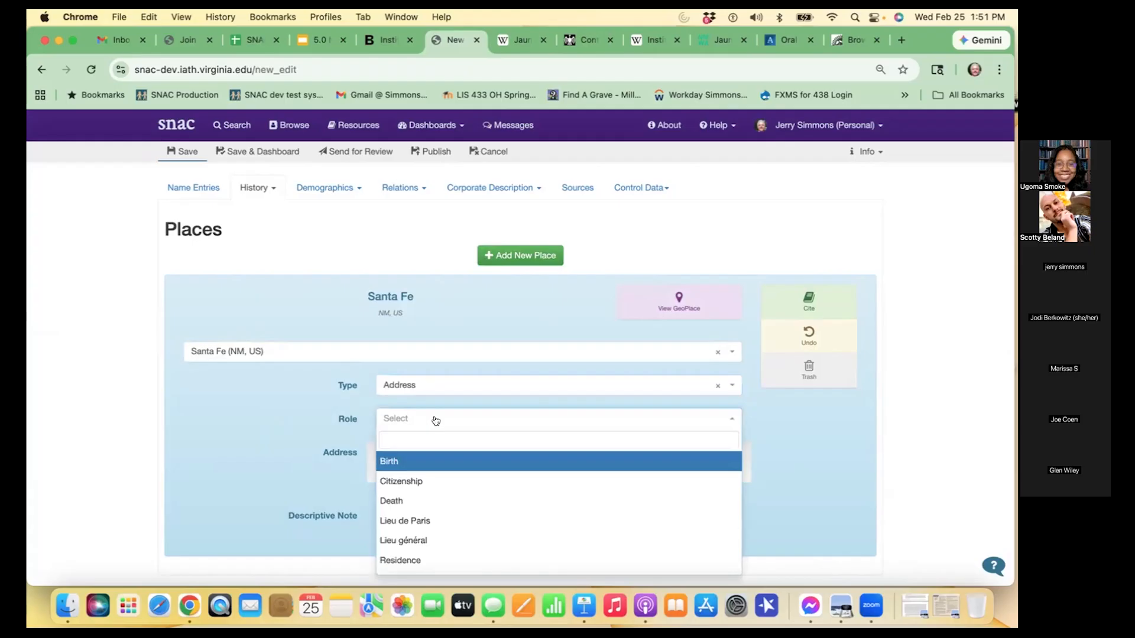
{"action": "scroll", "coordinate": [320, 492], "scroll_direction": "down", "scroll_amount": 2}
{"action": "scroll", "coordinate": [320, 491], "scroll_direction": "down", "scroll_amount": 1}
{"action": "scroll", "coordinate": [428, 447], "scroll_direction": "down", "scroll_amount": 1}
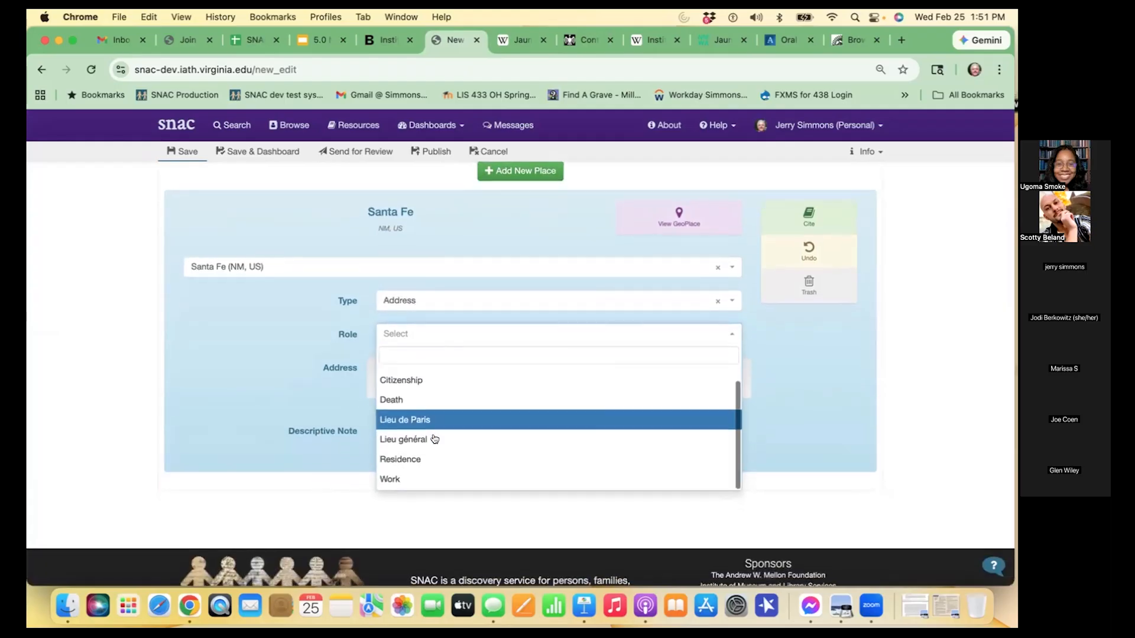
{"action": "left_click", "coordinate": [436, 480]}
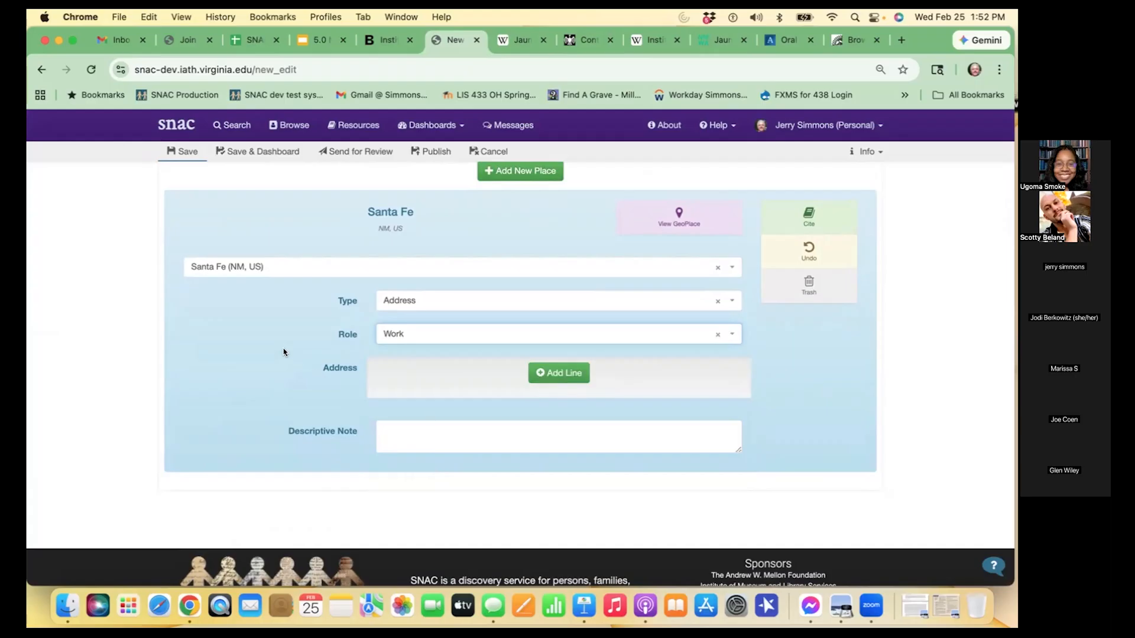
- Add an address line to the Santa Fe place and set its part to Street
{"action": "left_click", "coordinate": [562, 373]}
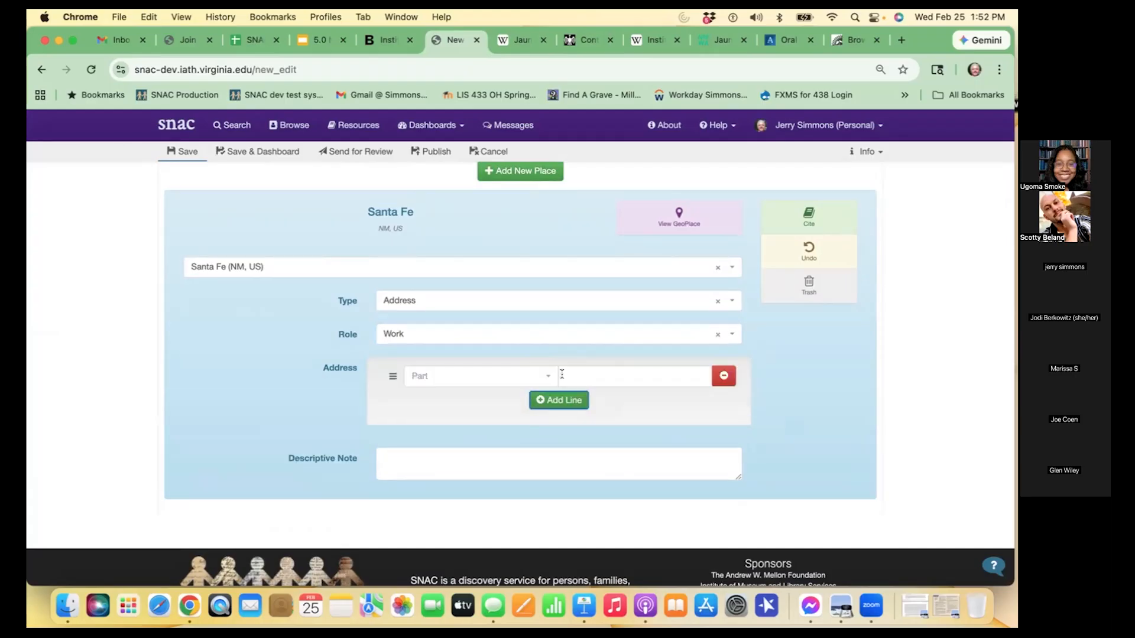
{"action": "left_click", "coordinate": [540, 375]}
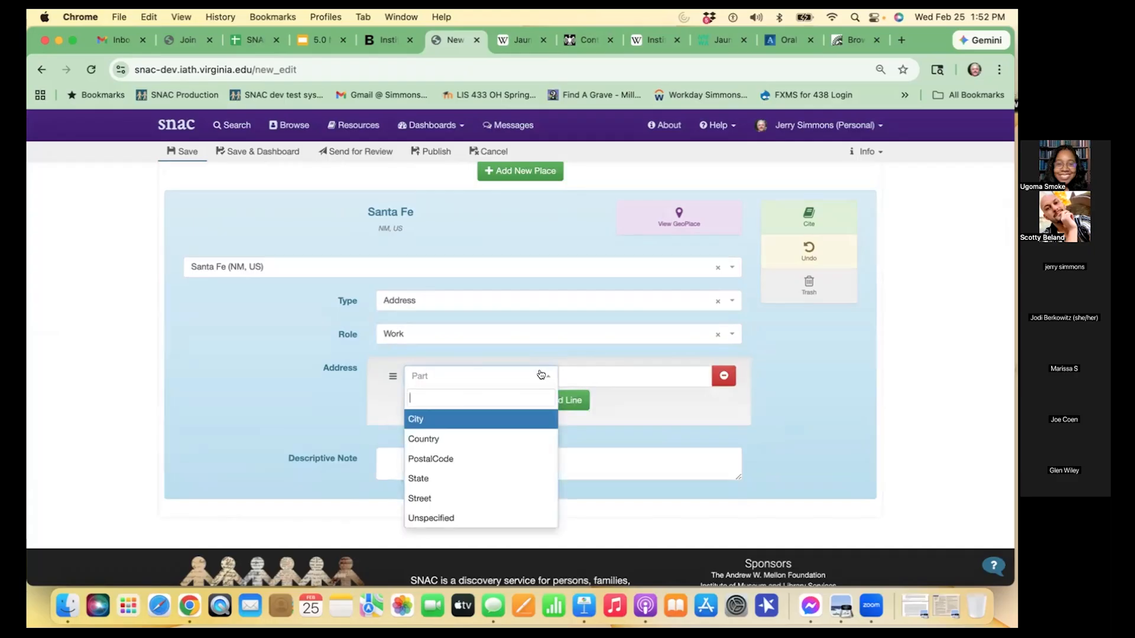
{"action": "left_click", "coordinate": [456, 498]}
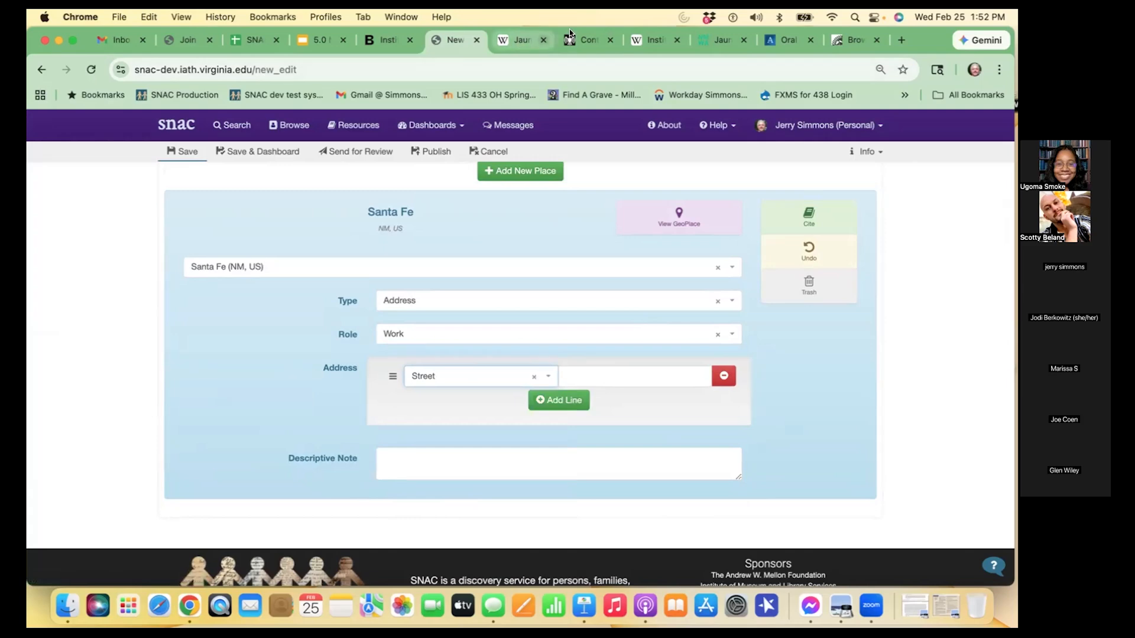
- Check the iaia.edu Contact page, then copy the street address from the Location entry in the institute's Wikipedia infobox
{"action": "left_click", "coordinate": [586, 43]}
{"action": "scroll", "coordinate": [413, 396], "scroll_direction": "down", "scroll_amount": 8}
{"action": "scroll", "coordinate": [413, 396], "scroll_direction": "up", "scroll_amount": 3}
{"action": "scroll", "coordinate": [414, 396], "scroll_direction": "up", "scroll_amount": 5}
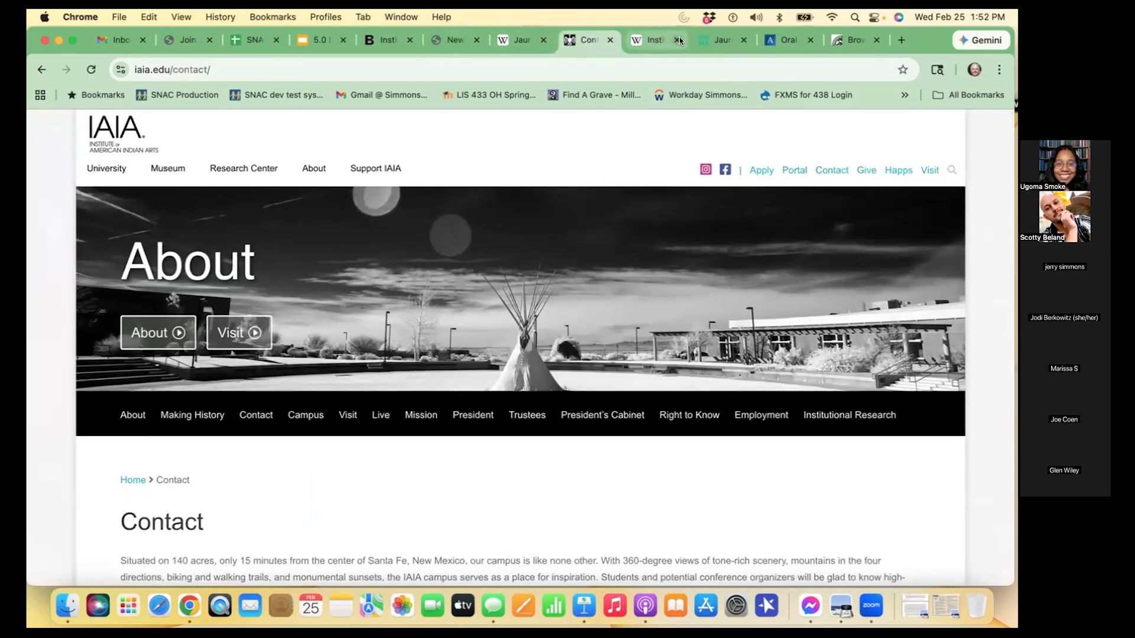
{"action": "left_click", "coordinate": [658, 40]}
{"action": "scroll", "coordinate": [695, 350], "scroll_direction": "down", "scroll_amount": 2}
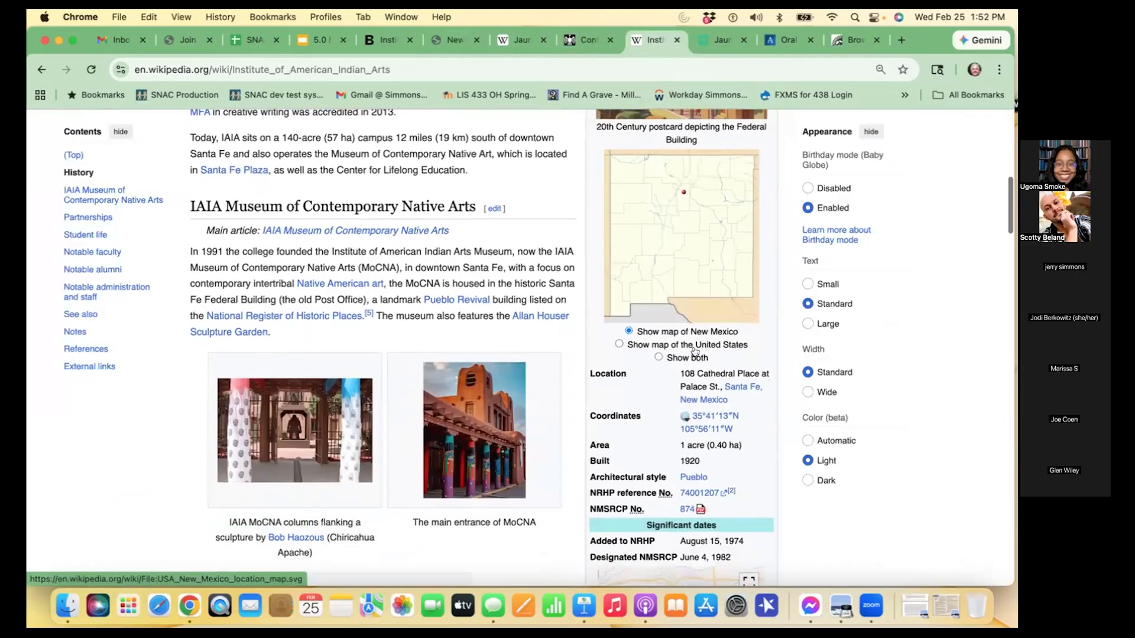
{"action": "scroll", "coordinate": [695, 350], "scroll_direction": "down", "scroll_amount": 1}
{"action": "left_click_drag", "start_coordinate": [680, 344], "coordinate": [716, 350]}
{"action": "key", "text": "super+c"}
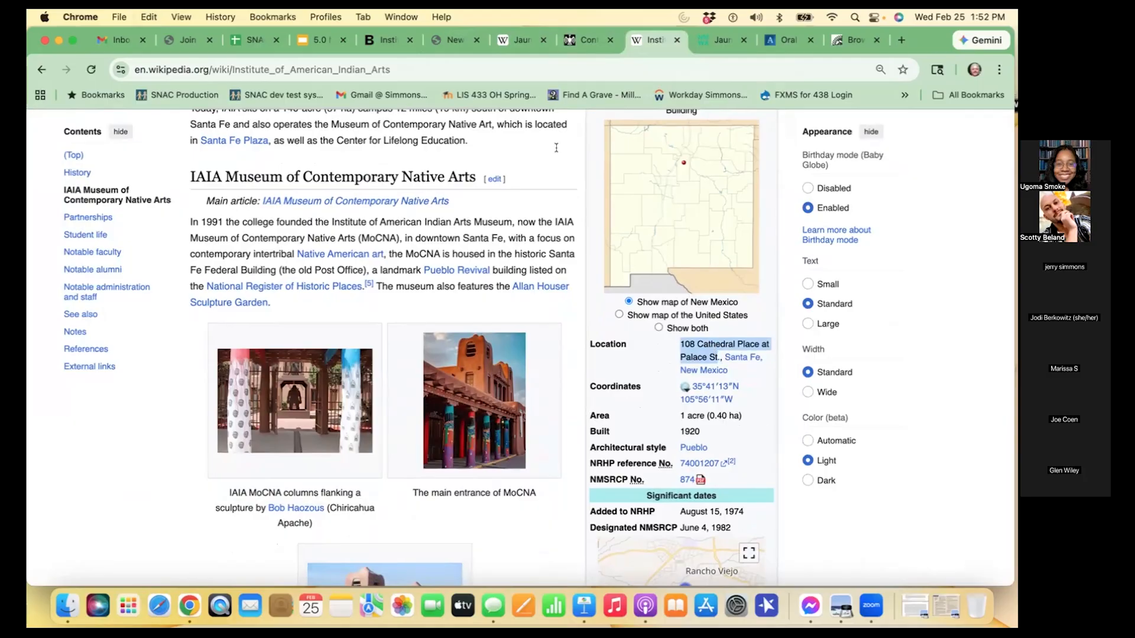
- Paste the copied street address into SNAC's Street line and end it with a period
{"action": "left_click", "coordinate": [444, 42]}
{"action": "left_click", "coordinate": [597, 378]}
{"action": "key", "text": "super+v"}
{"action": "type", "text": "."}
- Add a City address line with the value Santa Fe
{"action": "left_click", "coordinate": [564, 400]}
{"action": "left_click", "coordinate": [530, 404]}
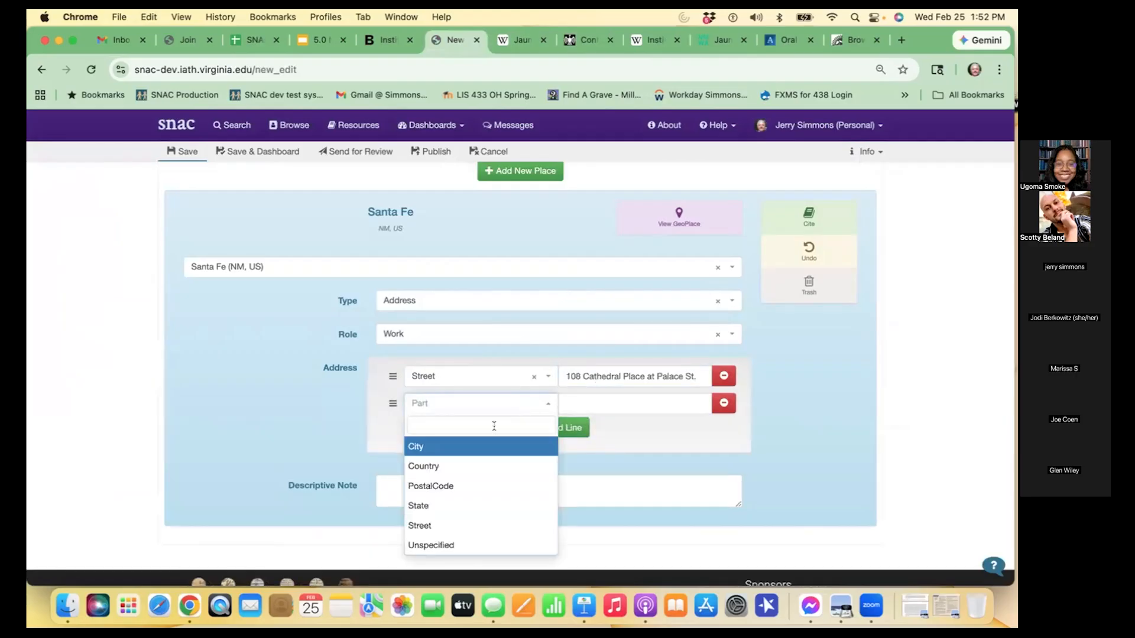
{"action": "left_click", "coordinate": [447, 449]}
{"action": "left_click", "coordinate": [580, 404]}
{"action": "type", "text": "Santa Fe"}
- Add a State address line with the value New Mexico
{"action": "left_click", "coordinate": [559, 427]}
{"action": "left_click", "coordinate": [542, 431]}
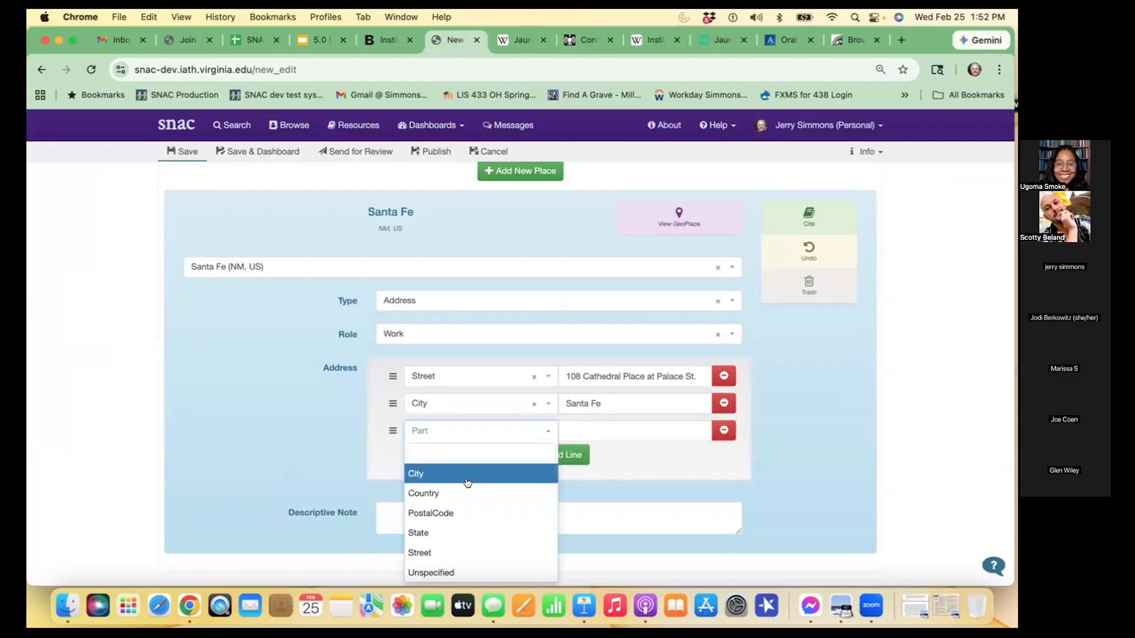
{"action": "left_click", "coordinate": [443, 533]}
{"action": "left_click", "coordinate": [594, 435]}
{"action": "type", "text": "New"}
{"action": "type", "text": " Mexxi"}
{"action": "type", "text": "ico"}
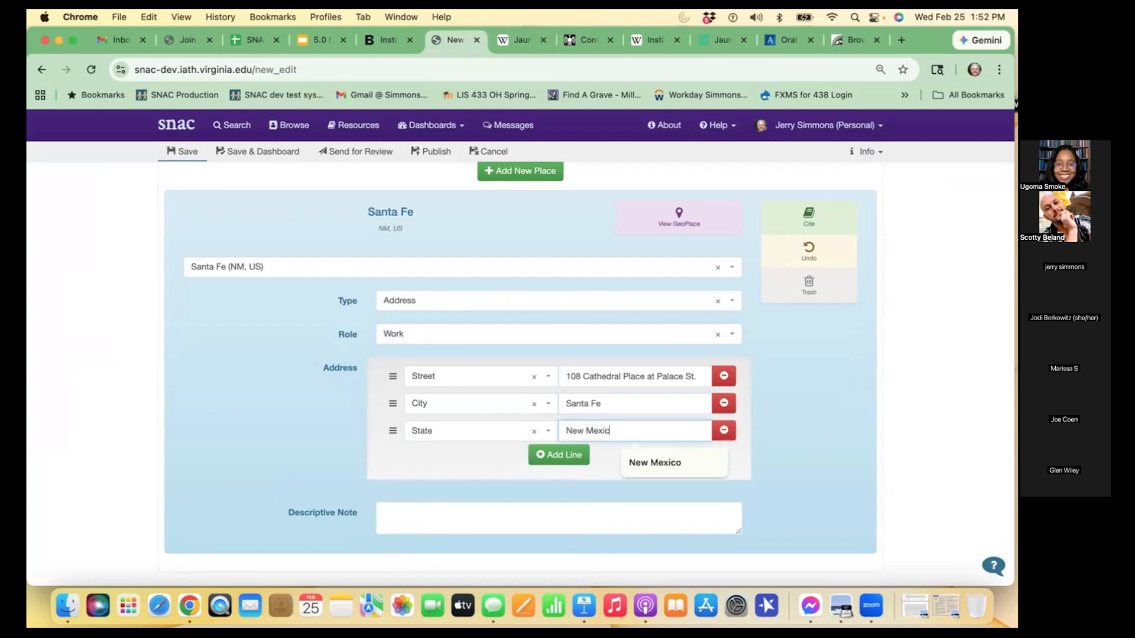
- Add a fourth address line and set its part to PostalCode
{"action": "left_click", "coordinate": [533, 455]}
{"action": "left_click", "coordinate": [507, 458]}
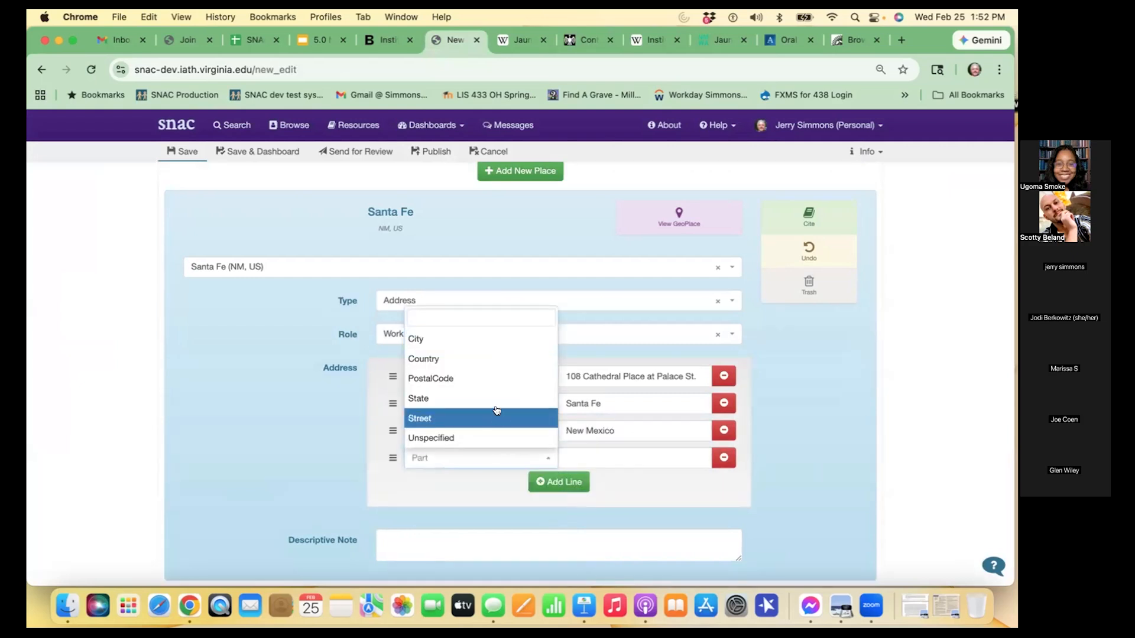
{"action": "left_click", "coordinate": [483, 379]}
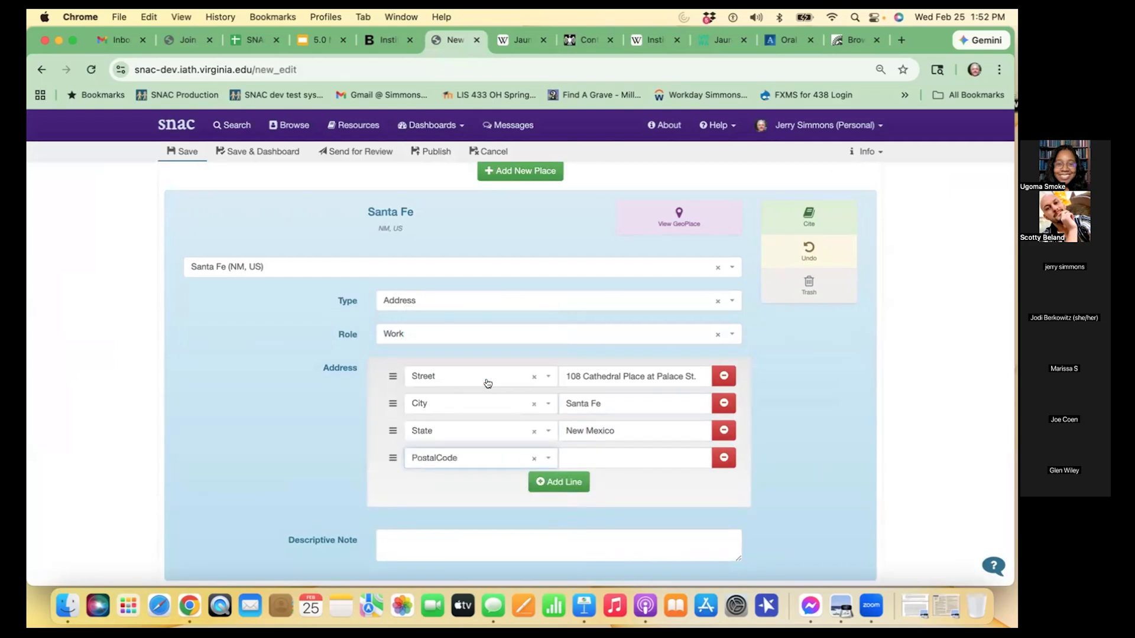
- Check the Wikipedia article for the postal code, then copy the institute's postal code from the iaia.edu home page footer
{"action": "left_click", "coordinate": [654, 40]}
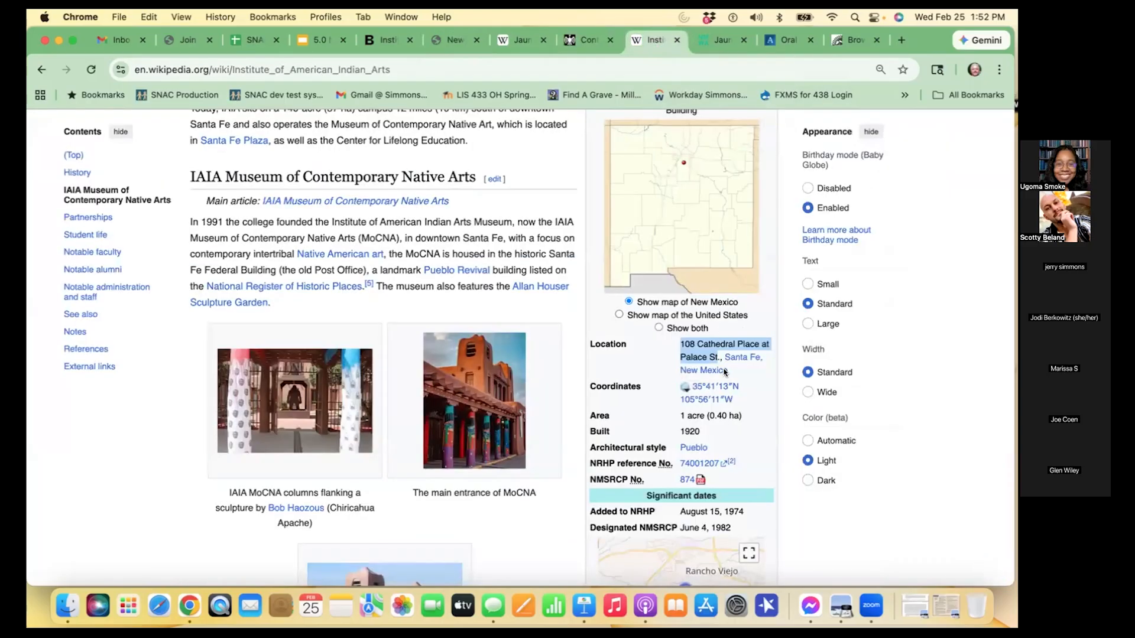
{"action": "scroll", "coordinate": [736, 381], "scroll_direction": "down", "scroll_amount": 4}
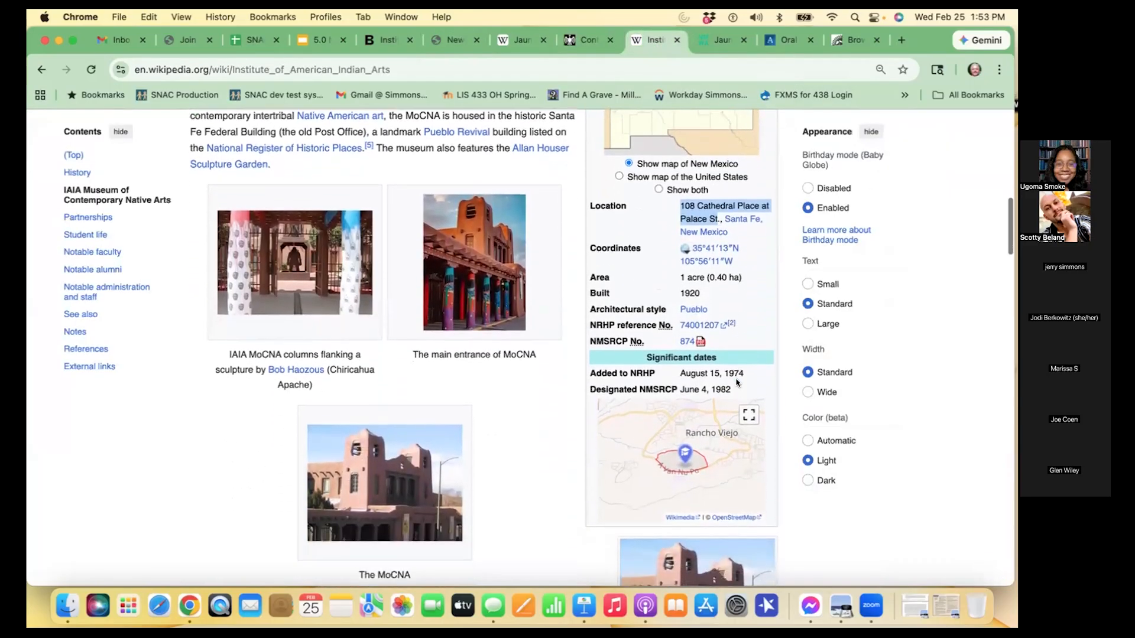
{"action": "scroll", "coordinate": [736, 383], "scroll_direction": "up", "scroll_amount": 10}
{"action": "scroll", "coordinate": [735, 383], "scroll_direction": "up", "scroll_amount": 3}
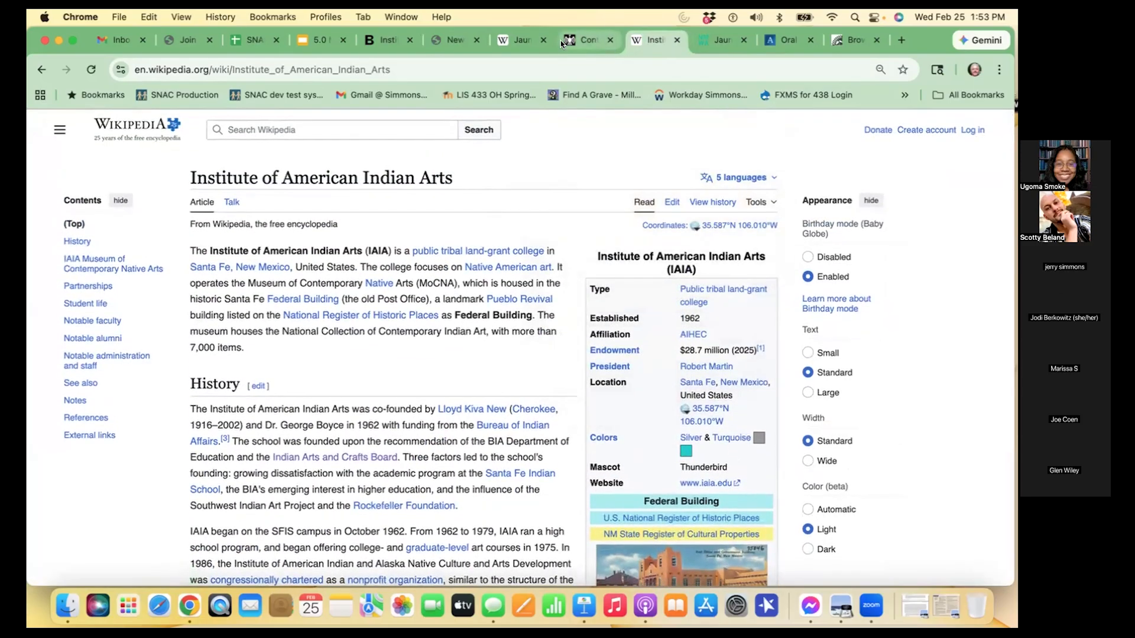
{"action": "left_click", "coordinate": [582, 40]}
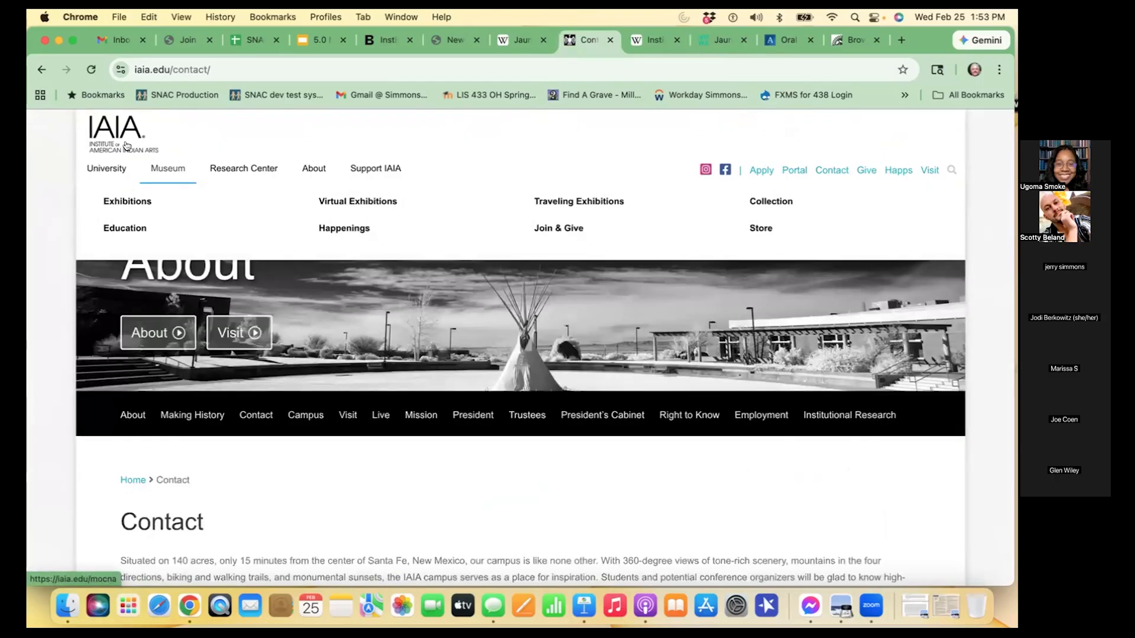
{"action": "left_click", "coordinate": [125, 145]}
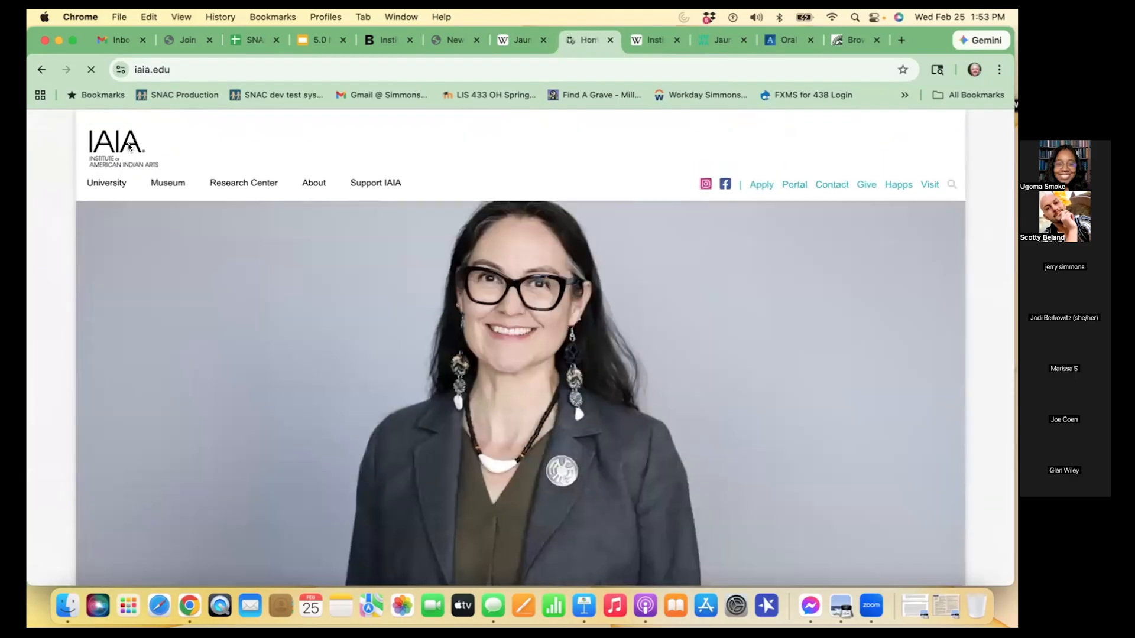
{"action": "scroll", "coordinate": [473, 282], "scroll_direction": "down", "scroll_amount": 5}
{"action": "scroll", "coordinate": [473, 281], "scroll_direction": "down", "scroll_amount": 15}
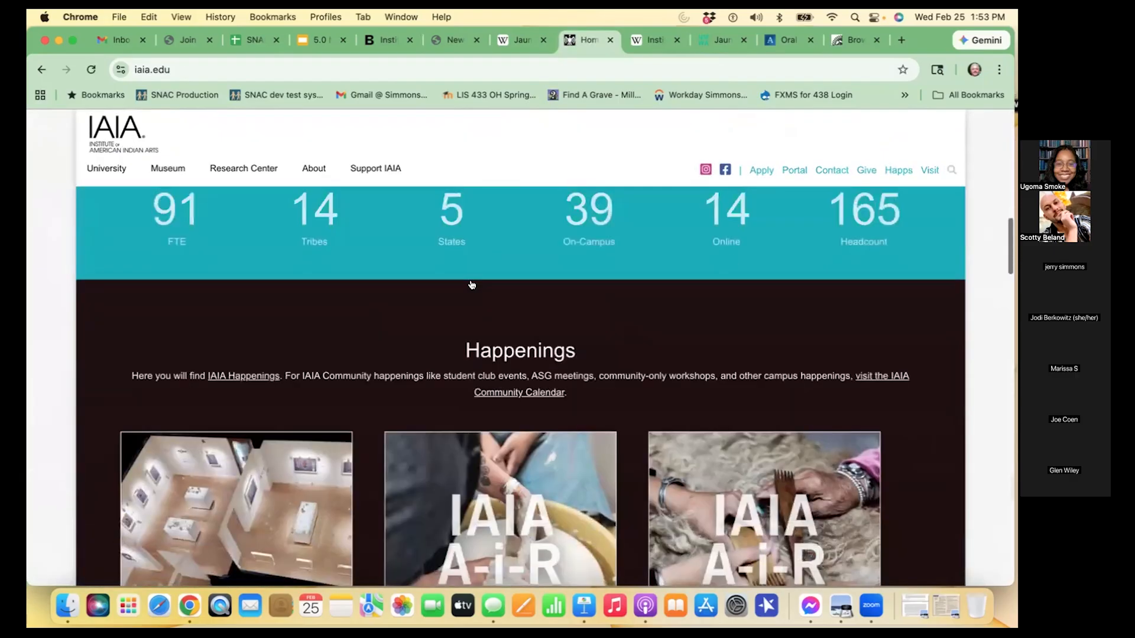
{"action": "scroll", "coordinate": [471, 285], "scroll_direction": "down", "scroll_amount": 15}
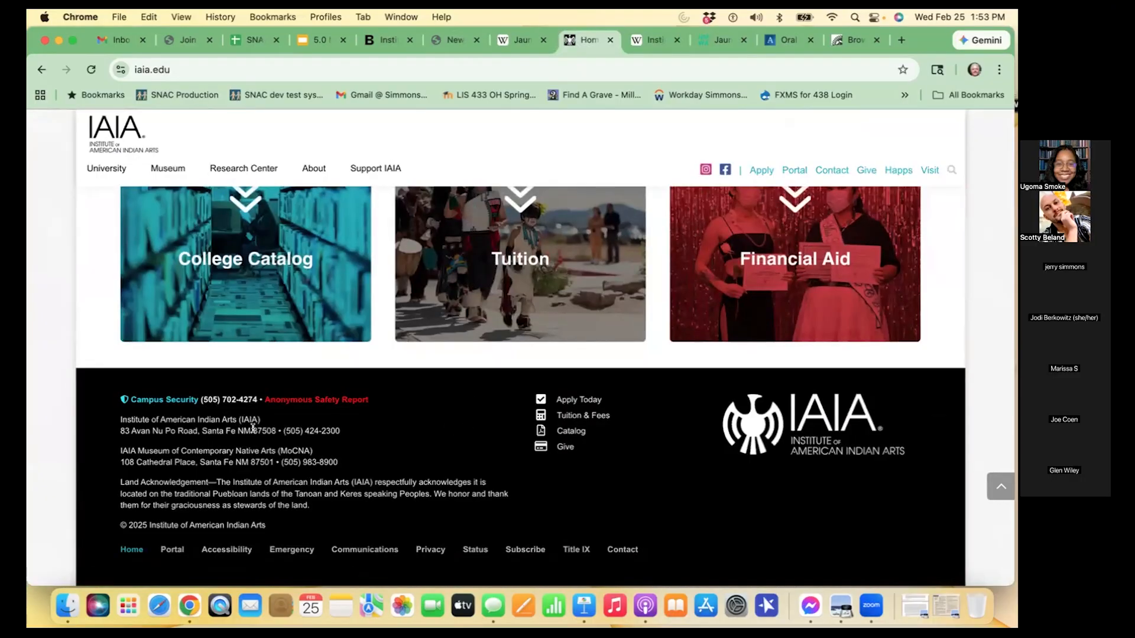
{"action": "left_click_drag", "start_coordinate": [253, 427], "coordinate": [272, 427]}
{"action": "key", "text": "super+c"}
- Paste the copied postal code into SNAC's PostalCode line and save the constellation
{"action": "left_click", "coordinate": [464, 47]}
{"action": "left_click", "coordinate": [634, 461]}
{"action": "key", "text": "super+v"}
{"action": "left_click", "coordinate": [695, 486]}
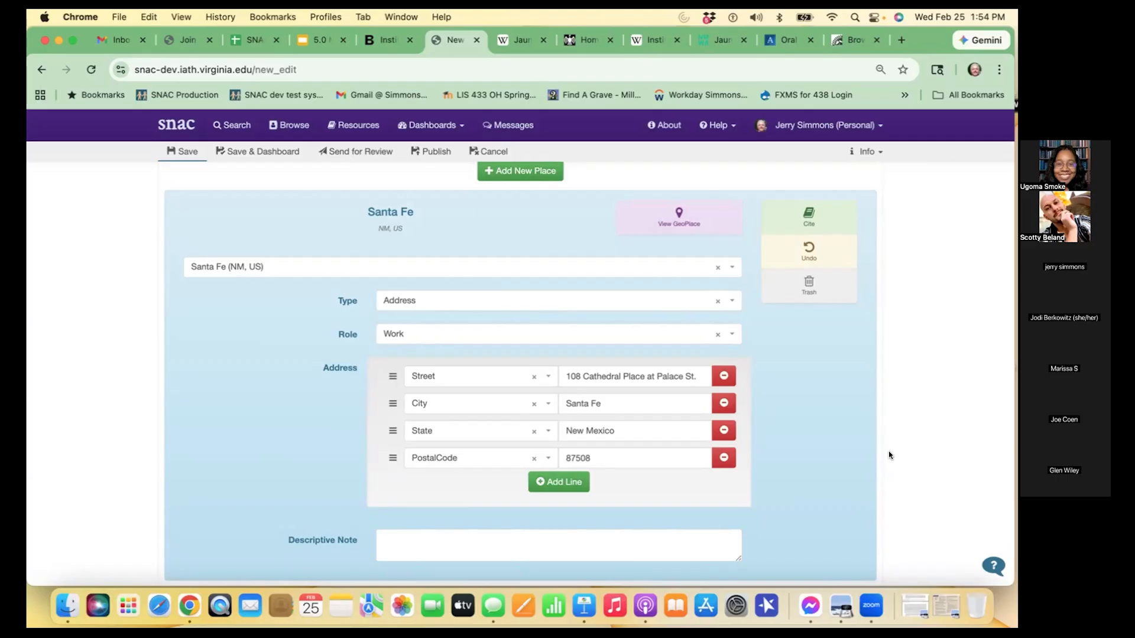
{"action": "scroll", "coordinate": [888, 454], "scroll_direction": "up", "scroll_amount": 2}
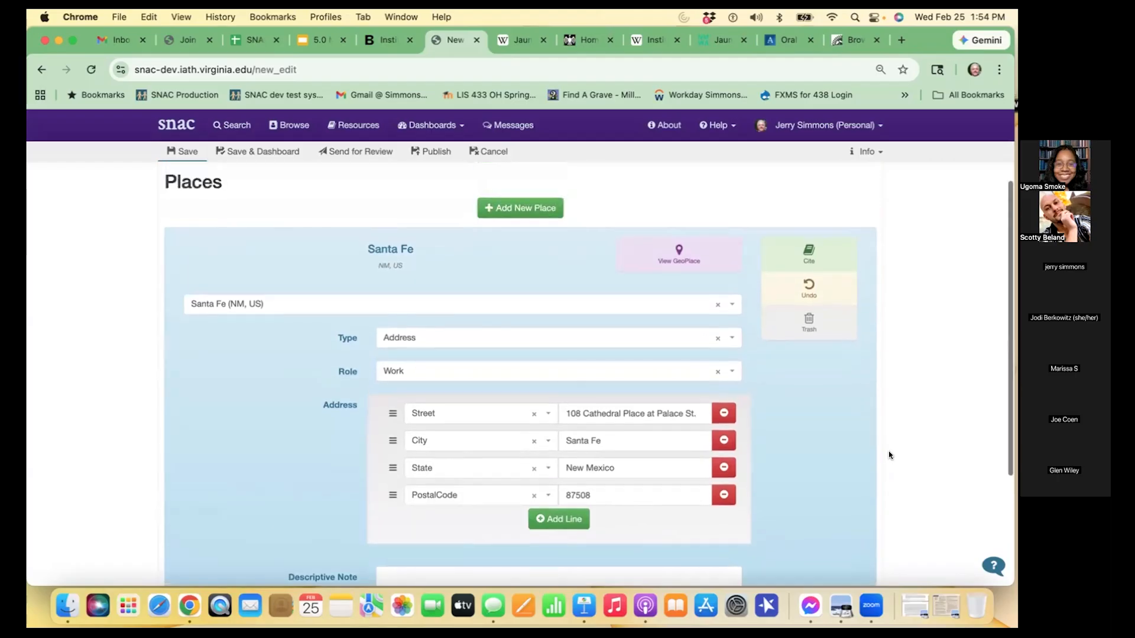
{"action": "scroll", "coordinate": [889, 455], "scroll_direction": "up", "scroll_amount": 1}
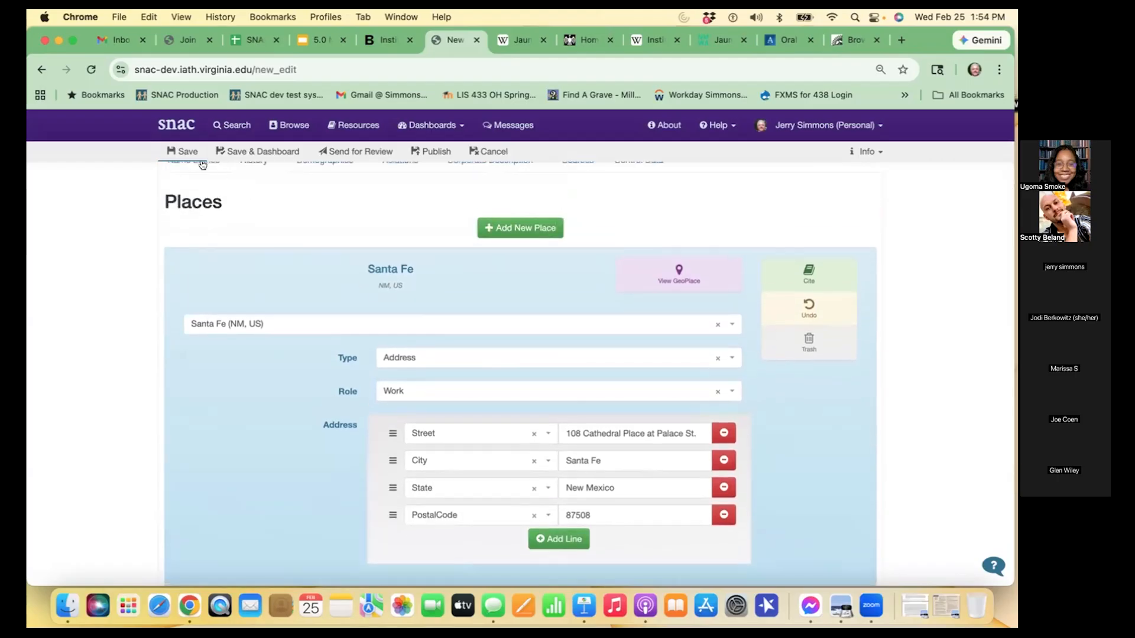
{"action": "left_click", "coordinate": [185, 149]}
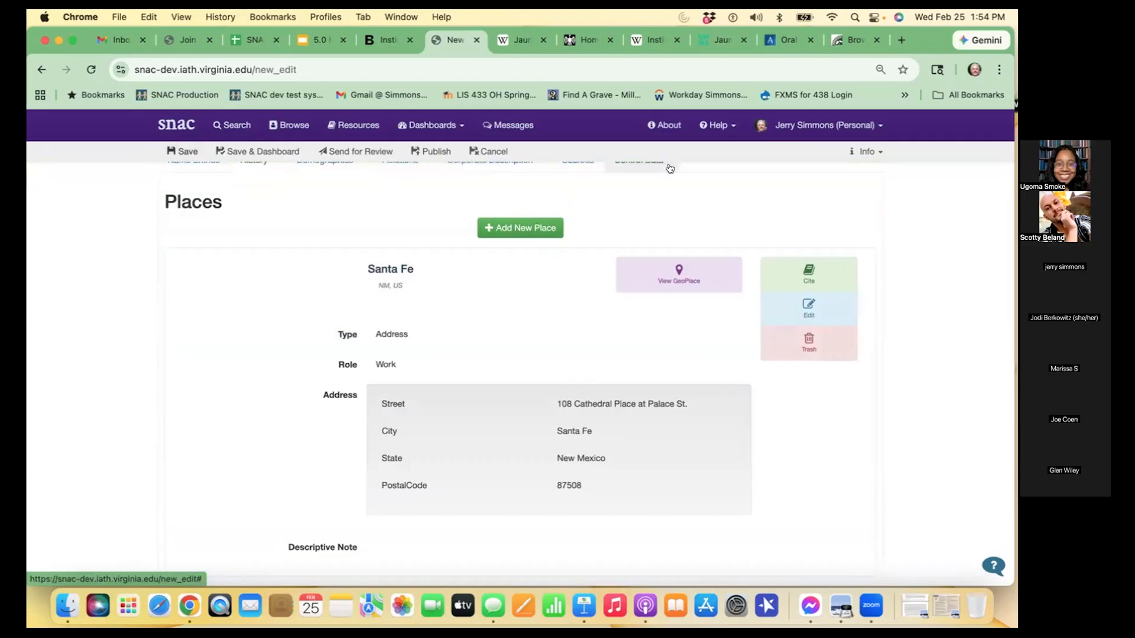
{"action": "scroll", "coordinate": [648, 204], "scroll_direction": "up", "scroll_amount": 3}
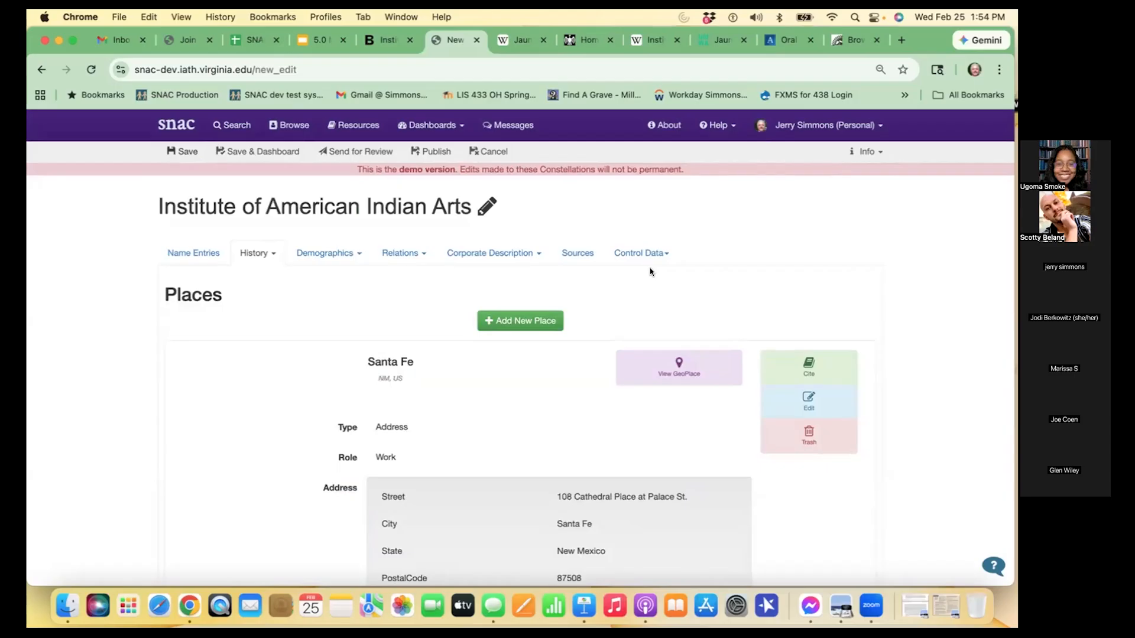
{"action": "key", "text": "XF86AudioRaiseVolume"}
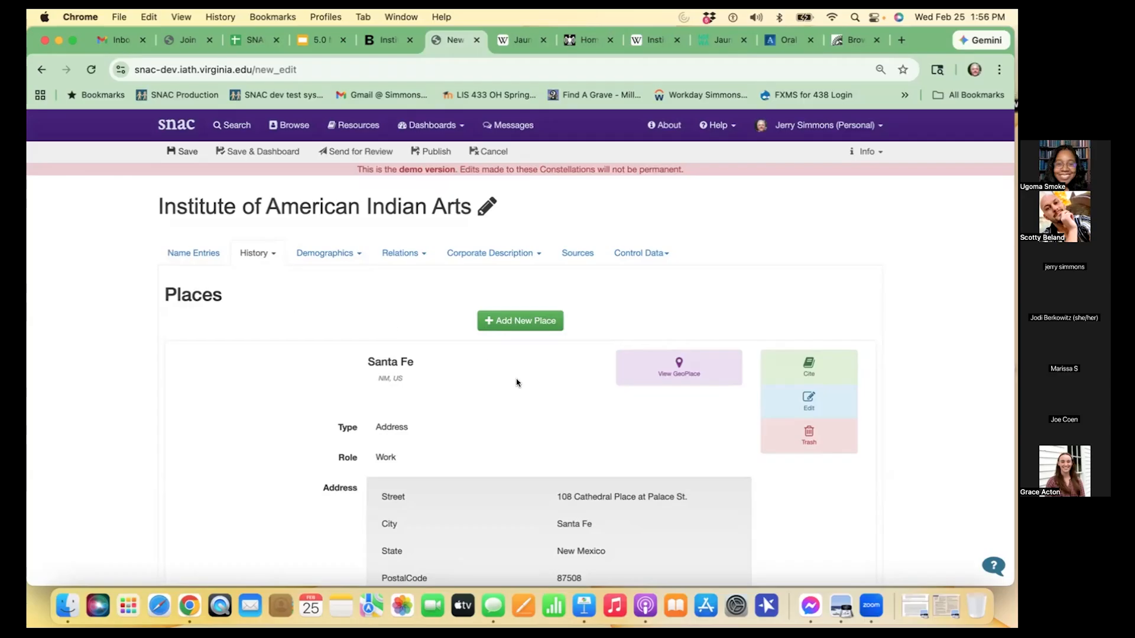
{"action": "scroll", "coordinate": [516, 382], "scroll_direction": "down", "scroll_amount": 2}
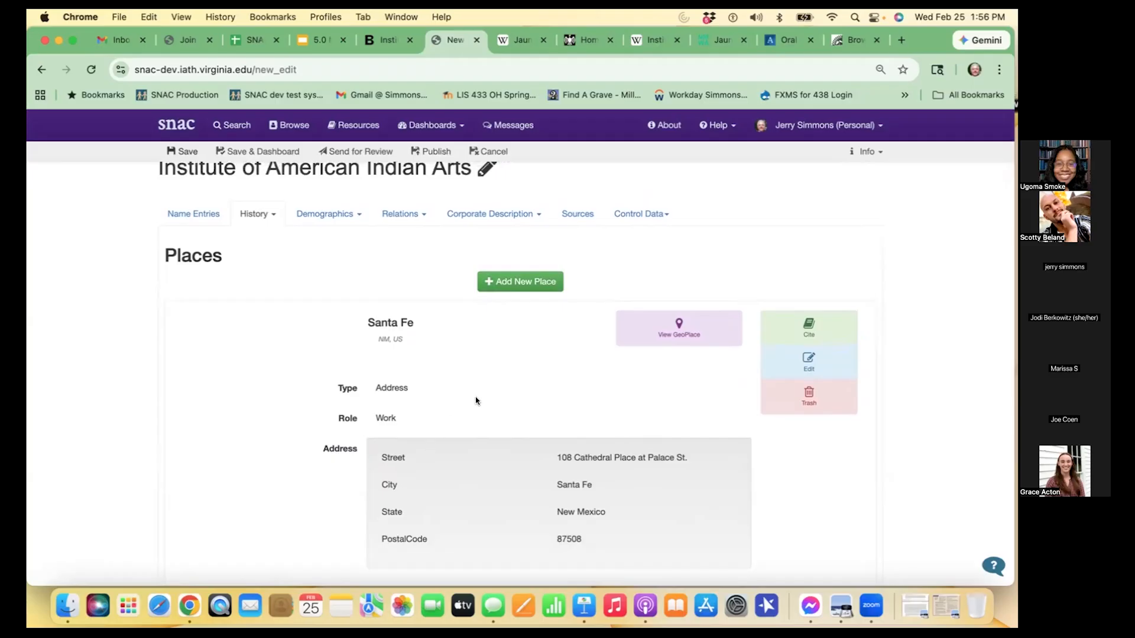
{"action": "scroll", "coordinate": [505, 376], "scroll_direction": "up", "scroll_amount": 2}
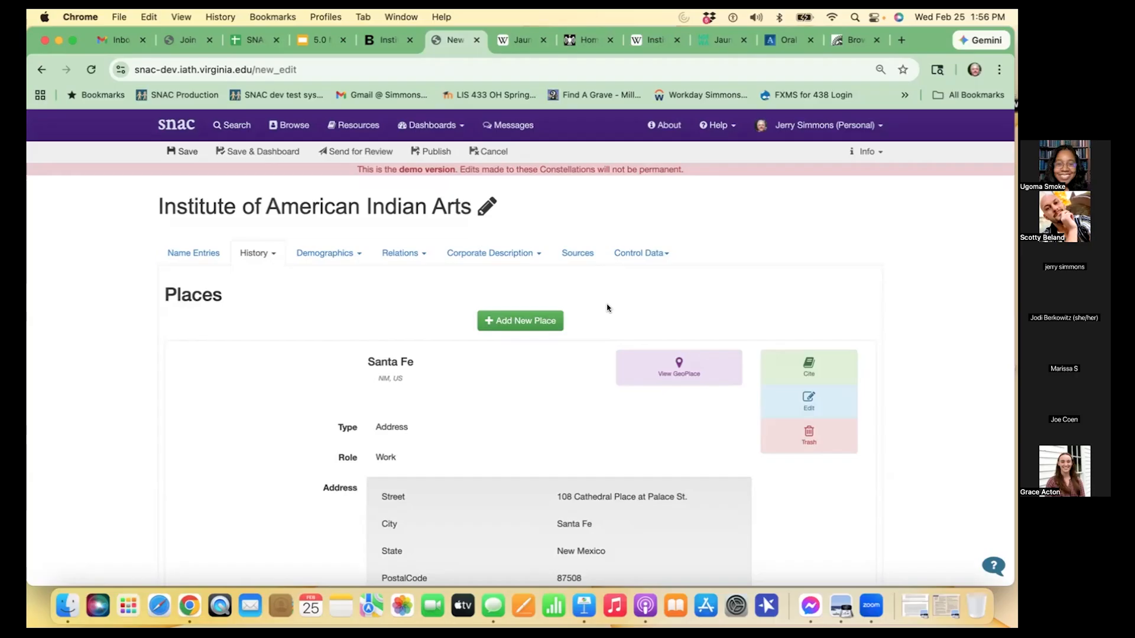
- Reopen the Santa Fe place for editing, review its type options and keep Address selected
{"action": "left_click", "coordinate": [776, 397]}
{"action": "scroll", "coordinate": [767, 395], "scroll_direction": "down", "scroll_amount": 3}
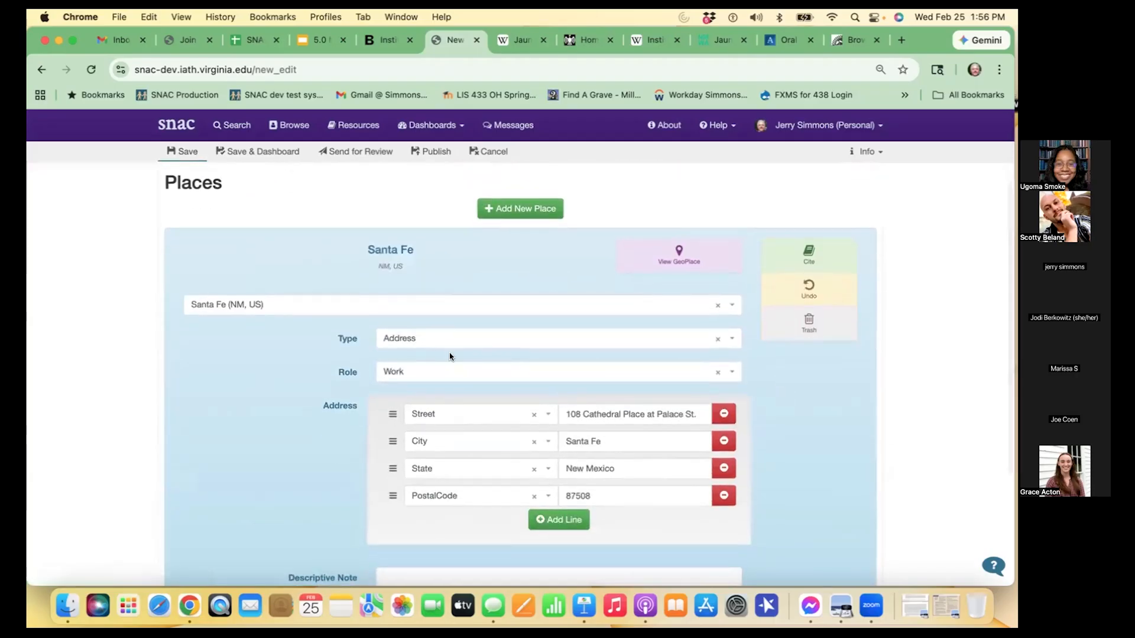
{"action": "left_click", "coordinate": [448, 338]}
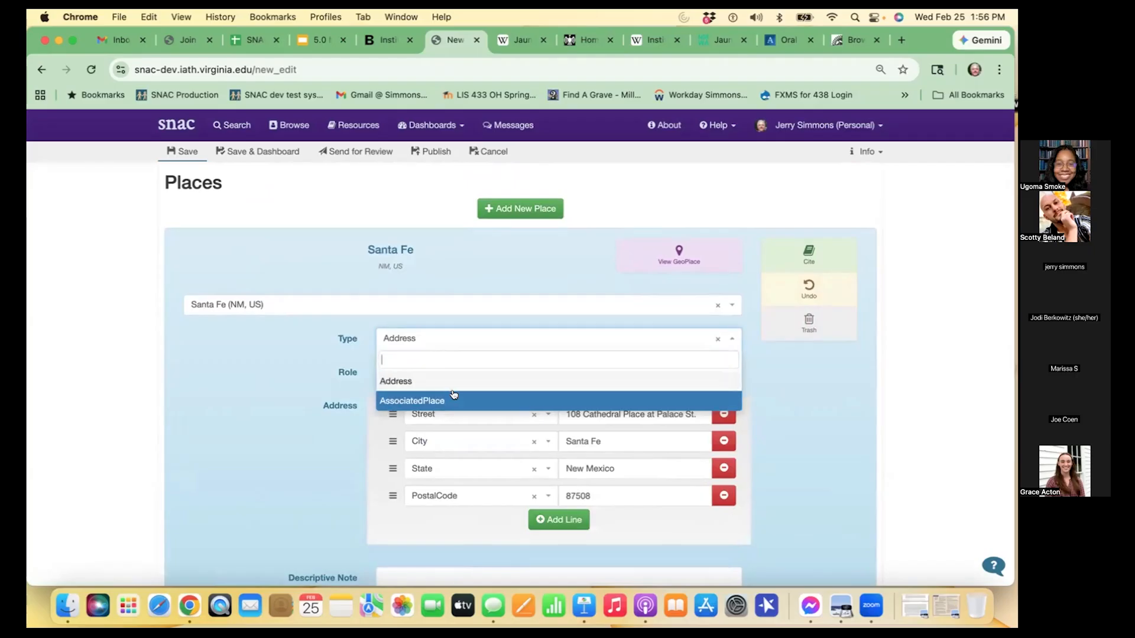
{"action": "left_click", "coordinate": [416, 380]}
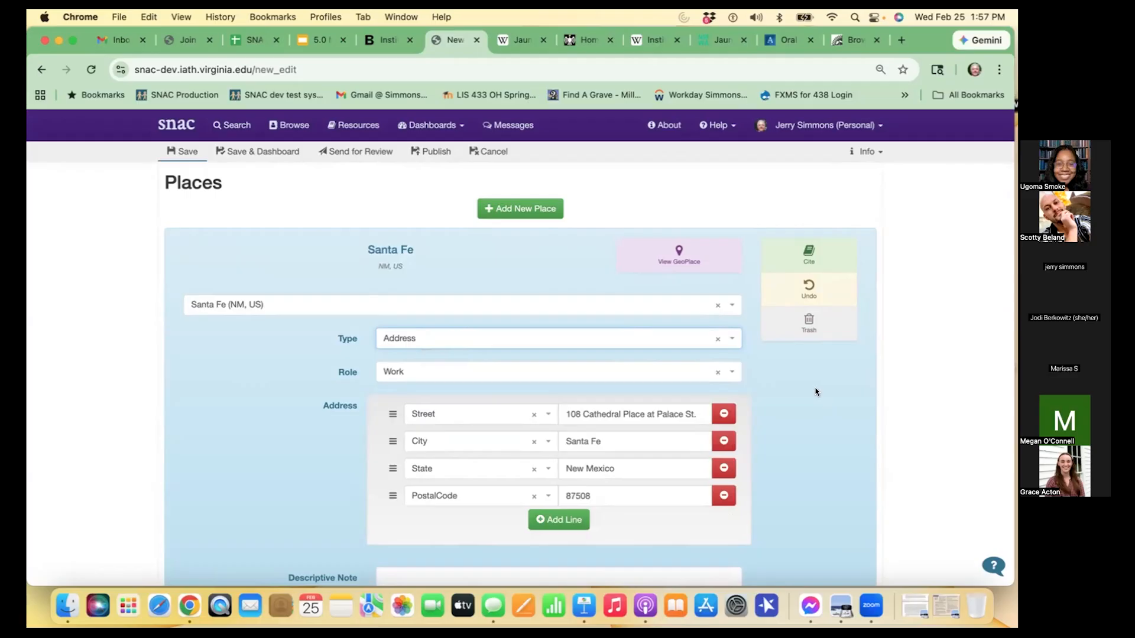
- Add a subject to the constellation's demographics and set its term to Indian art
{"action": "scroll", "coordinate": [597, 246], "scroll_direction": "up", "scroll_amount": 3}
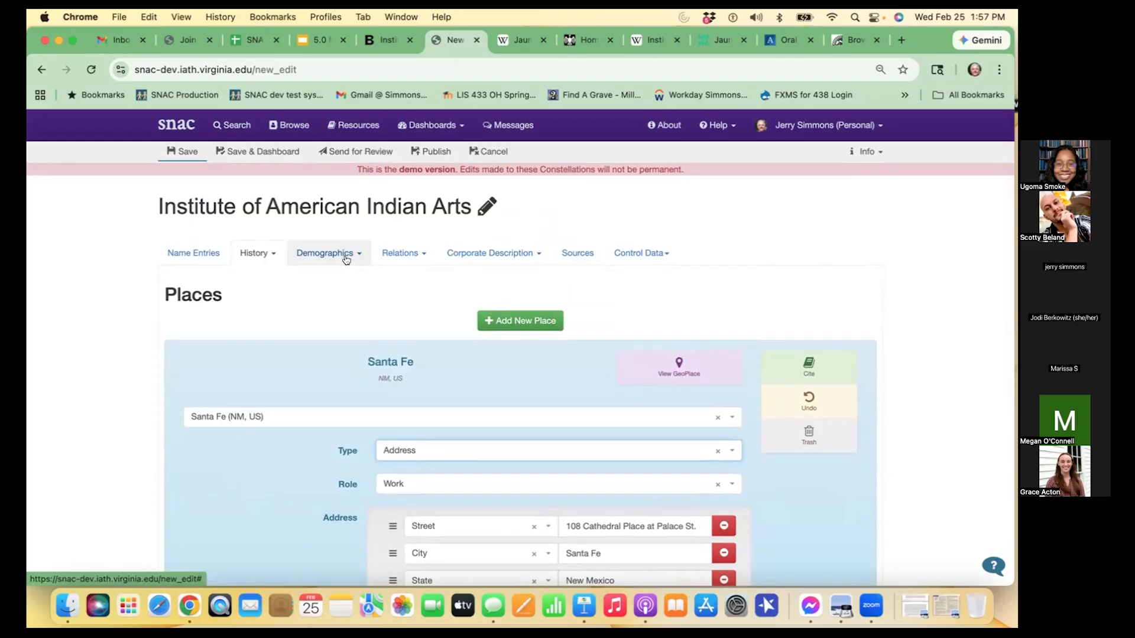
{"action": "left_click", "coordinate": [347, 260]}
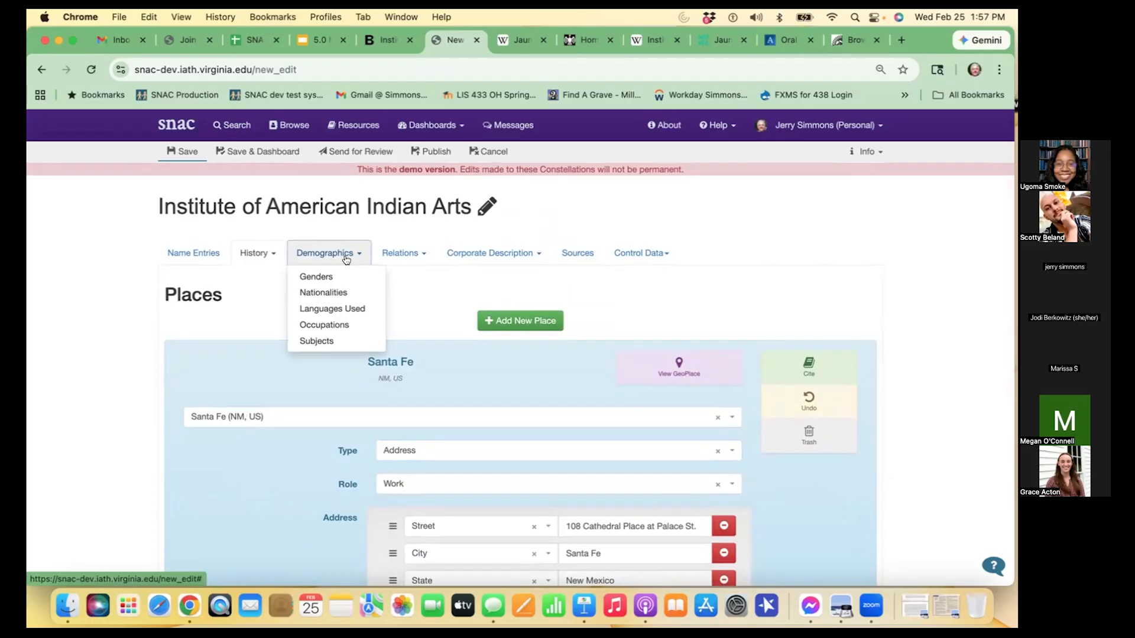
{"action": "left_click", "coordinate": [331, 334]}
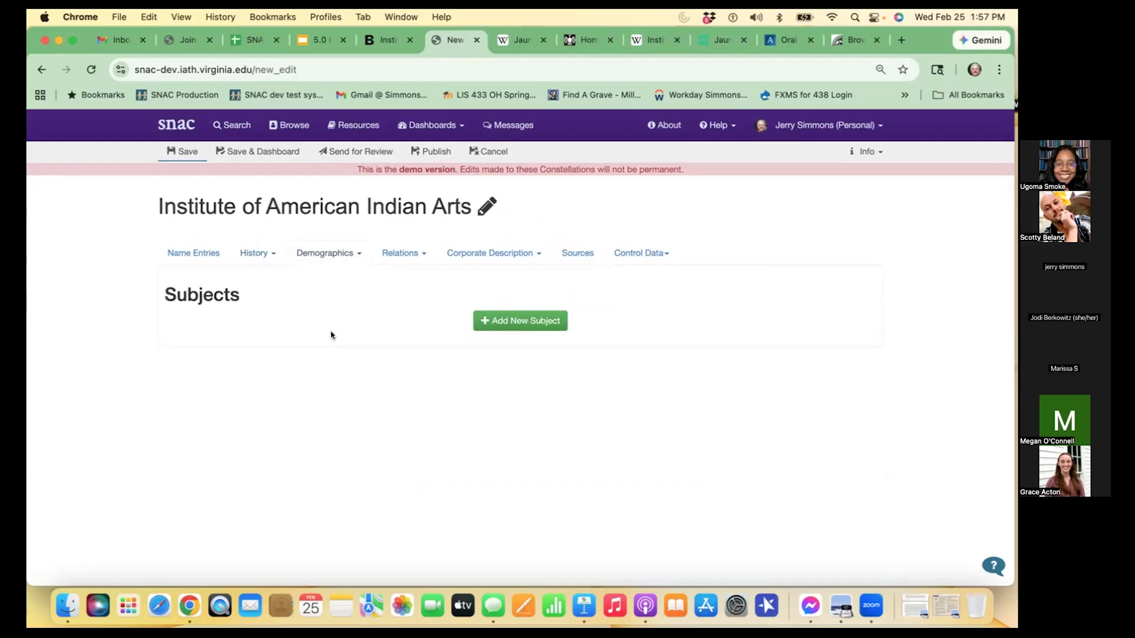
{"action": "left_click", "coordinate": [520, 321]}
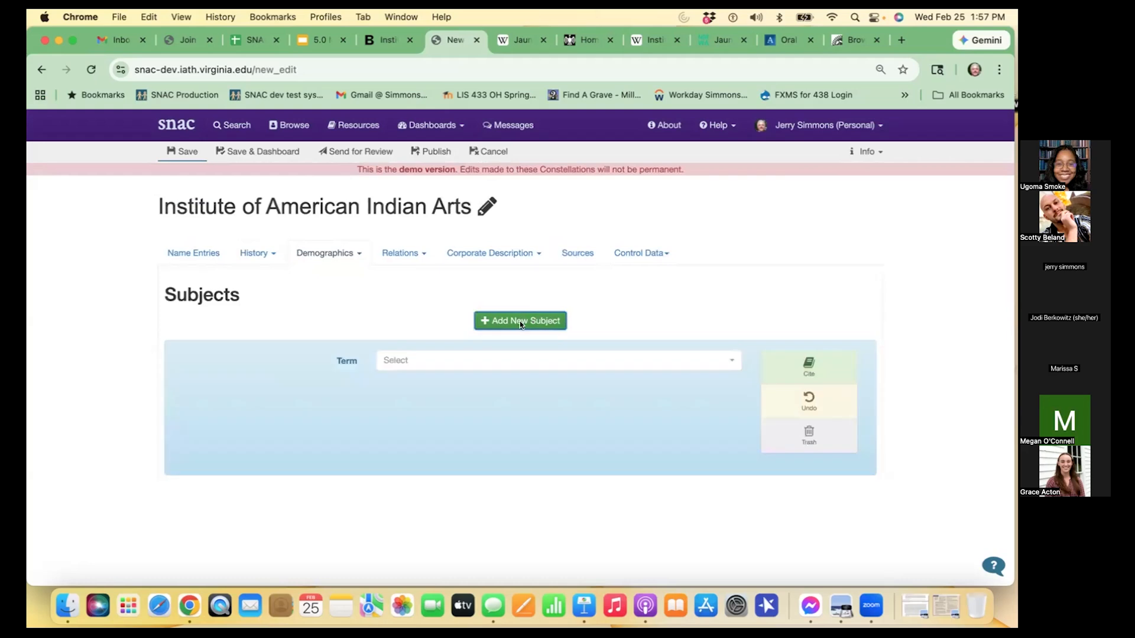
{"action": "left_click", "coordinate": [459, 362]}
{"action": "type", "text": "Indian"}
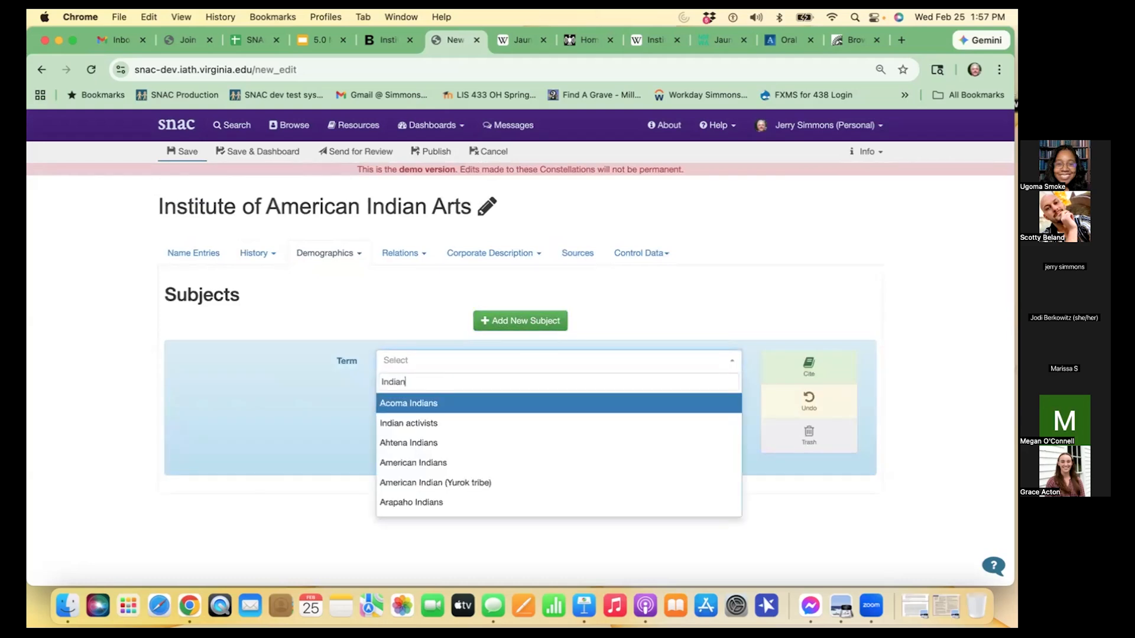
{"action": "type", "text": " ar"}
{"action": "key", "text": "Down"}
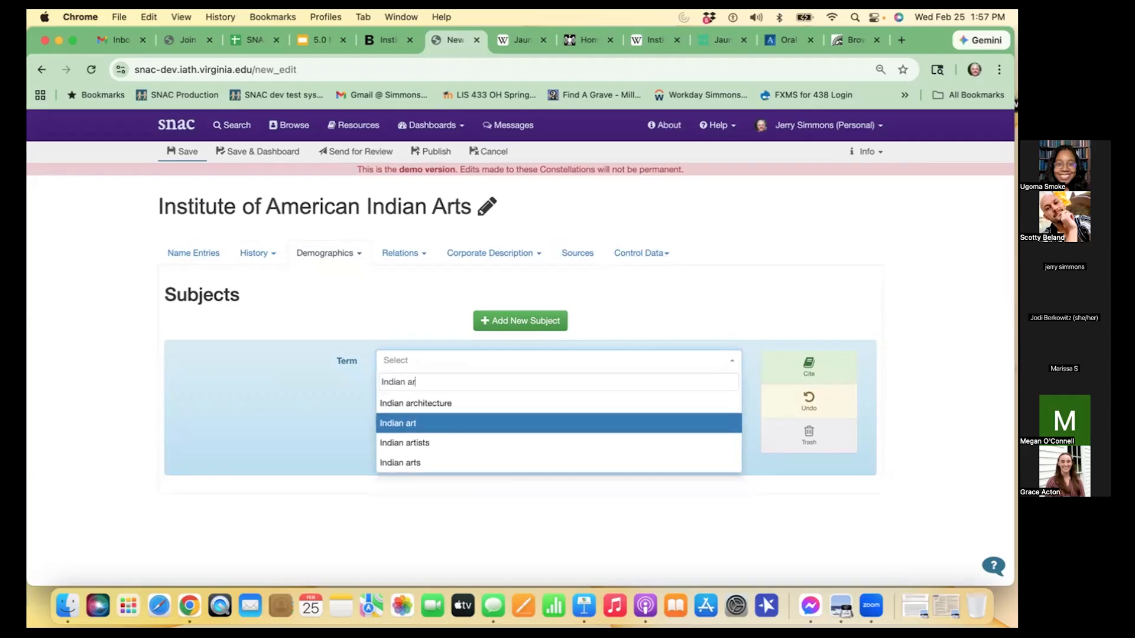
{"action": "key", "text": "Return"}
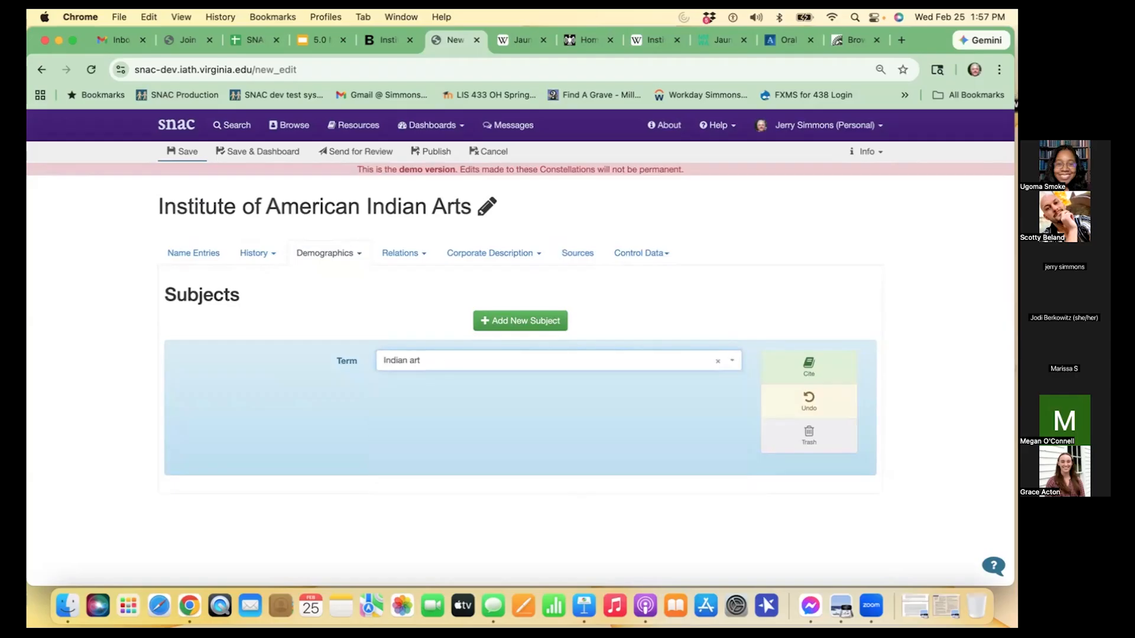
- Add a second subject with the term Indian artists
{"action": "left_click", "coordinate": [506, 320]}
{"action": "left_click", "coordinate": [478, 353]}
{"action": "type", "text": "Indian artists"}
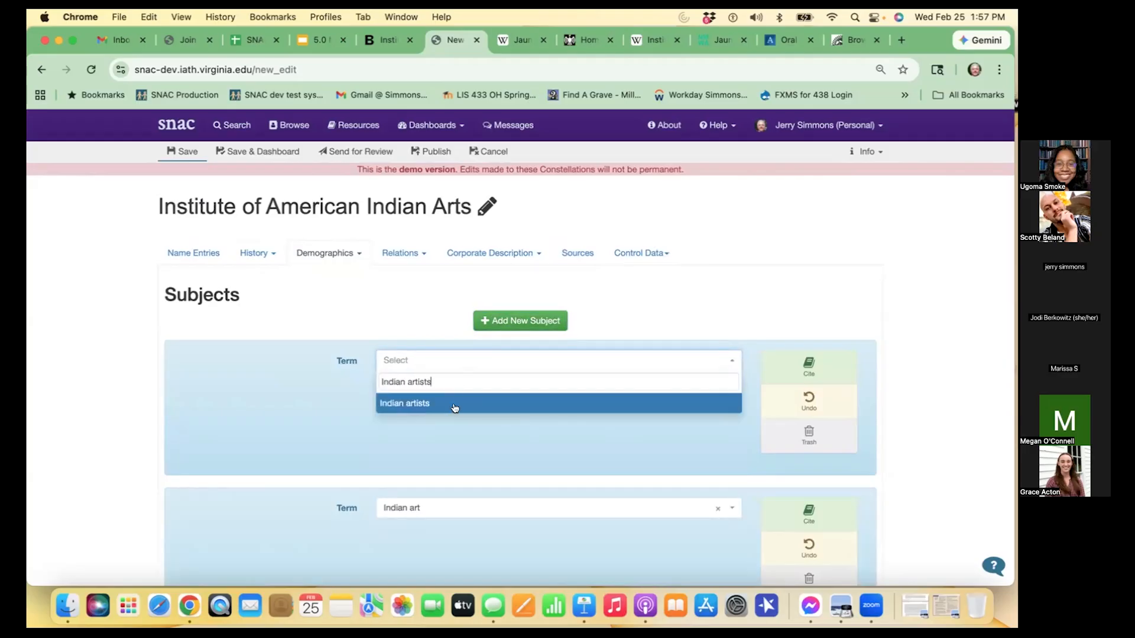
{"action": "left_click", "coordinate": [454, 407]}
{"action": "scroll", "coordinate": [476, 430], "scroll_direction": "down", "scroll_amount": 3}
{"action": "scroll", "coordinate": [476, 429], "scroll_direction": "up", "scroll_amount": 2}
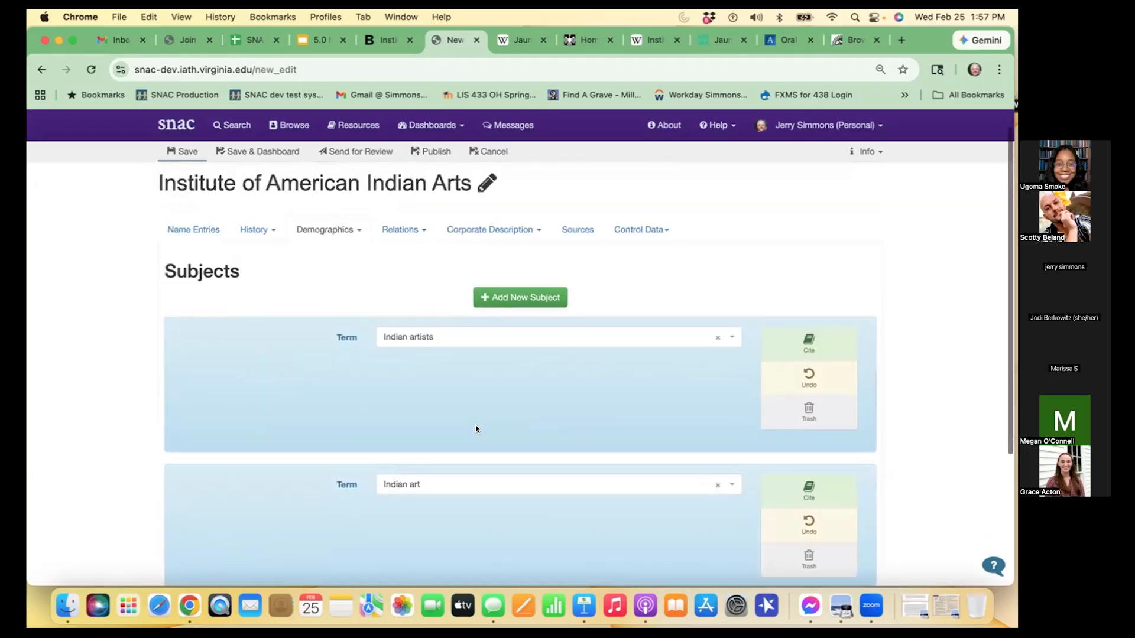
{"action": "scroll", "coordinate": [476, 430], "scroll_direction": "up", "scroll_amount": 1}
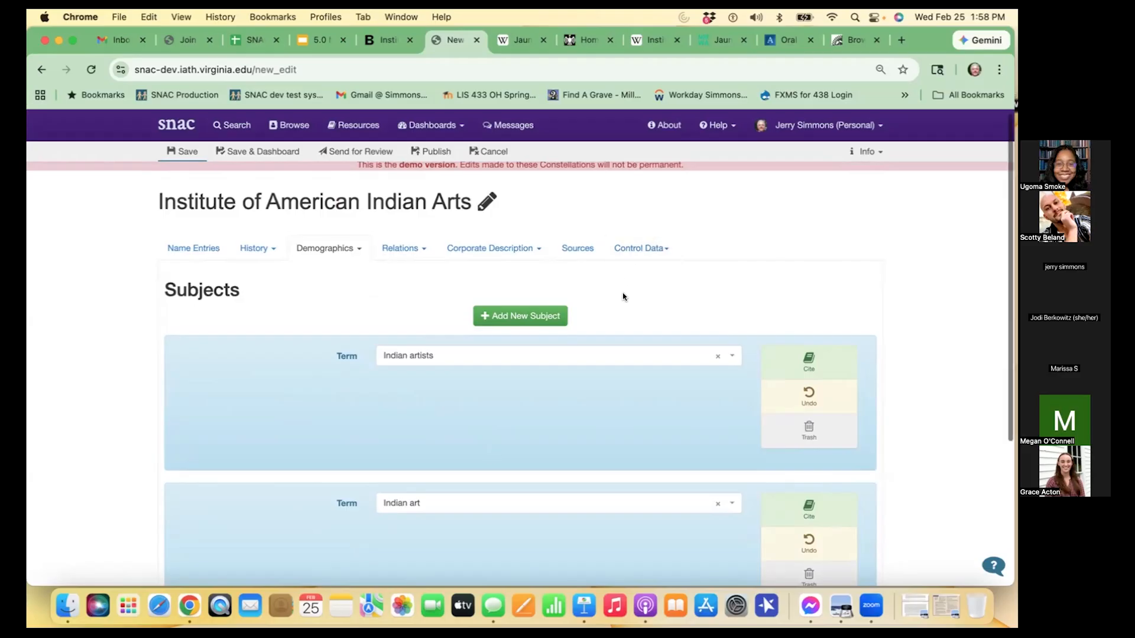
- Switch to the 5.0 Module 3 Create and Edit slides and review them through the Resource Relations slide about locating the finding aid
{"action": "left_click", "coordinate": [353, 248]}
{"action": "left_click", "coordinate": [460, 279]}
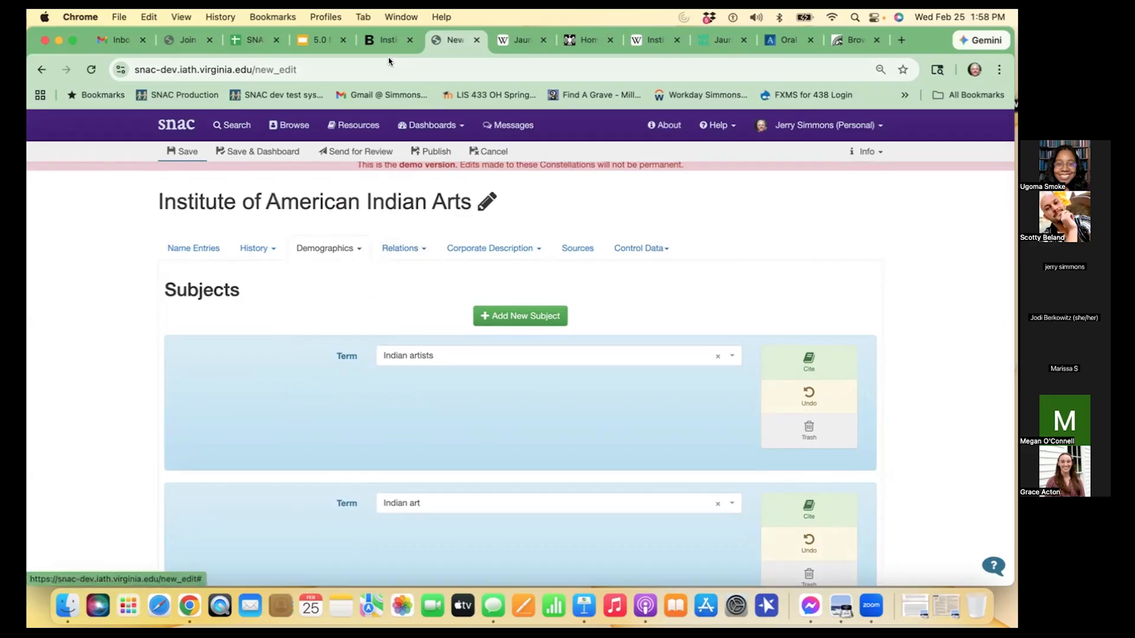
{"action": "left_click", "coordinate": [315, 40]}
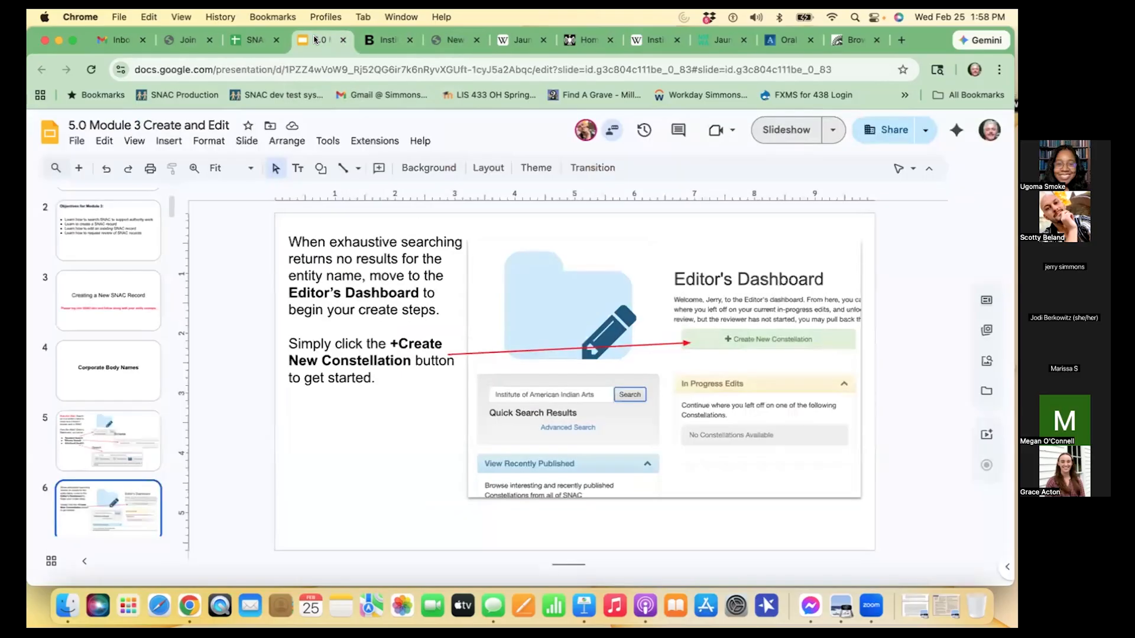
{"action": "scroll", "coordinate": [135, 435], "scroll_direction": "down", "scroll_amount": 5}
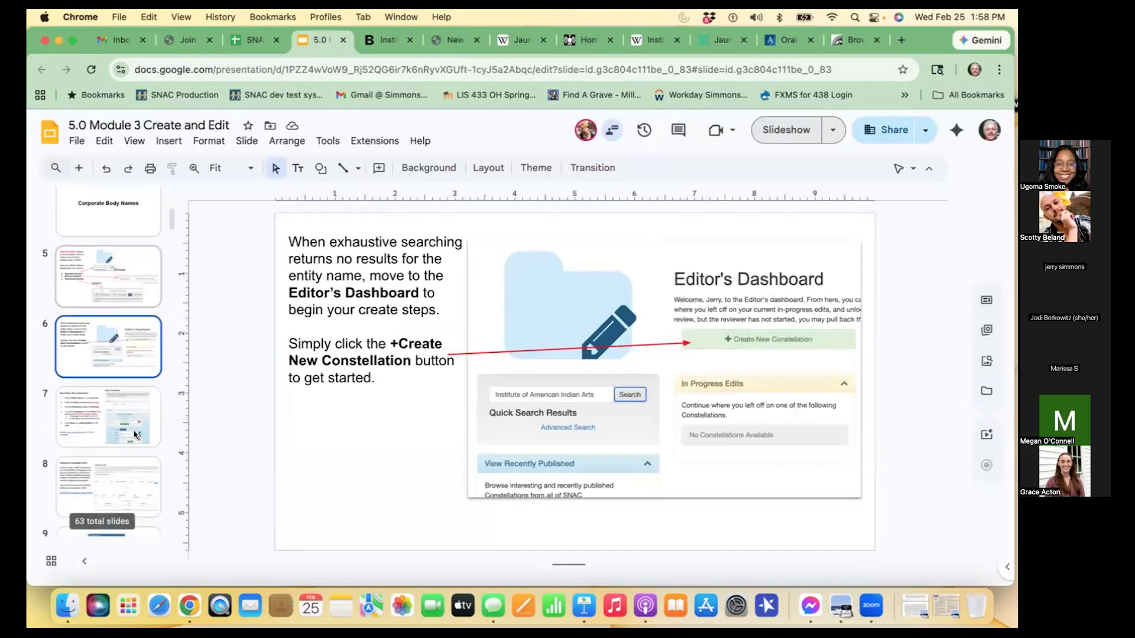
{"action": "left_click", "coordinate": [90, 342]}
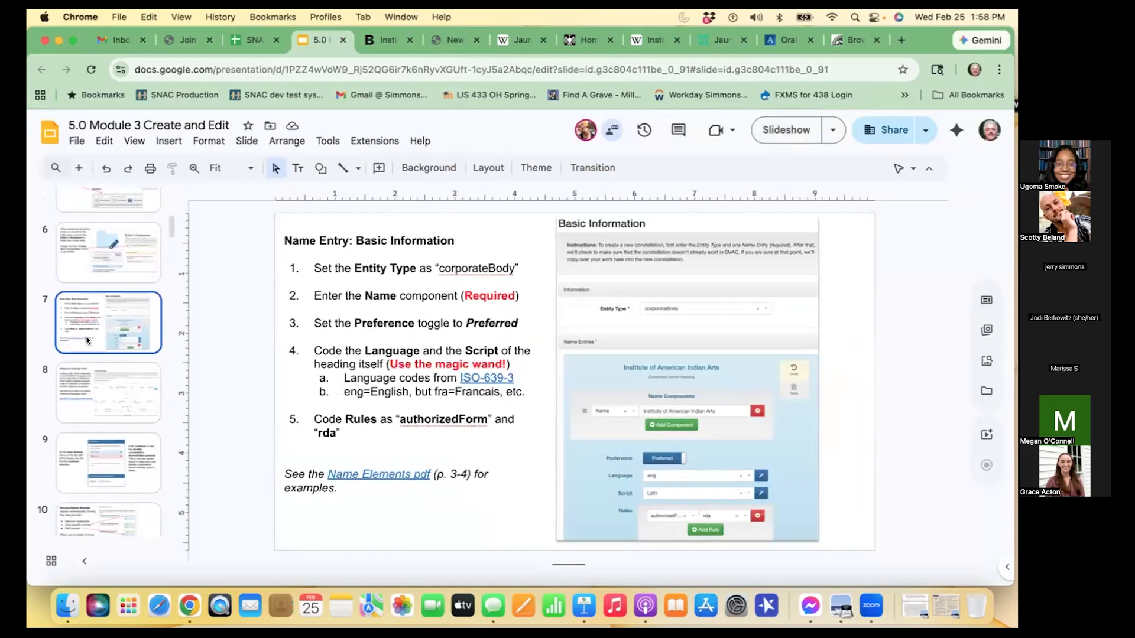
{"action": "scroll", "coordinate": [86, 345], "scroll_direction": "down", "scroll_amount": 2}
{"action": "scroll", "coordinate": [86, 345], "scroll_direction": "down", "scroll_amount": 2}
{"action": "left_click", "coordinate": [75, 270]}
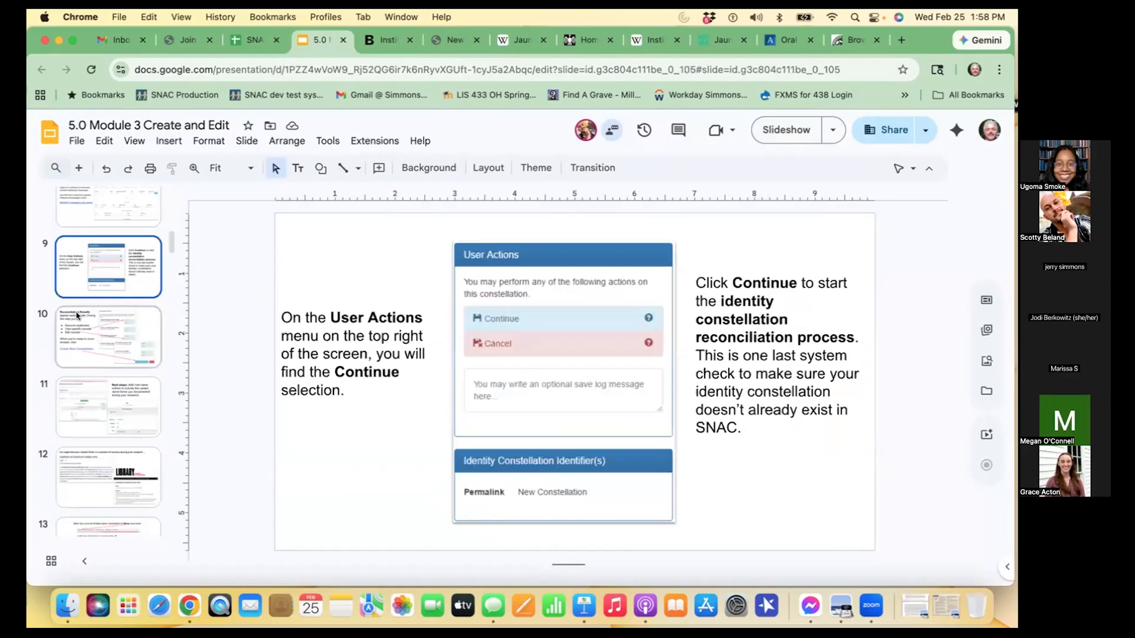
{"action": "left_click", "coordinate": [77, 315]}
{"action": "scroll", "coordinate": [76, 320], "scroll_direction": "down", "scroll_amount": 3}
{"action": "left_click", "coordinate": [62, 367]}
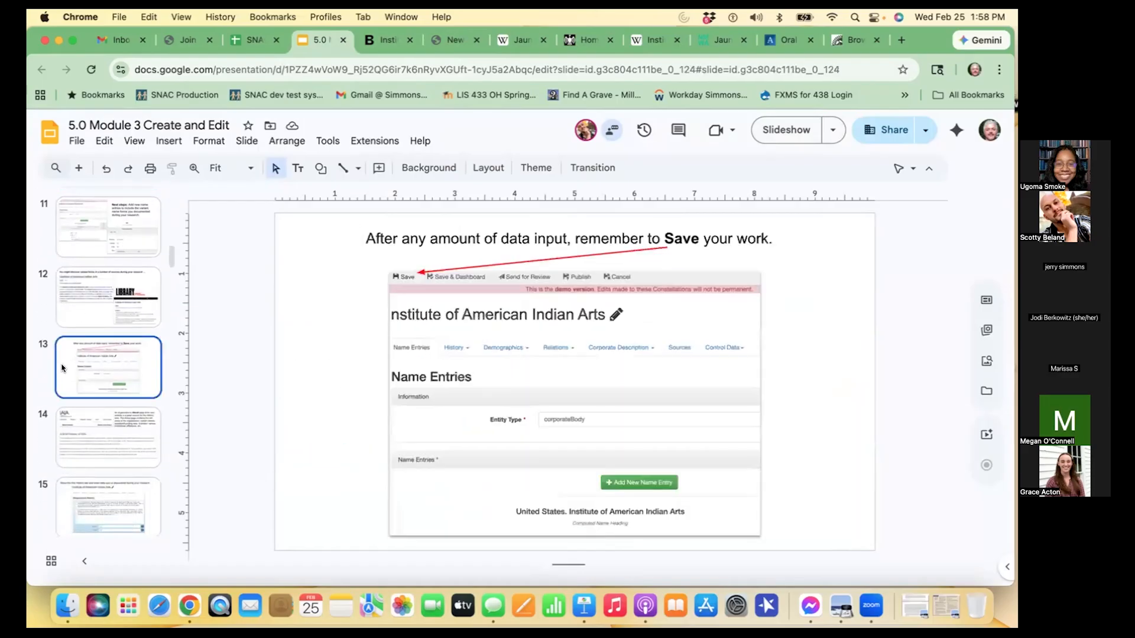
{"action": "scroll", "coordinate": [62, 368], "scroll_direction": "down", "scroll_amount": 5}
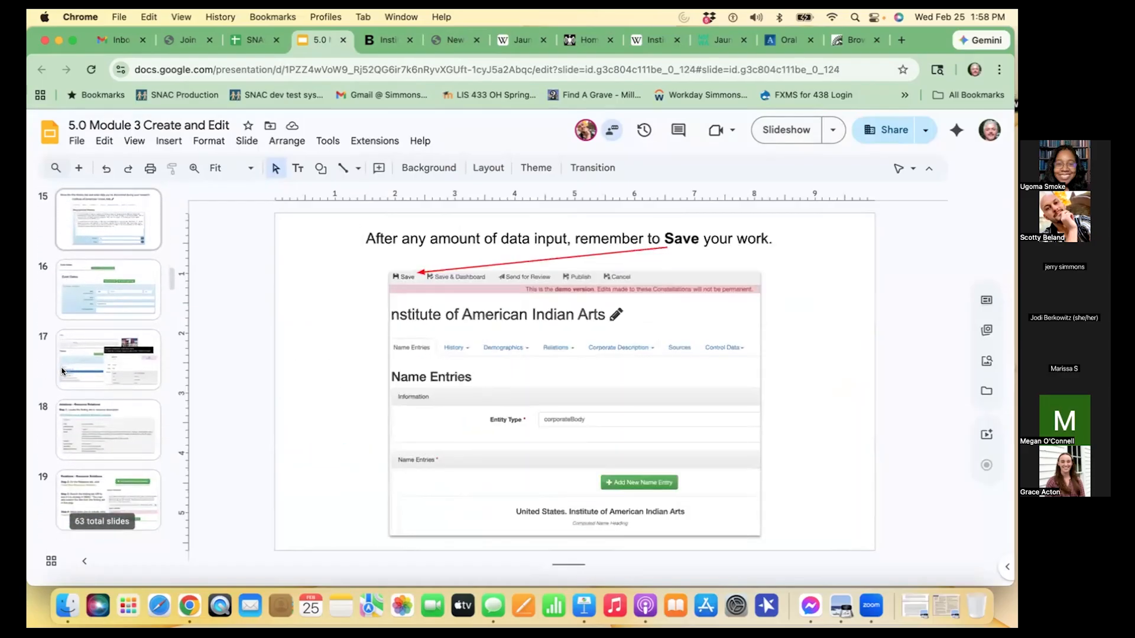
{"action": "scroll", "coordinate": [62, 371], "scroll_direction": "down", "scroll_amount": 1}
{"action": "left_click", "coordinate": [75, 304]}
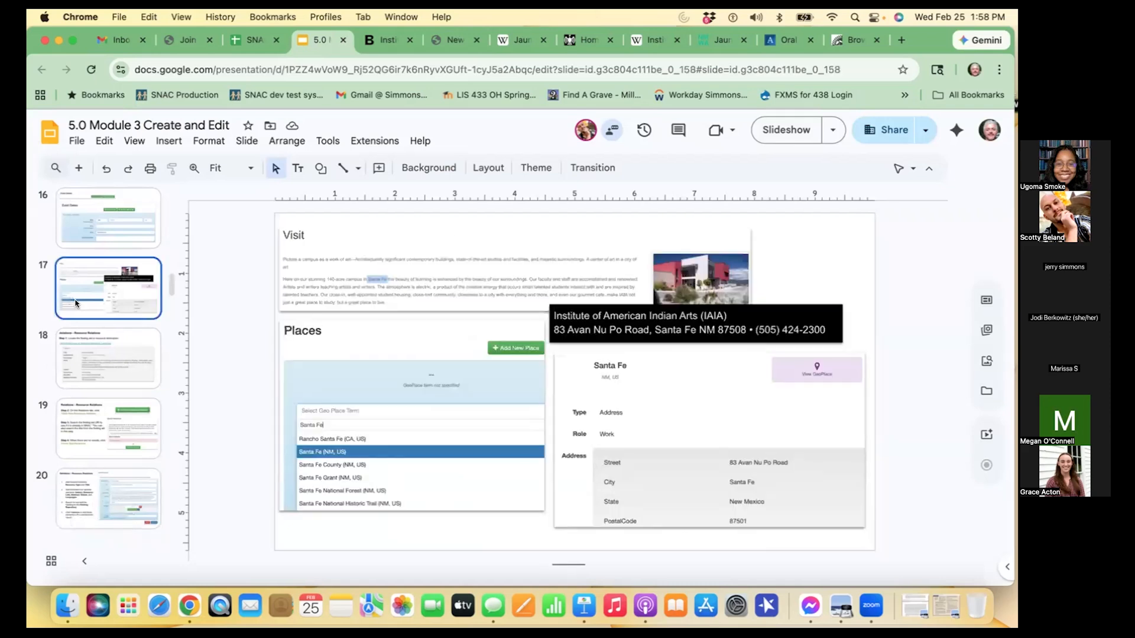
{"action": "left_click", "coordinate": [78, 345]}
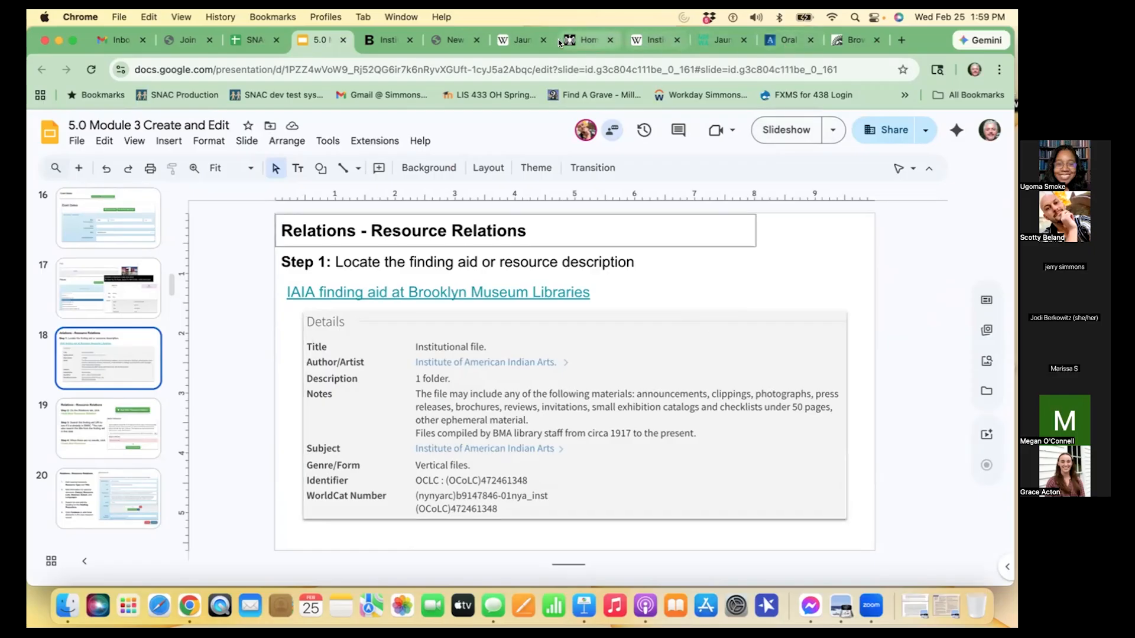
- Return to SNAC, save the constellation with its new subjects, and open its Resource Relations section
{"action": "left_click", "coordinate": [448, 40]}
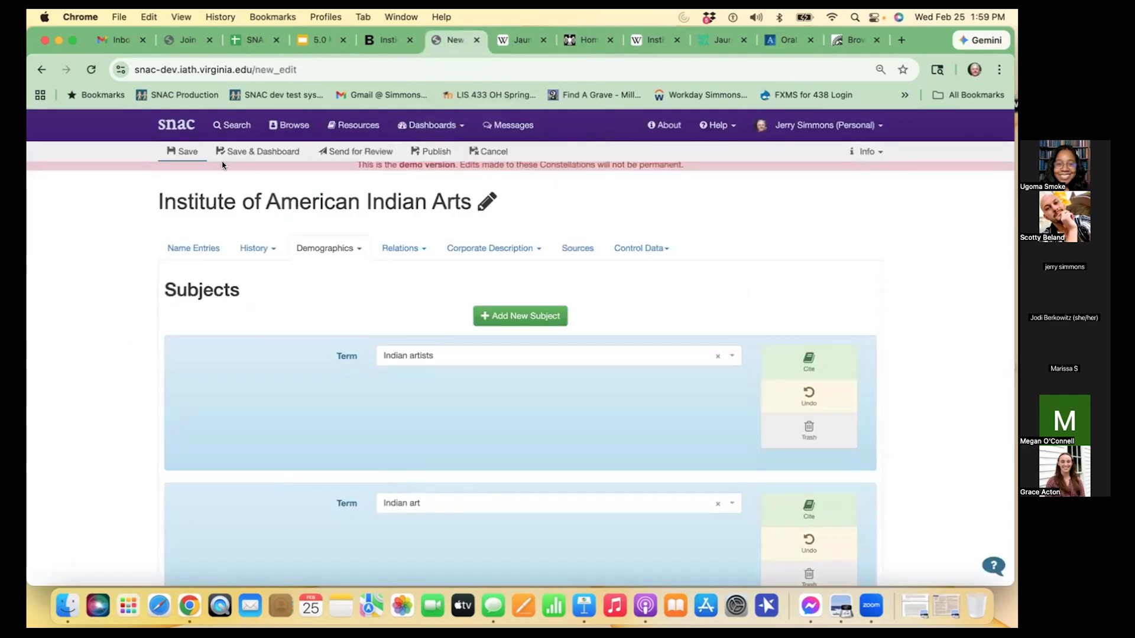
{"action": "left_click", "coordinate": [186, 151]}
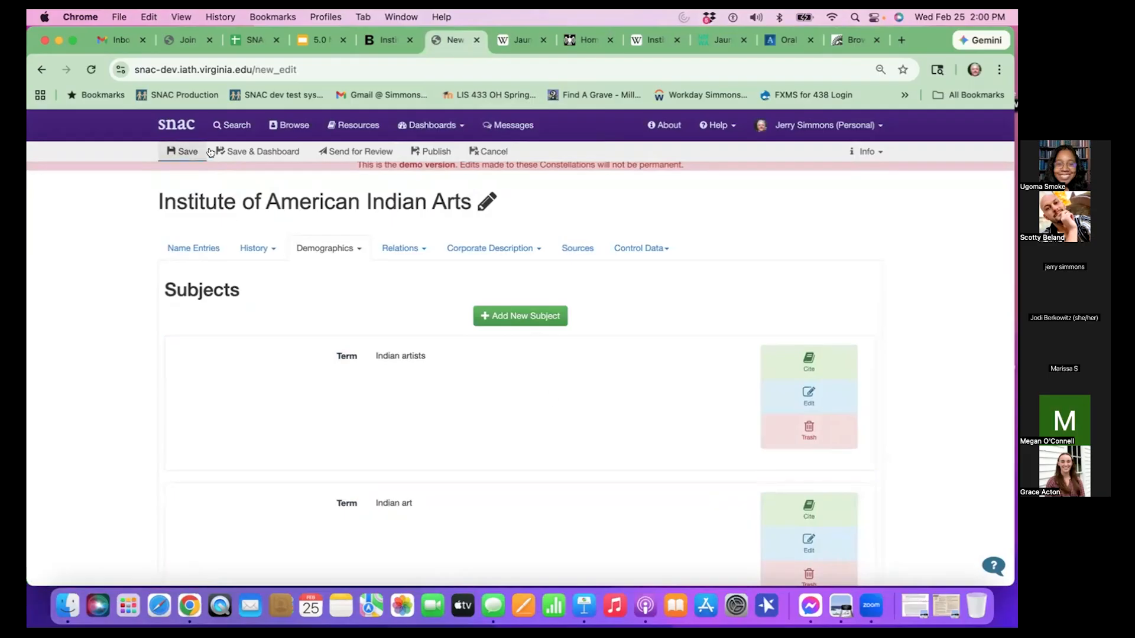
{"action": "left_click", "coordinate": [412, 244]}
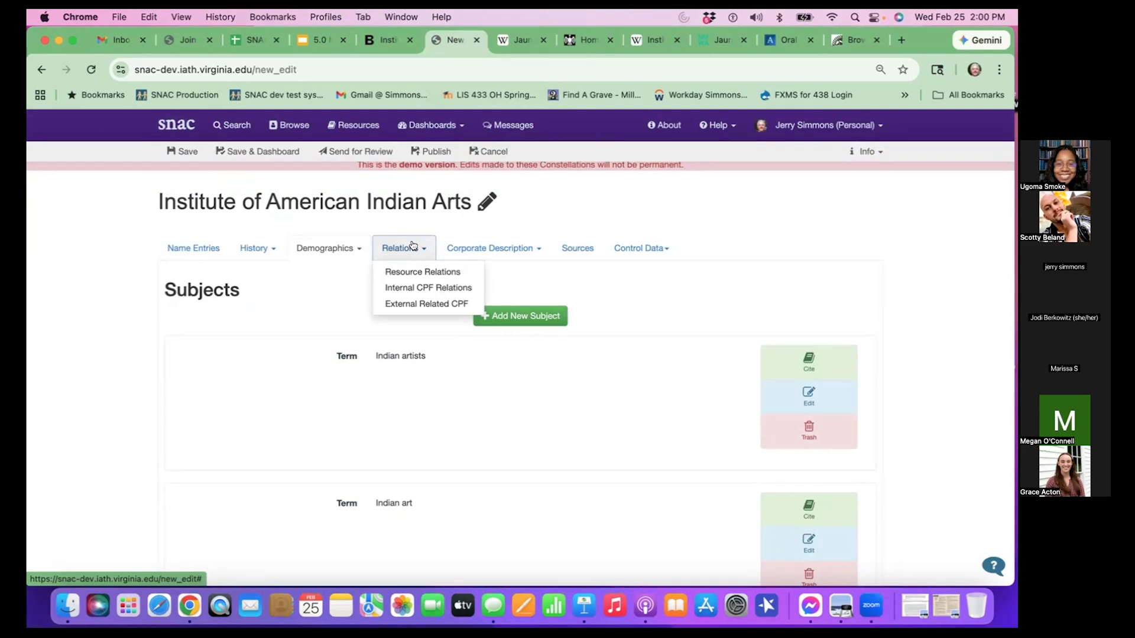
{"action": "left_click", "coordinate": [431, 269]}
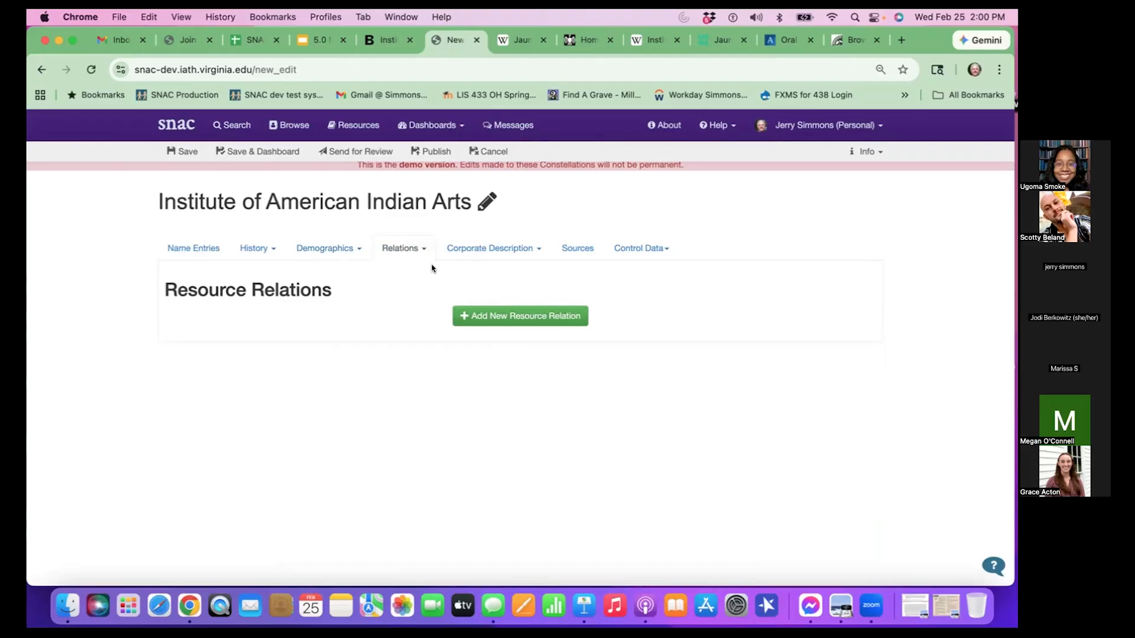
- Examine the Brooklyn Museum Libraries record for the institute's Institutional file, including its location and the title, description and notes details
{"action": "left_click", "coordinate": [388, 37]}
{"action": "scroll", "coordinate": [425, 304], "scroll_direction": "up", "scroll_amount": 3}
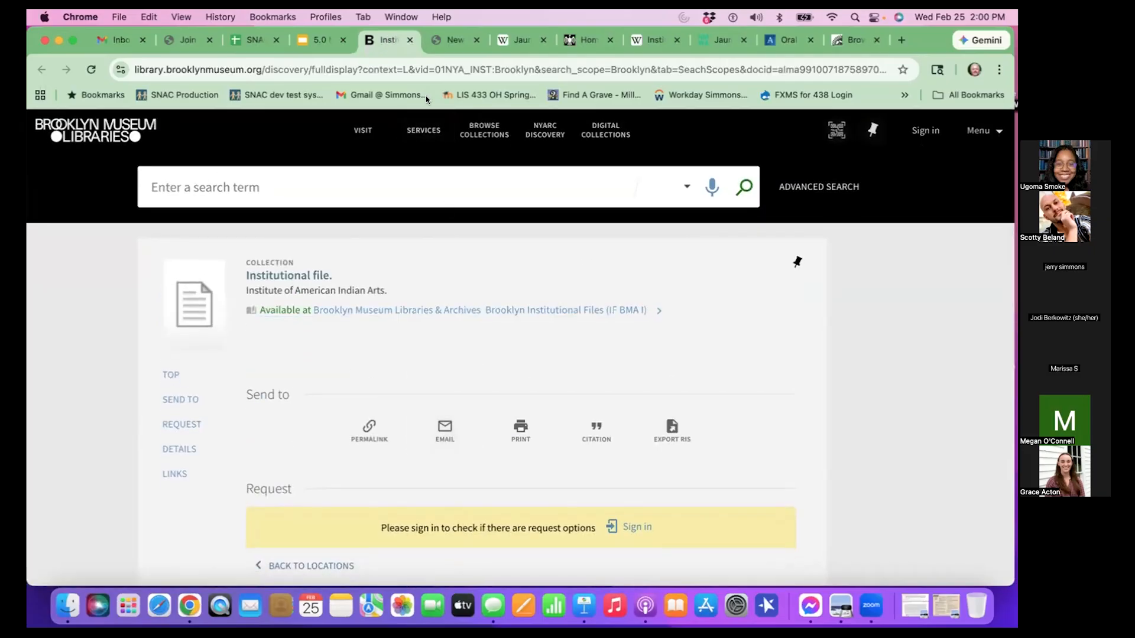
{"action": "left_click", "coordinate": [453, 40]}
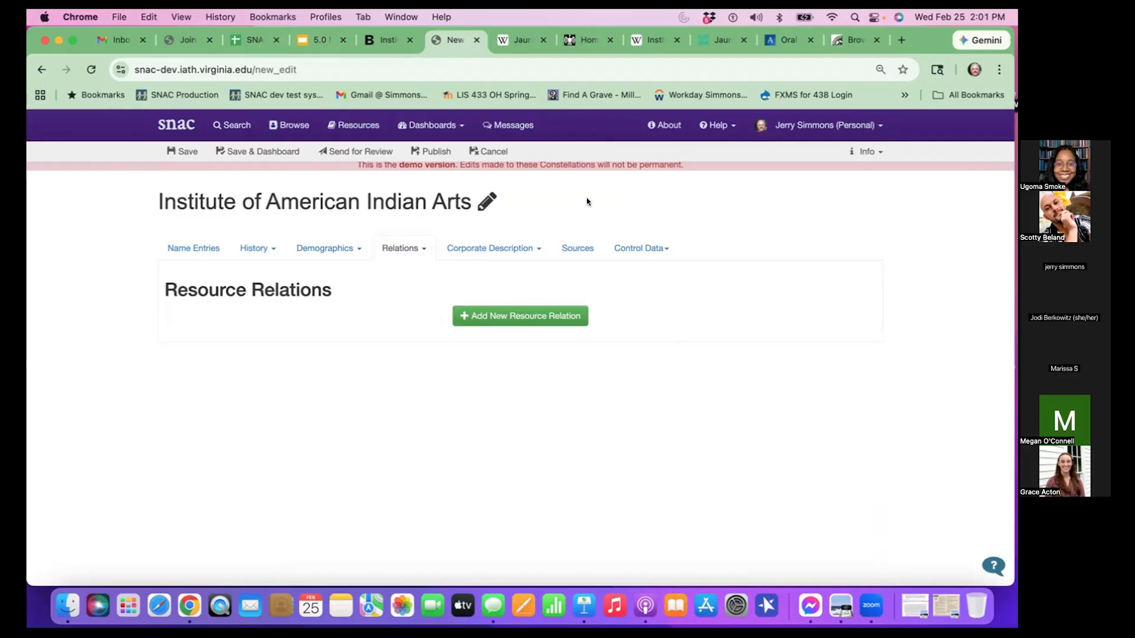
{"action": "left_click", "coordinate": [388, 41]}
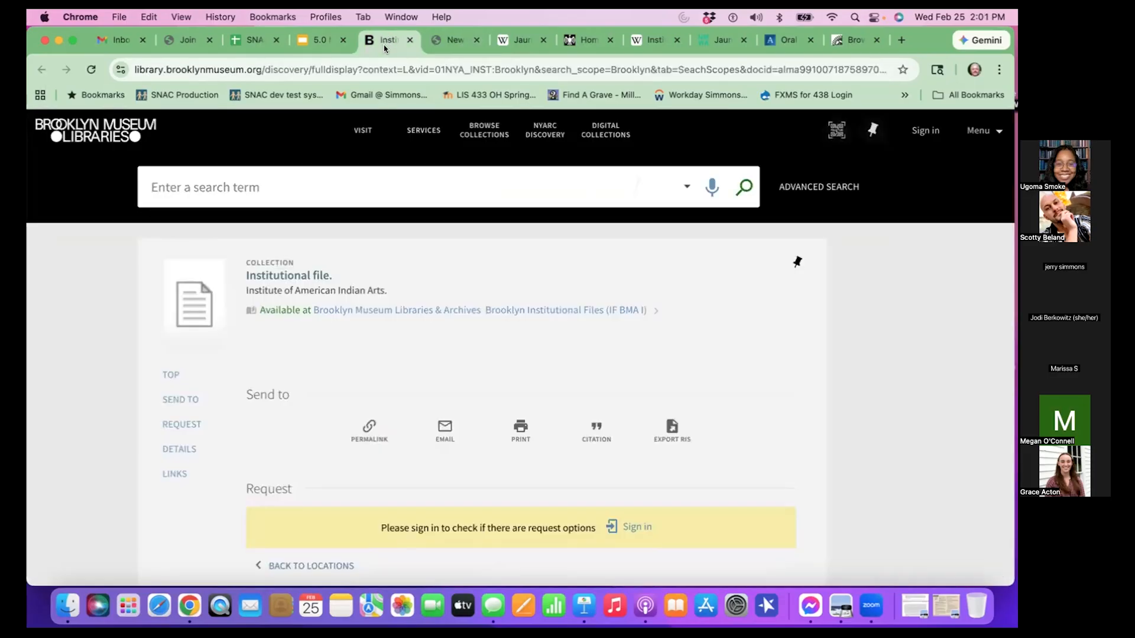
{"action": "scroll", "coordinate": [631, 348], "scroll_direction": "down", "scroll_amount": 4}
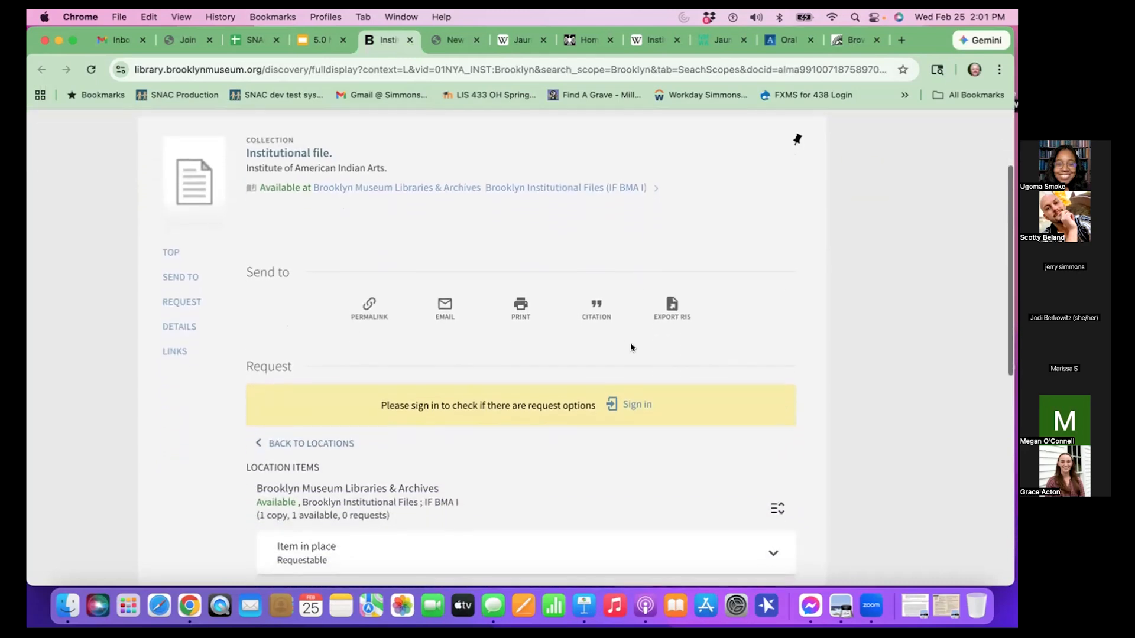
{"action": "scroll", "coordinate": [631, 347], "scroll_direction": "up", "scroll_amount": 3}
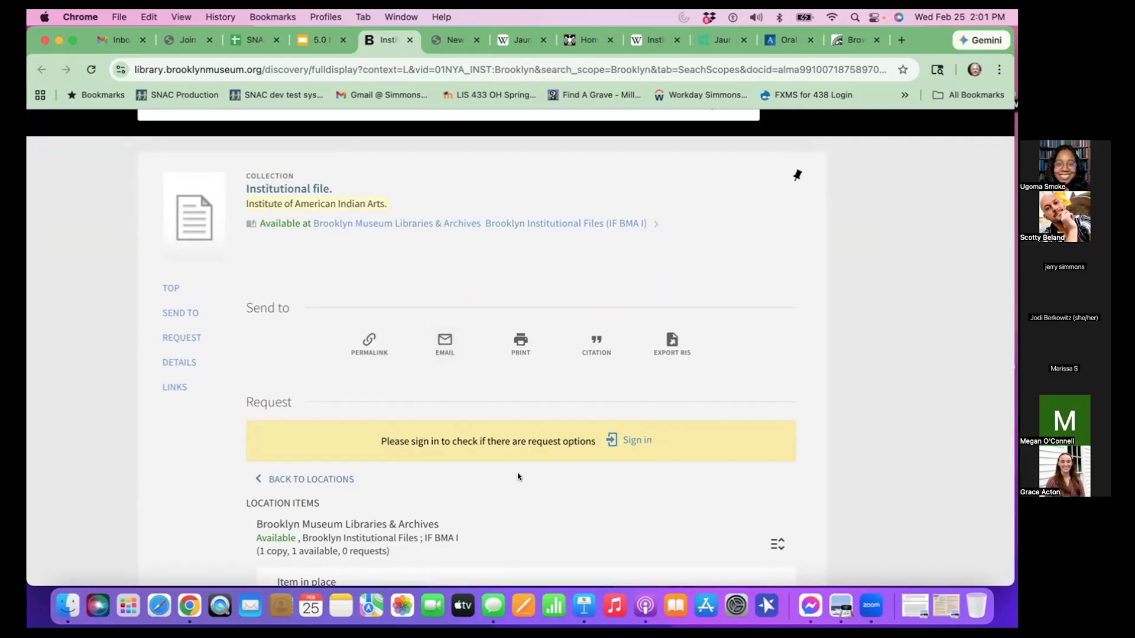
{"action": "scroll", "coordinate": [518, 476], "scroll_direction": "down", "scroll_amount": 2}
{"action": "scroll", "coordinate": [517, 475], "scroll_direction": "up", "scroll_amount": 3}
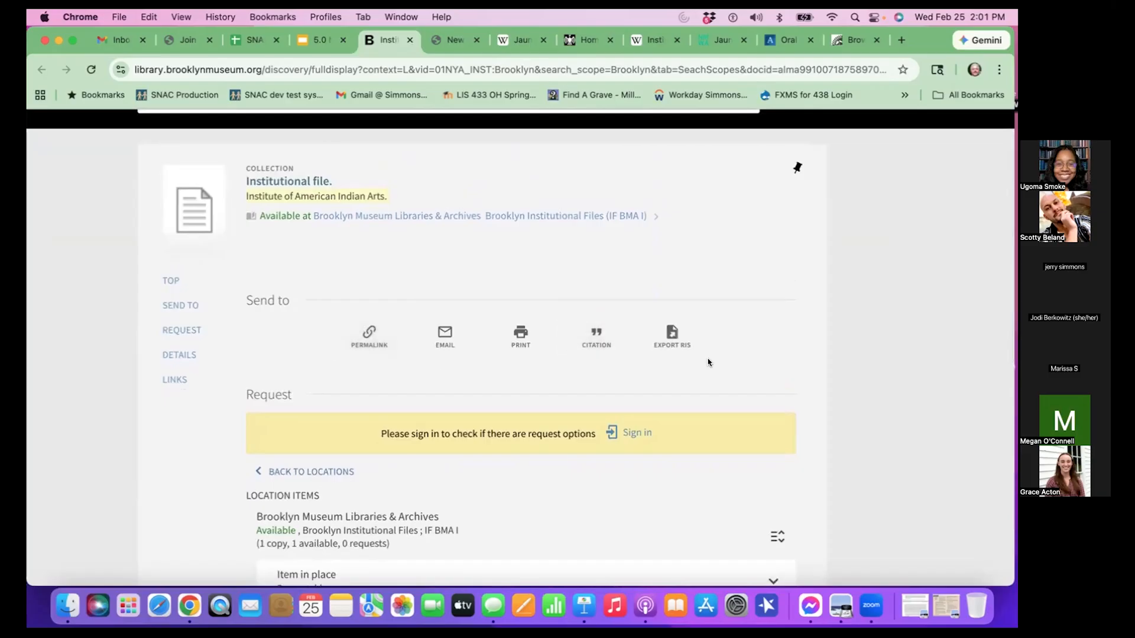
{"action": "scroll", "coordinate": [675, 495], "scroll_direction": "down", "scroll_amount": 4}
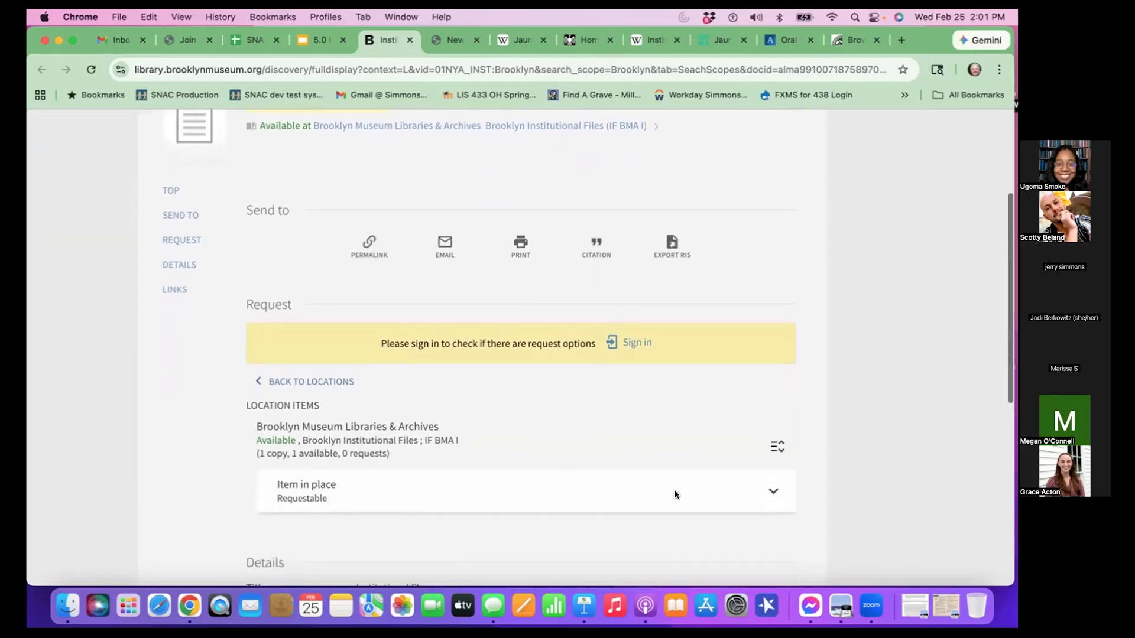
{"action": "scroll", "coordinate": [675, 495], "scroll_direction": "down", "scroll_amount": 8}
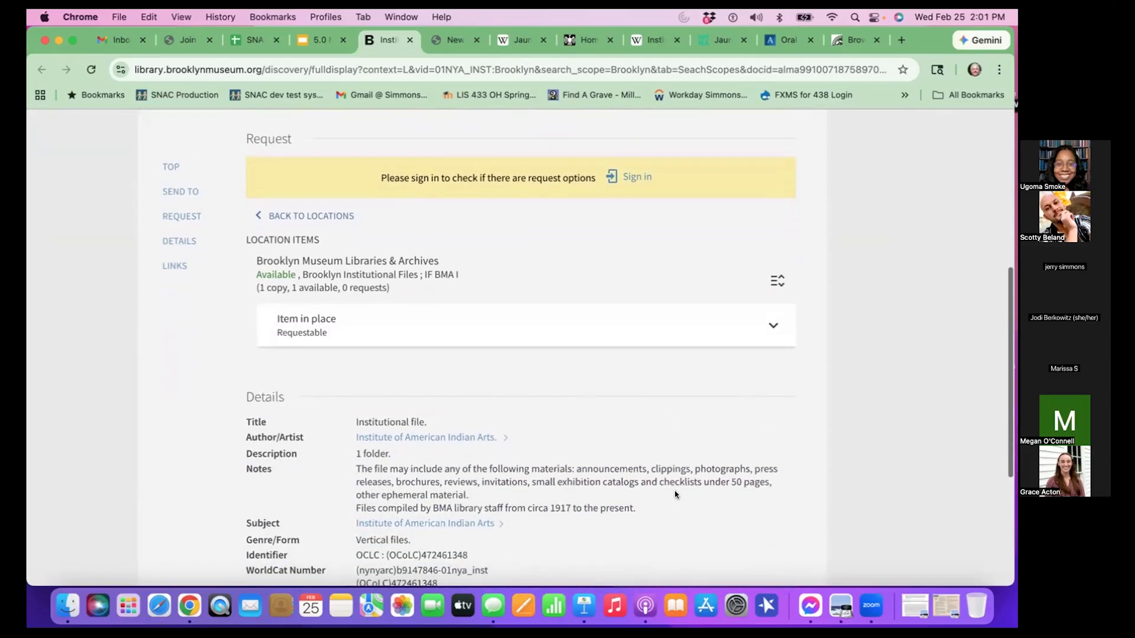
{"action": "scroll", "coordinate": [675, 495], "scroll_direction": "down", "scroll_amount": 2}
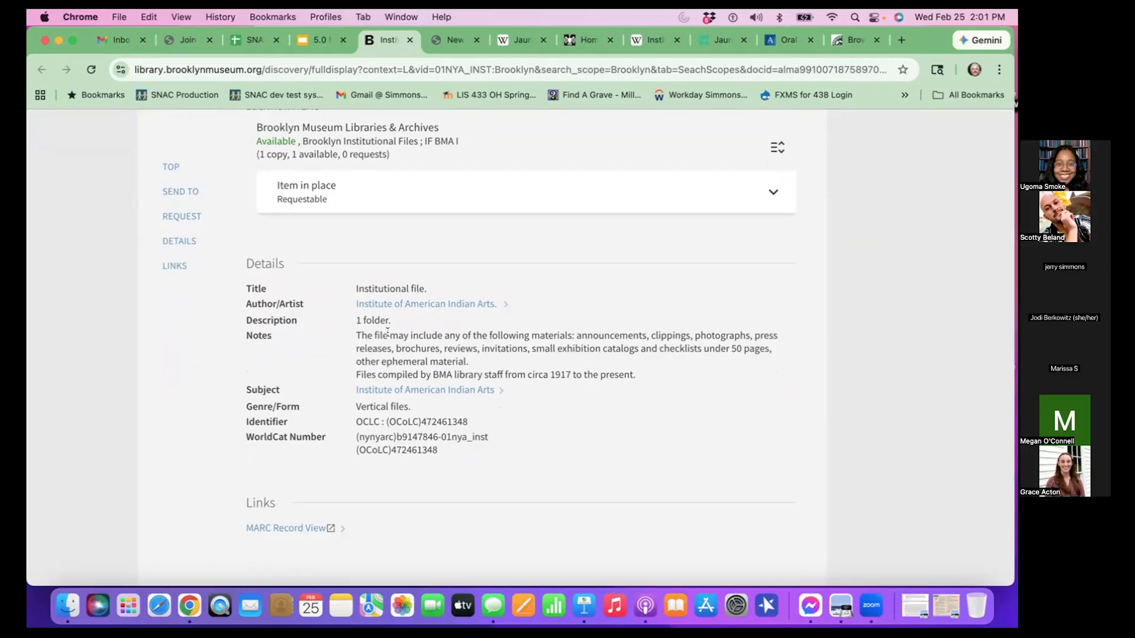
- Start a new resource relation in SNAC and copy the Institutional file record's permalink from Brooklyn Museum Libraries
{"action": "left_click", "coordinate": [460, 40]}
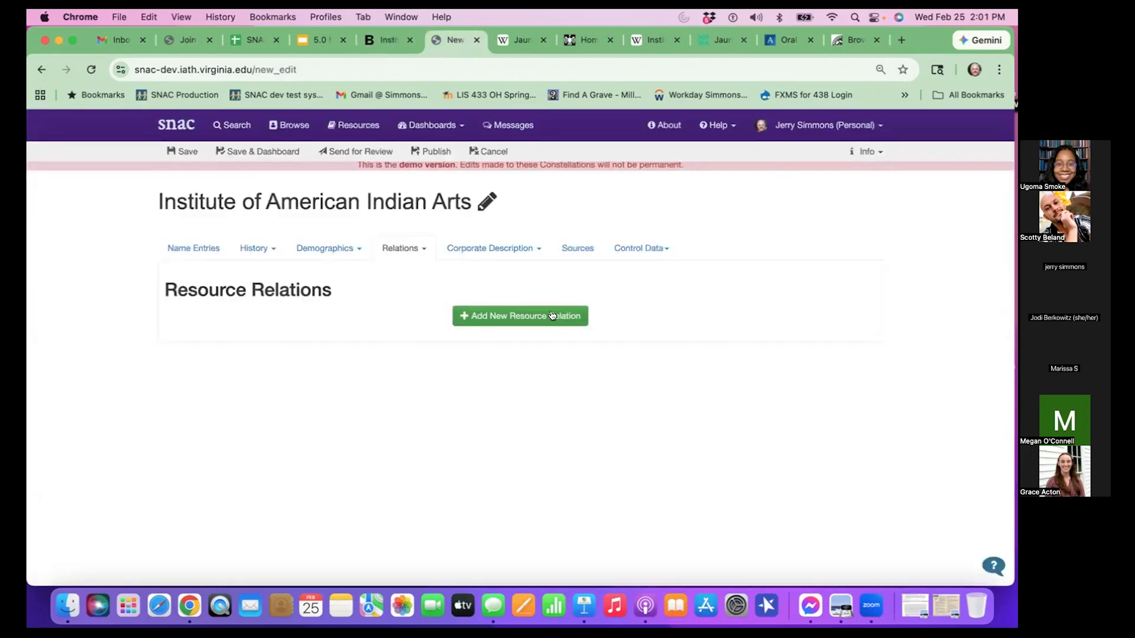
{"action": "left_click", "coordinate": [573, 316]}
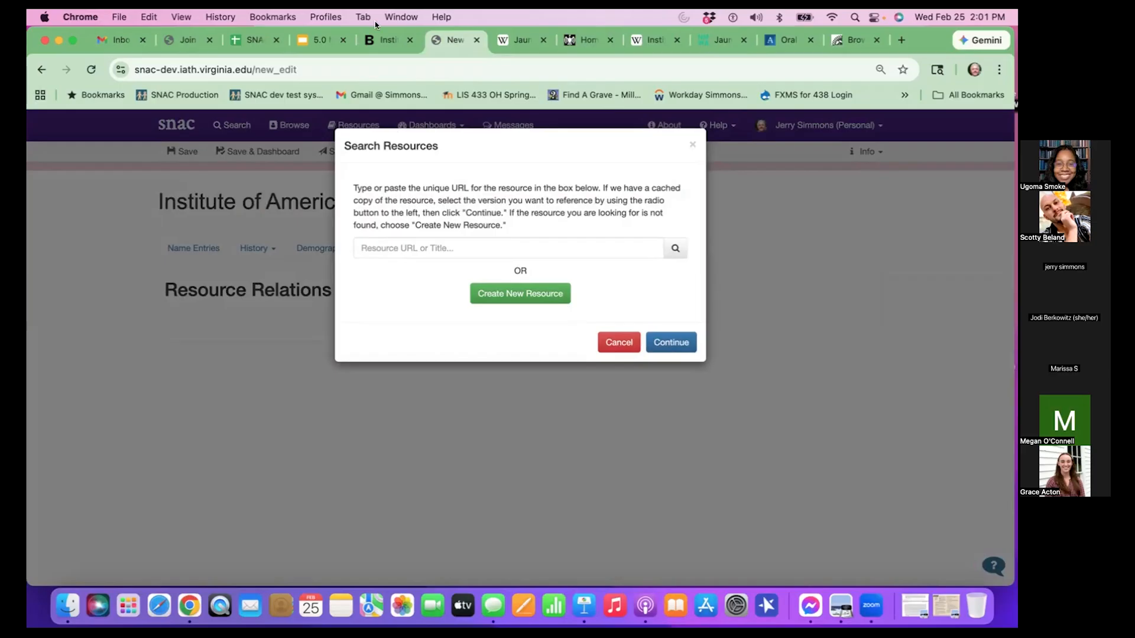
{"action": "left_click", "coordinate": [382, 36]}
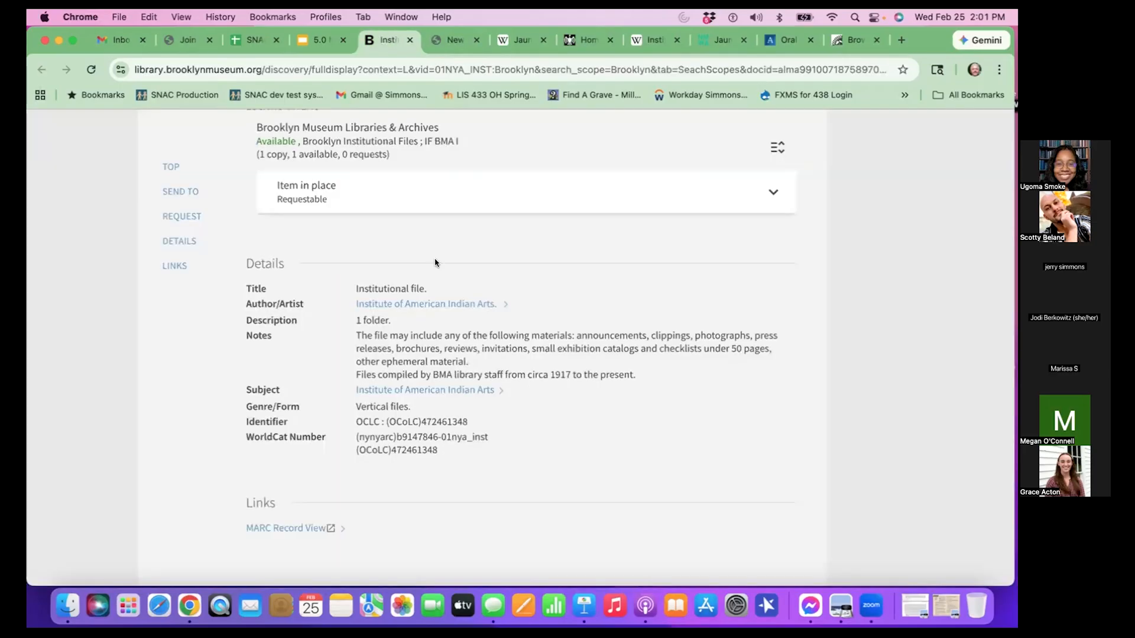
{"action": "scroll", "coordinate": [435, 262], "scroll_direction": "up", "scroll_amount": 5}
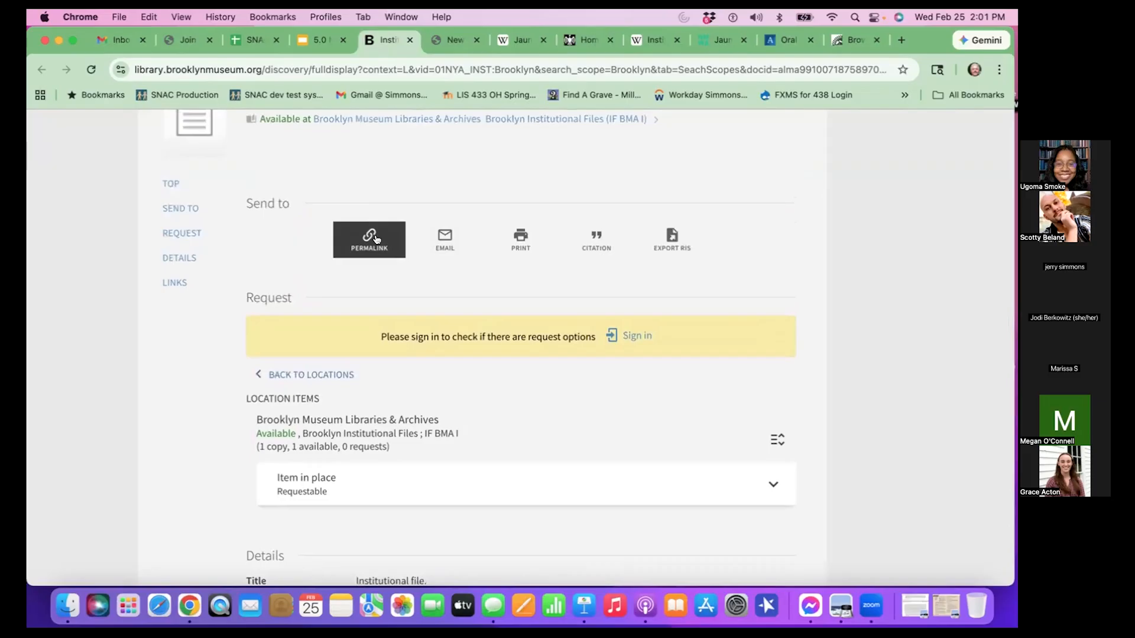
{"action": "left_click", "coordinate": [375, 239]}
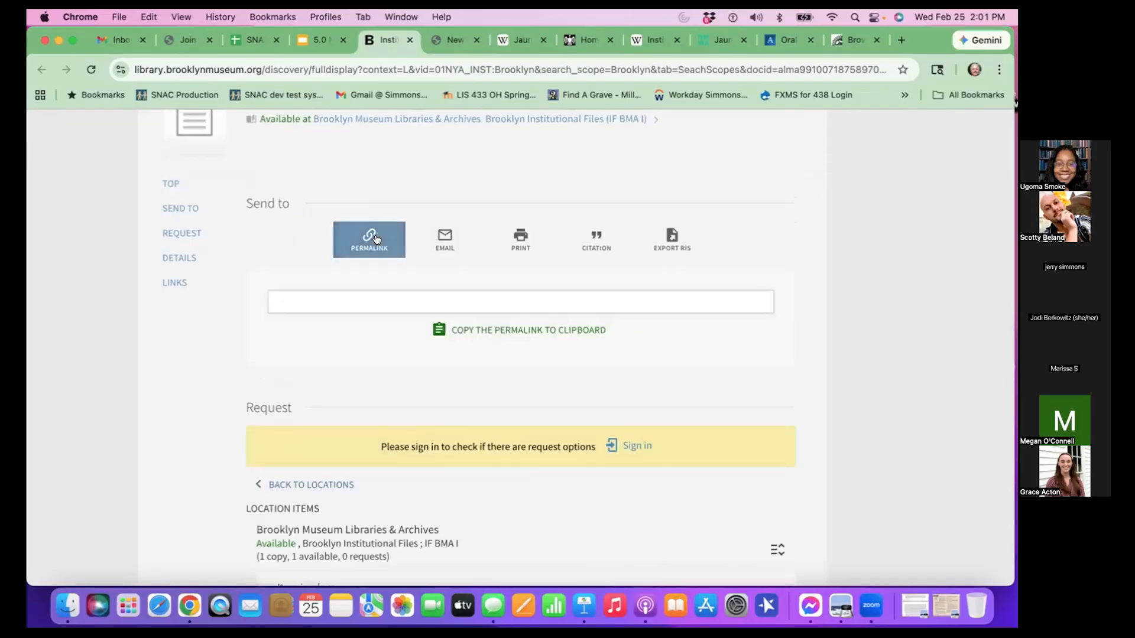
{"action": "left_click", "coordinate": [581, 342]}
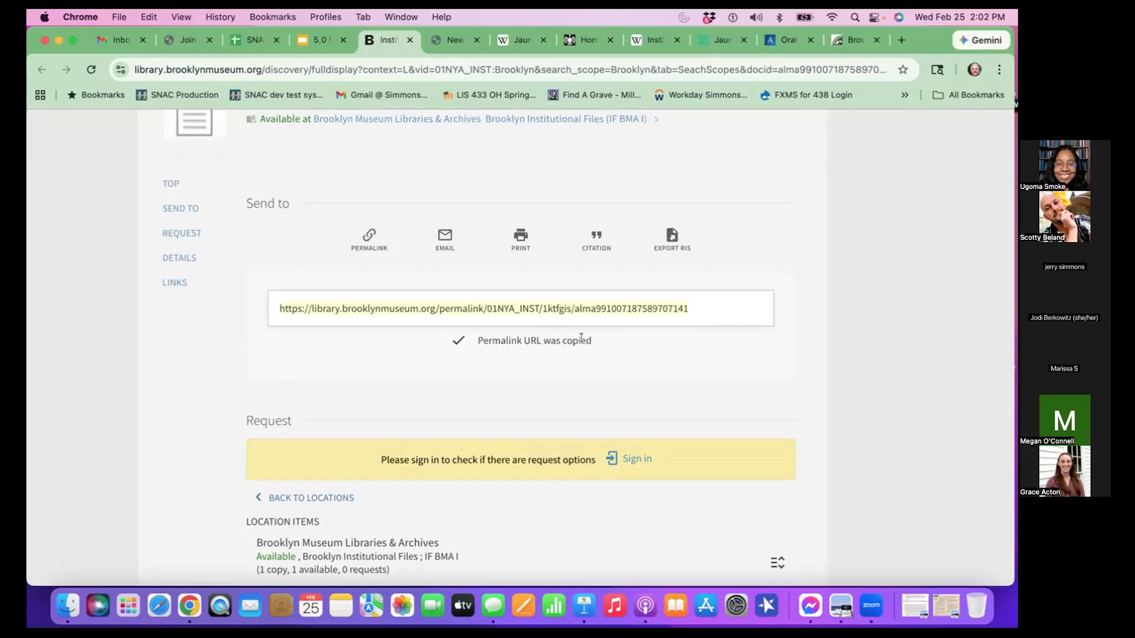
- Return to SNAC's resource search and activate the resource URL or title field for entry
{"action": "left_click", "coordinate": [447, 42]}
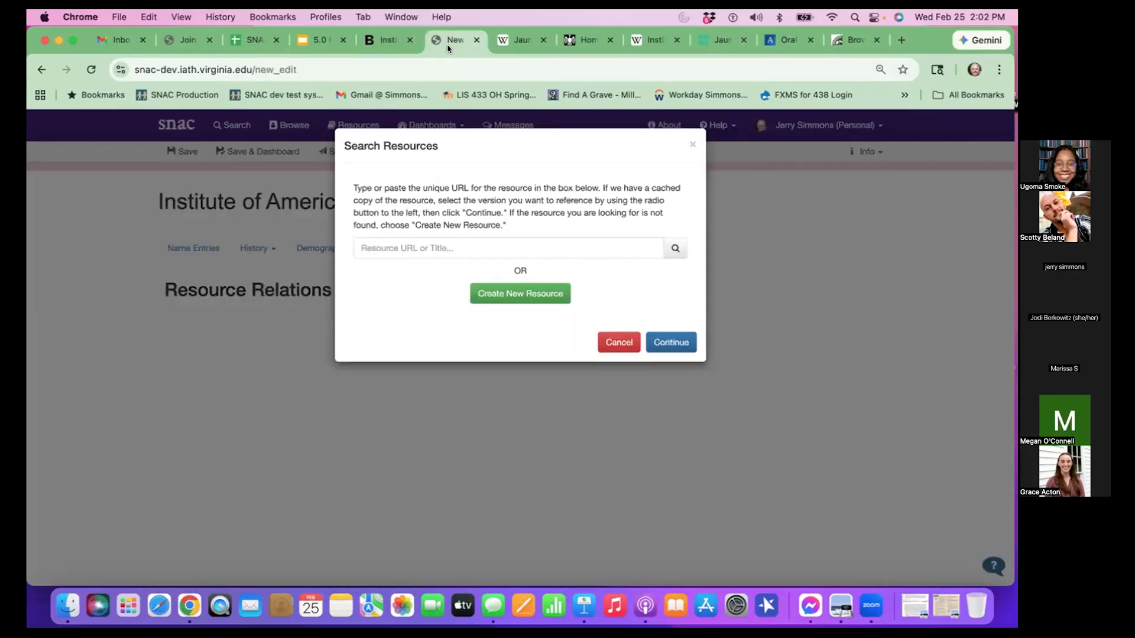
{"action": "left_click", "coordinate": [477, 241]}
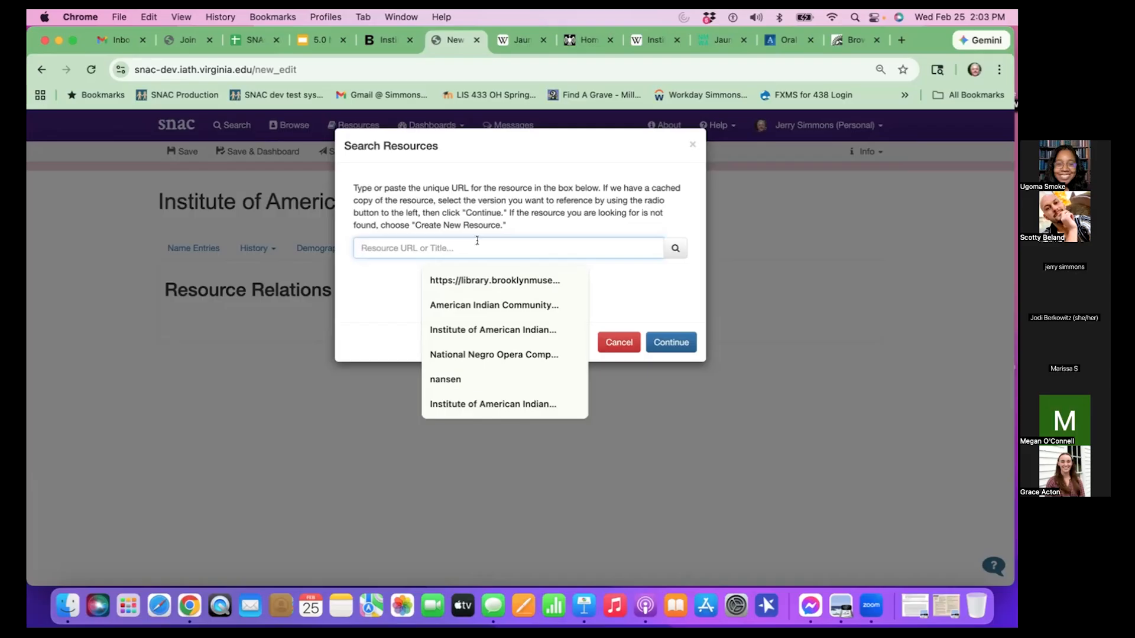
- Search SNAC's resources for the copied Institutional file permalink and start creating a new resource with that link
{"action": "key", "text": "super+v"}
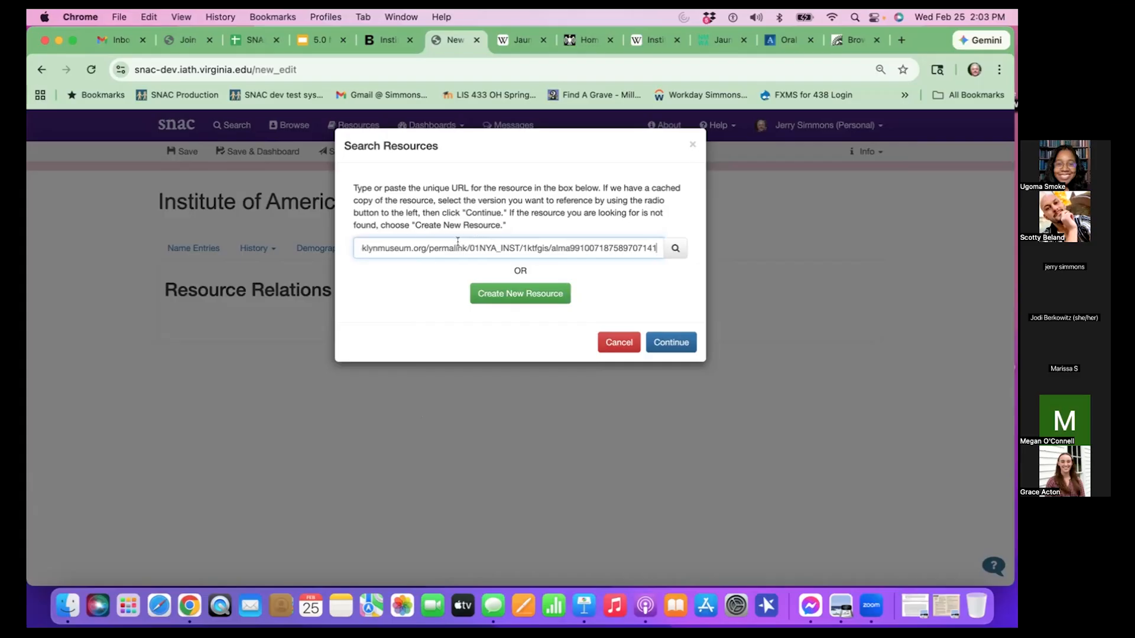
{"action": "left_click", "coordinate": [677, 251]}
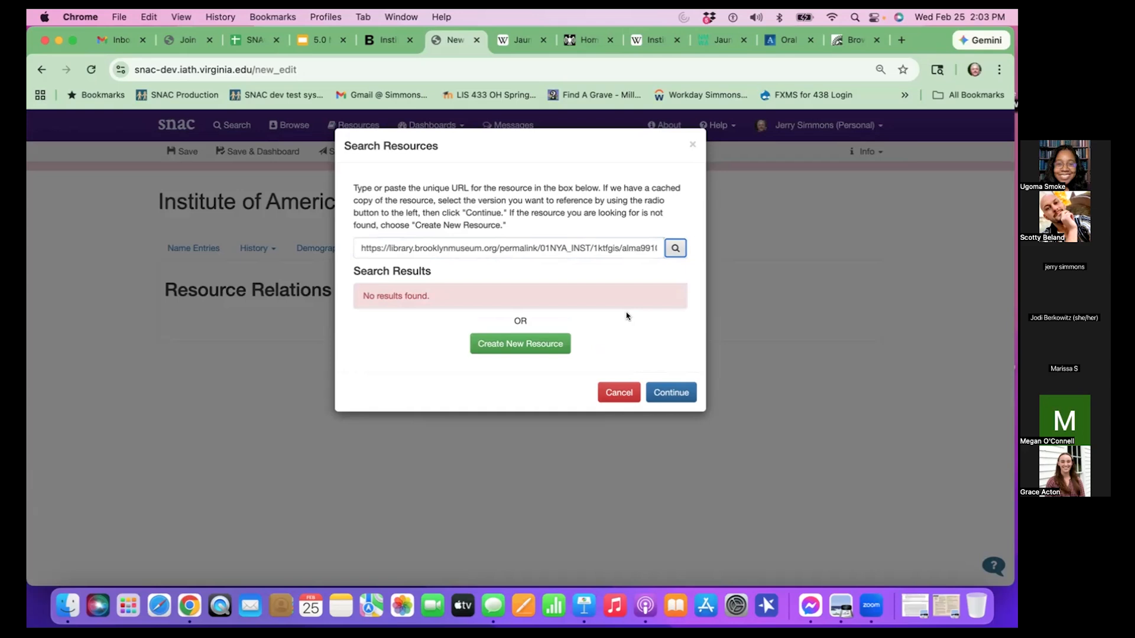
{"action": "left_click", "coordinate": [555, 343]}
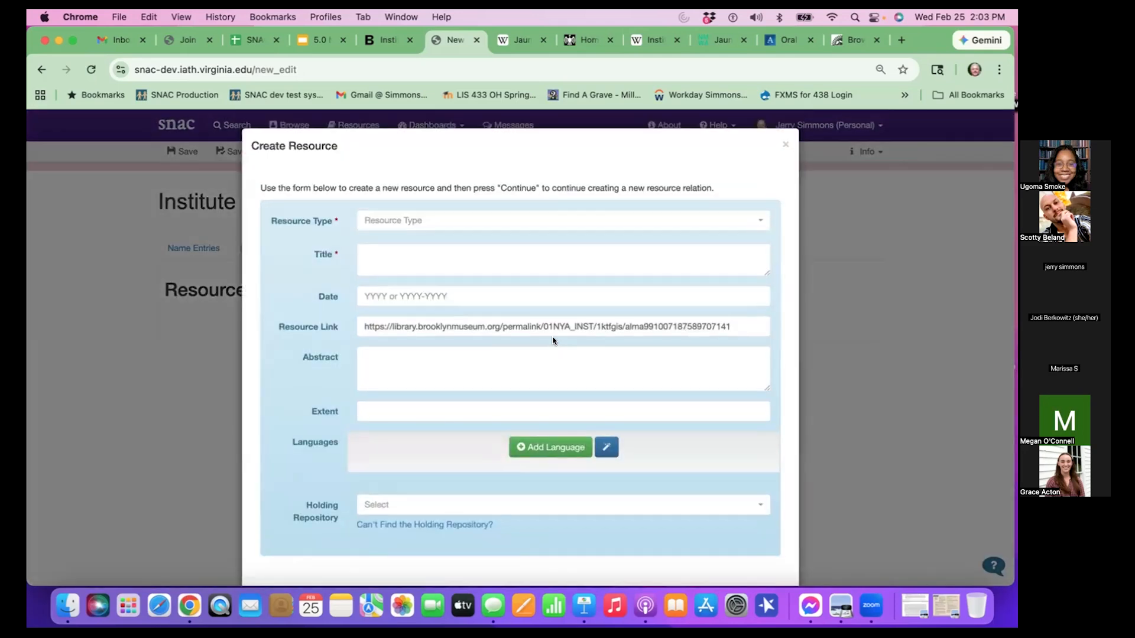
- Set the new resource's type to ArchivalResource
{"action": "scroll", "coordinate": [631, 357], "scroll_direction": "down", "scroll_amount": 2}
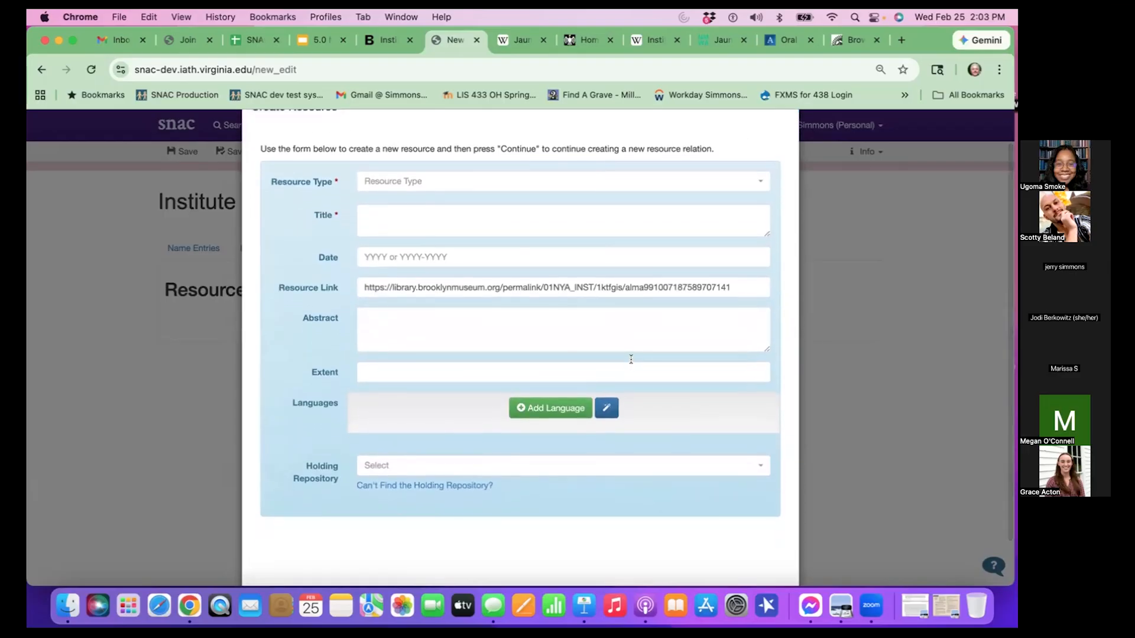
{"action": "key", "text": "super+minus"}
{"action": "scroll", "coordinate": [627, 355], "scroll_direction": "up", "scroll_amount": 1}
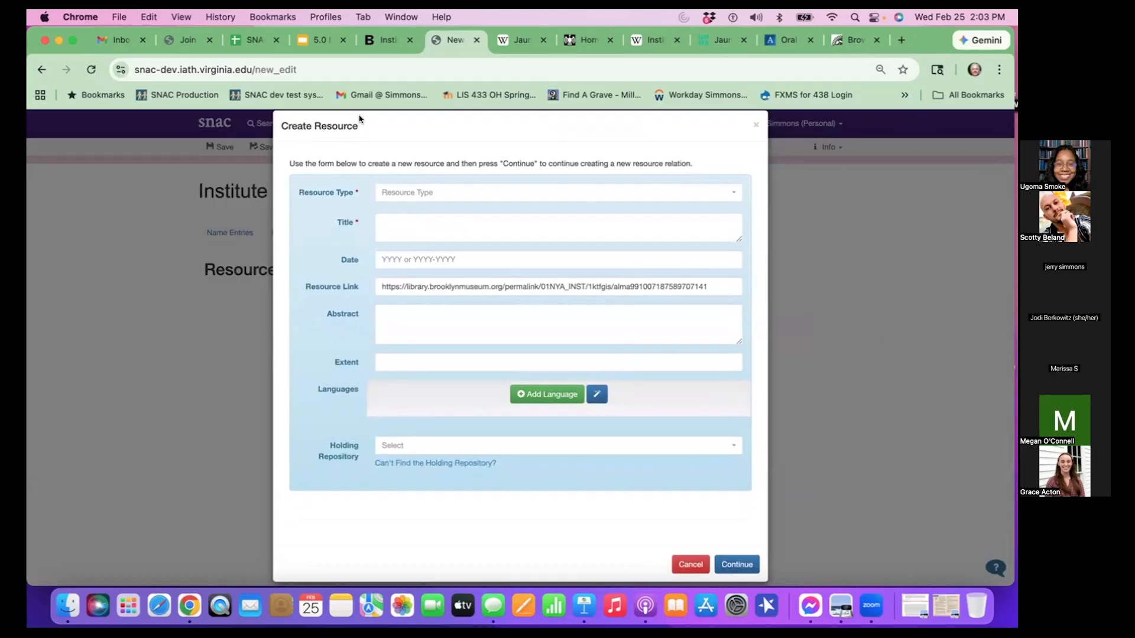
{"action": "left_click", "coordinate": [427, 190]}
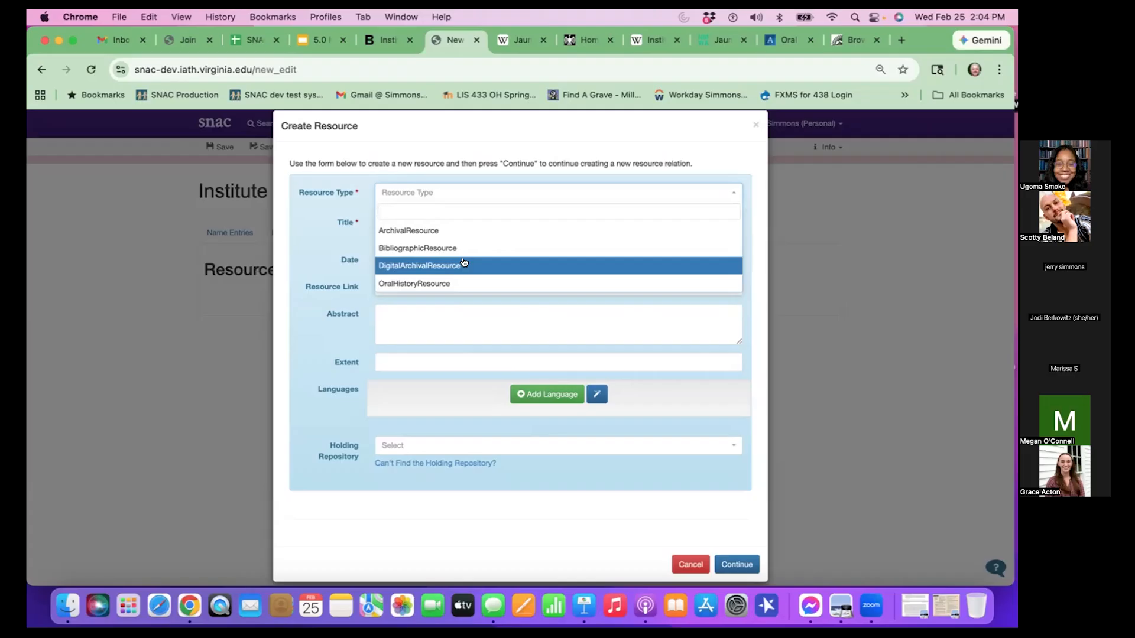
{"action": "left_click", "coordinate": [471, 230]}
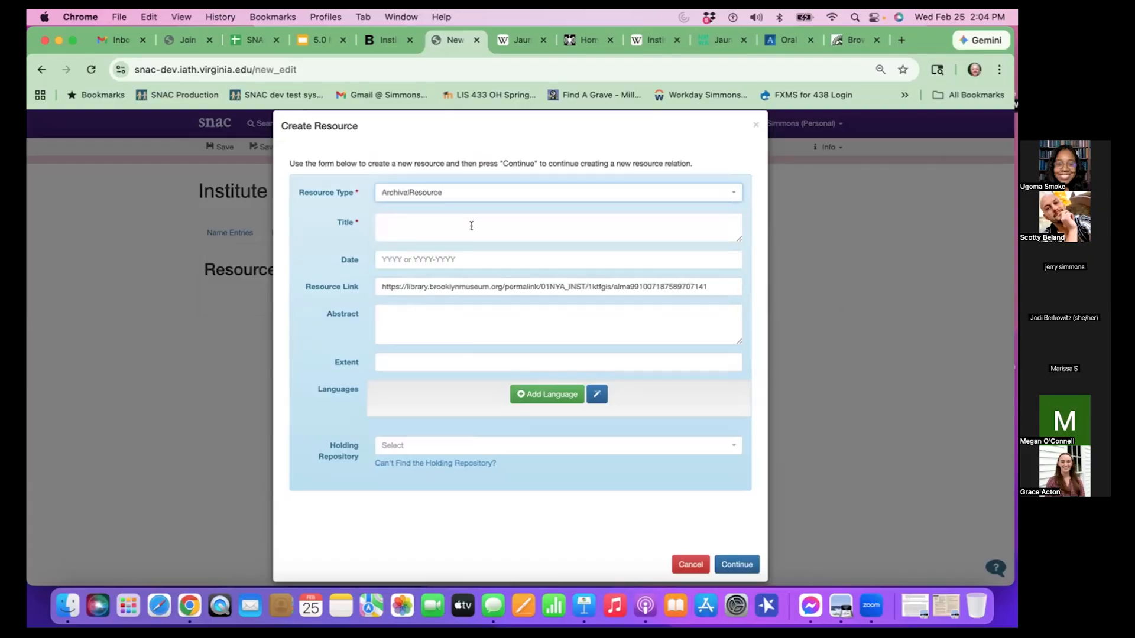
- Copy the title "Institutional file." from the Brooklyn Museum Libraries record into the SNAC resource's title
{"action": "left_click", "coordinate": [471, 226]}
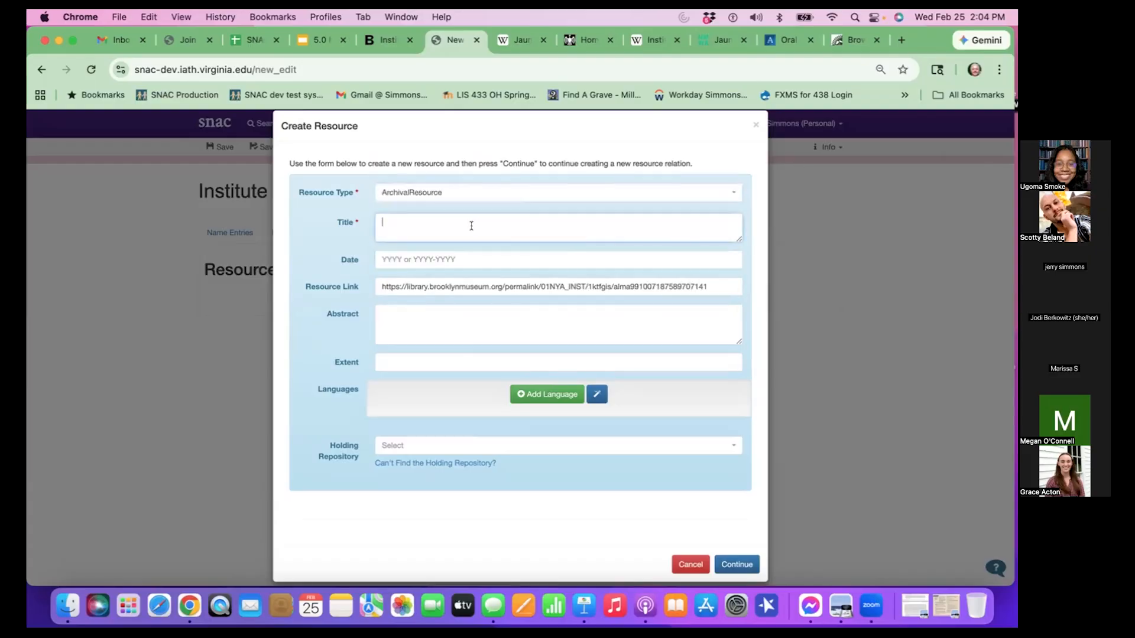
{"action": "left_click", "coordinate": [385, 39]}
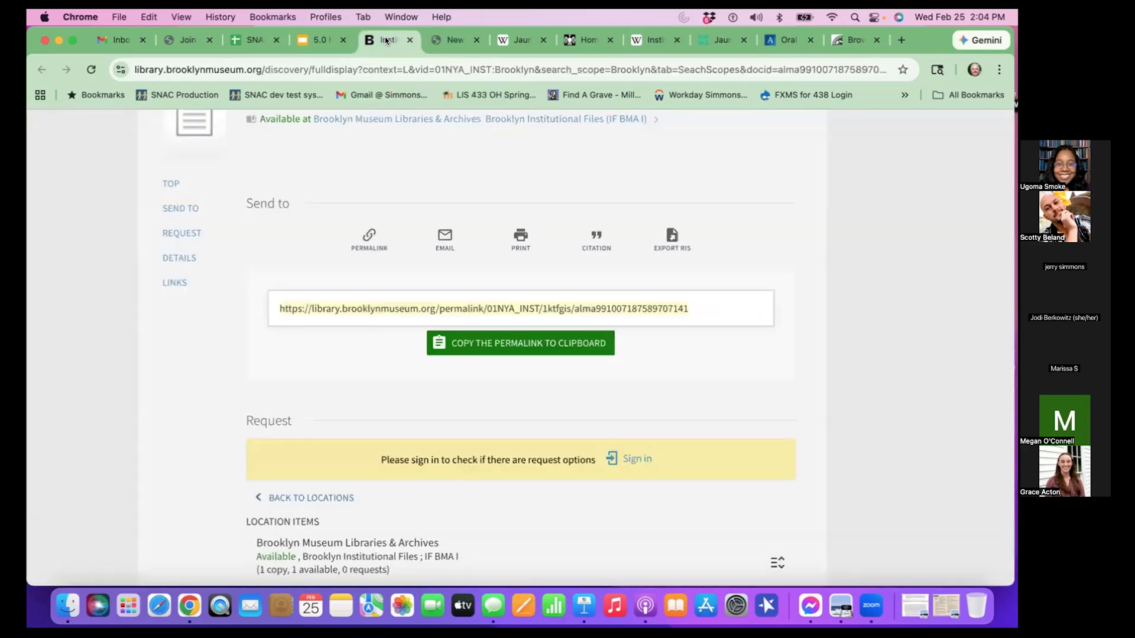
{"action": "scroll", "coordinate": [450, 363], "scroll_direction": "down", "scroll_amount": 3}
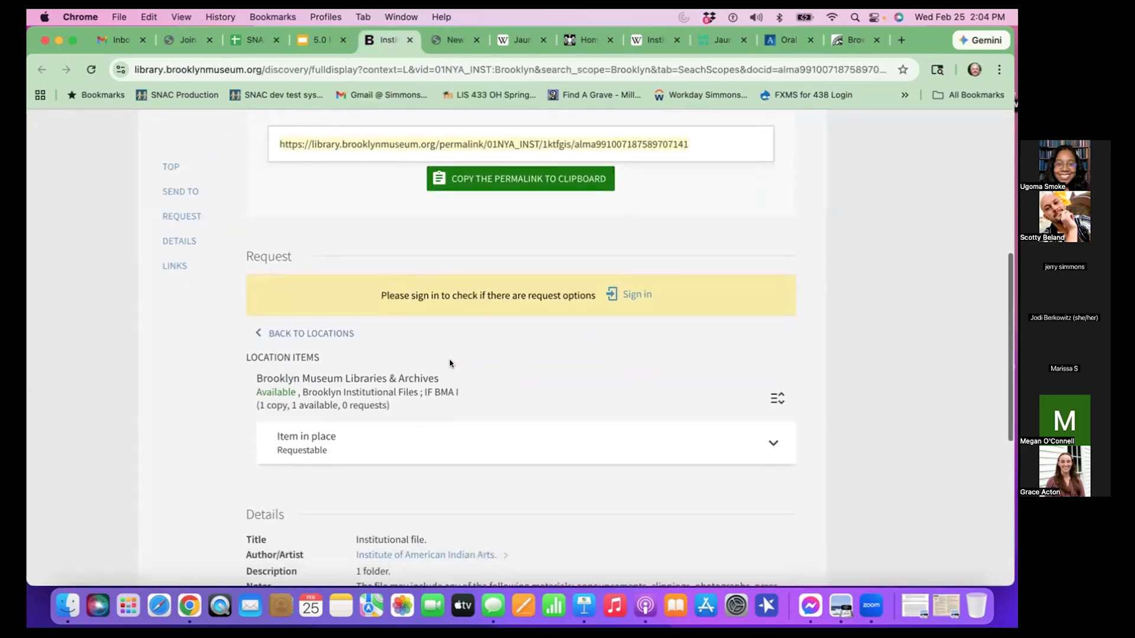
{"action": "scroll", "coordinate": [450, 363], "scroll_direction": "down", "scroll_amount": 3}
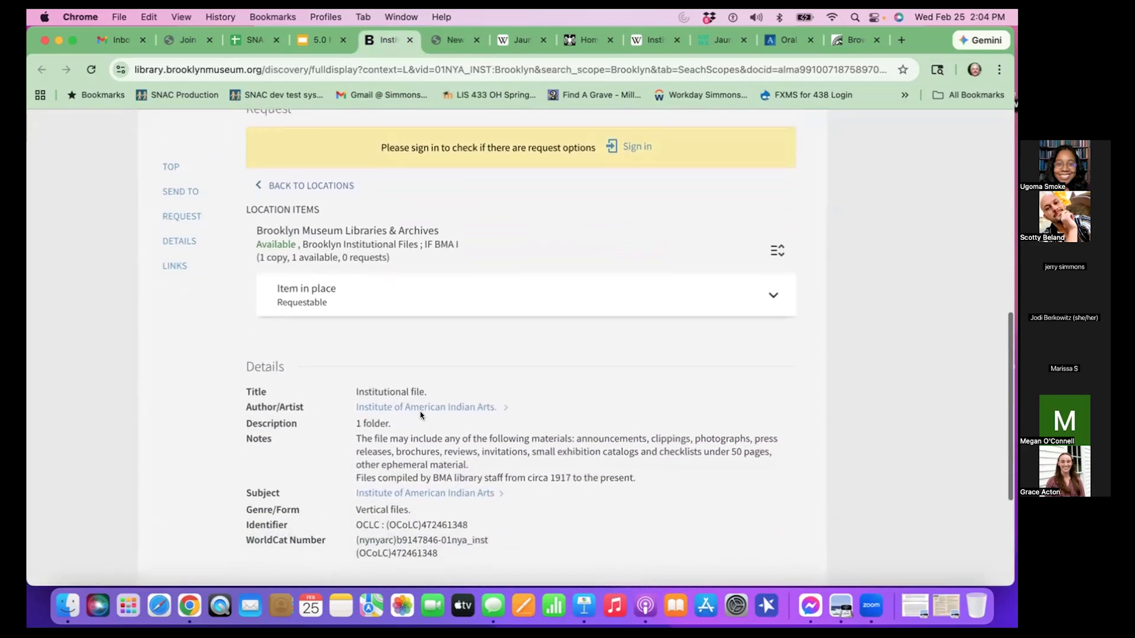
{"action": "double_click", "coordinate": [404, 386]}
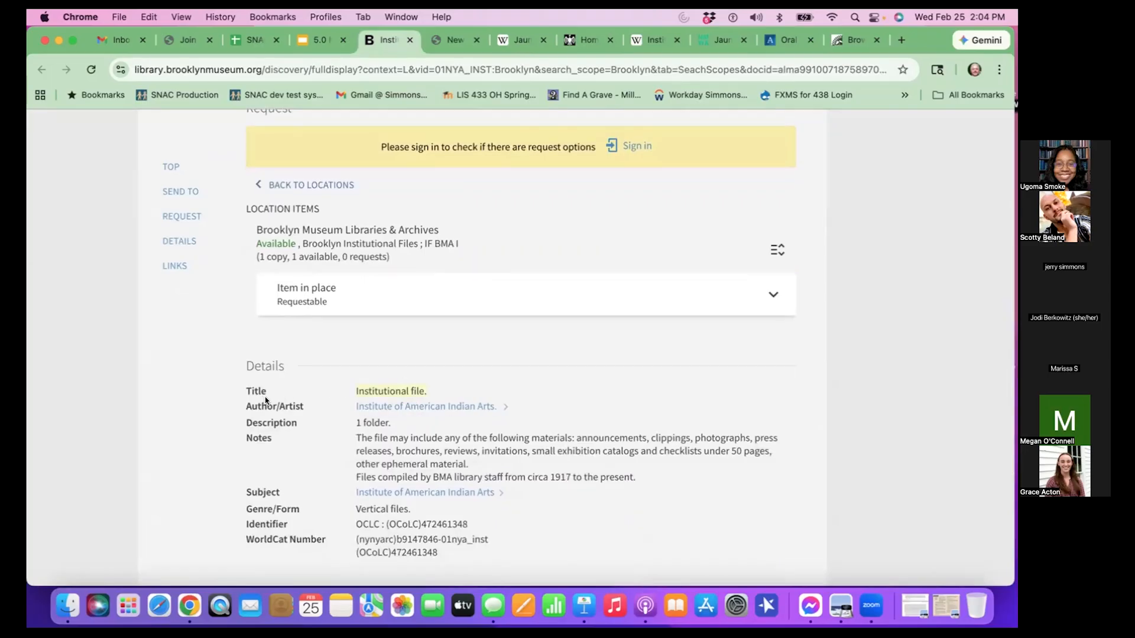
{"action": "scroll", "coordinate": [285, 414], "scroll_direction": "down", "scroll_amount": 2}
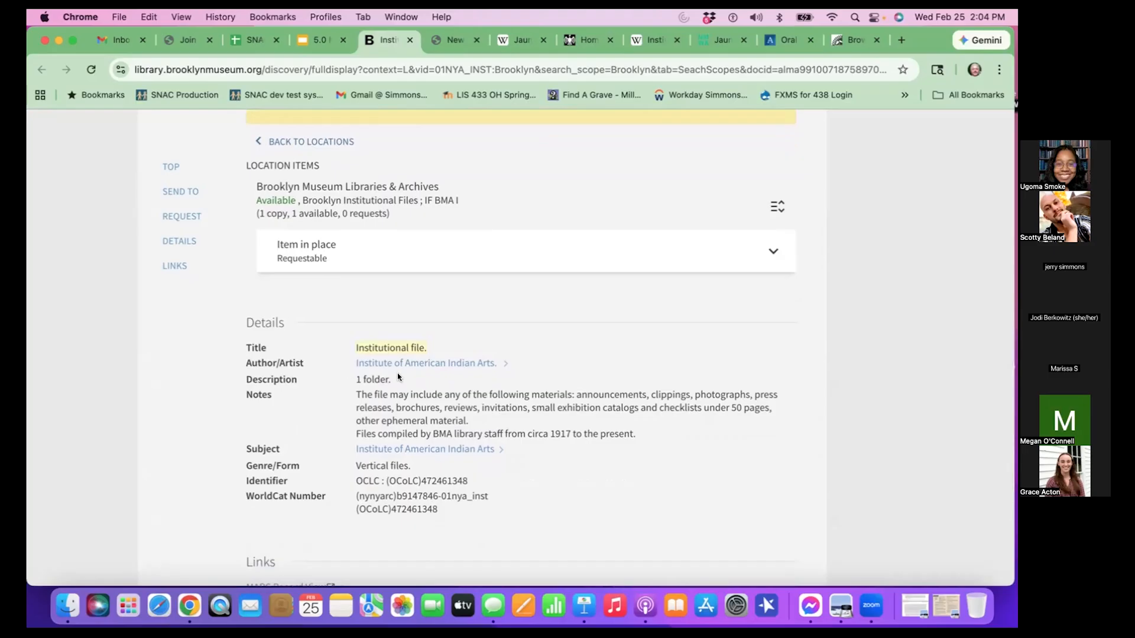
{"action": "left_click", "coordinate": [452, 45]}
{"action": "type", "text": "Institutional file."}
{"action": "key", "text": "BackSpace"}
- Copy "1 folder" from the Brooklyn Museum record's description into the SNAC resource's extent, leaving the date blank
{"action": "left_click", "coordinate": [449, 259]}
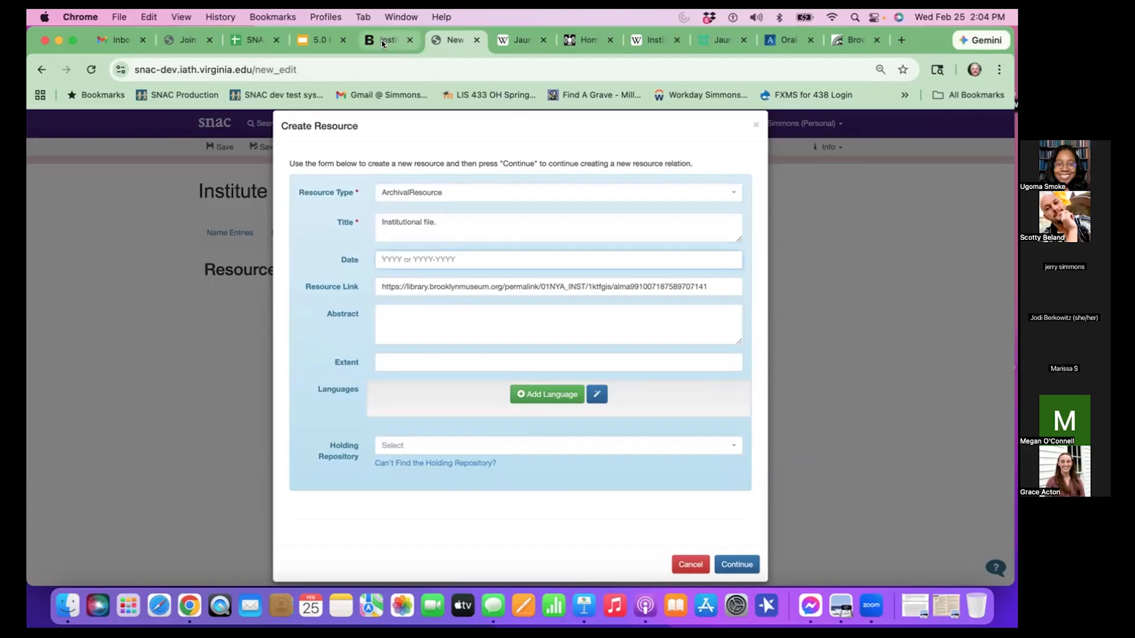
{"action": "mouse_move", "coordinate": [356, 260]}
{"action": "mouse_move", "coordinate": [344, 291]}
{"action": "mouse_move", "coordinate": [359, 359]}
{"action": "left_click", "coordinate": [388, 45]}
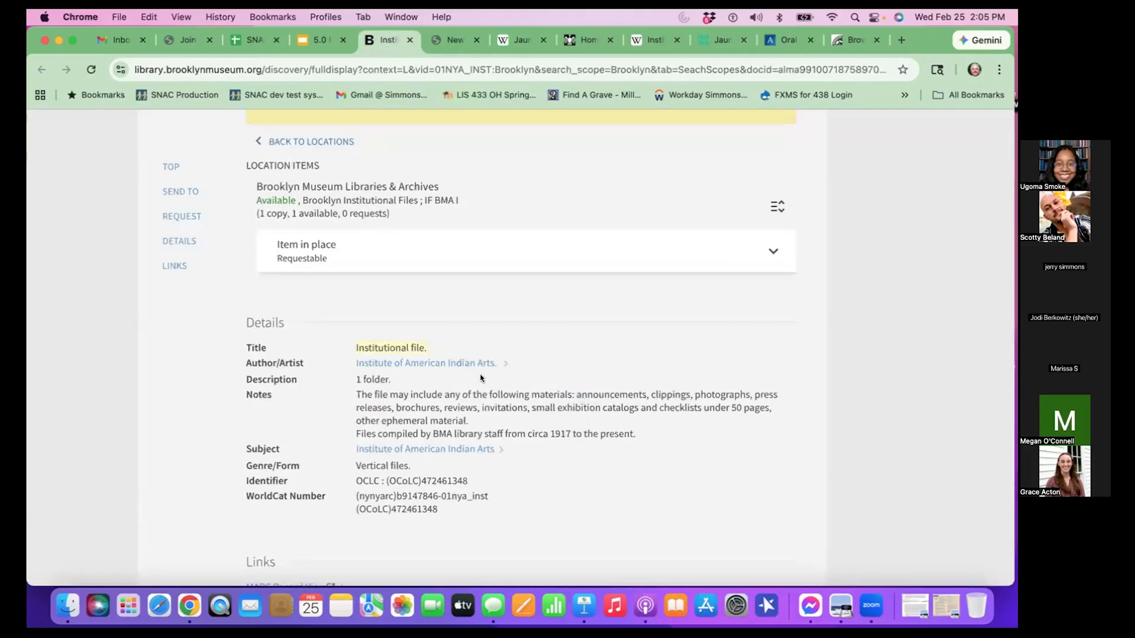
{"action": "scroll", "coordinate": [454, 387], "scroll_direction": "down", "scroll_amount": 1}
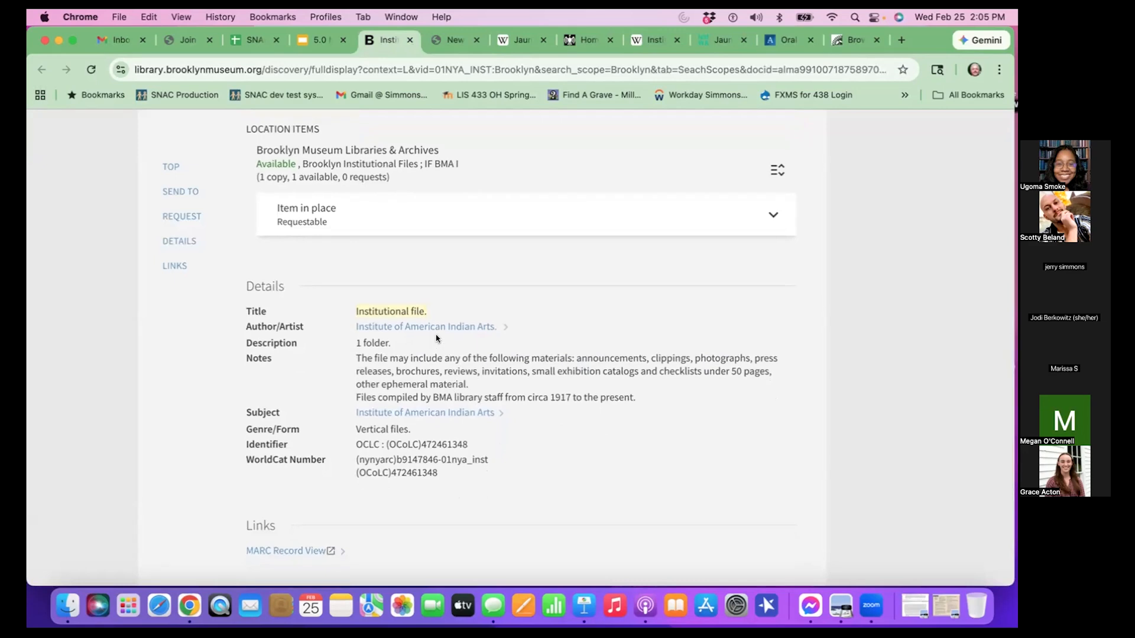
{"action": "scroll", "coordinate": [434, 337], "scroll_direction": "down", "scroll_amount": 1}
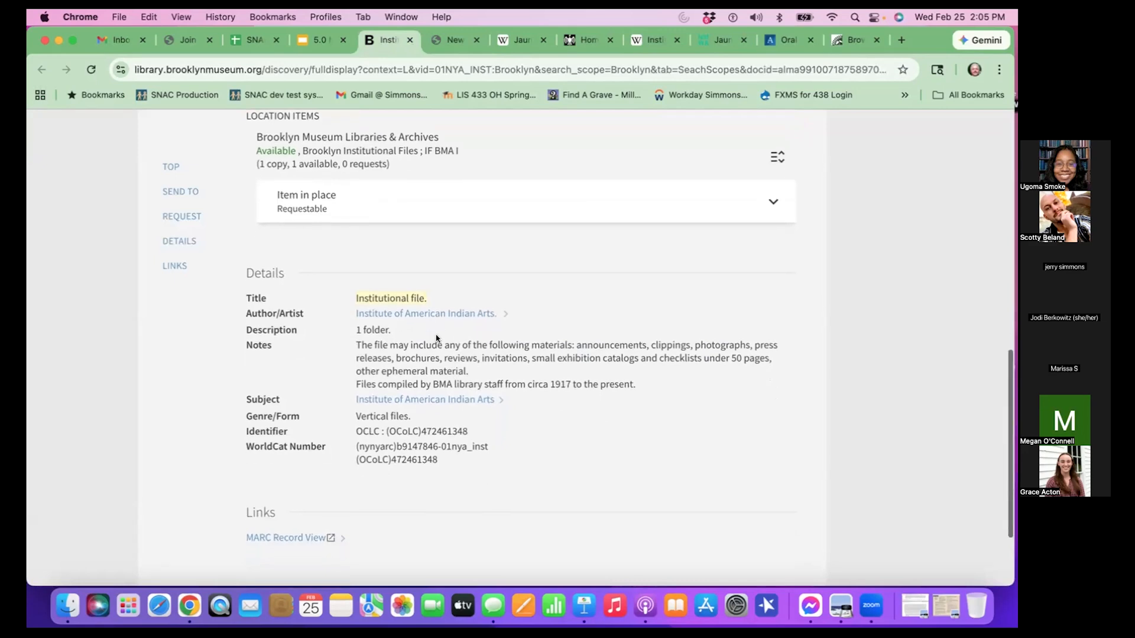
{"action": "left_click_drag", "start_coordinate": [355, 327], "coordinate": [387, 329]}
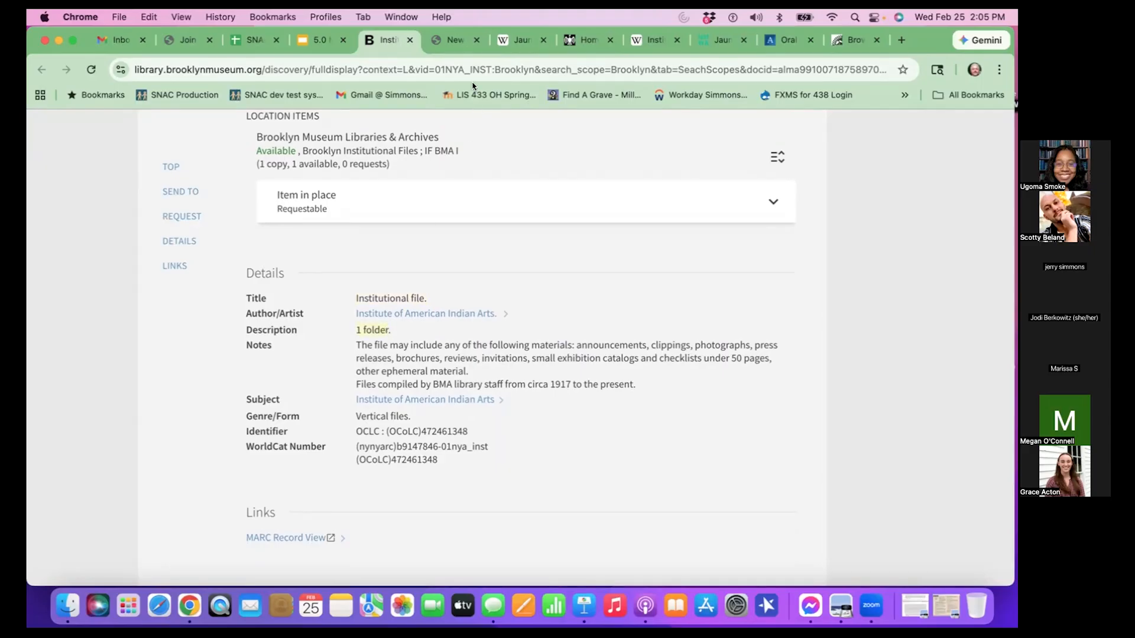
{"action": "left_click", "coordinate": [454, 40]}
{"action": "left_click", "coordinate": [435, 361]}
{"action": "type", "text": "1 folder"}
- Copy the two-sentence notes text from the Brooklyn Museum record into the SNAC resource's abstract
{"action": "left_click", "coordinate": [437, 329]}
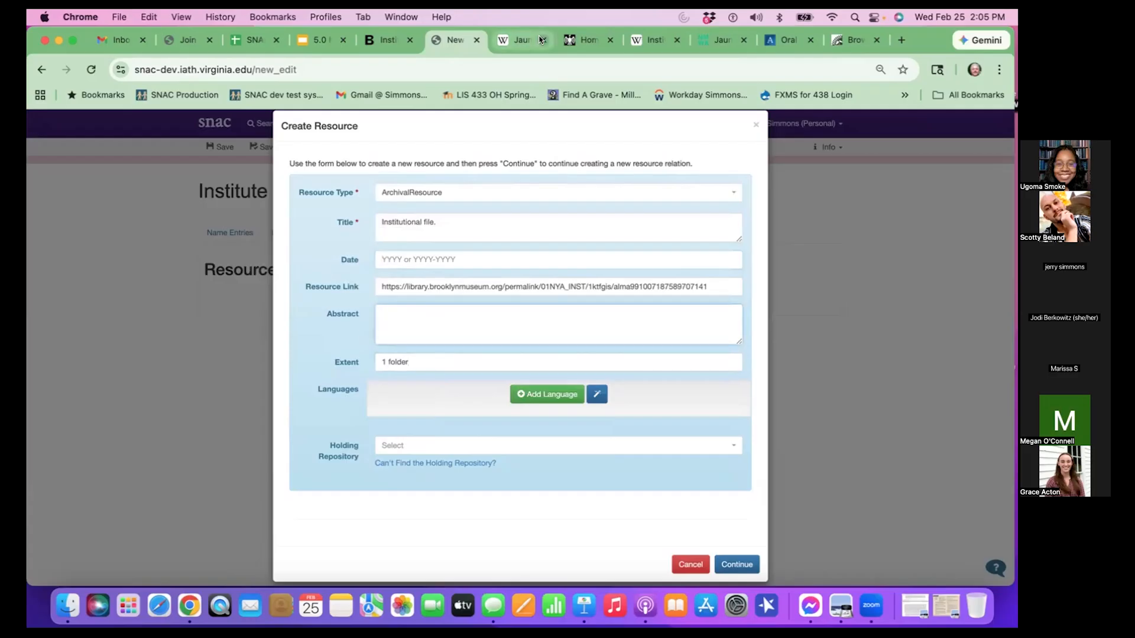
{"action": "left_click", "coordinate": [384, 36]}
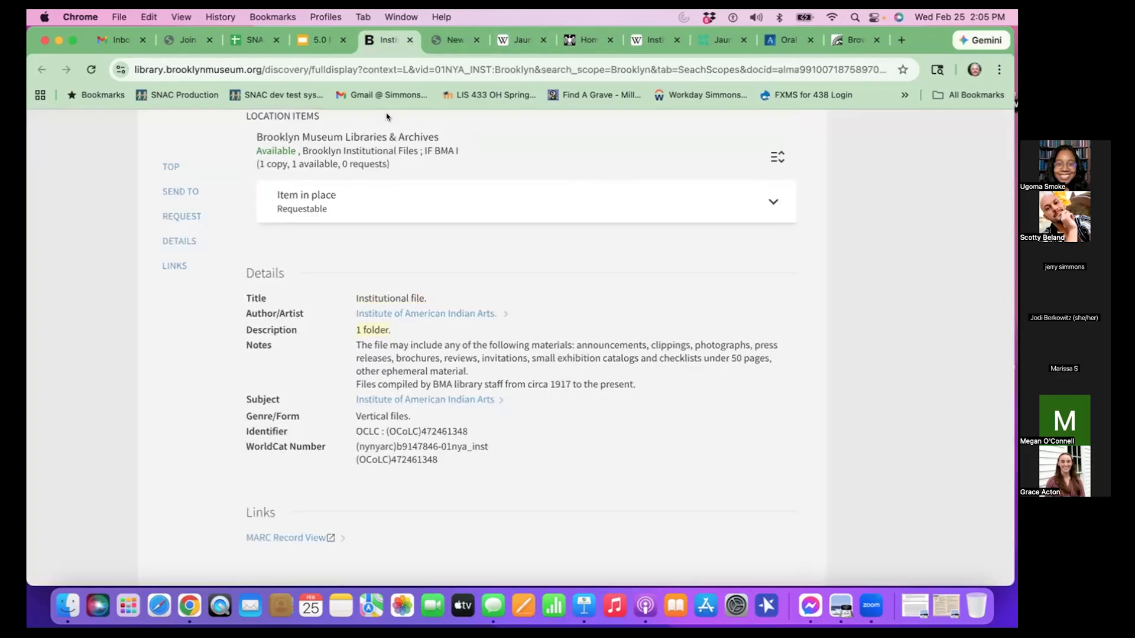
{"action": "scroll", "coordinate": [361, 292], "scroll_direction": "down", "scroll_amount": 1}
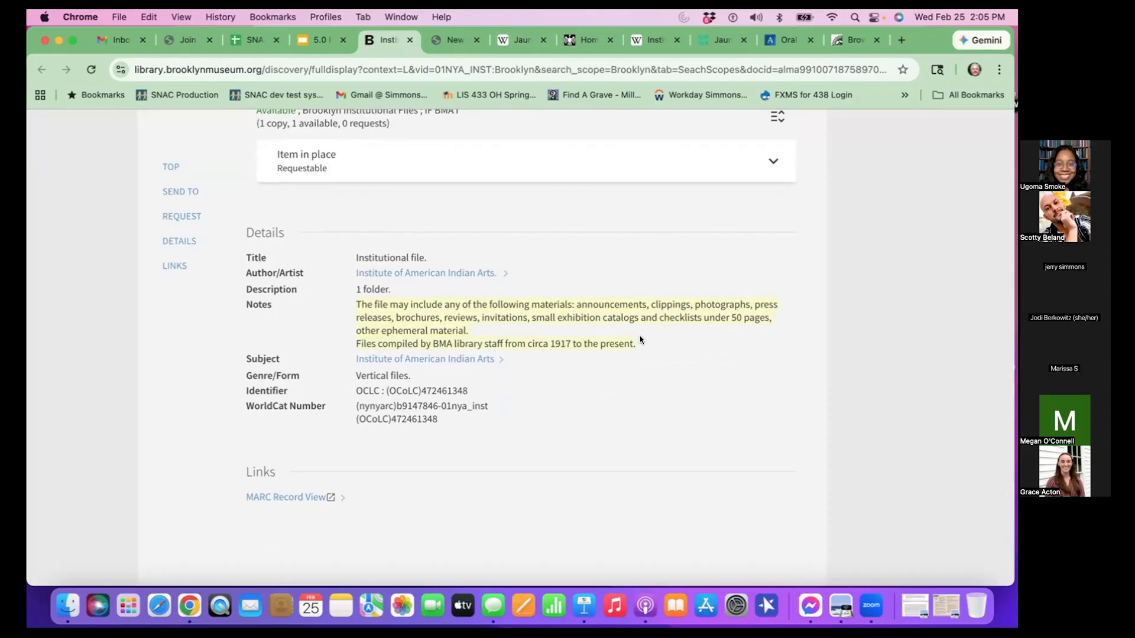
{"action": "left_click", "coordinate": [459, 48]}
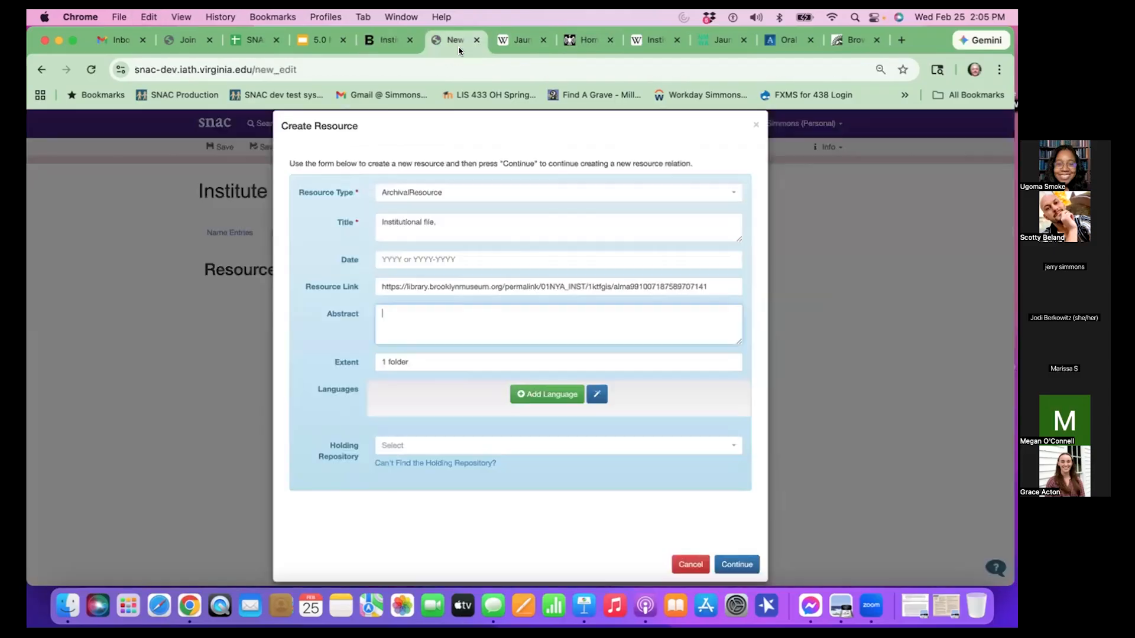
{"action": "type", "text": "The file may include any of the following materials: announcements, clippings, photographs, press releases, brochures, reviews, invitations, small exhibition catalogs and checklists under 50 pages, other ephemeral material.\\nFiles compiled by BMA library staff from circa 1917 to the present."}
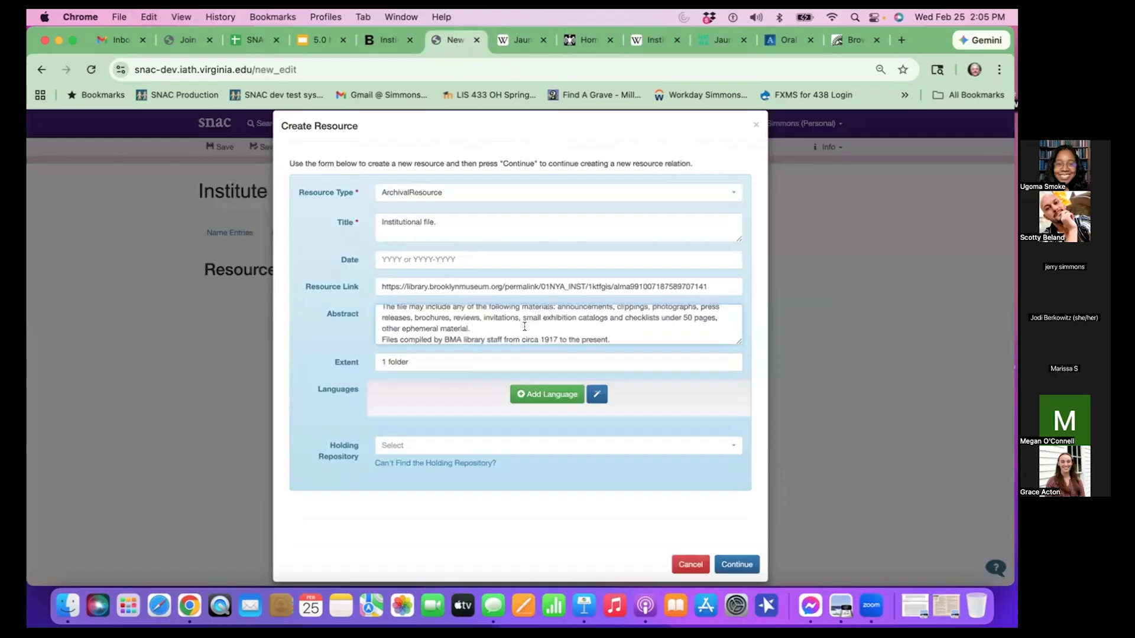
- Remove the abstract's leading blank line and join its two sentences into one paragraph, resizing the text box to fit the form
{"action": "left_click_drag", "start_coordinate": [739, 342], "coordinate": [762, 394]}
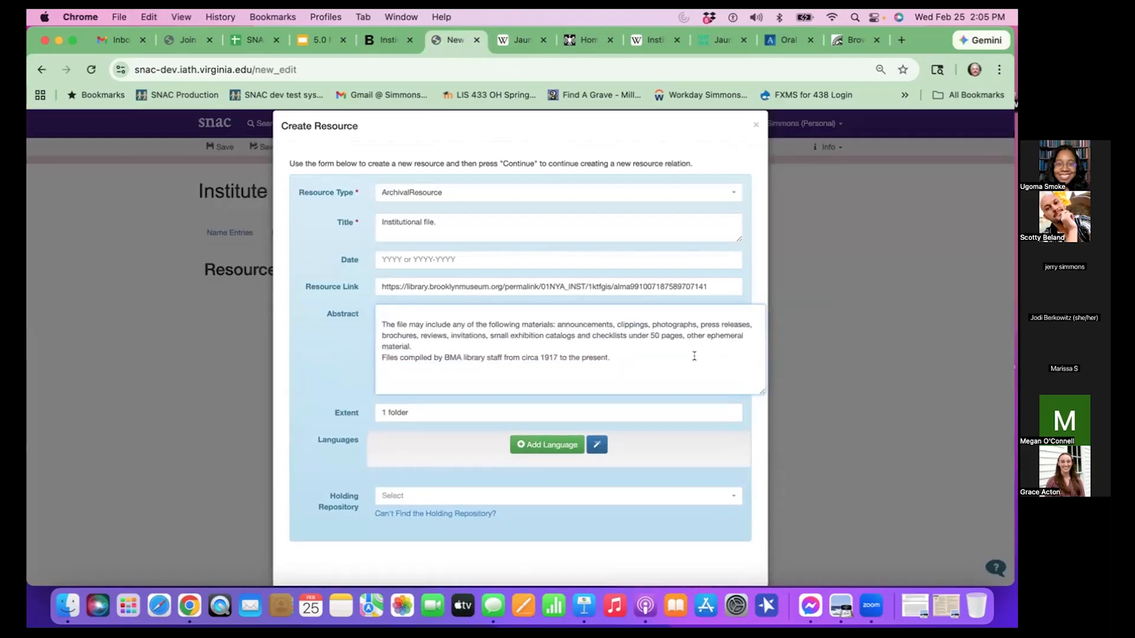
{"action": "left_click", "coordinate": [384, 325]}
{"action": "key", "text": "Up"}
{"action": "key", "text": "BackSpace"}
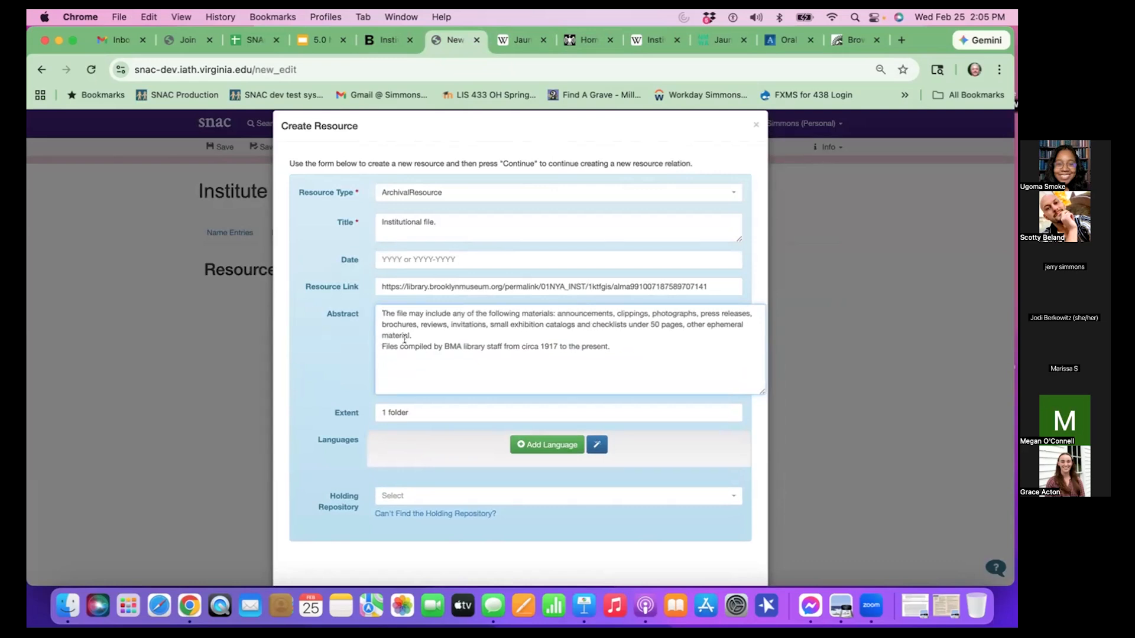
{"action": "left_click", "coordinate": [383, 343]}
{"action": "key", "text": "BackSpace"}
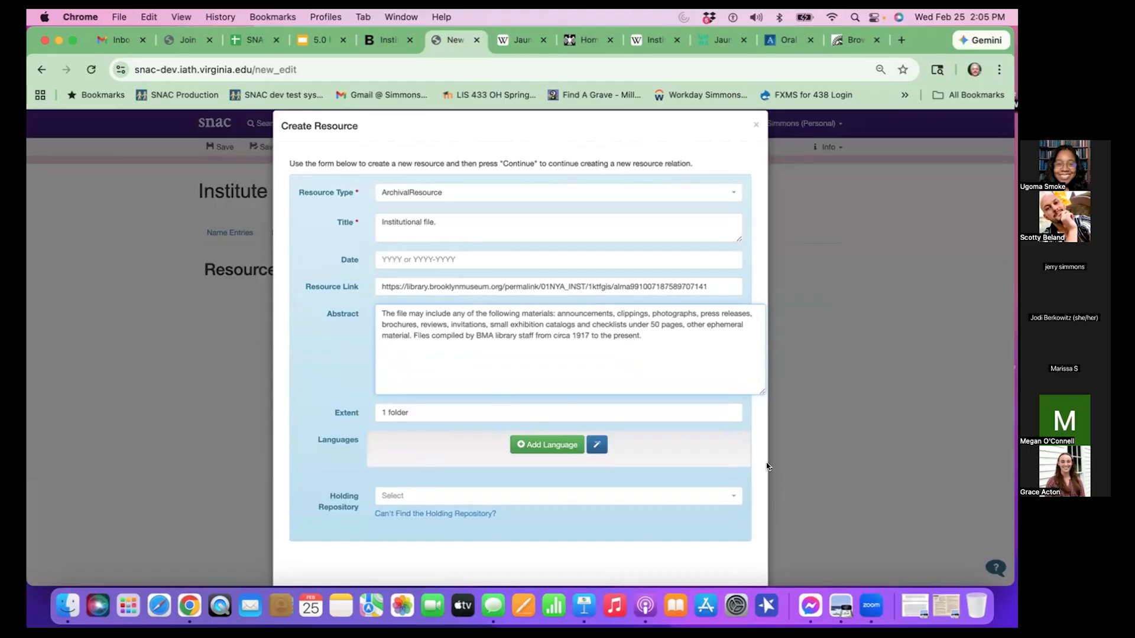
{"action": "left_click_drag", "start_coordinate": [762, 391], "coordinate": [717, 364]}
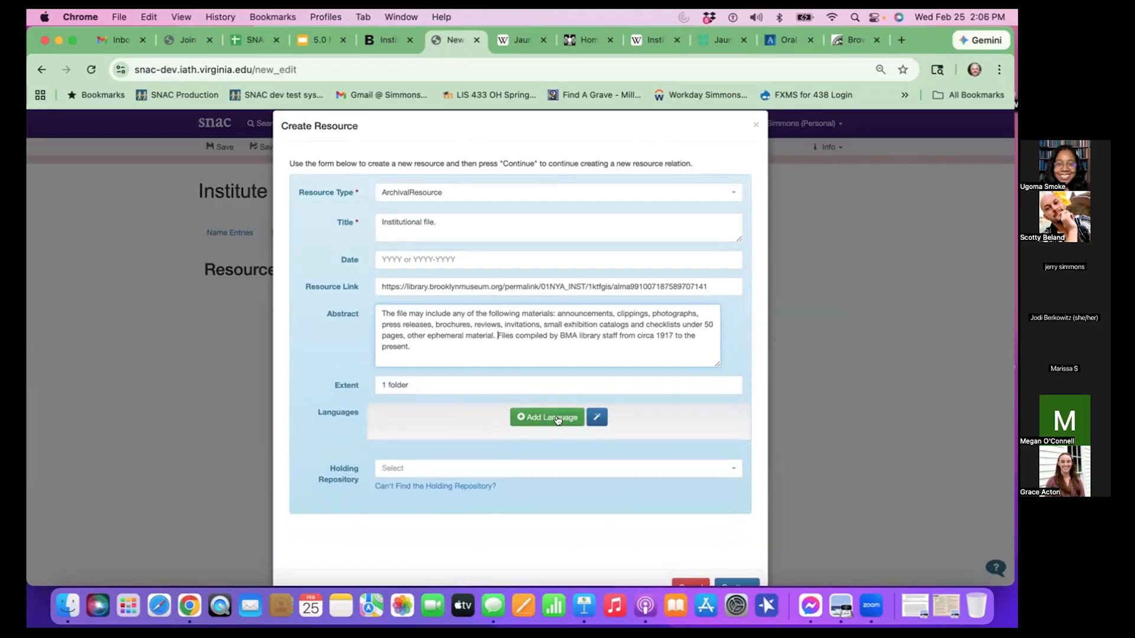
- Add a language entry to the resource and set its language to fra and its script to Cyrl
{"action": "left_click", "coordinate": [596, 417]}
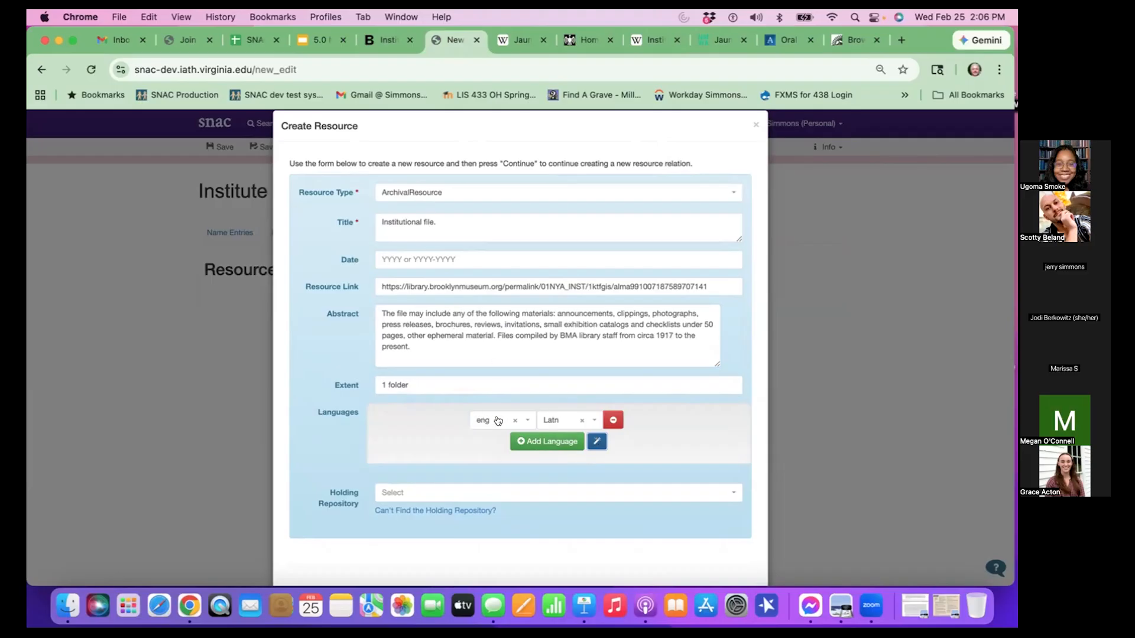
{"action": "left_click", "coordinate": [513, 422]}
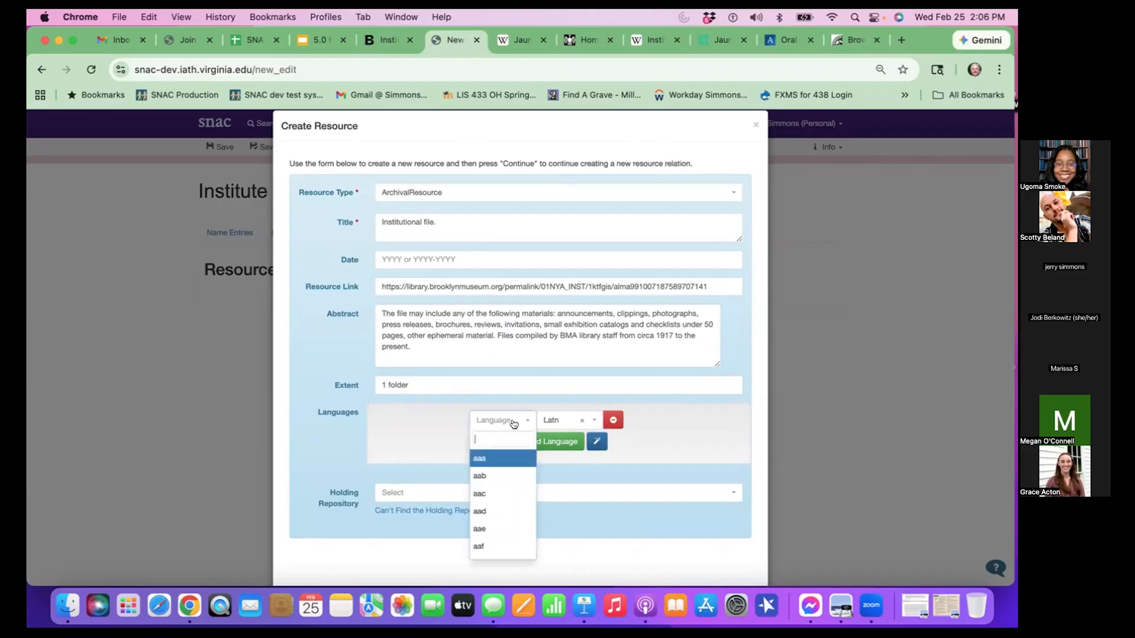
{"action": "type", "text": "fra"}
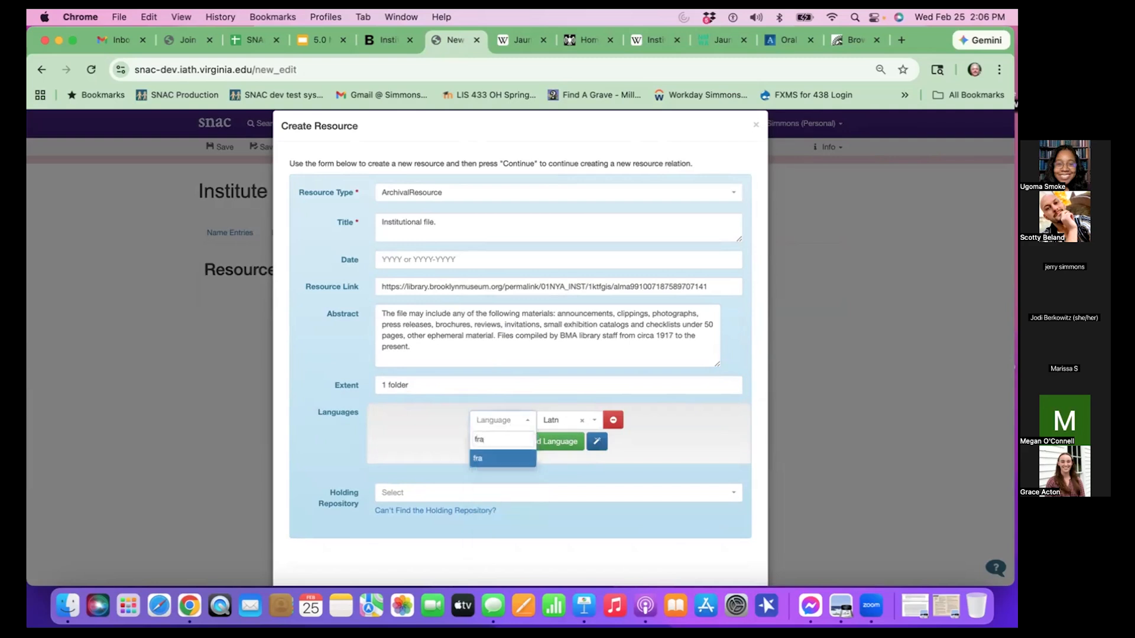
{"action": "key", "text": "Return"}
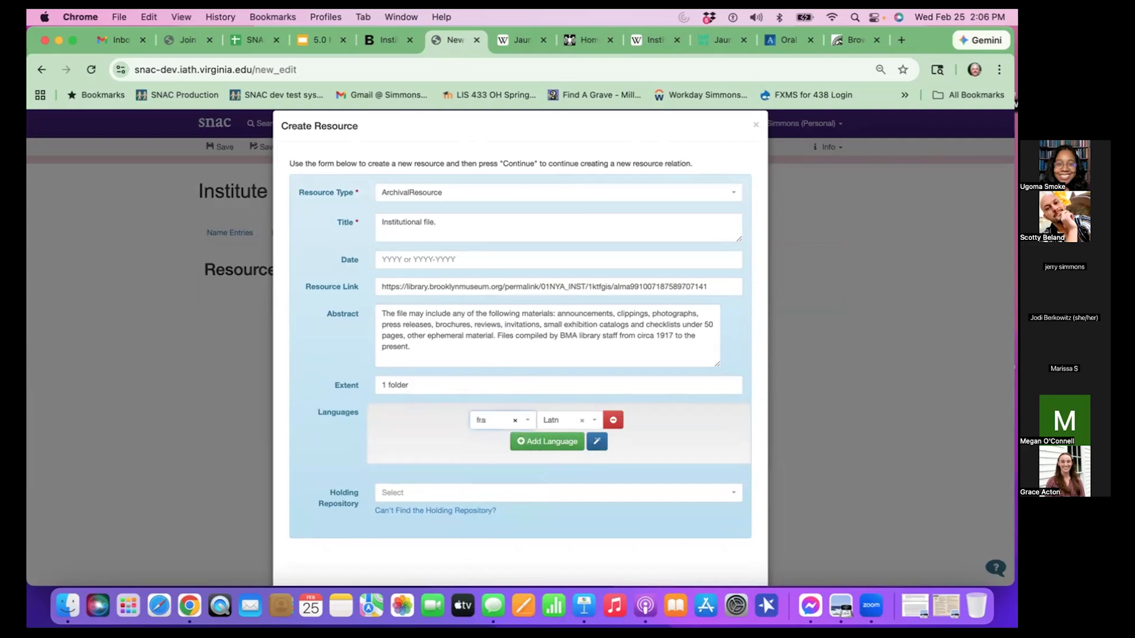
{"action": "left_click", "coordinate": [569, 419]}
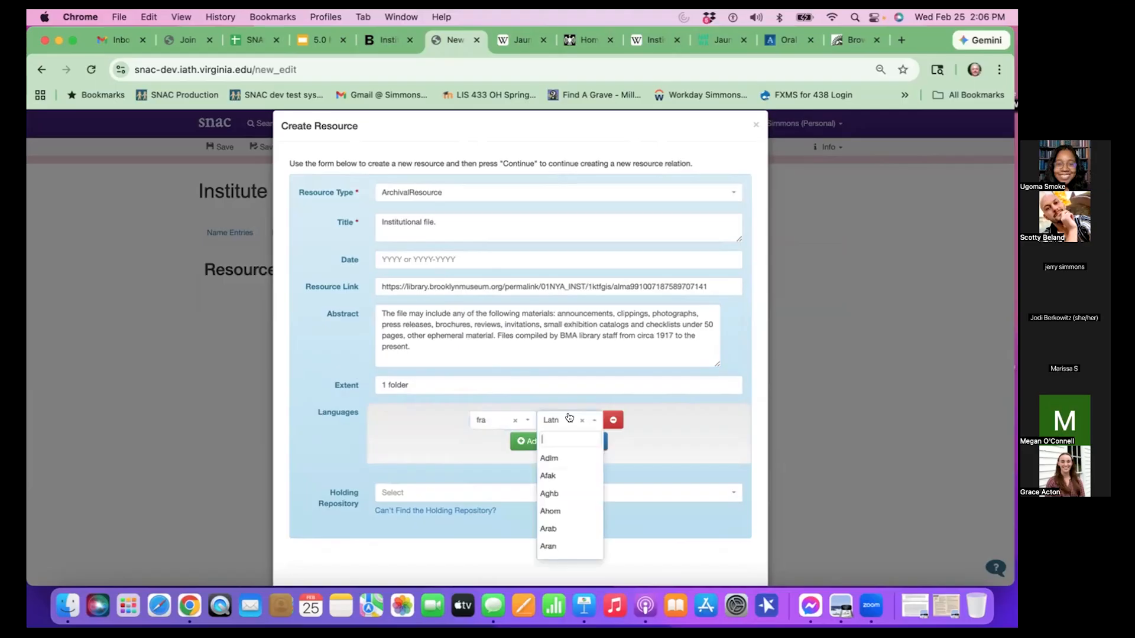
{"action": "type", "text": "cyr"}
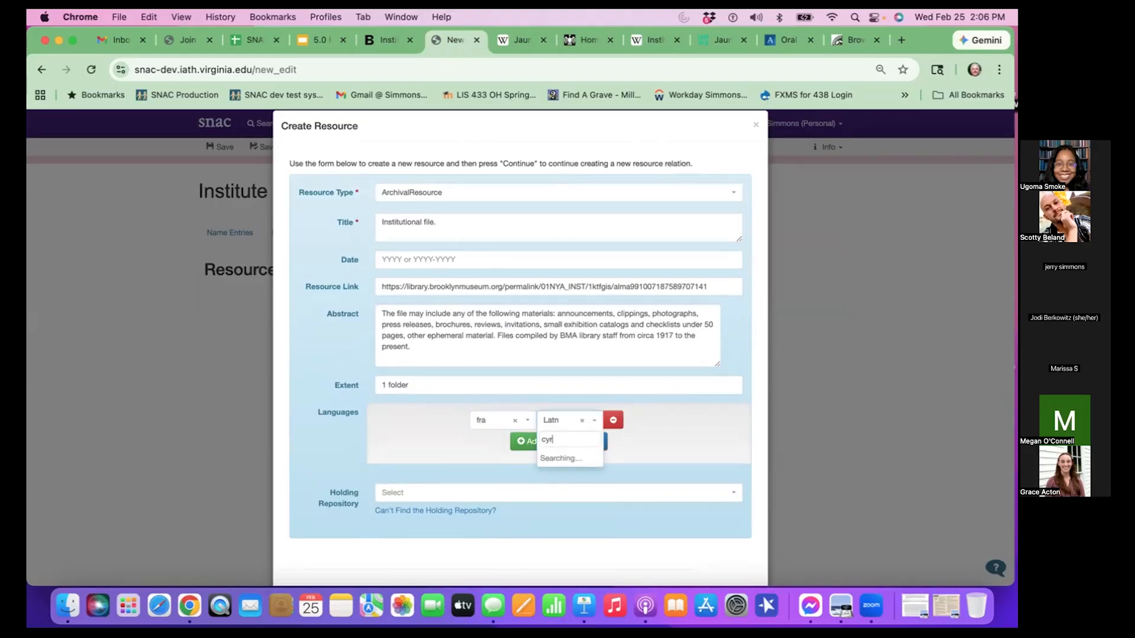
{"action": "key", "text": "Return"}
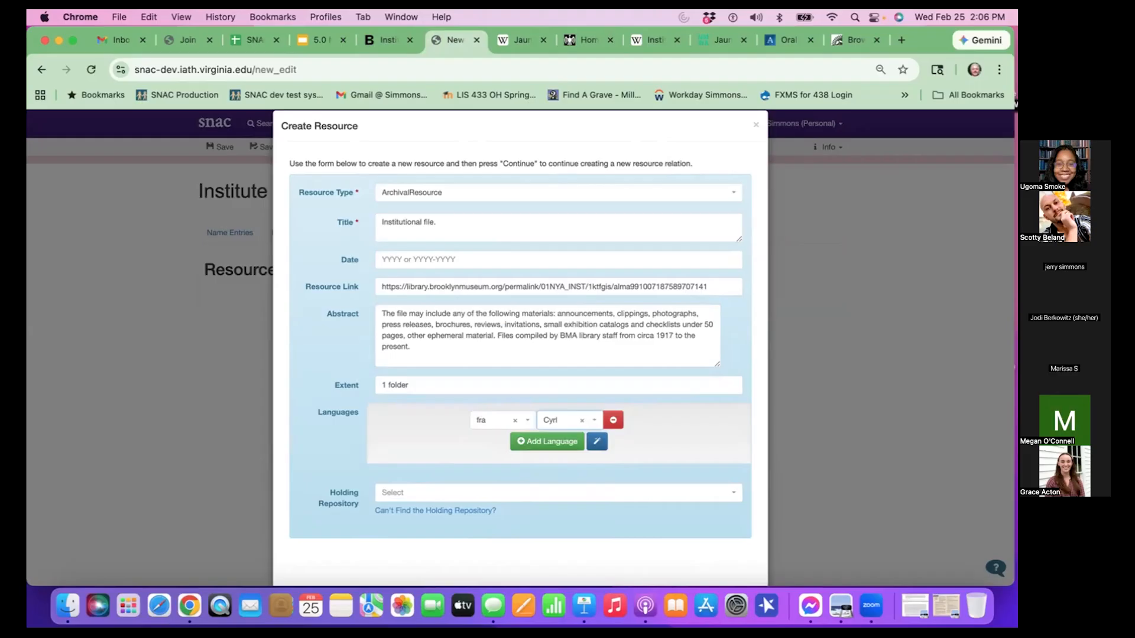
- Clear the language and delete the fra/Cyrl entry, and add a default language entry with eng and Latn
{"action": "left_click", "coordinate": [513, 421]}
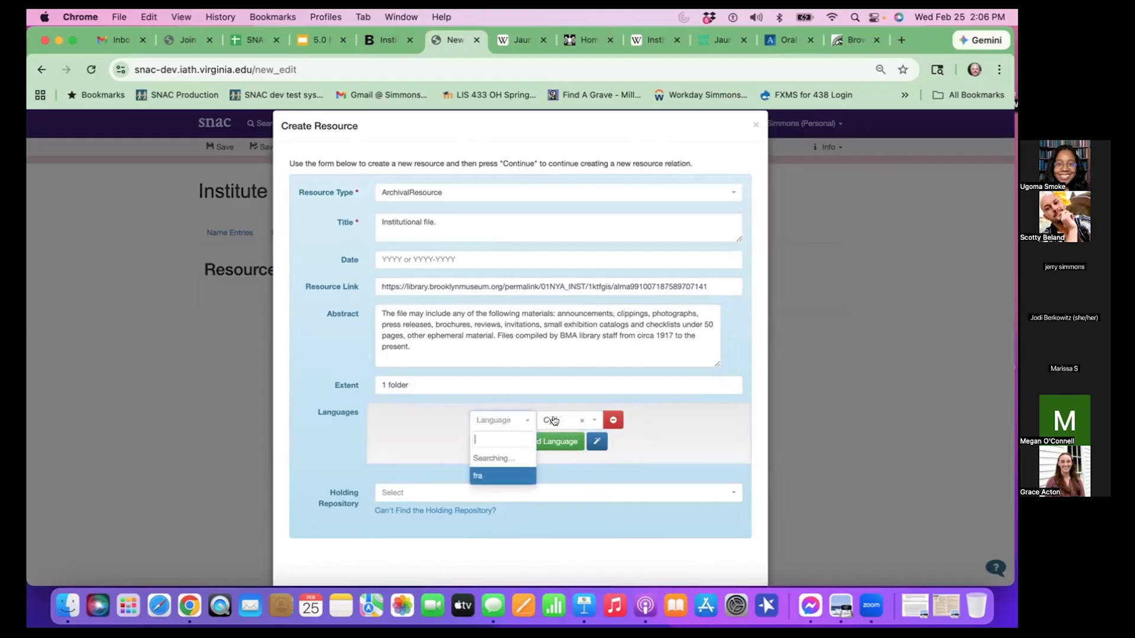
{"action": "left_click", "coordinate": [604, 443]}
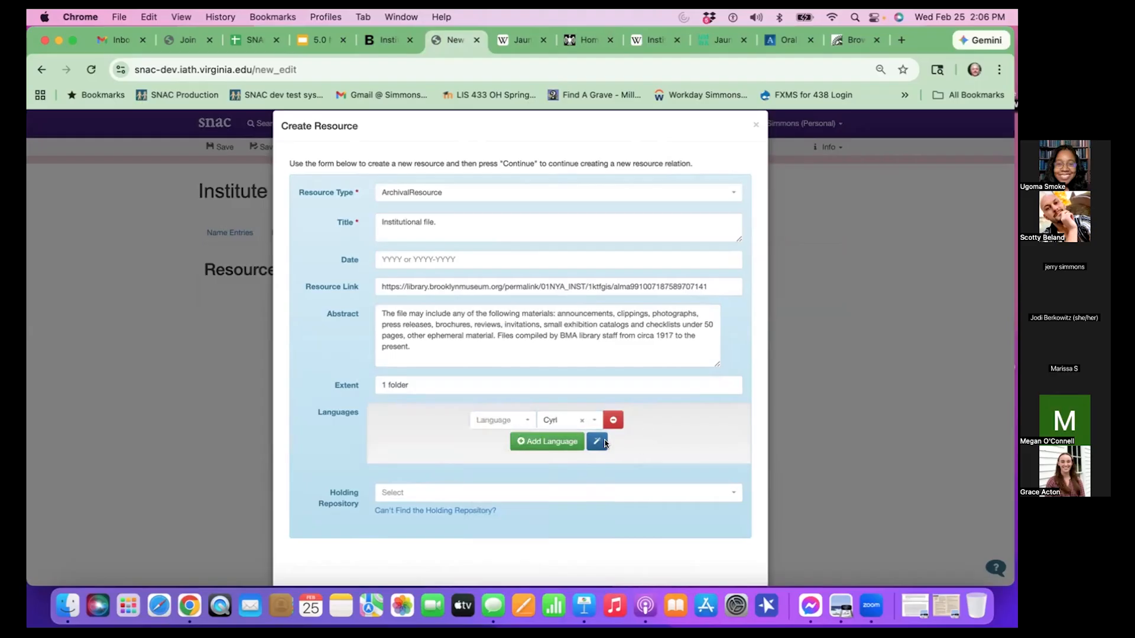
{"action": "left_click", "coordinate": [616, 420]}
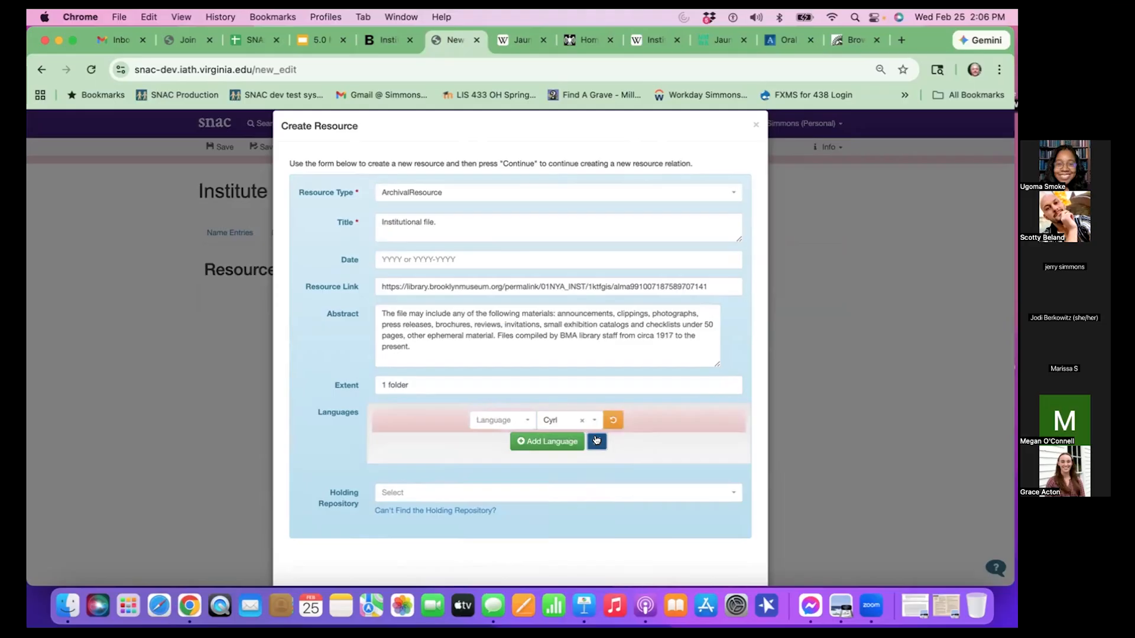
{"action": "left_click", "coordinate": [596, 440]}
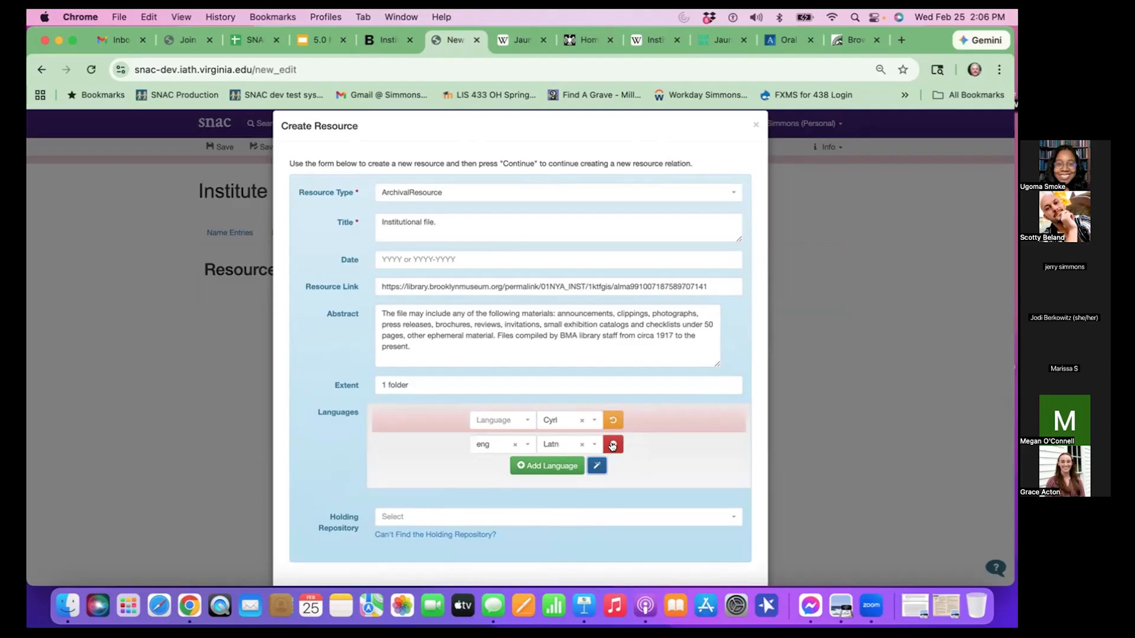
- Set the holding repository to Brooklyn Museum Libraries & Archives and continue with the resource to create its relation
{"action": "scroll", "coordinate": [728, 476], "scroll_direction": "down", "scroll_amount": 2}
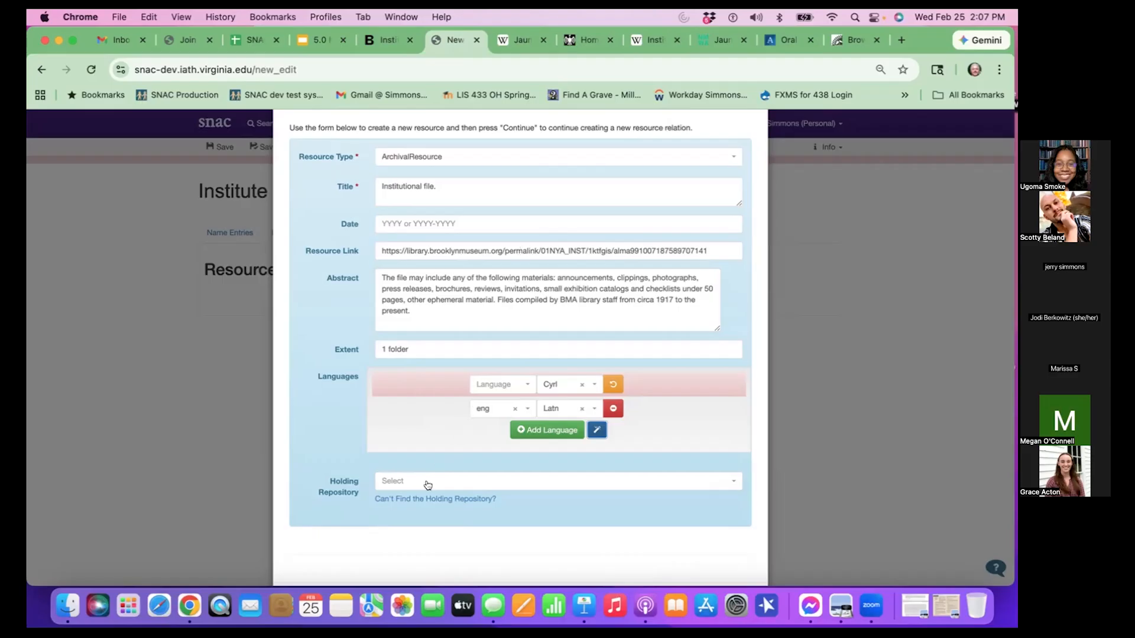
{"action": "left_click", "coordinate": [428, 484]}
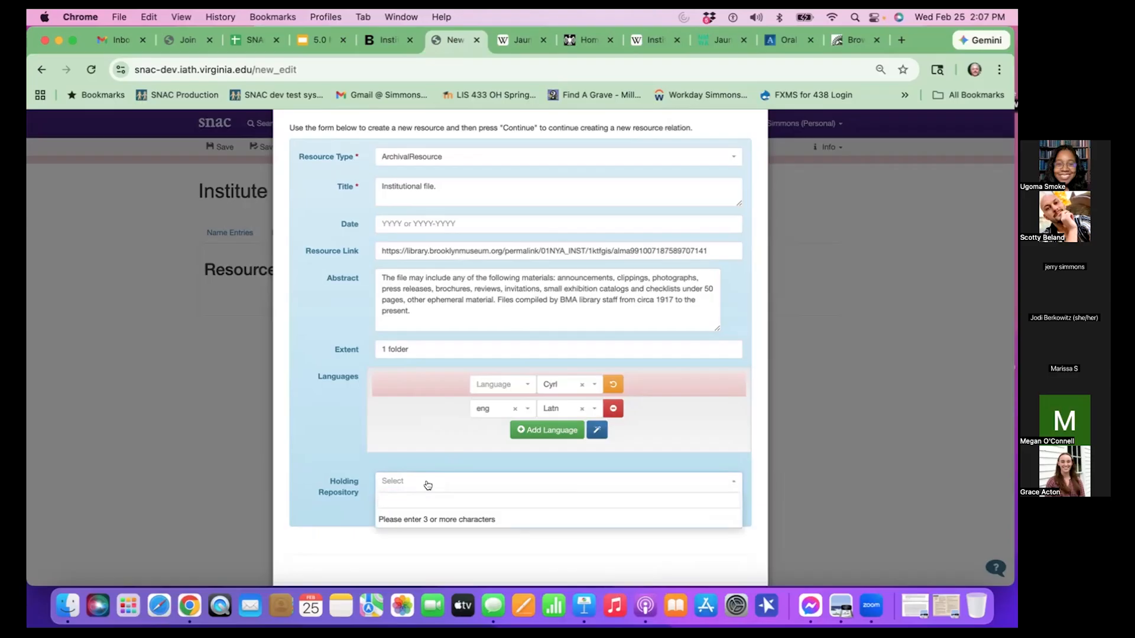
{"action": "type", "text": "Bro"}
{"action": "key", "text": "BackSpace"}
{"action": "key", "text": "BackSpace"}
{"action": "key", "text": "BackSpace"}
{"action": "type", "text": "Bro"}
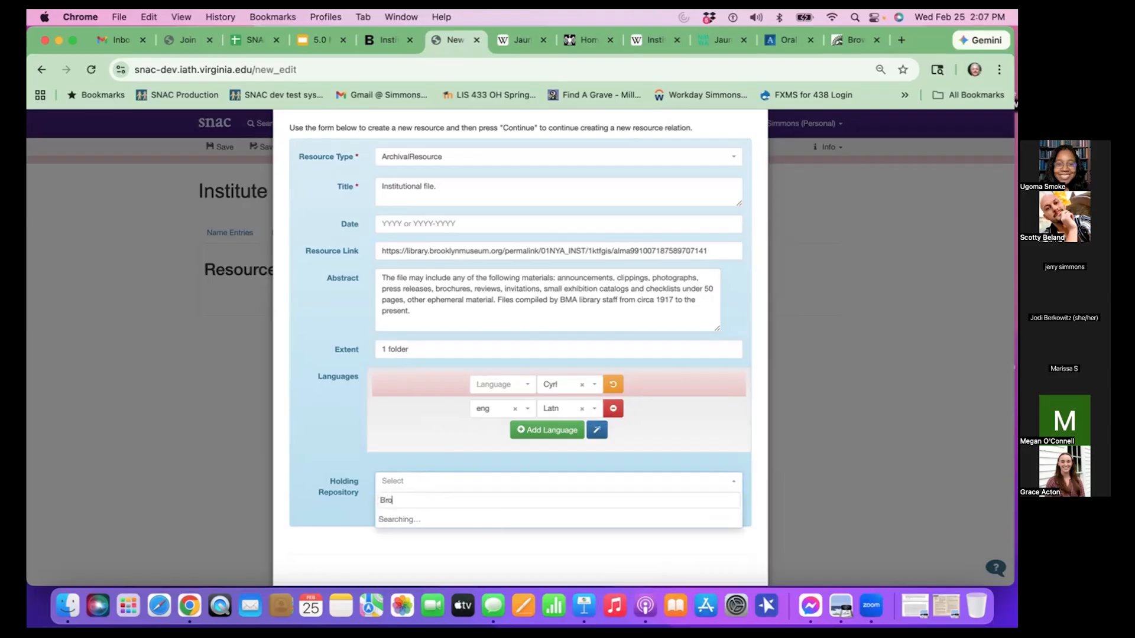
{"action": "type", "text": "oklyn"}
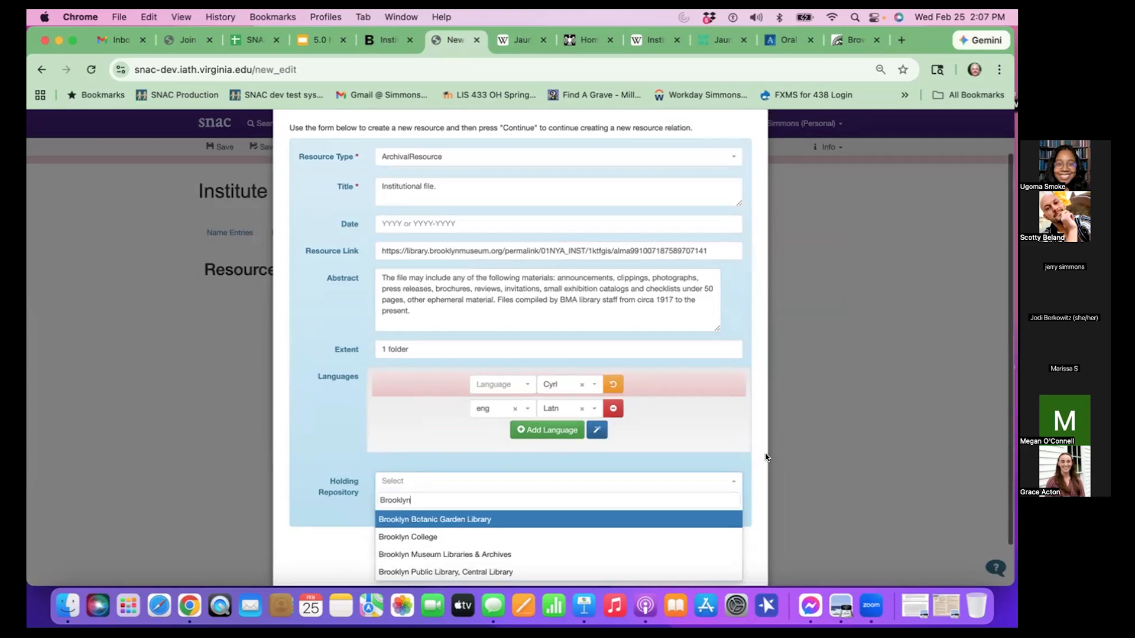
{"action": "left_click", "coordinate": [470, 553]}
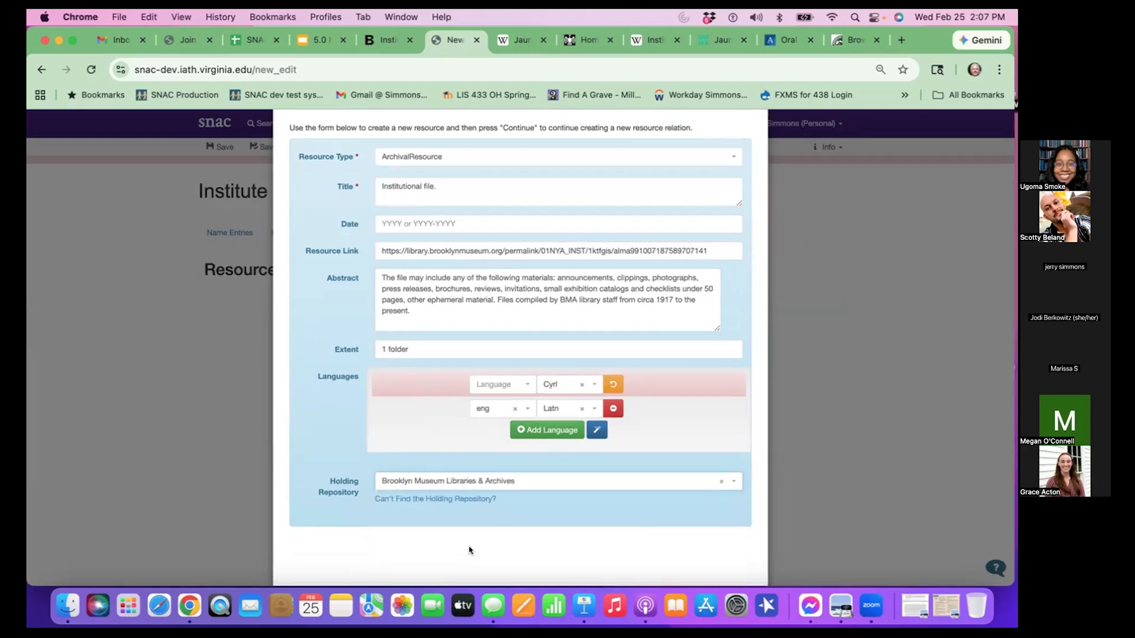
{"action": "scroll", "coordinate": [599, 517], "scroll_direction": "down", "scroll_amount": 2}
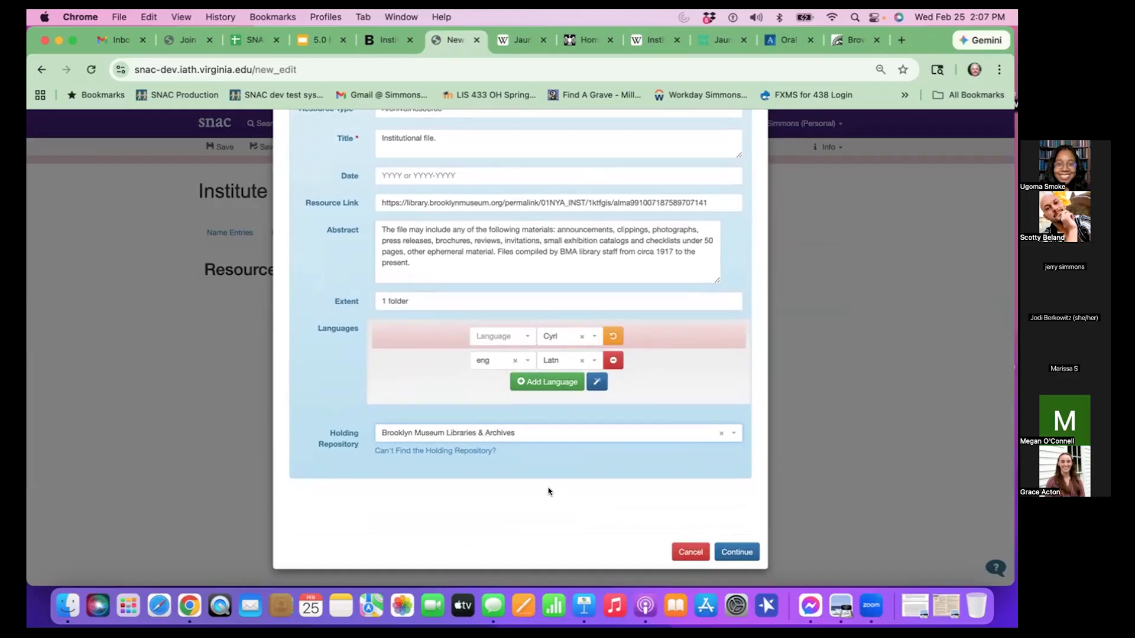
{"action": "left_click", "coordinate": [731, 549]}
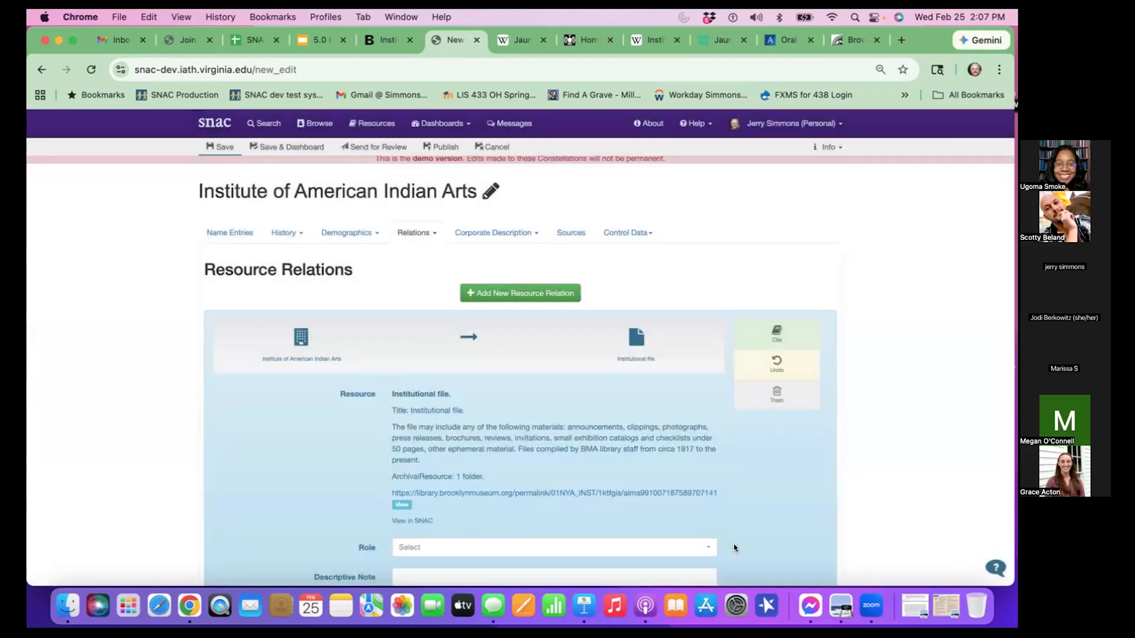
- Set the Institutional file relation's role to creatorOf, leaving the descriptive note blank, and save the constellation
{"action": "scroll", "coordinate": [612, 471], "scroll_direction": "down", "scroll_amount": 1}
{"action": "scroll", "coordinate": [612, 471], "scroll_direction": "up", "scroll_amount": 1}
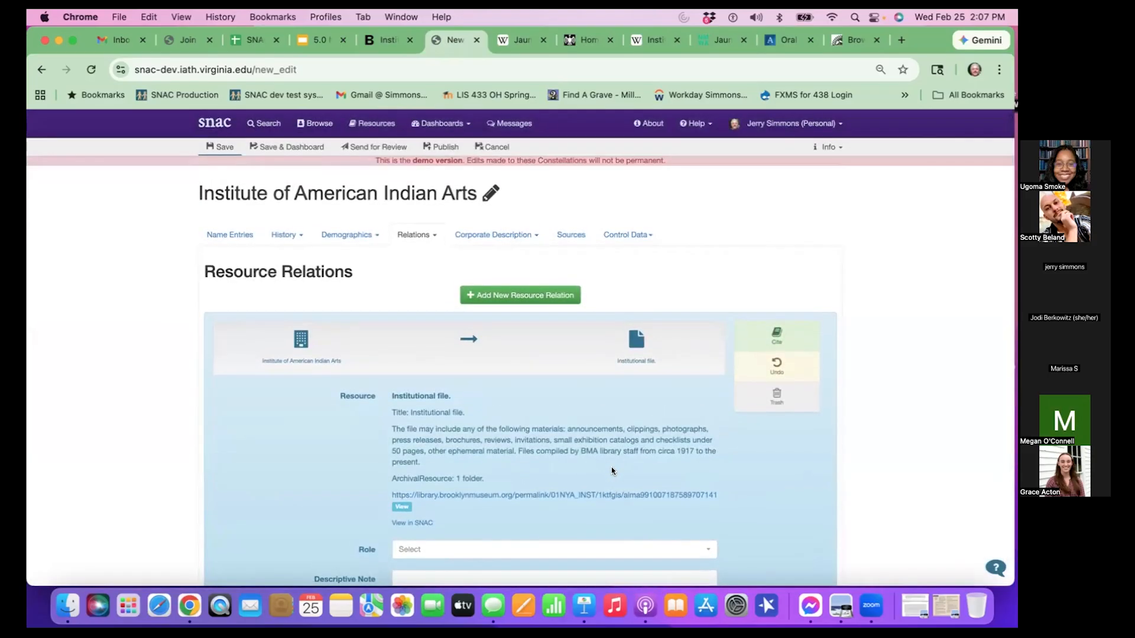
{"action": "scroll", "coordinate": [611, 466], "scroll_direction": "down", "scroll_amount": 5}
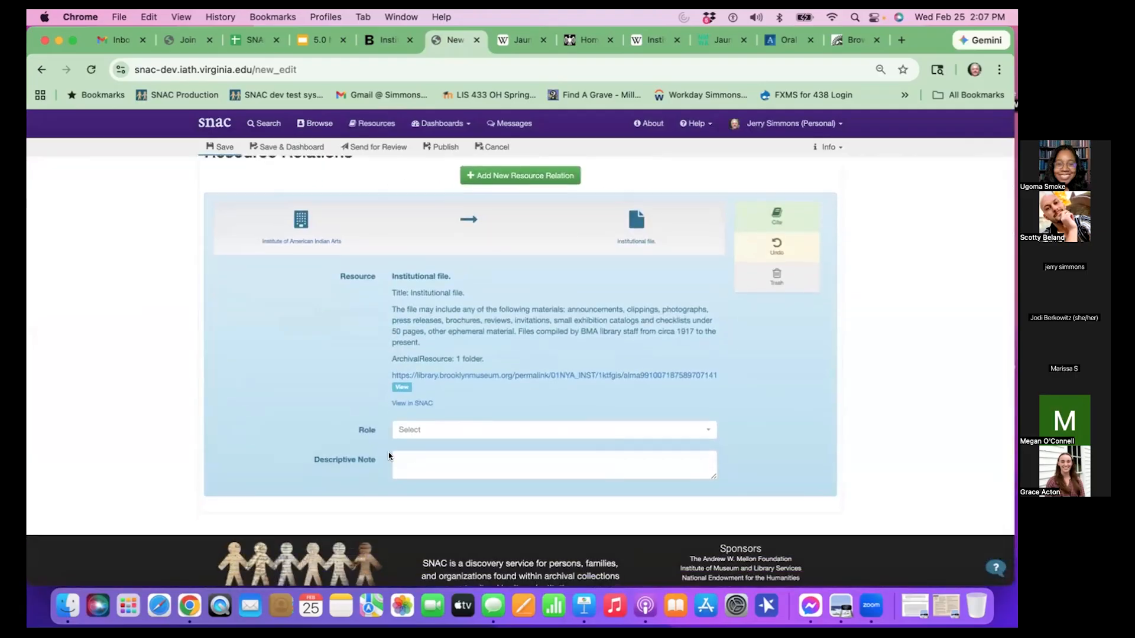
{"action": "left_click", "coordinate": [442, 430]}
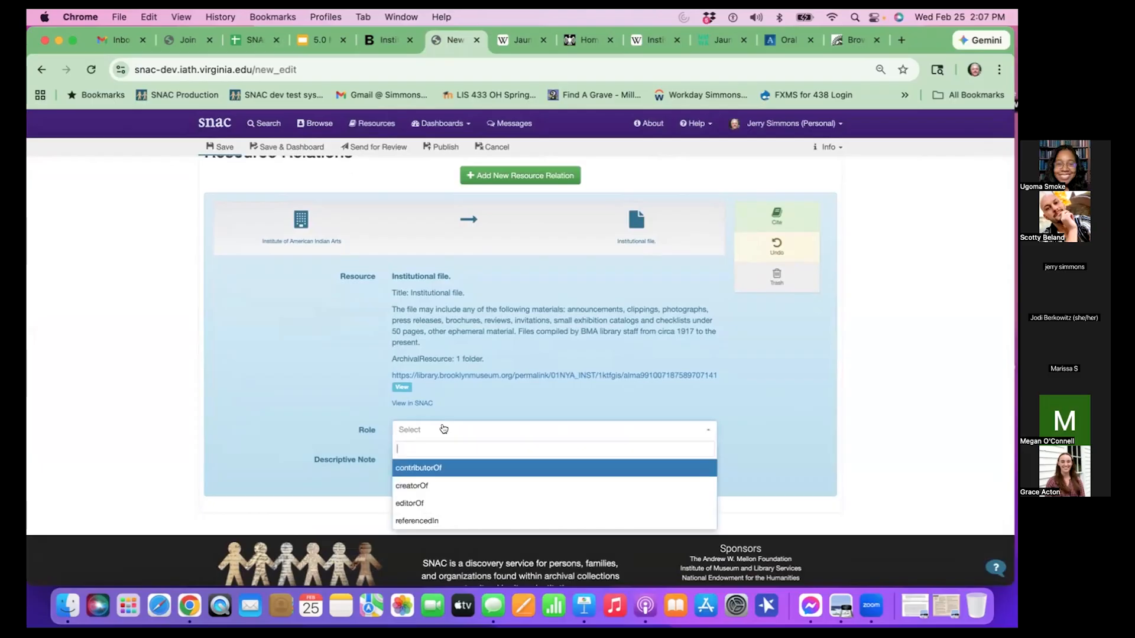
{"action": "scroll", "coordinate": [443, 429], "scroll_direction": "up", "scroll_amount": 1}
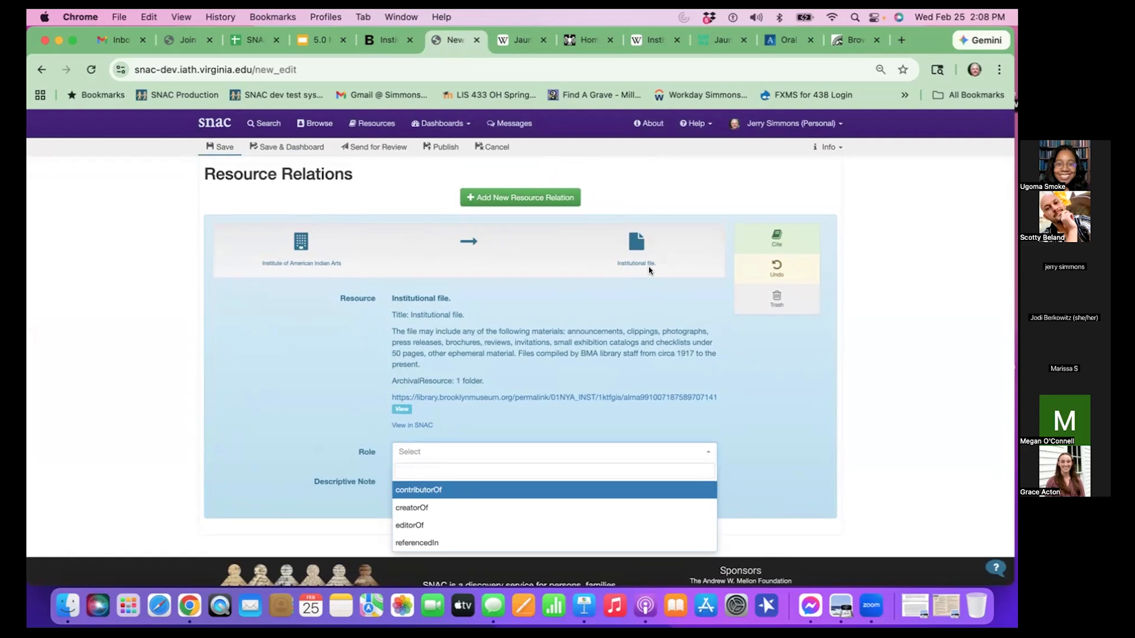
{"action": "left_click", "coordinate": [432, 506]}
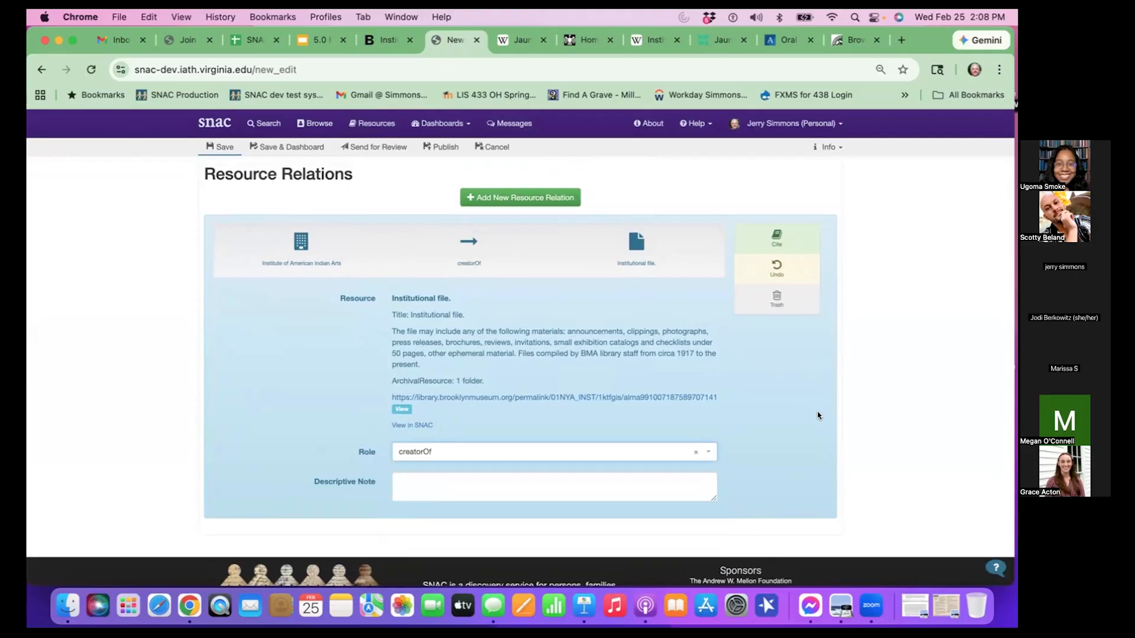
{"action": "left_click", "coordinate": [226, 145]}
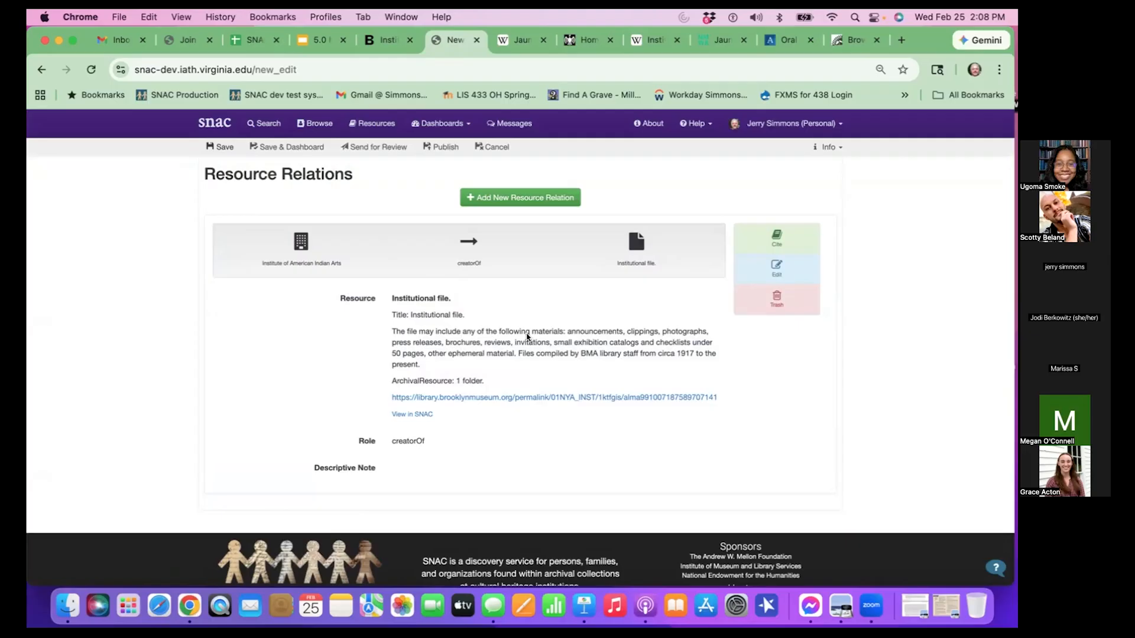
{"action": "scroll", "coordinate": [528, 337], "scroll_direction": "up", "scroll_amount": 2}
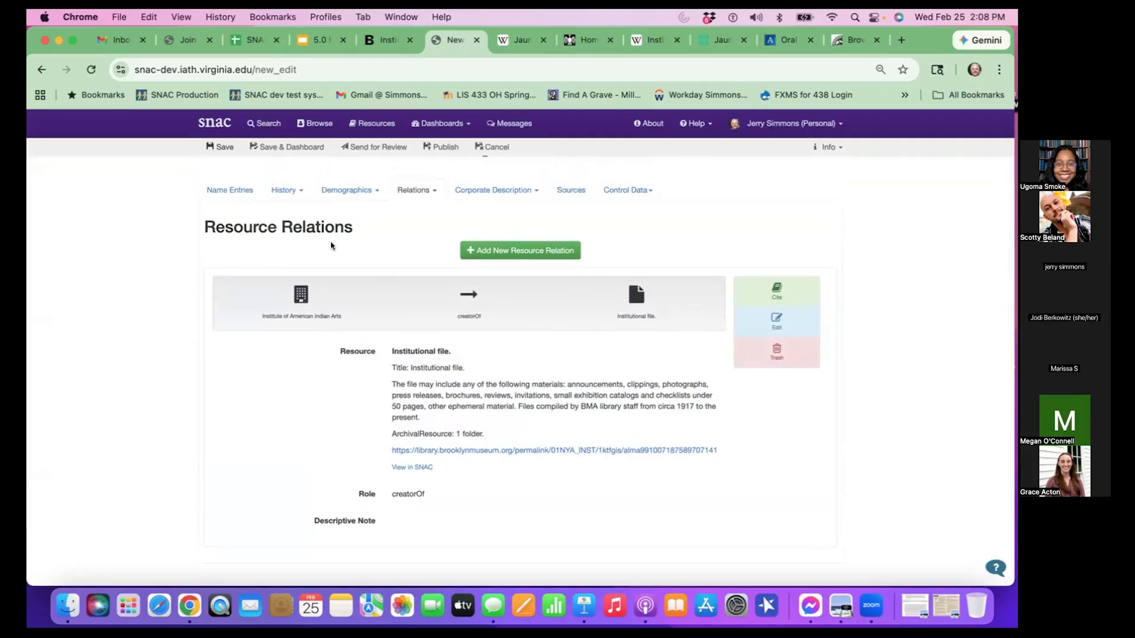
{"action": "scroll", "coordinate": [546, 325], "scroll_direction": "up", "scroll_amount": 2}
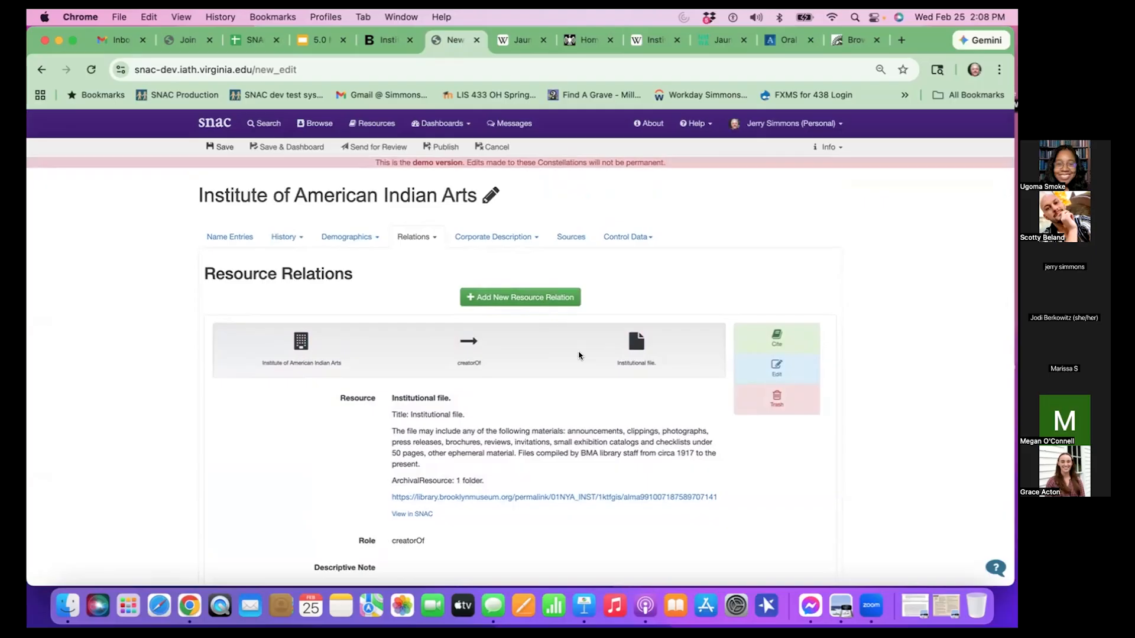
{"action": "scroll", "coordinate": [579, 355], "scroll_direction": "down", "scroll_amount": 2}
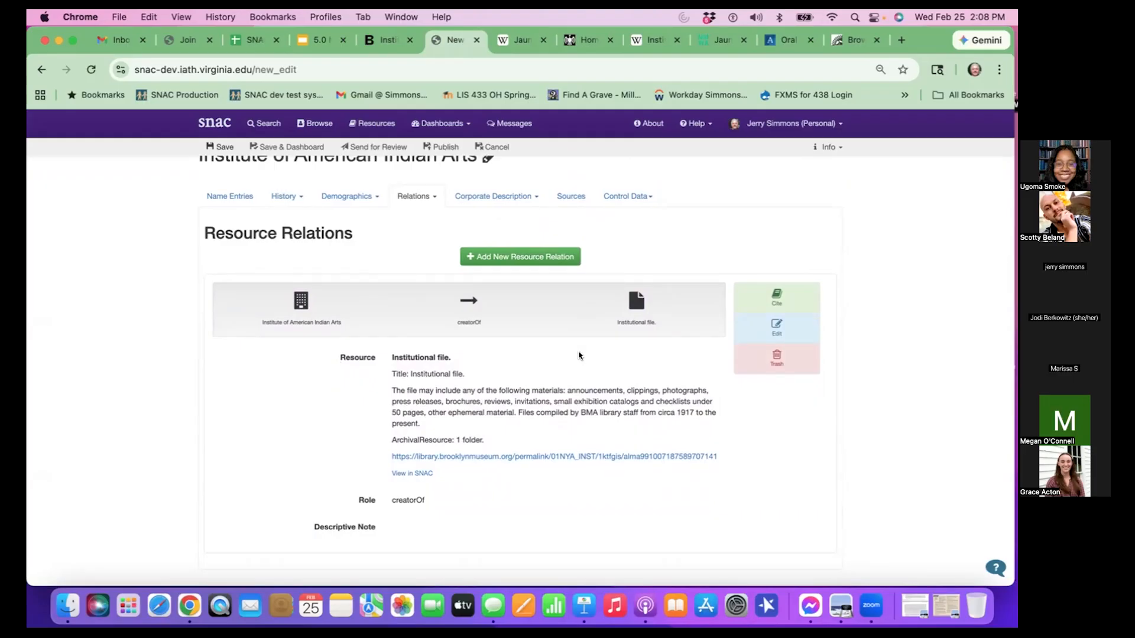
{"action": "scroll", "coordinate": [529, 357], "scroll_direction": "down", "scroll_amount": 1}
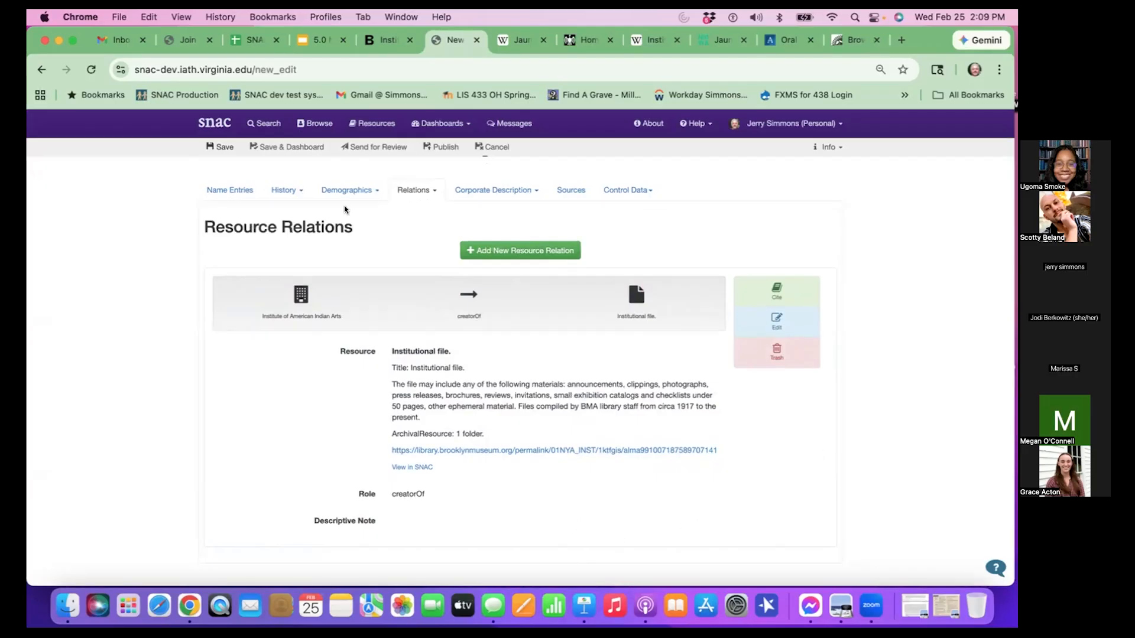
- Switch to the Module 3 Create and Edit slide deck in Google Slides and review slides 19 to 22 on resource and internal CPF relations
{"action": "left_click", "coordinate": [309, 39]}
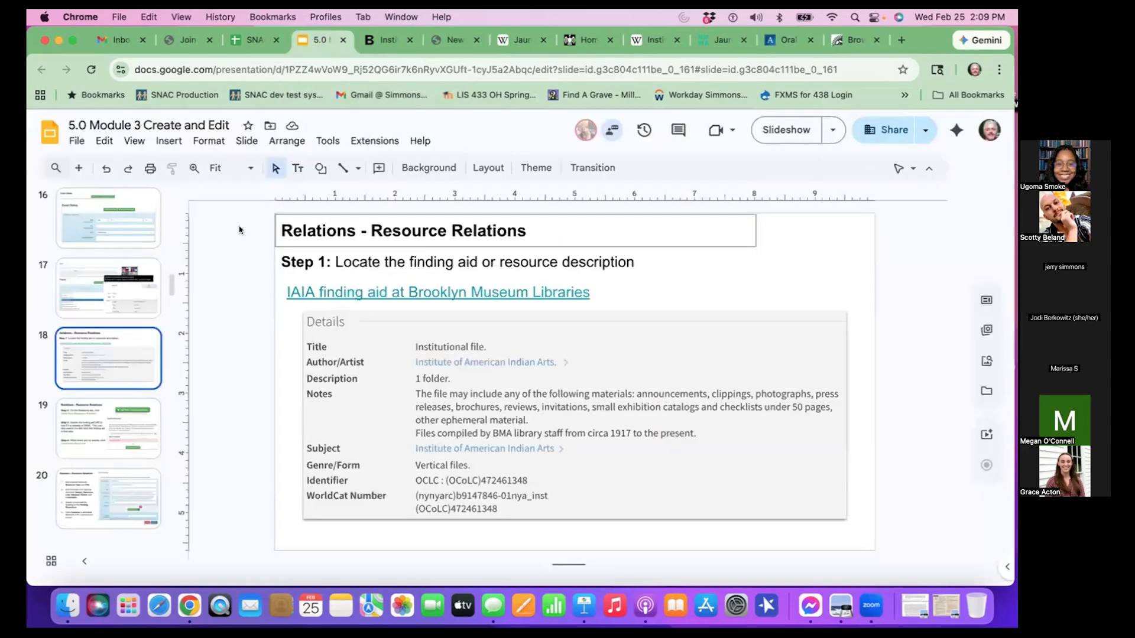
{"action": "scroll", "coordinate": [104, 372], "scroll_direction": "down", "scroll_amount": 2}
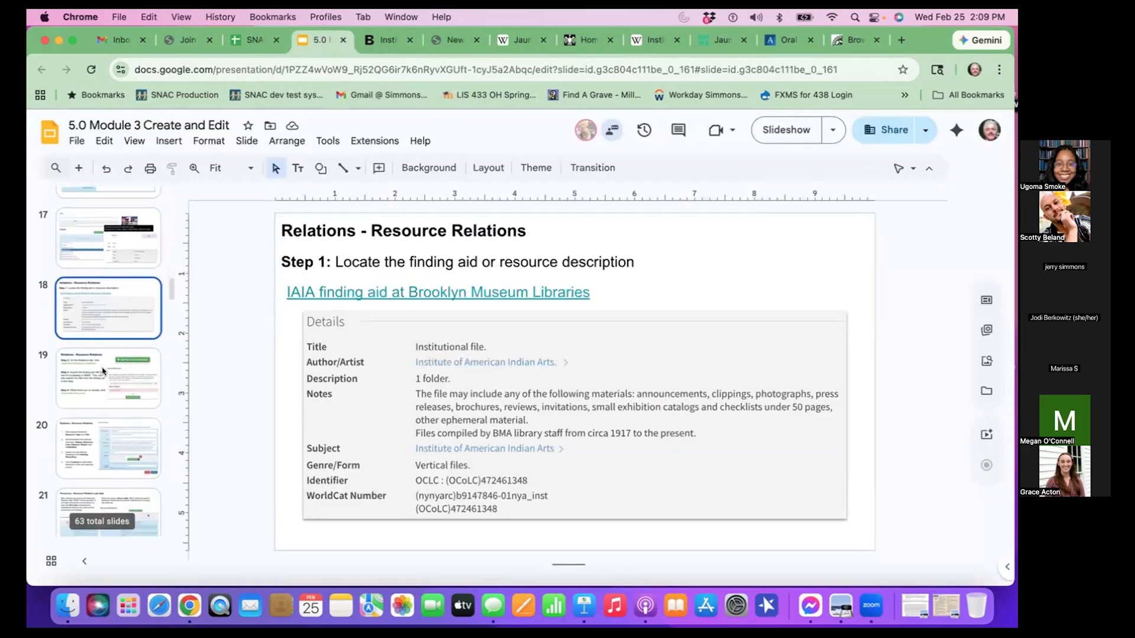
{"action": "left_click", "coordinate": [85, 382]}
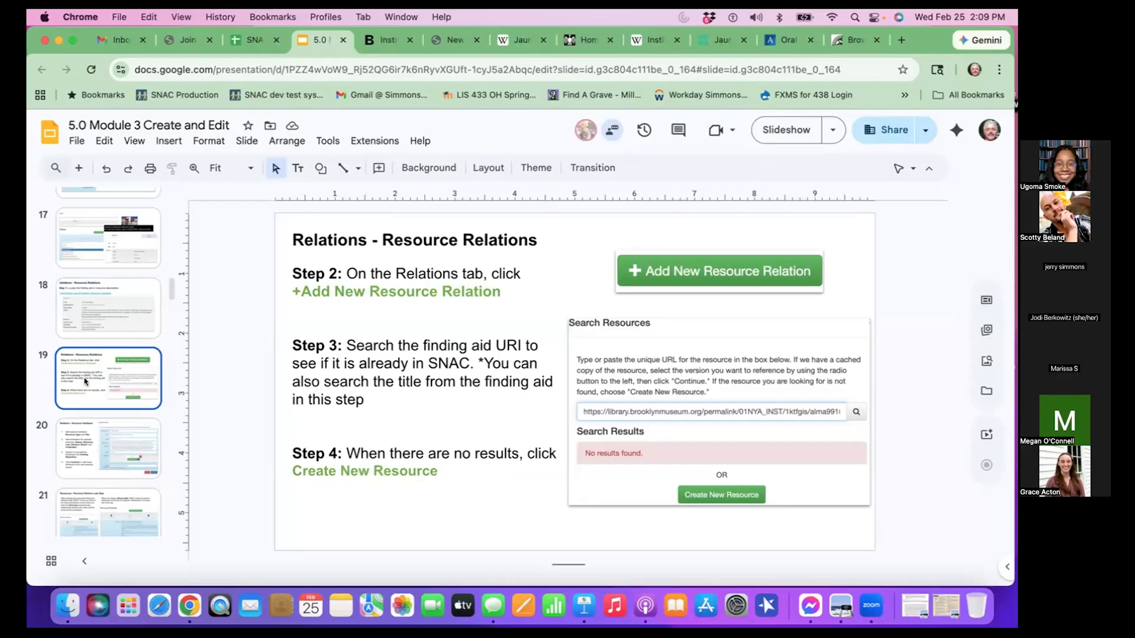
{"action": "left_click", "coordinate": [70, 425]}
{"action": "scroll", "coordinate": [71, 423], "scroll_direction": "down", "scroll_amount": 5}
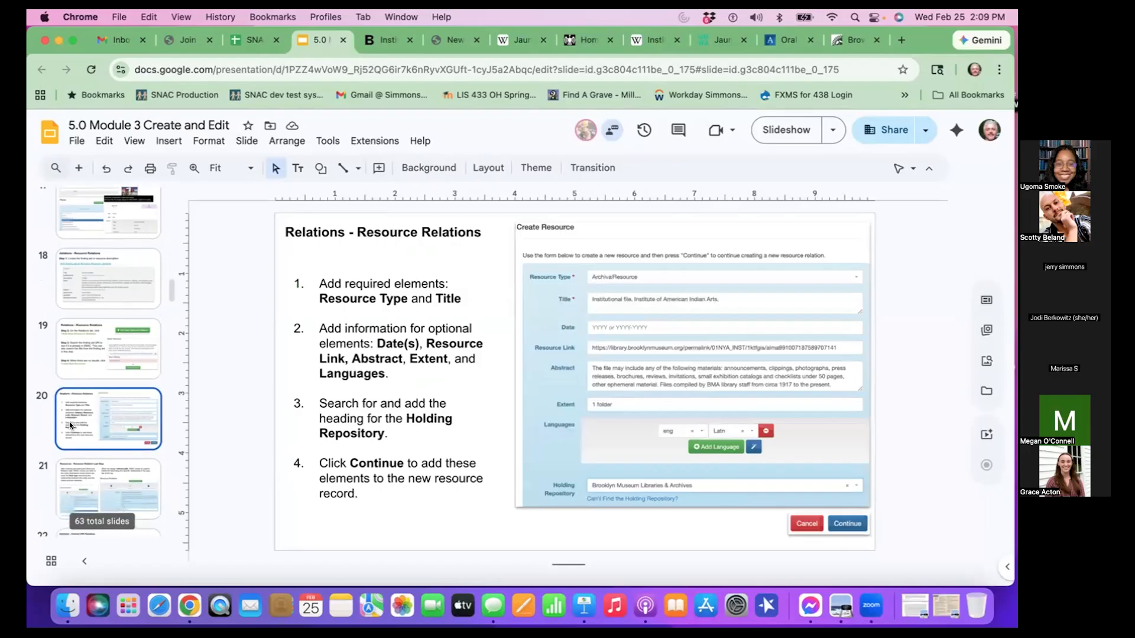
{"action": "left_click", "coordinate": [74, 320]}
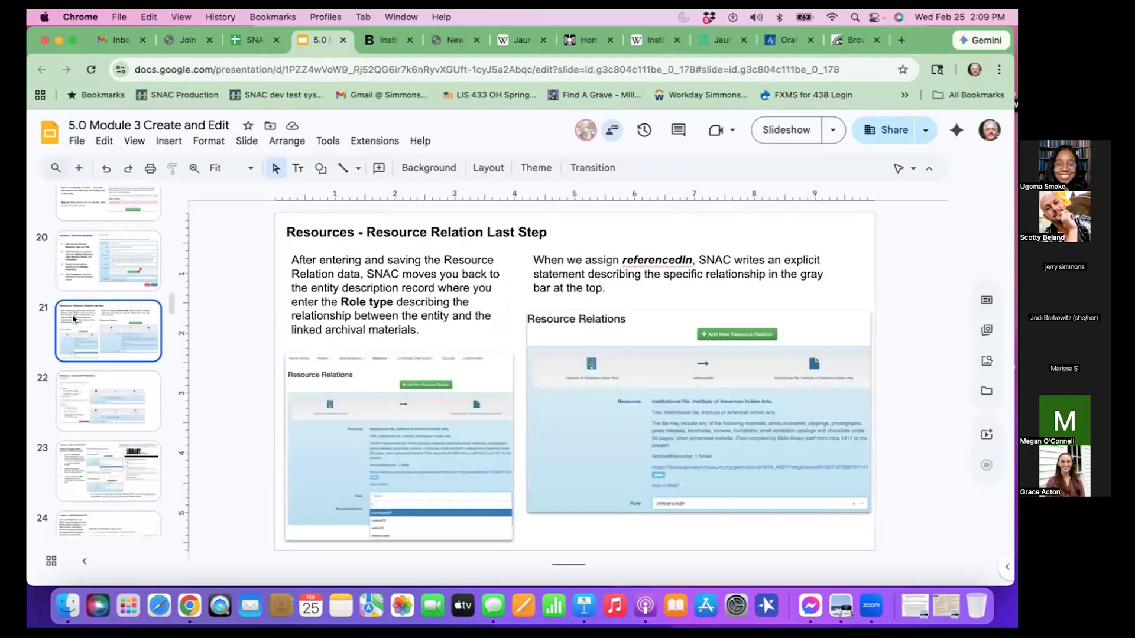
{"action": "left_click", "coordinate": [121, 381]}
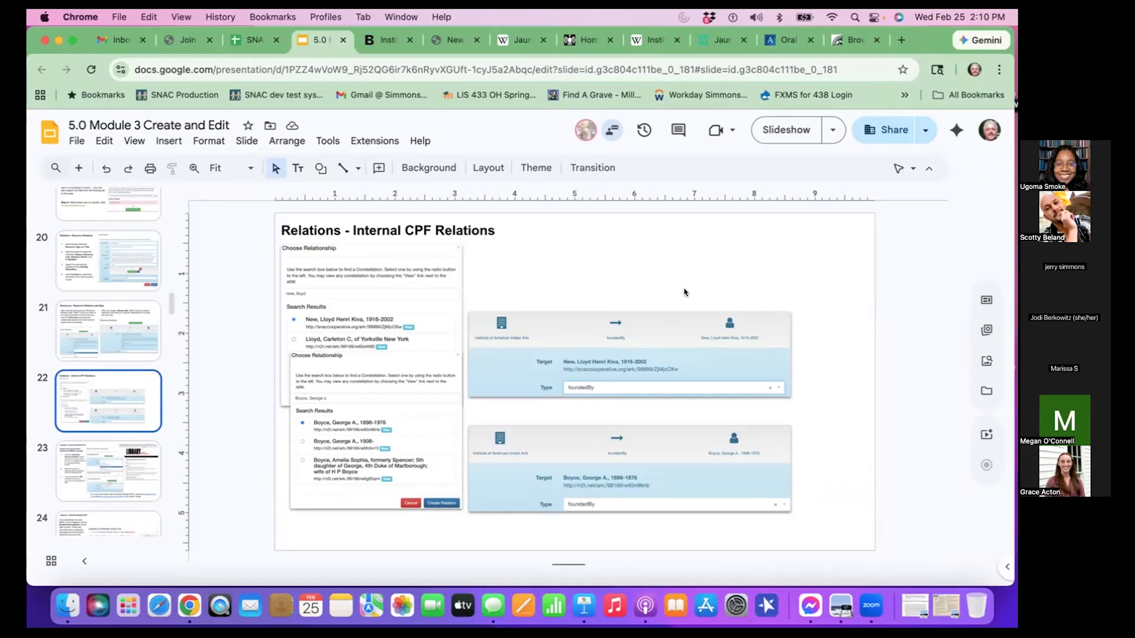
- Return to the SNAC constellation editor and open the Internal CPF Relations section for the Institute of American Indian Arts
{"action": "left_click", "coordinate": [450, 46]}
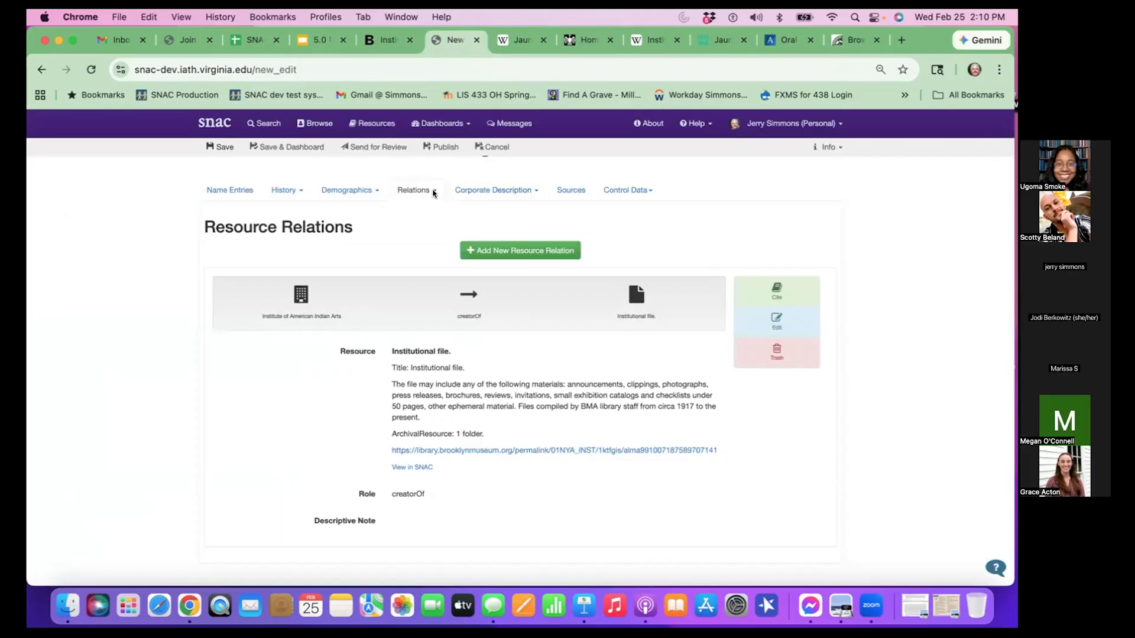
{"action": "left_click", "coordinate": [432, 191]}
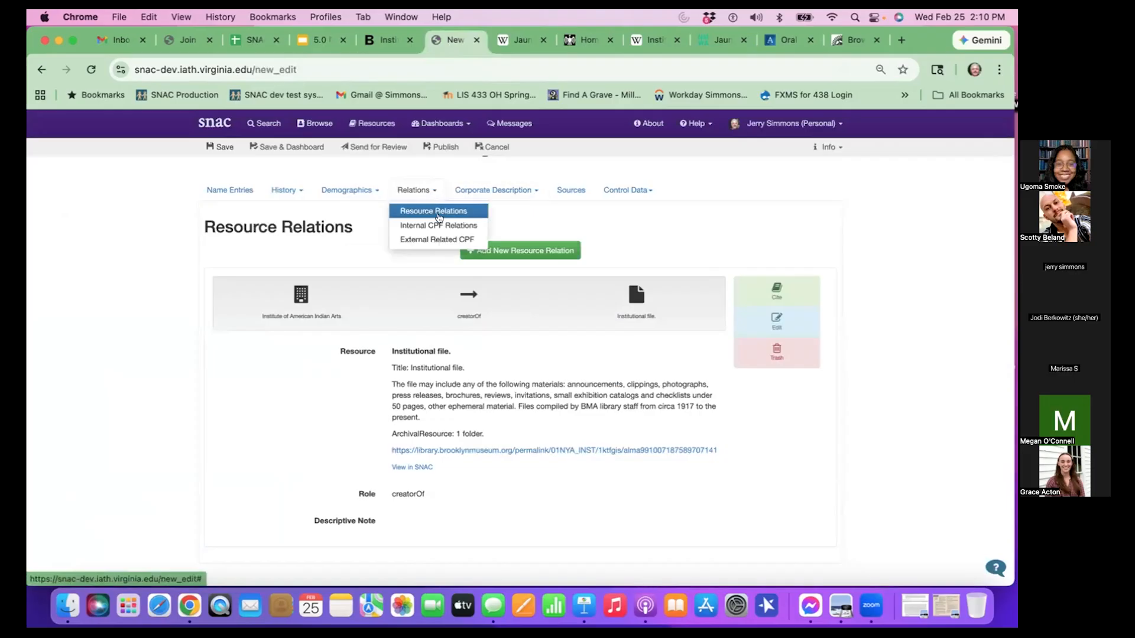
{"action": "left_click", "coordinate": [459, 228]}
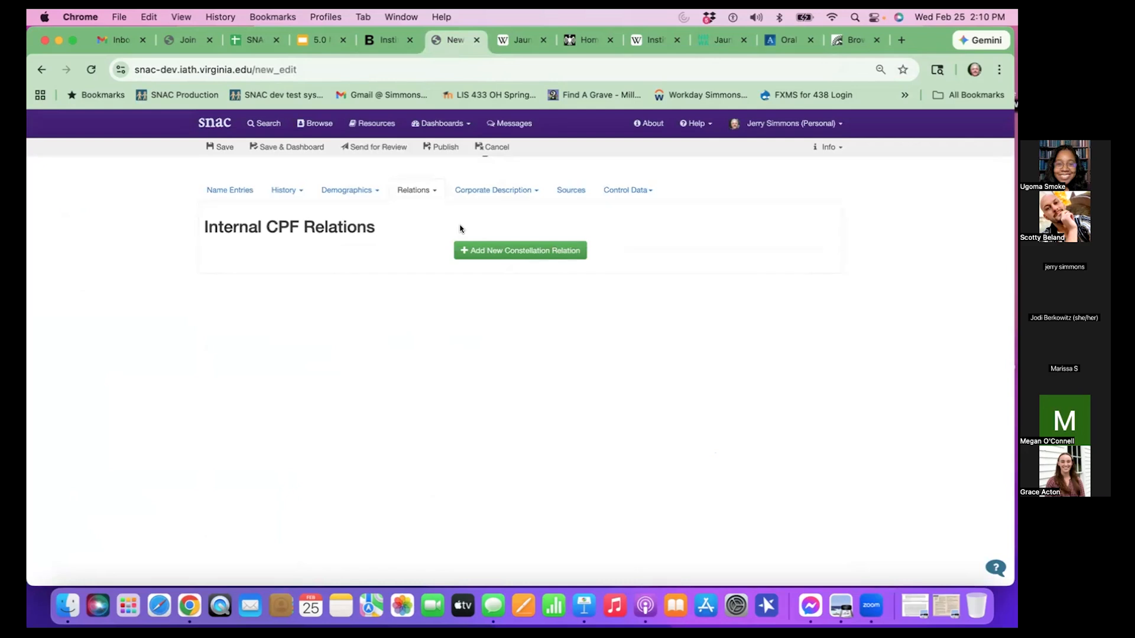
{"action": "scroll", "coordinate": [492, 308], "scroll_direction": "up", "scroll_amount": 2}
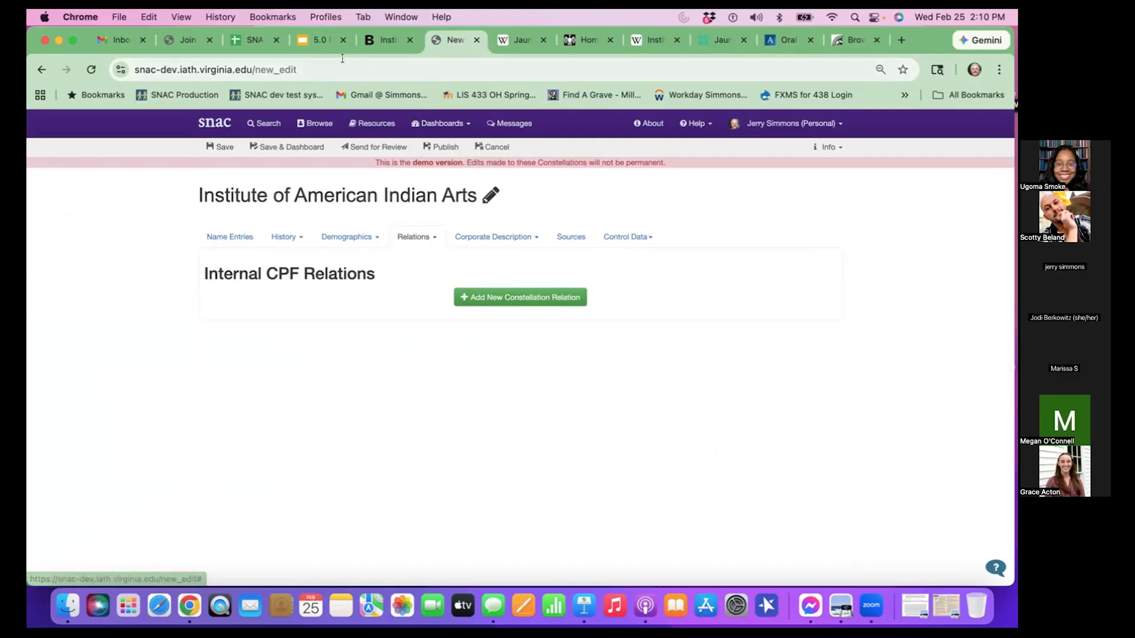
- Switch to the Google Slides deck to check the Internal CPF Relations example, and return to the SNAC constellation editor
{"action": "left_click", "coordinate": [326, 46]}
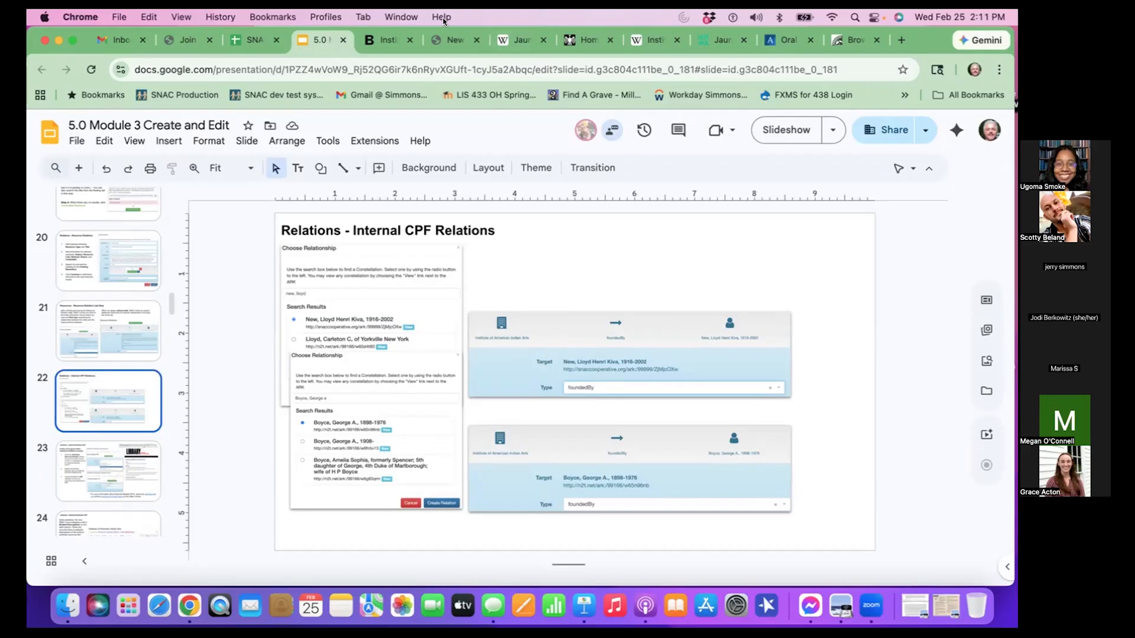
{"action": "left_click", "coordinate": [447, 39]}
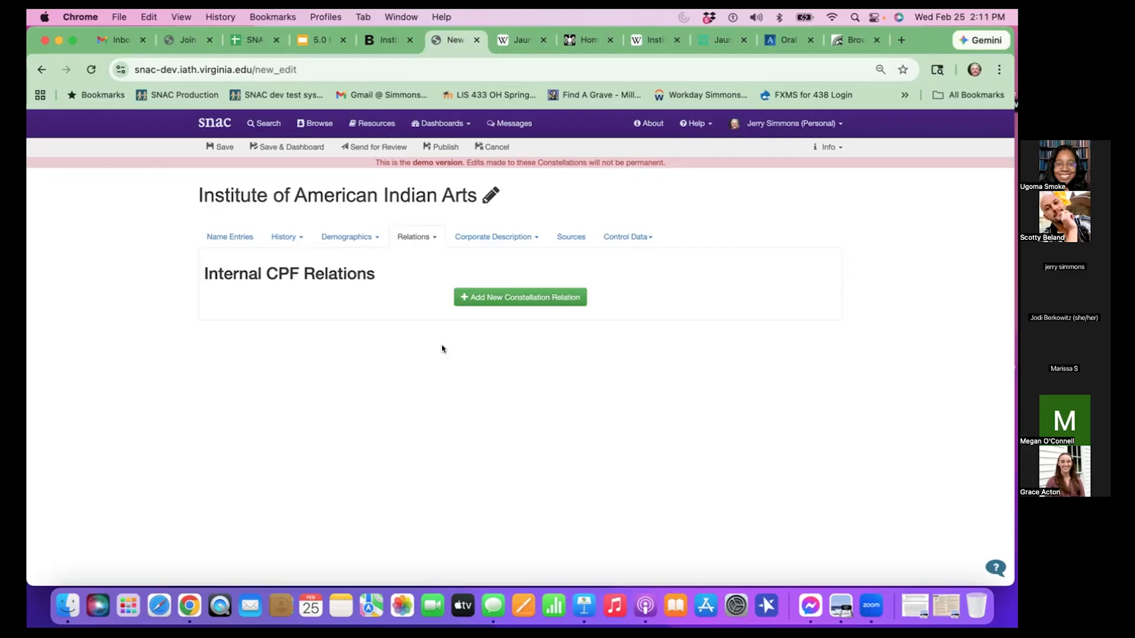
- Add a new constellation relation by searching for "lloyd new henri" and choosing New, Lloyd Henri Kiva, 1916-2002 as the target
{"action": "left_click", "coordinate": [538, 294]}
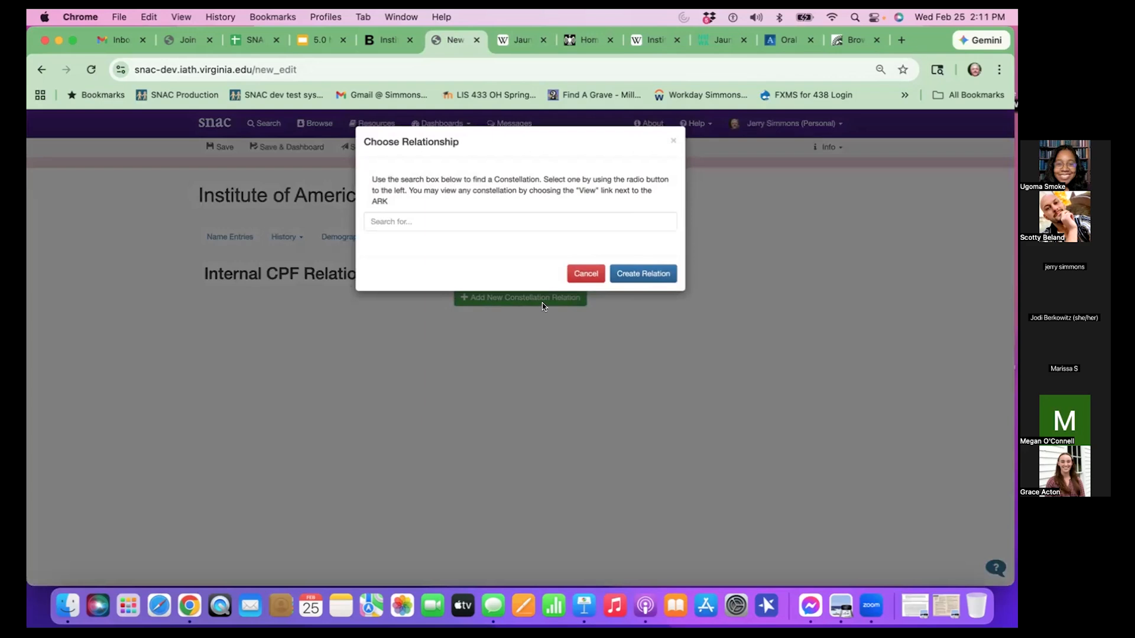
{"action": "left_click", "coordinate": [492, 213]}
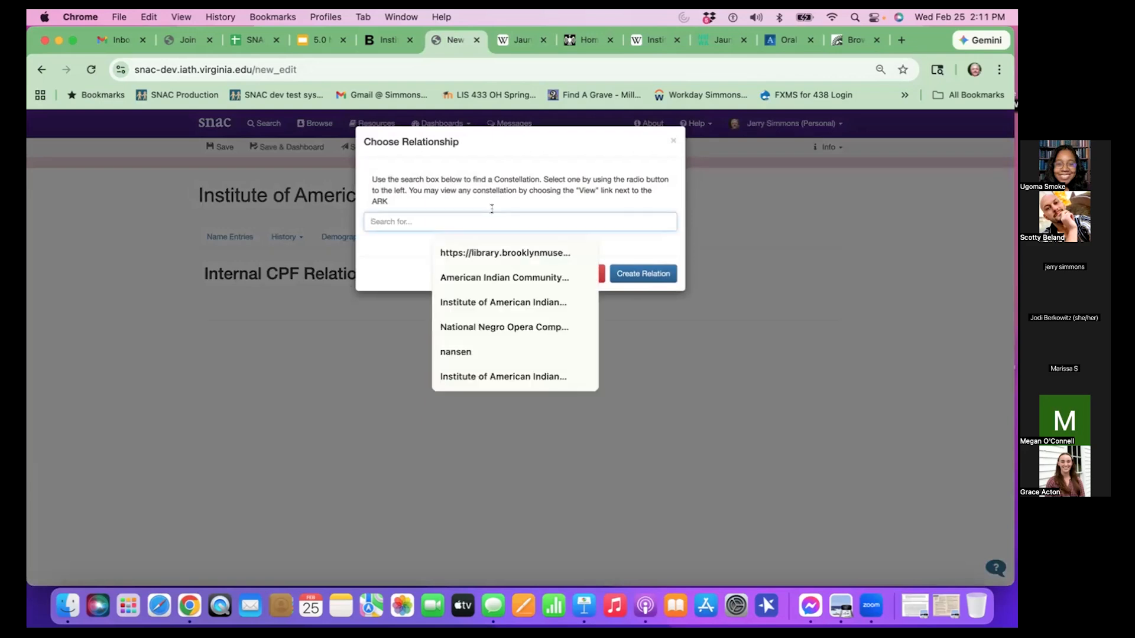
{"action": "type", "text": "sm"}
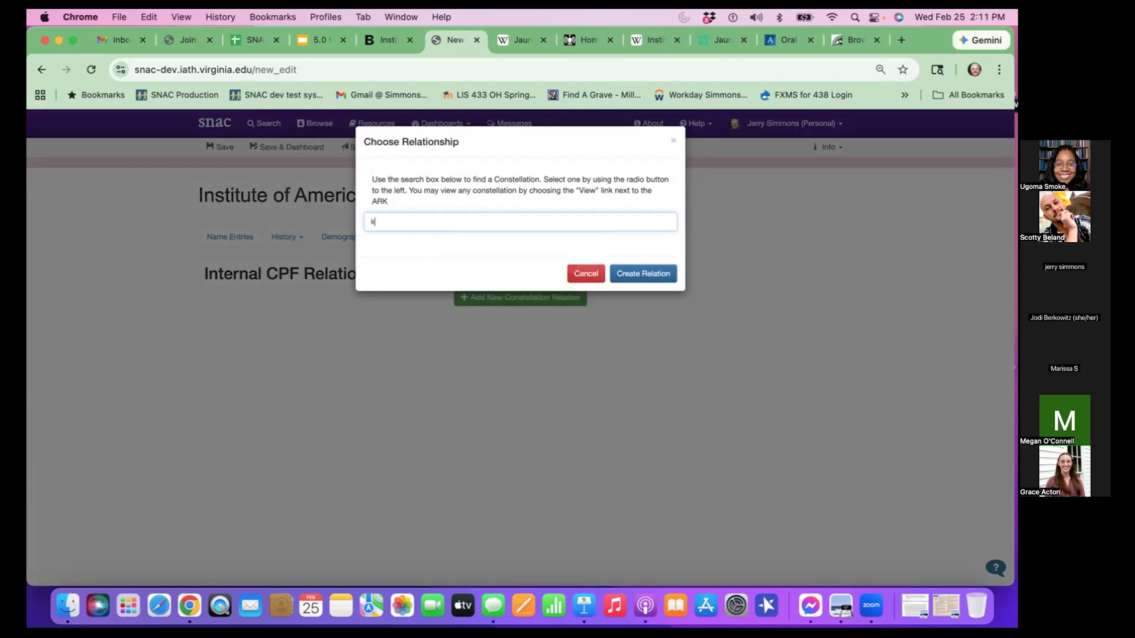
{"action": "key", "text": "BackSpace"}
{"action": "key", "text": "BackSpace"}
{"action": "type", "text": "lloyd new"}
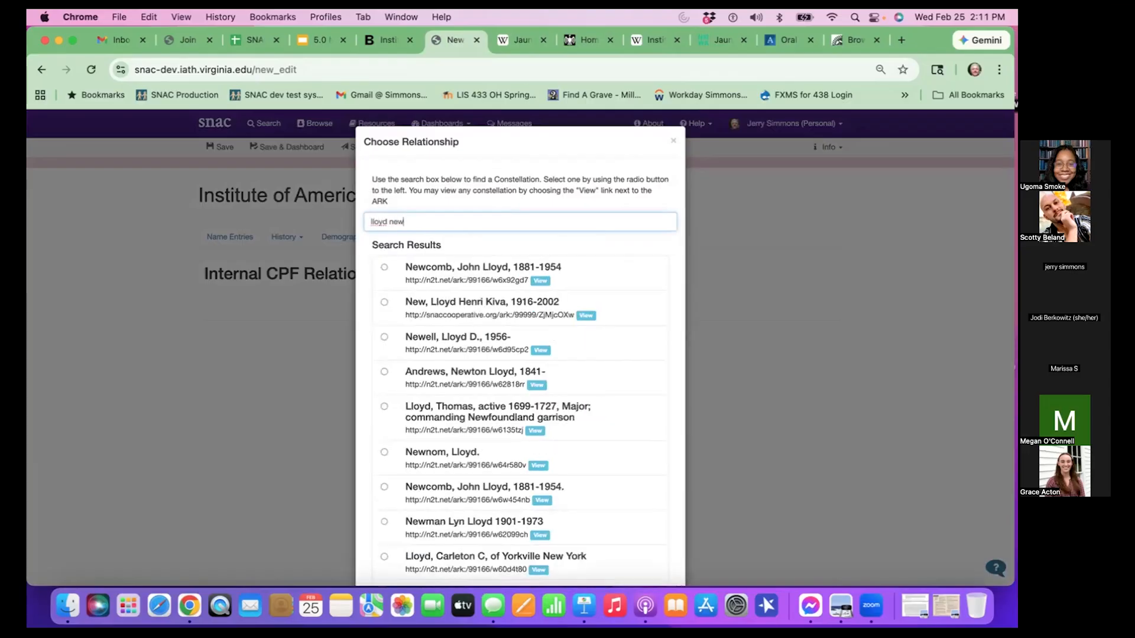
{"action": "scroll", "coordinate": [458, 312], "scroll_direction": "down", "scroll_amount": 3}
{"action": "scroll", "coordinate": [458, 311], "scroll_direction": "up", "scroll_amount": 3}
{"action": "type", "text": "henri"}
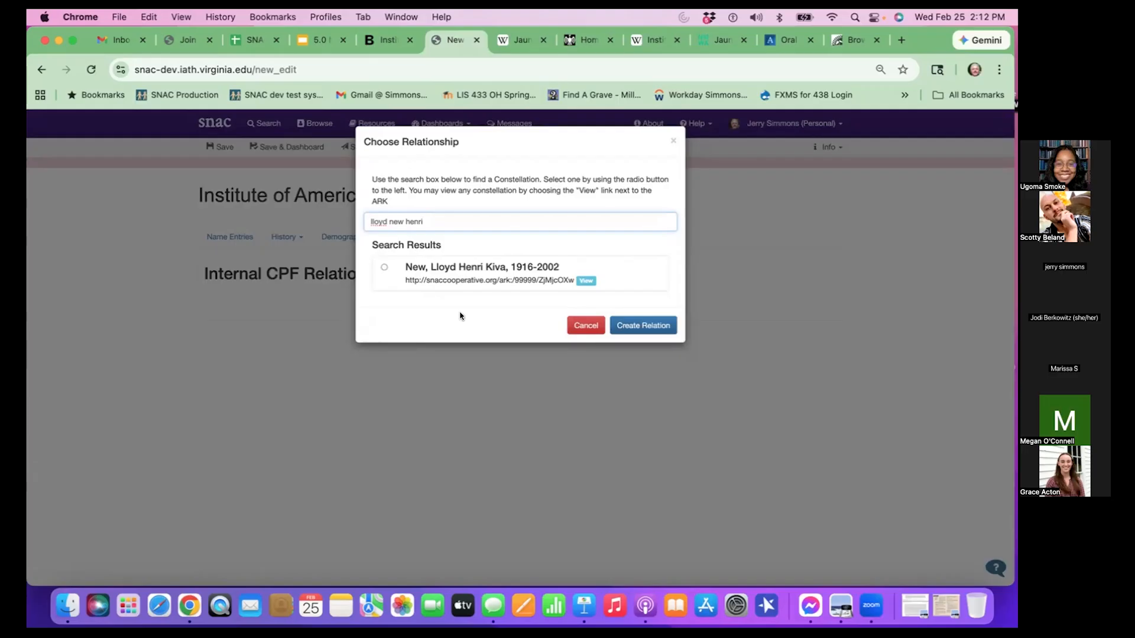
{"action": "left_click", "coordinate": [383, 268]}
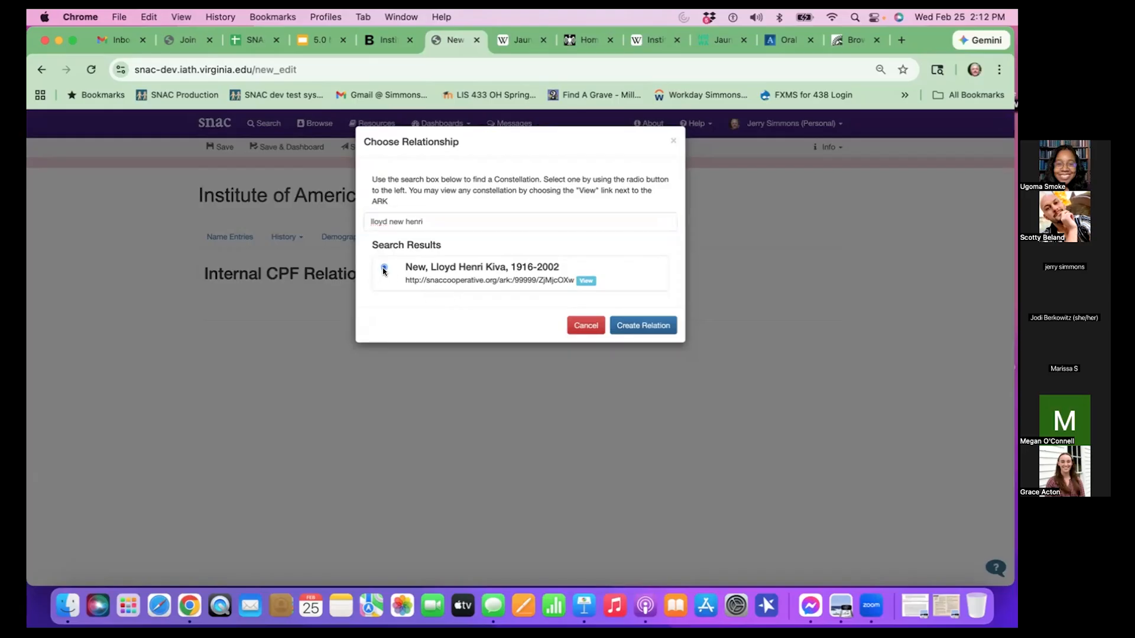
{"action": "left_click", "coordinate": [663, 331]}
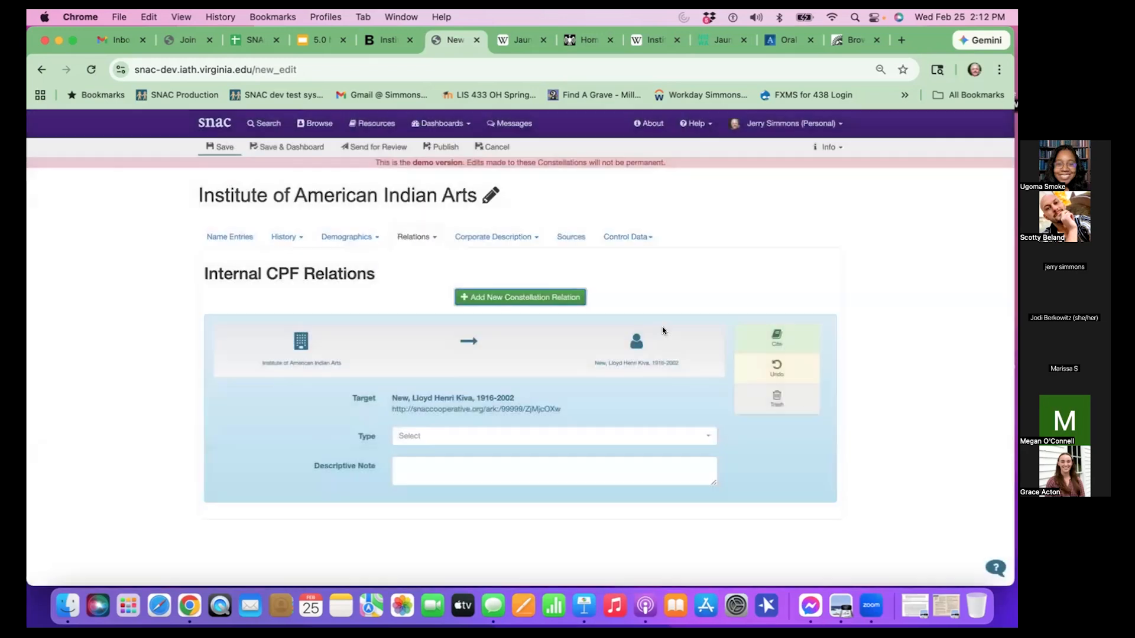
- Set the type of the Lloyd Henri Kiva New relation to foundedBy and save the constellation
{"action": "scroll", "coordinate": [629, 390], "scroll_direction": "down", "scroll_amount": 1}
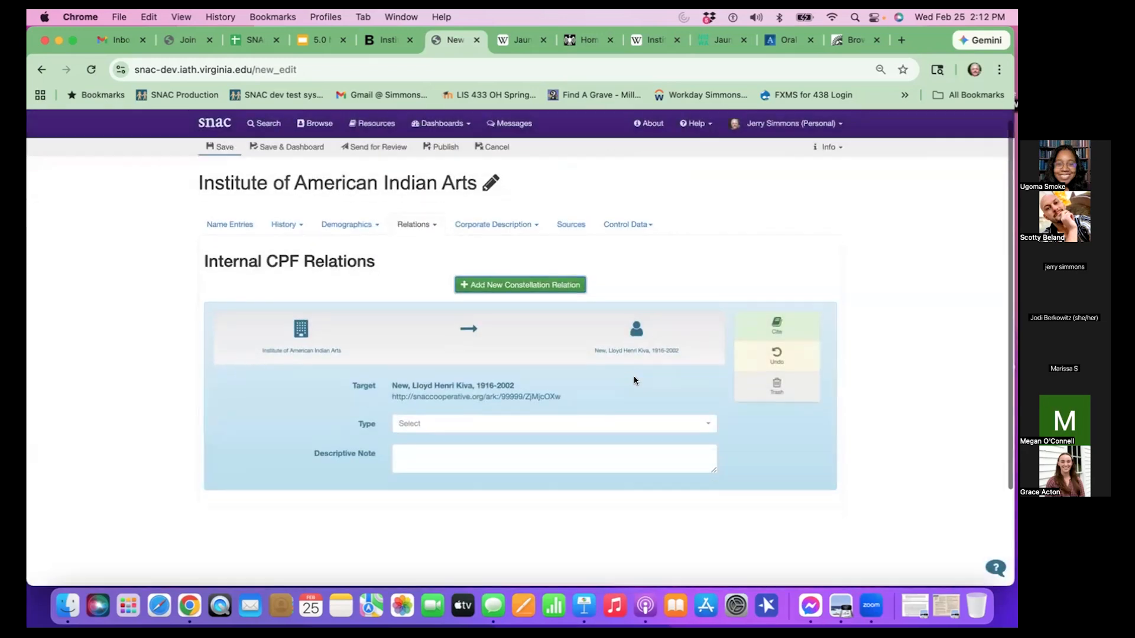
{"action": "left_click", "coordinate": [428, 401]}
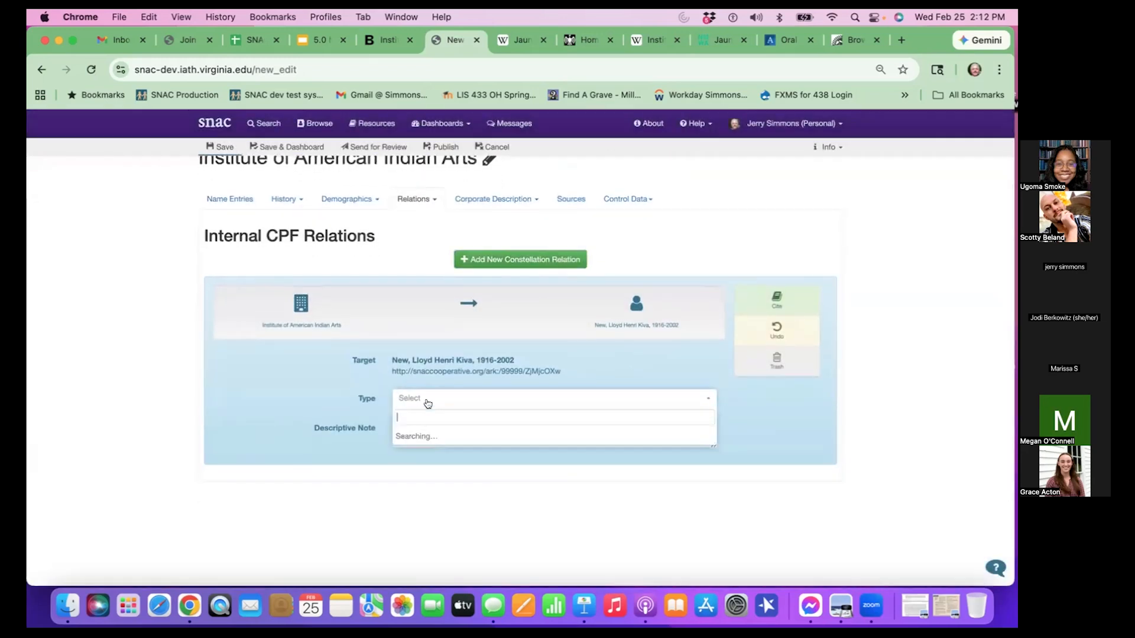
{"action": "scroll", "coordinate": [431, 440], "scroll_direction": "down", "scroll_amount": 3}
{"action": "scroll", "coordinate": [432, 447], "scroll_direction": "down", "scroll_amount": 8}
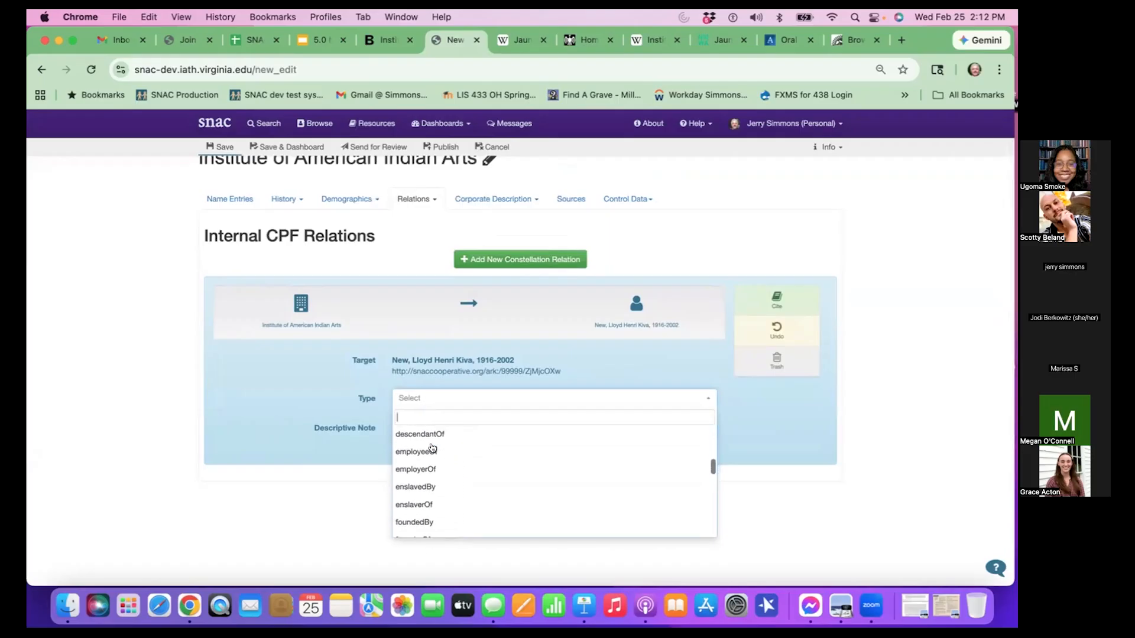
{"action": "scroll", "coordinate": [432, 447], "scroll_direction": "up", "scroll_amount": 5}
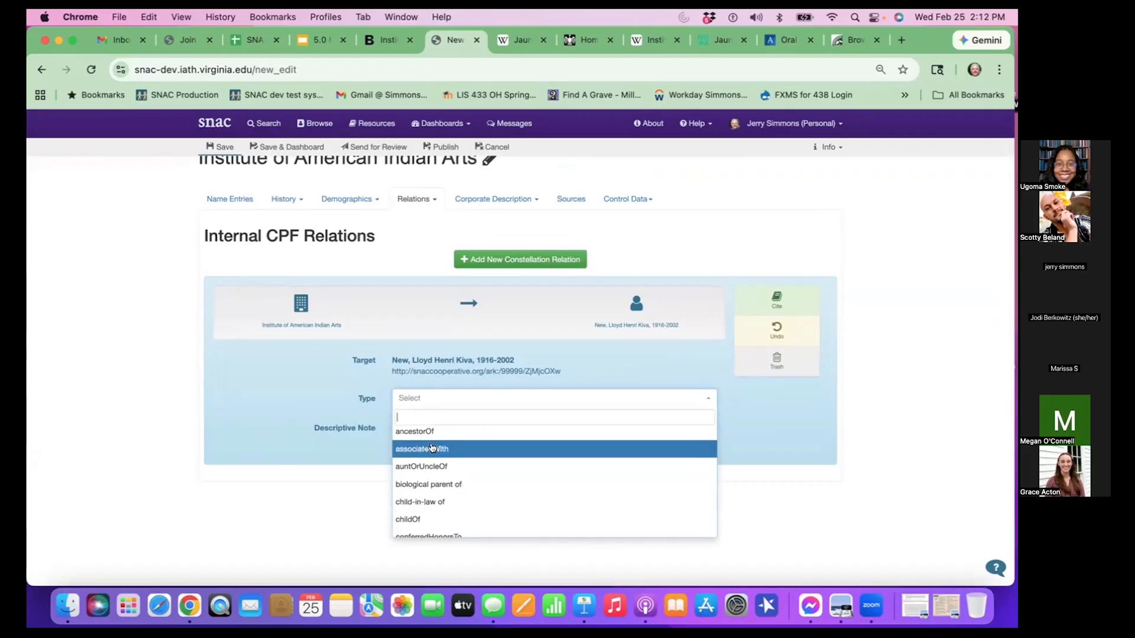
{"action": "type", "text": "founded"}
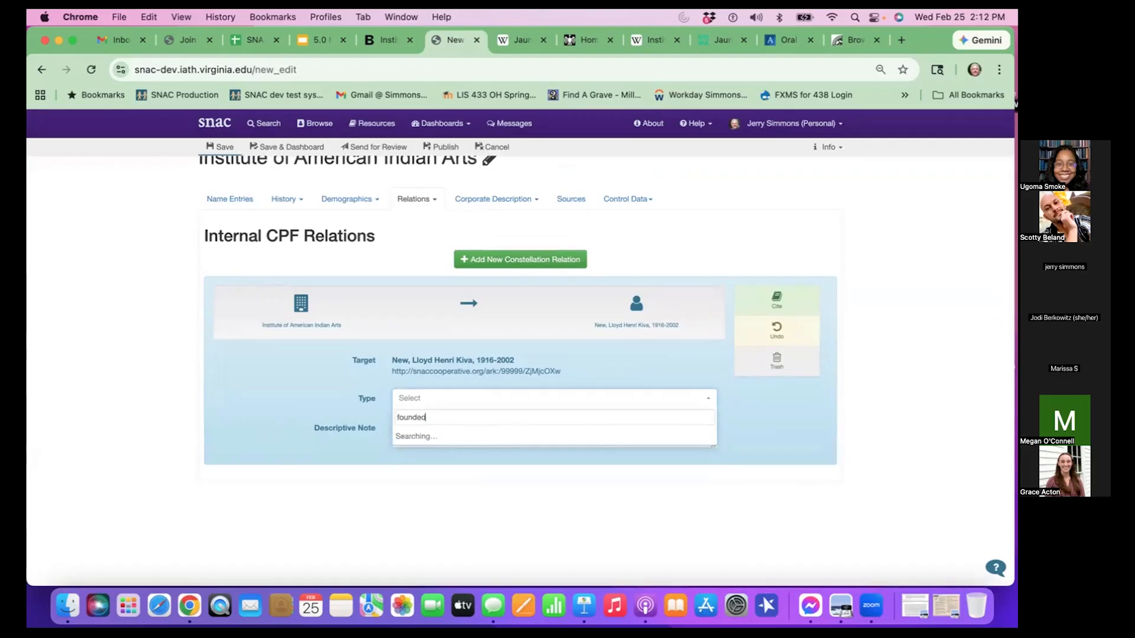
{"action": "key", "text": "Return"}
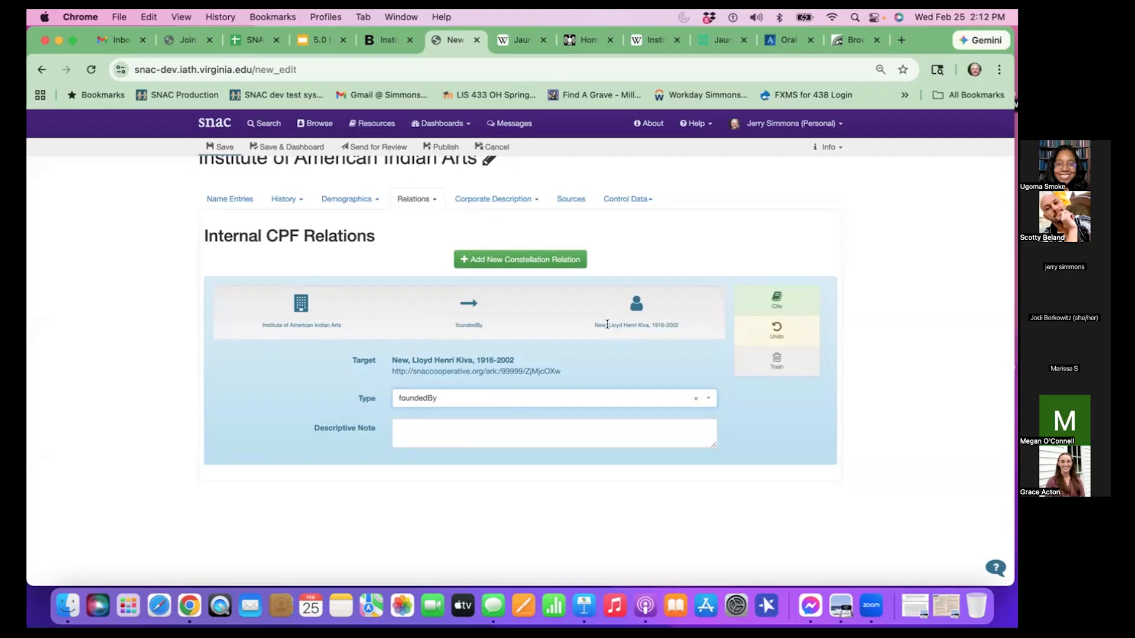
{"action": "left_click", "coordinate": [216, 148]}
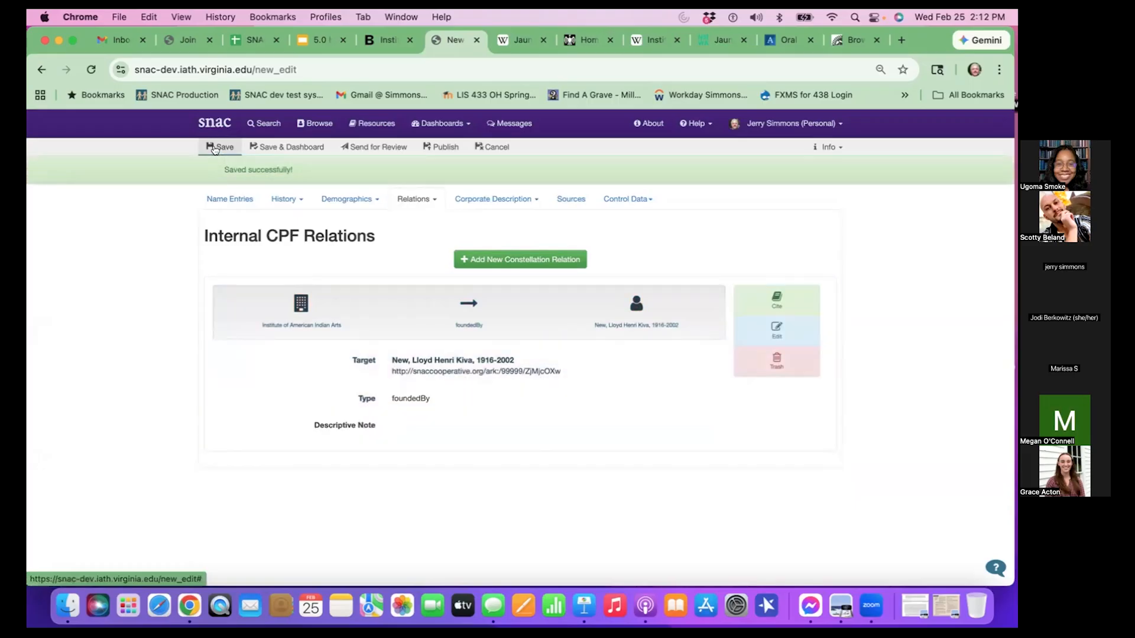
- Start another constellation relation, search for "boyce, george", and check the Google Slides example for the correct Boyce entry
{"action": "left_click", "coordinate": [516, 262]}
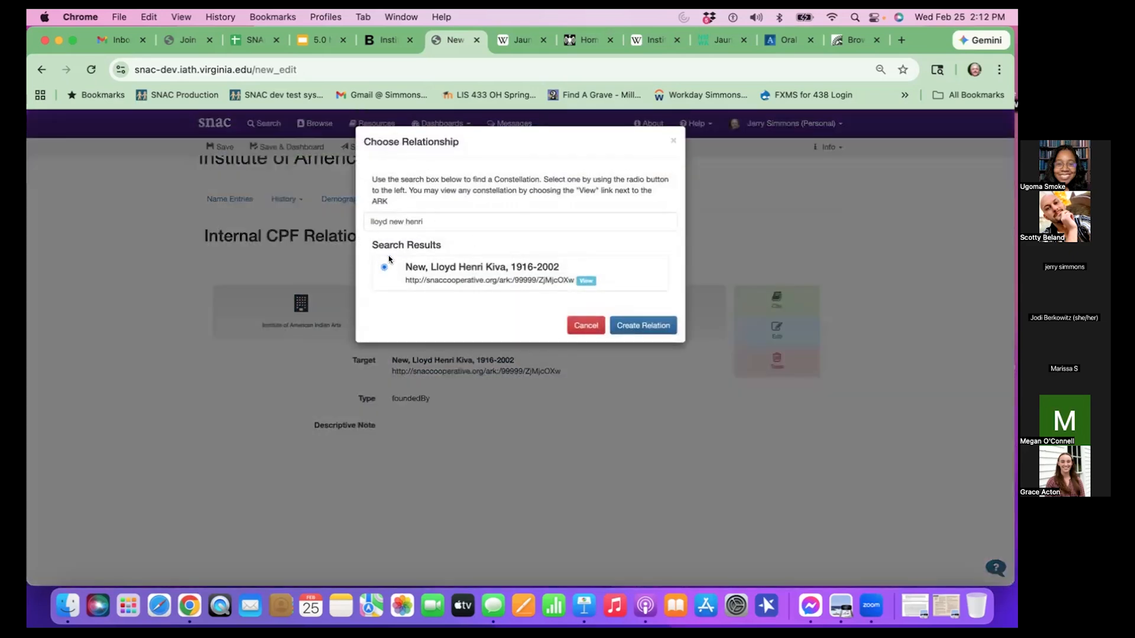
{"action": "triple_click", "coordinate": [417, 222]}
{"action": "key", "text": "BackSpace"}
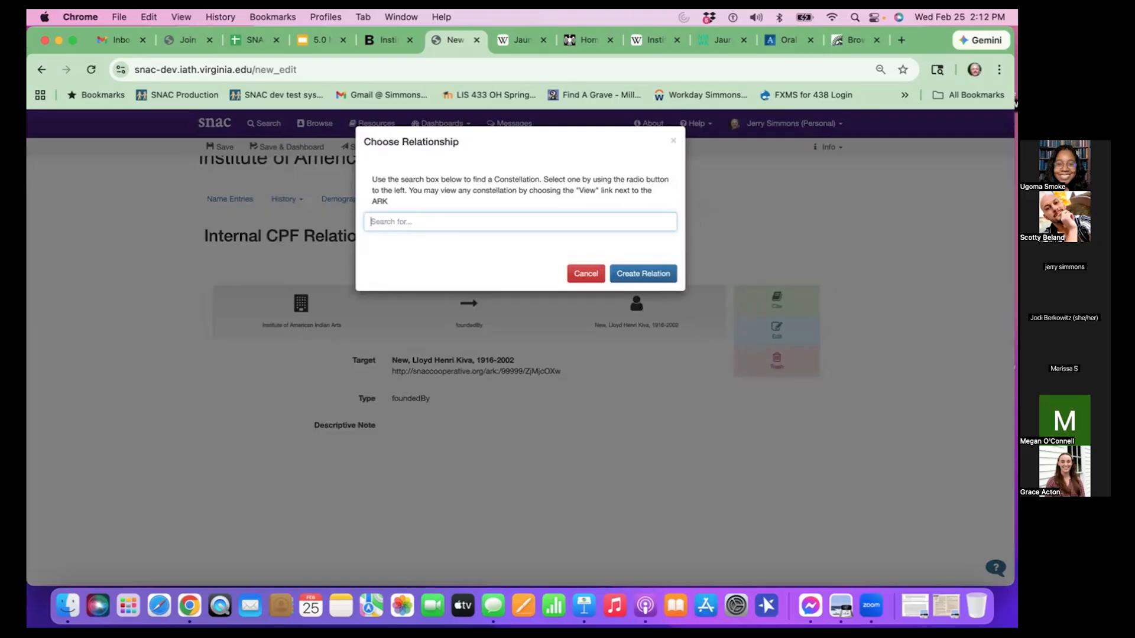
{"action": "type", "text": "bou"}
{"action": "type", "text": "ce, george"}
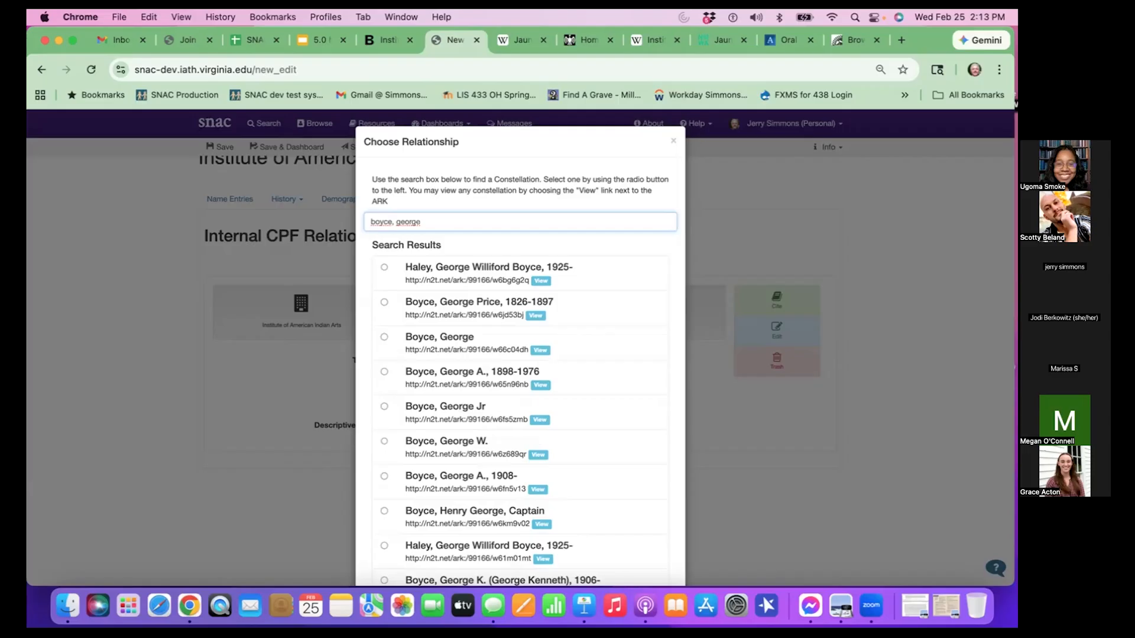
{"action": "left_click", "coordinate": [317, 39]}
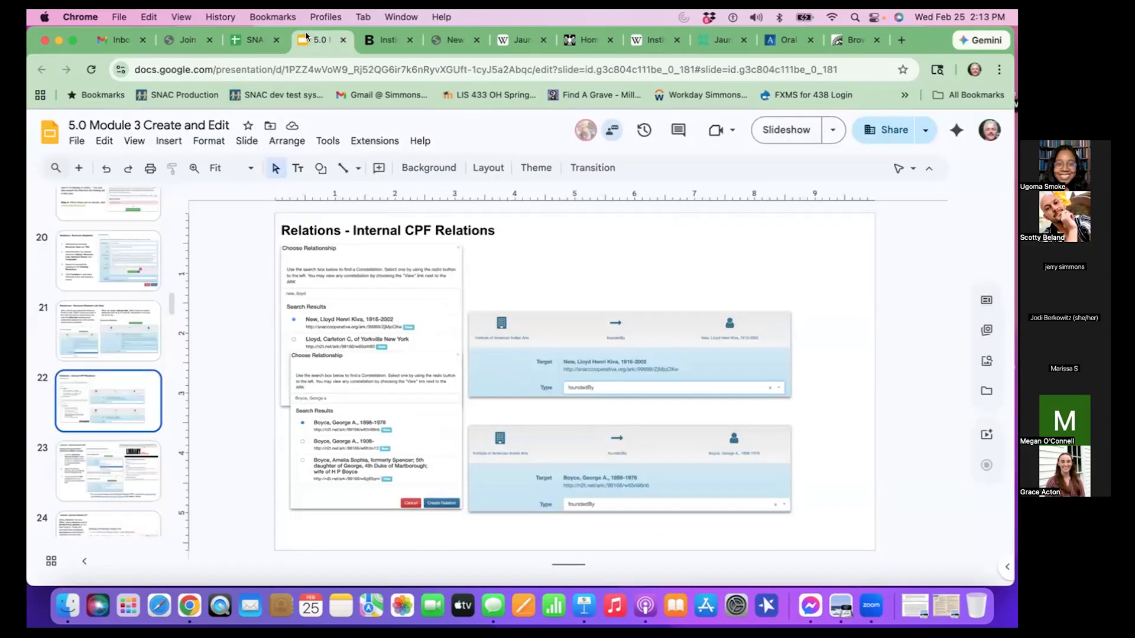
{"action": "left_click", "coordinate": [449, 39]}
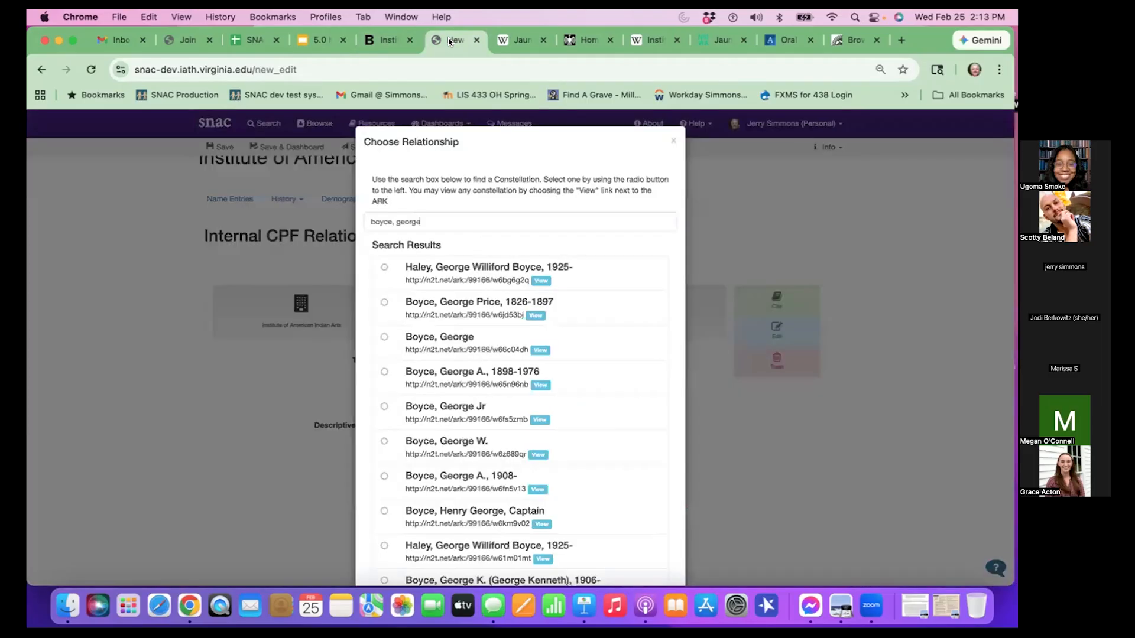
- Select Boyce, George A., 1898-1976 from the search results and create the relation
{"action": "left_click", "coordinate": [381, 371]}
{"action": "left_click", "coordinate": [382, 372]}
{"action": "scroll", "coordinate": [463, 393], "scroll_direction": "down", "scroll_amount": 1}
{"action": "scroll", "coordinate": [455, 408], "scroll_direction": "down", "scroll_amount": 3}
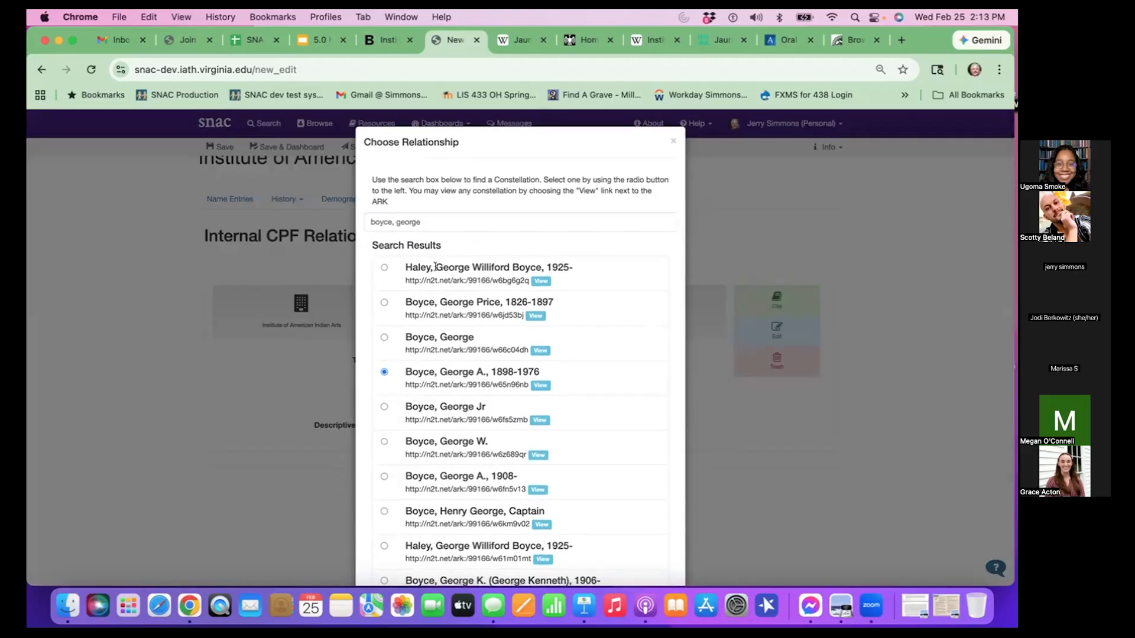
{"action": "scroll", "coordinate": [441, 435], "scroll_direction": "down", "scroll_amount": 1}
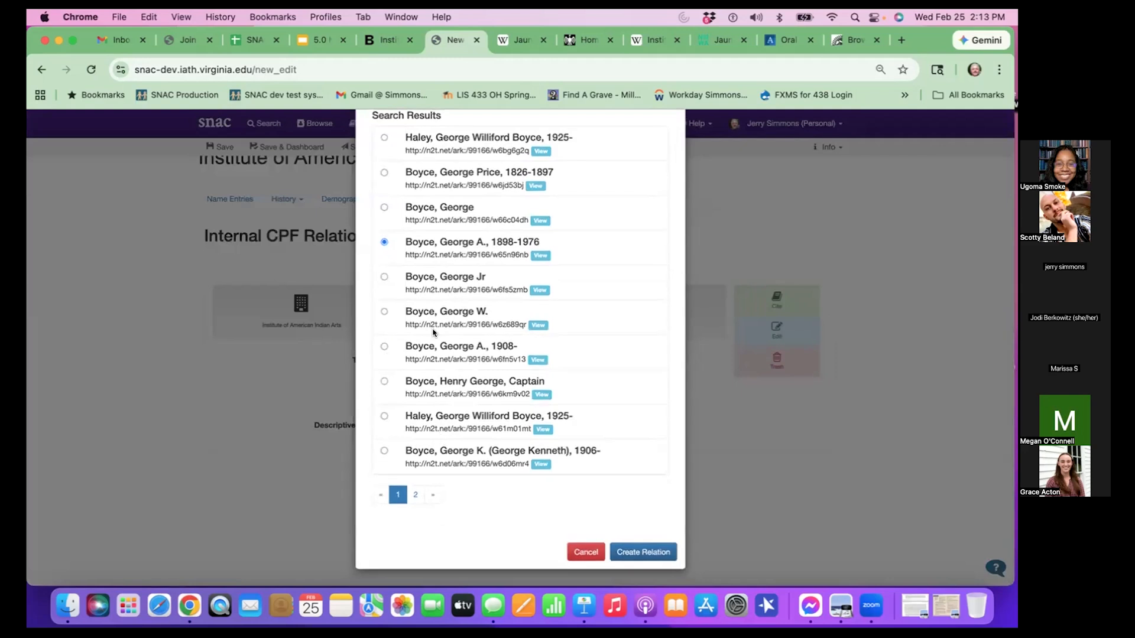
{"action": "left_click", "coordinate": [644, 553]}
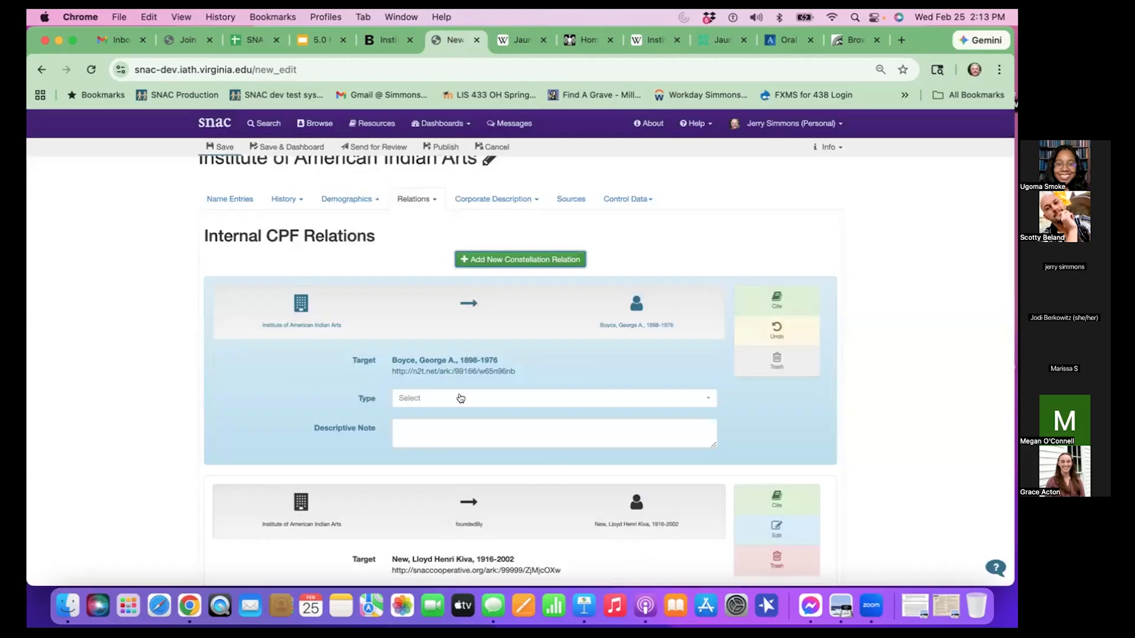
- Set the type of the George A. Boyce relation to foundedBy and save the constellation
{"action": "left_click", "coordinate": [461, 398]}
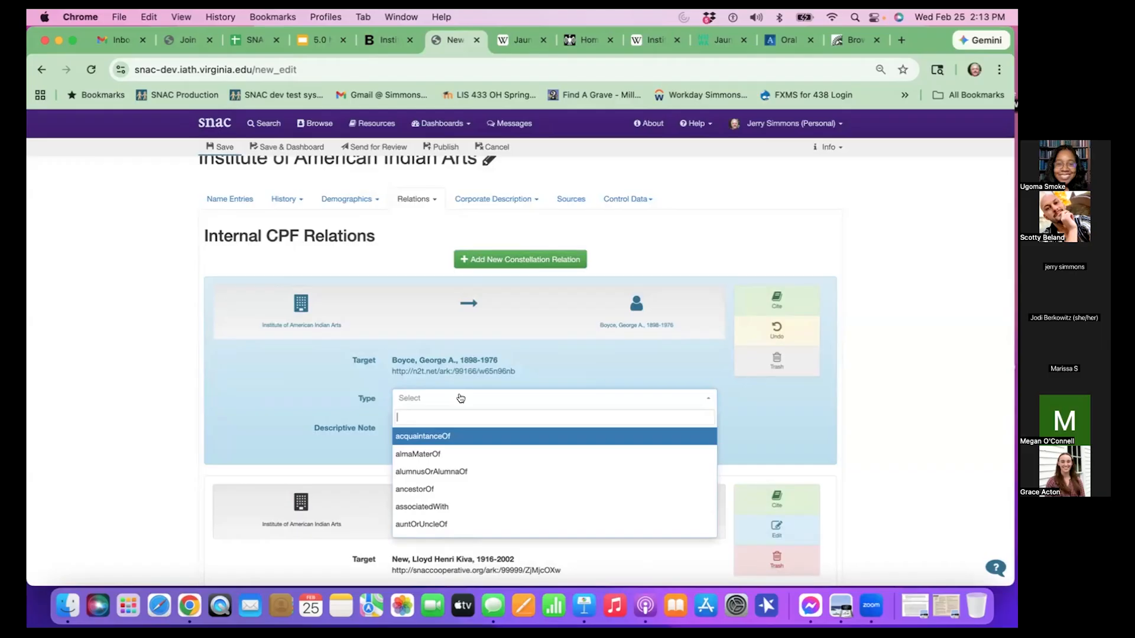
{"action": "type", "text": "found"}
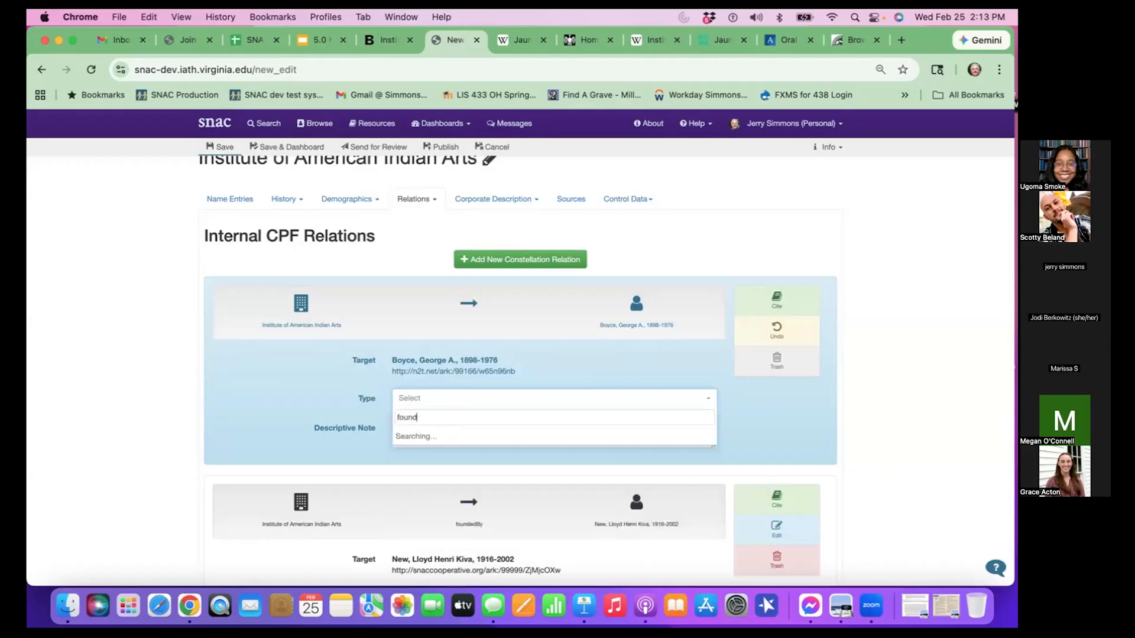
{"action": "type", "text": "ed"}
{"action": "key", "text": "Return"}
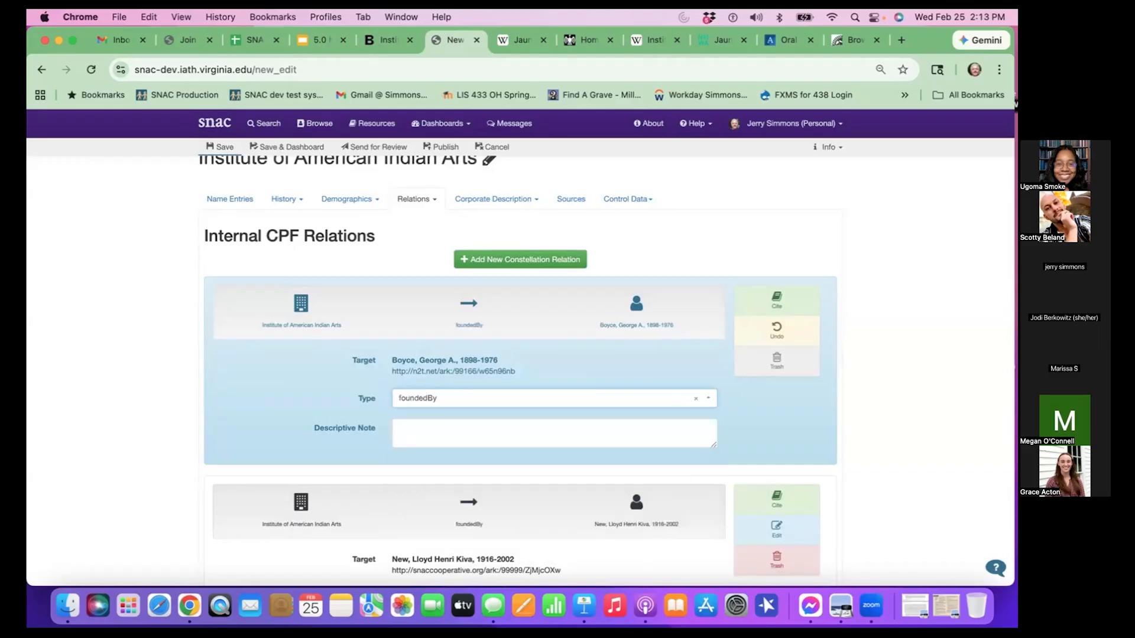
{"action": "left_click", "coordinate": [901, 447]}
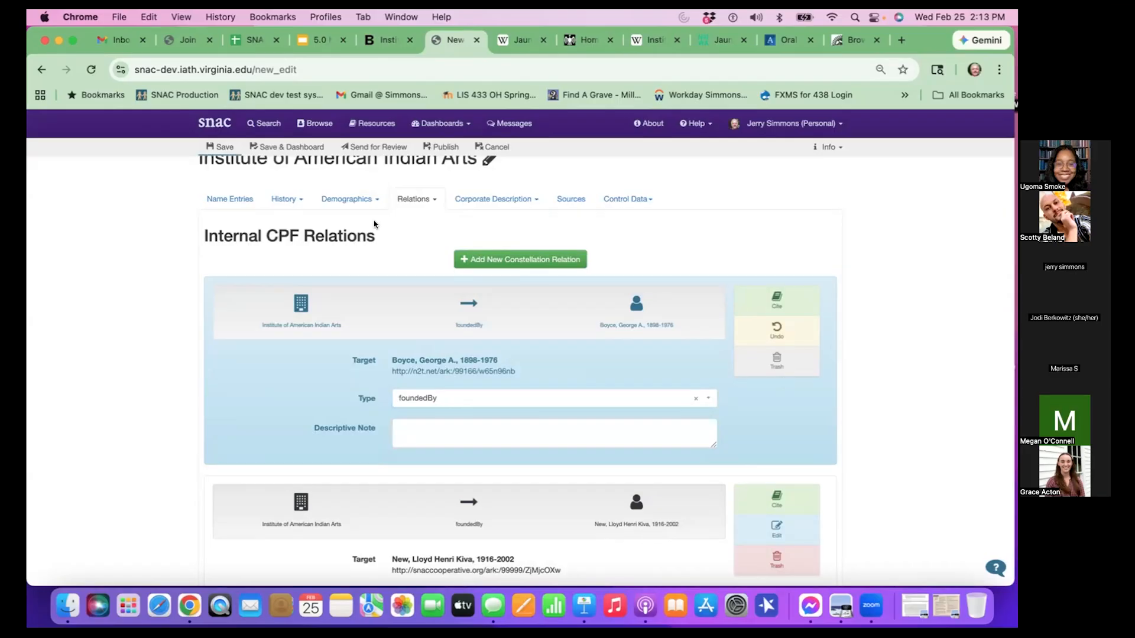
{"action": "left_click", "coordinate": [201, 147]}
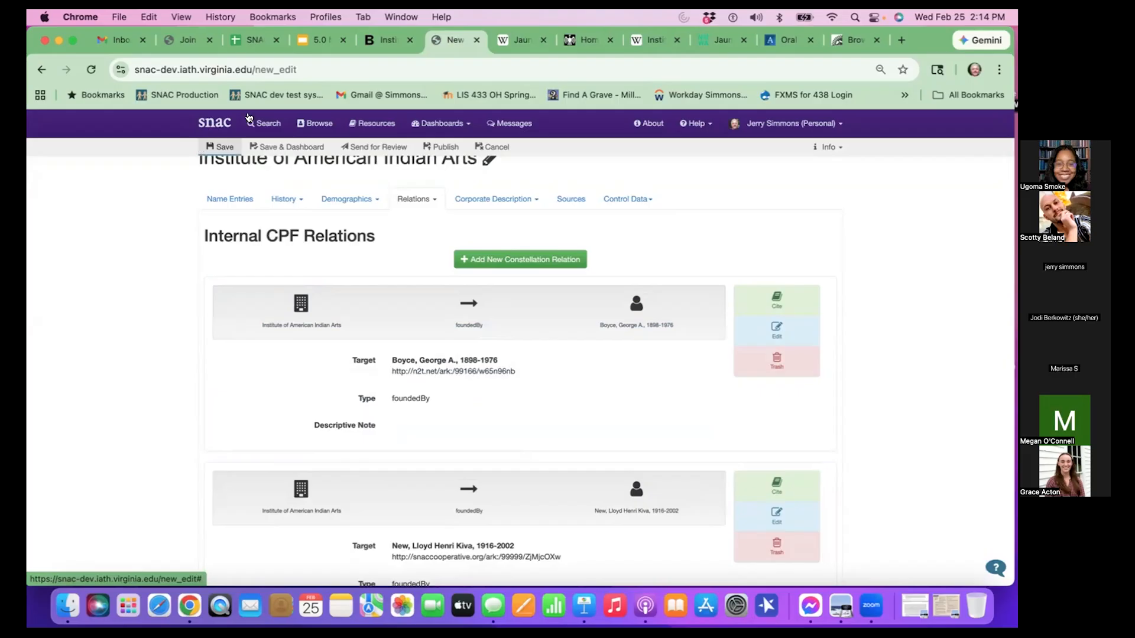
- Open the External Related CPF section of the constellation and switch to the Wikipedia article on the Institute of American Indian Arts
{"action": "scroll", "coordinate": [888, 294], "scroll_direction": "up", "scroll_amount": 2}
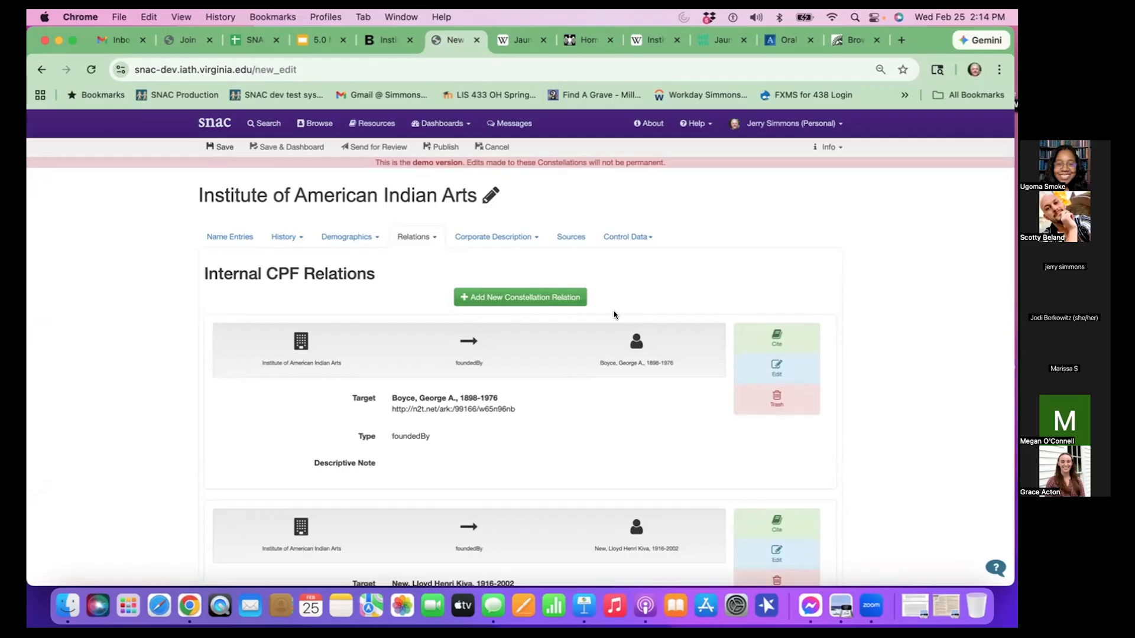
{"action": "scroll", "coordinate": [680, 414], "scroll_direction": "down", "scroll_amount": 1}
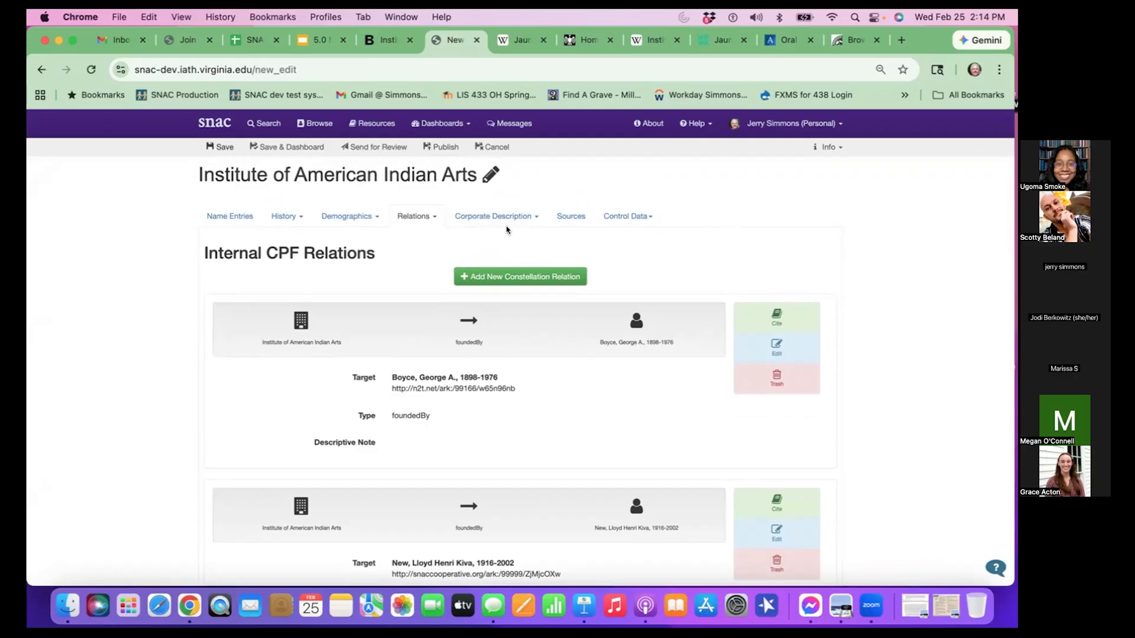
{"action": "left_click", "coordinate": [428, 212]}
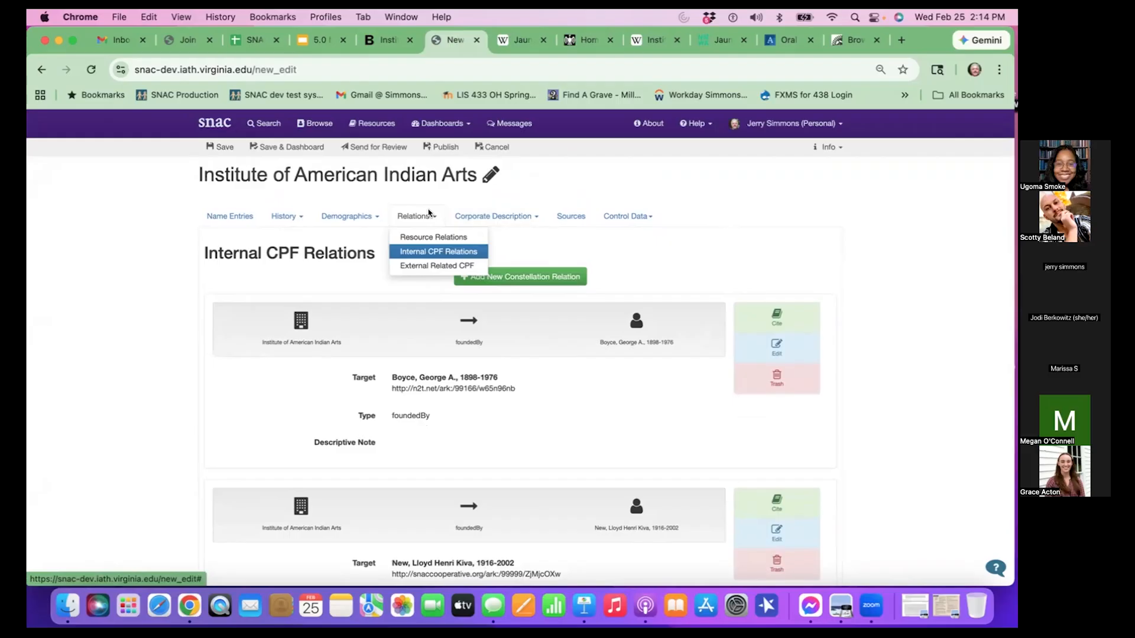
{"action": "left_click", "coordinate": [459, 266]}
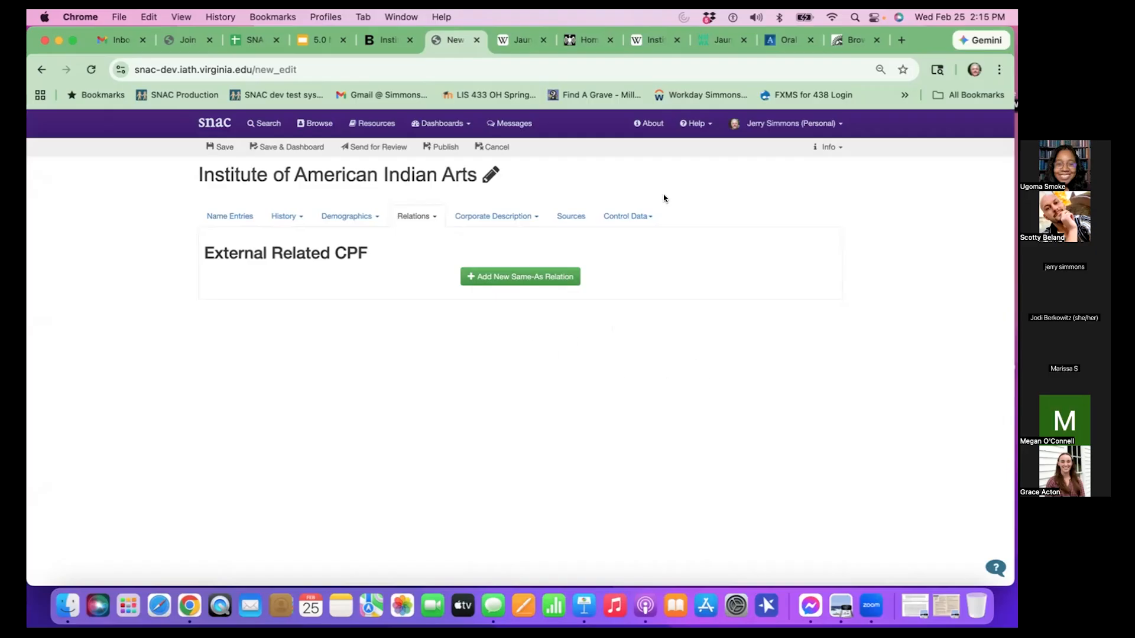
{"action": "left_click", "coordinate": [651, 40]}
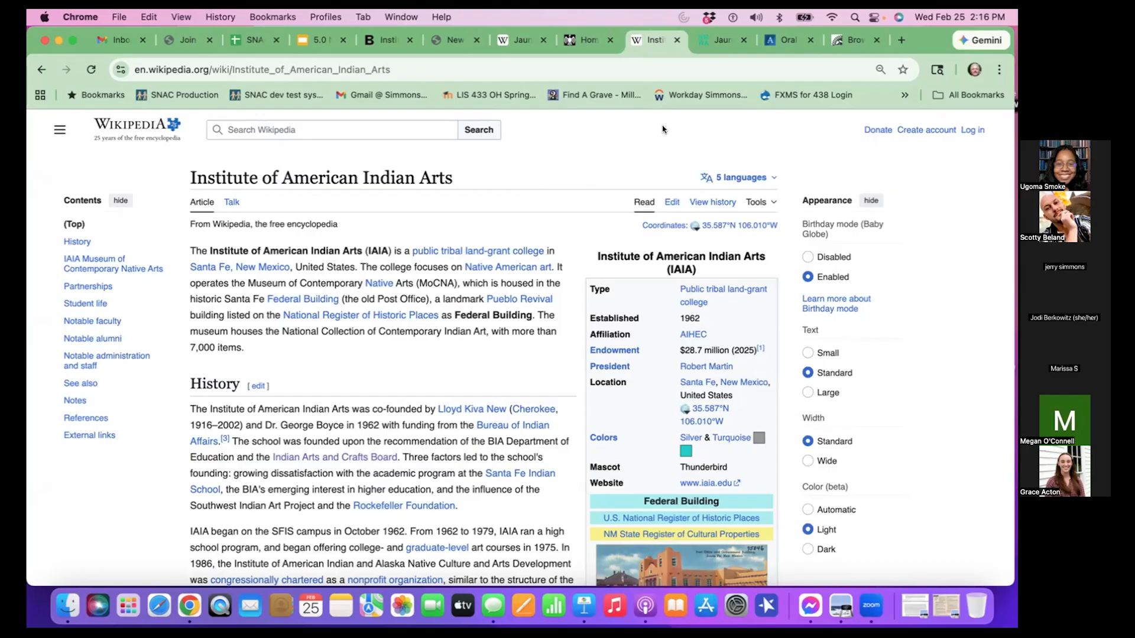
- Switch to the Google Slides presentation and review the External Related CPF slide with the Library of Congress Name Authority File example
{"action": "left_click", "coordinate": [308, 39]}
{"action": "scroll", "coordinate": [143, 331], "scroll_direction": "down", "scroll_amount": 2}
{"action": "left_click", "coordinate": [132, 422]}
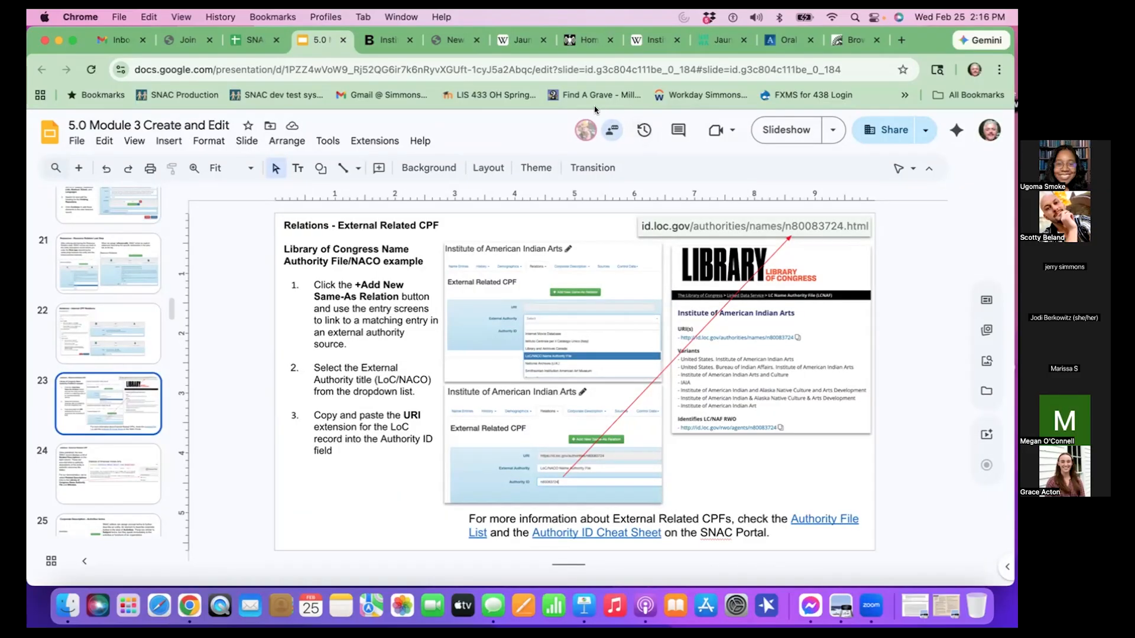
- Open id.loc.gov in a new browser tab and search it for "institute of American Indian Arts"
{"action": "left_click", "coordinate": [899, 41]}
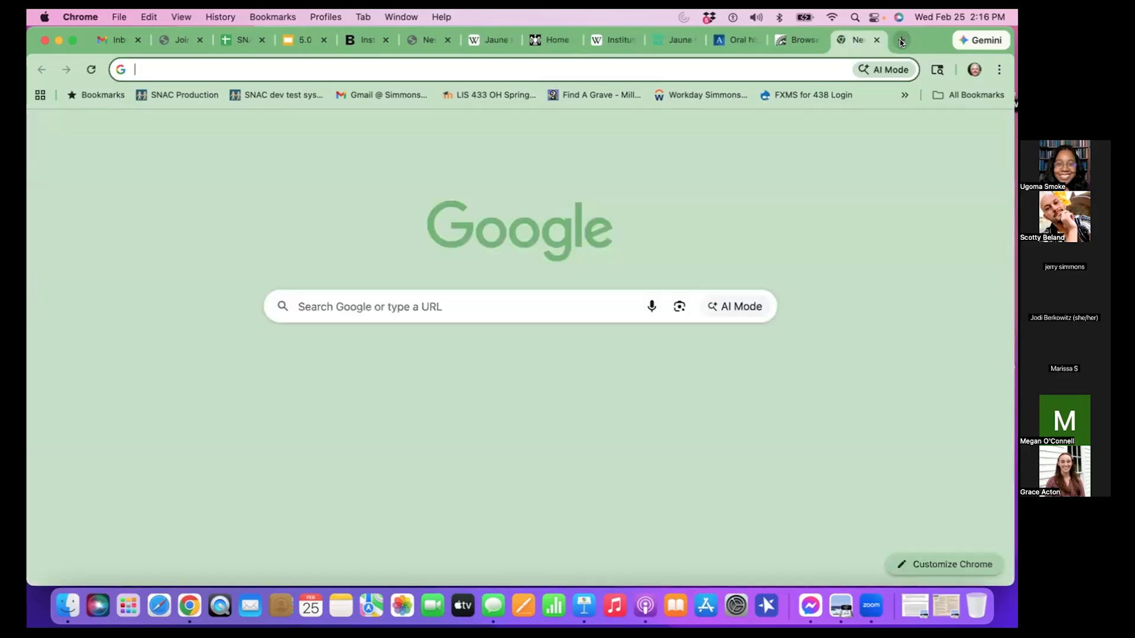
{"action": "type", "text": "id.loc.gov"}
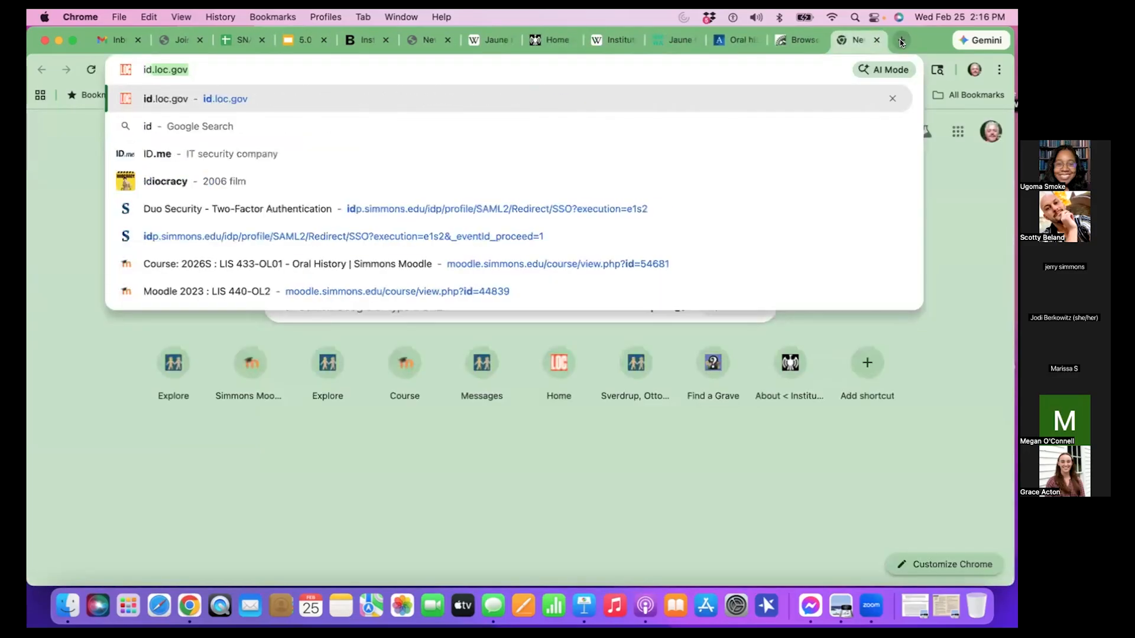
{"action": "key", "text": "Return"}
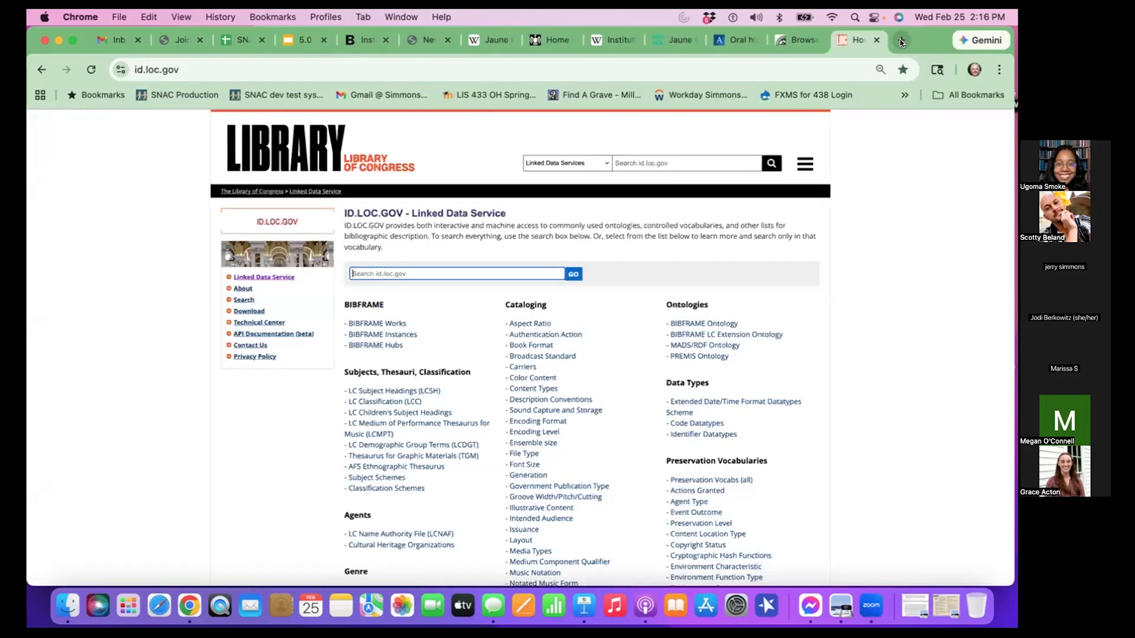
{"action": "left_click", "coordinate": [390, 269]}
{"action": "key", "text": "Down"}
{"action": "key", "text": "Return"}
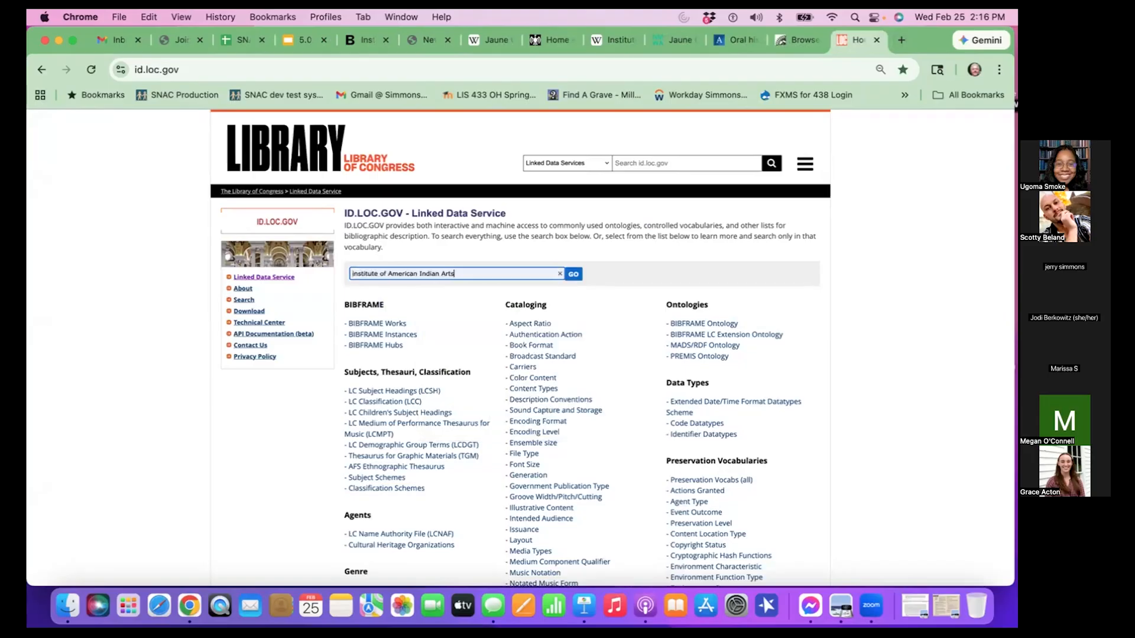
{"action": "left_click", "coordinate": [572, 274]}
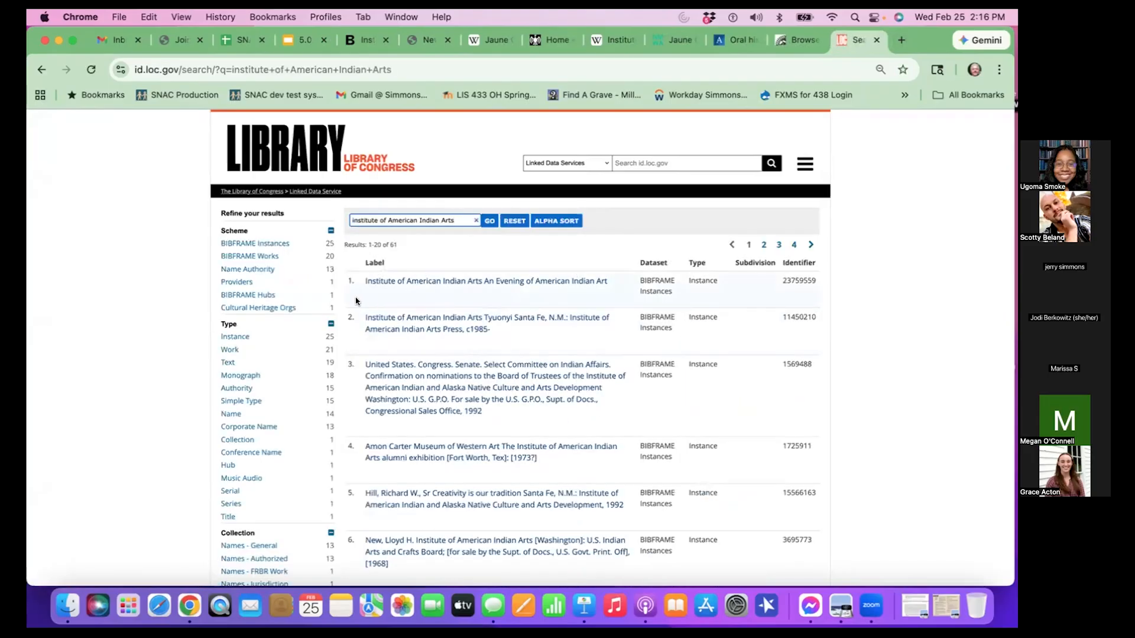
- Limit the results to Name Authority, open the Institute of American Indian Arts record, and copy identifier n80083724 from its web address
{"action": "left_click", "coordinate": [271, 270]}
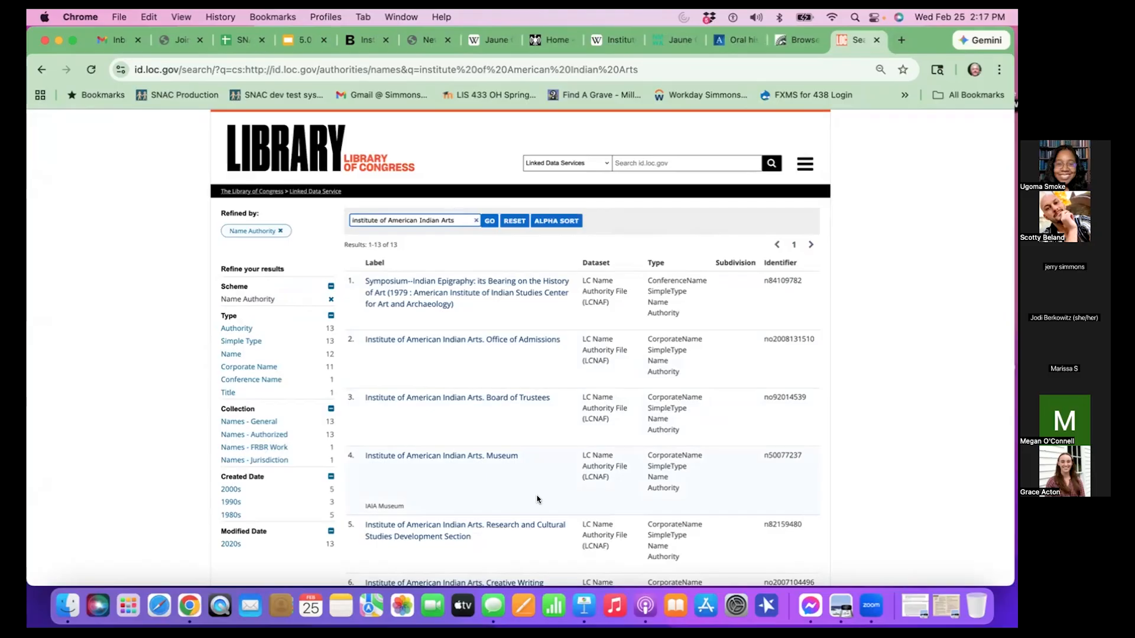
{"action": "scroll", "coordinate": [538, 500], "scroll_direction": "down", "scroll_amount": 5}
{"action": "scroll", "coordinate": [538, 499], "scroll_direction": "down", "scroll_amount": 4}
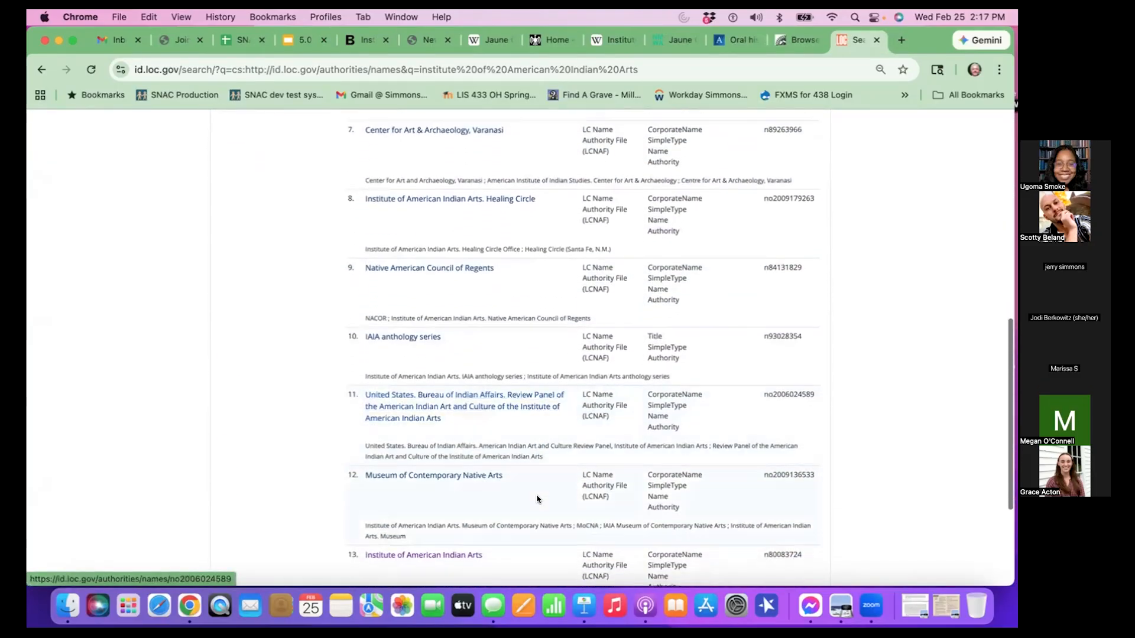
{"action": "scroll", "coordinate": [538, 499], "scroll_direction": "down", "scroll_amount": 2}
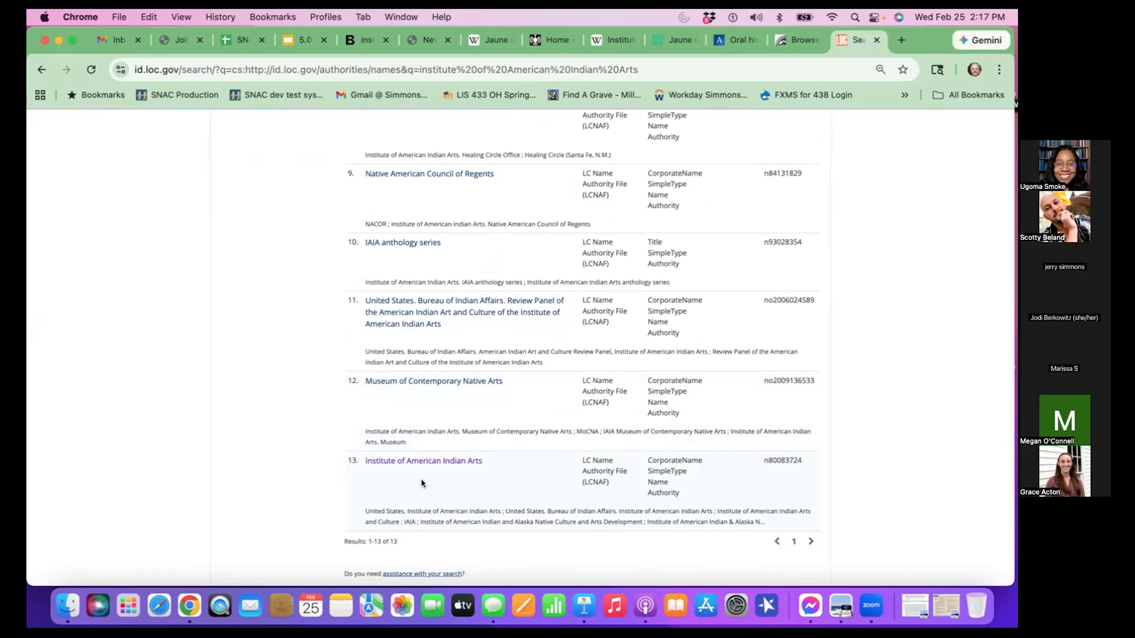
{"action": "left_click", "coordinate": [475, 462]}
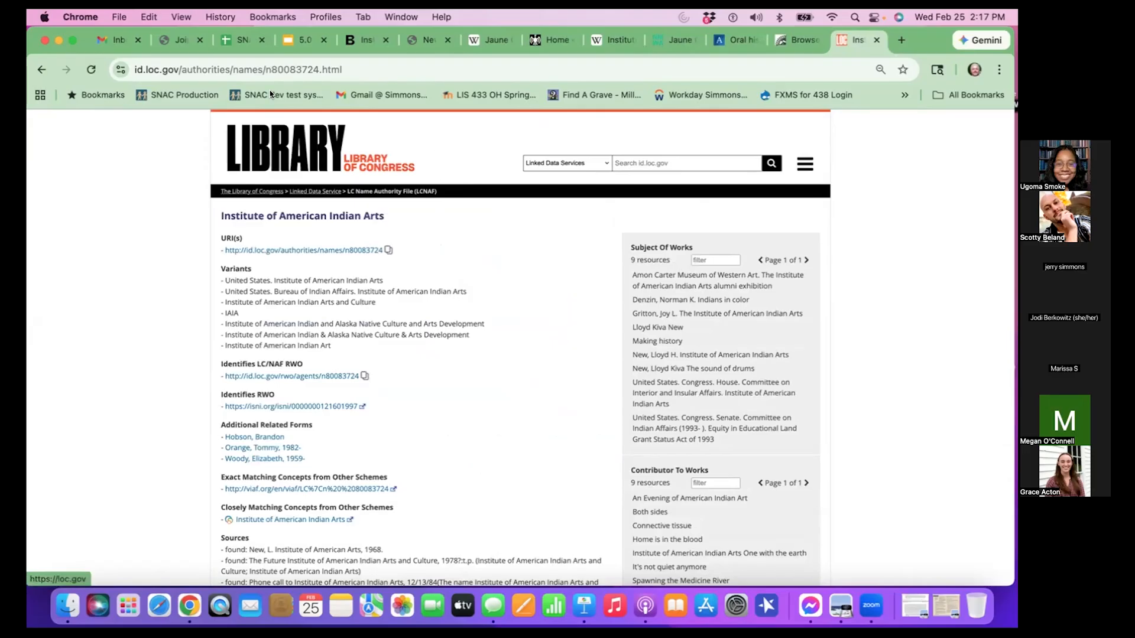
{"action": "left_click_drag", "start_coordinate": [265, 69], "coordinate": [320, 69]}
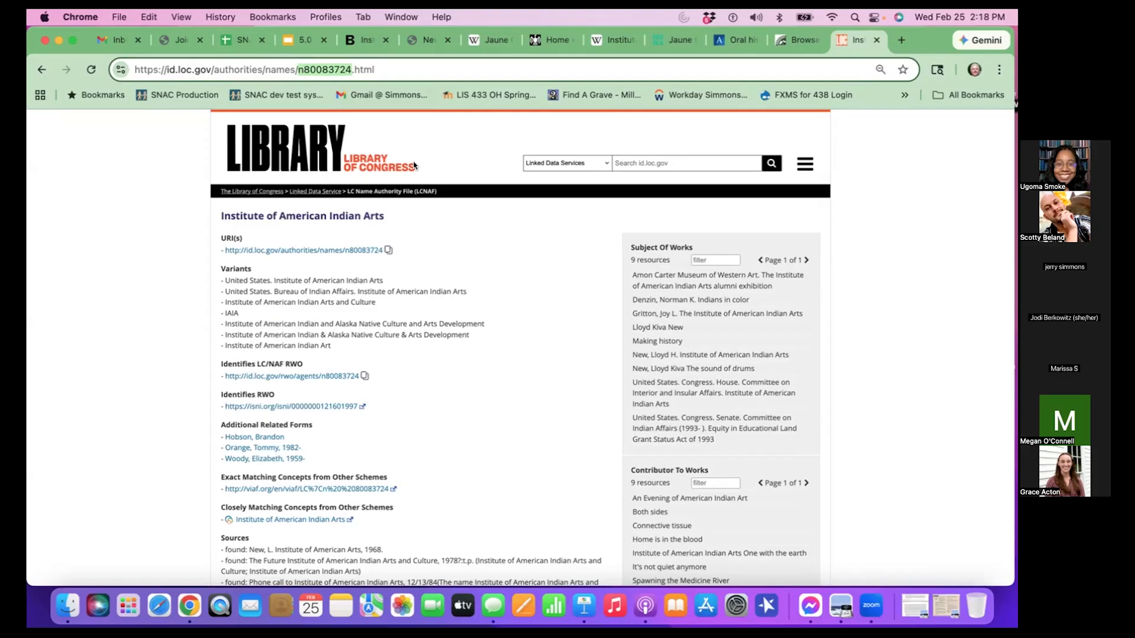
- Return to the SNAC constellation and add a same-as relation with LoC/NACO Name Authority File as the external authority
{"action": "left_click", "coordinate": [417, 38]}
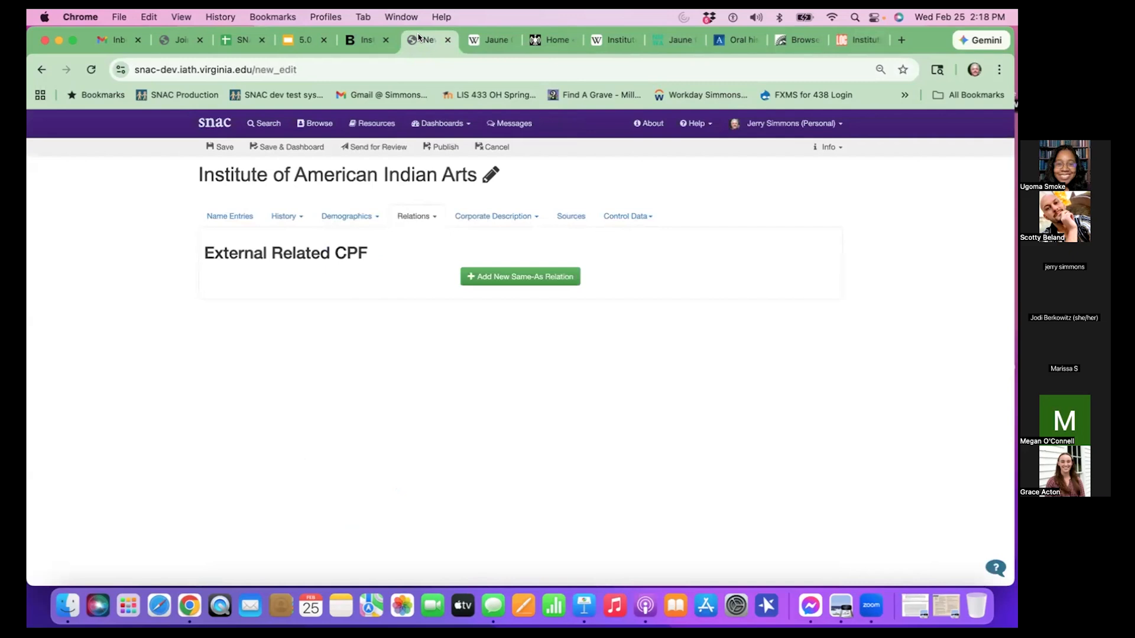
{"action": "left_click", "coordinate": [557, 273]}
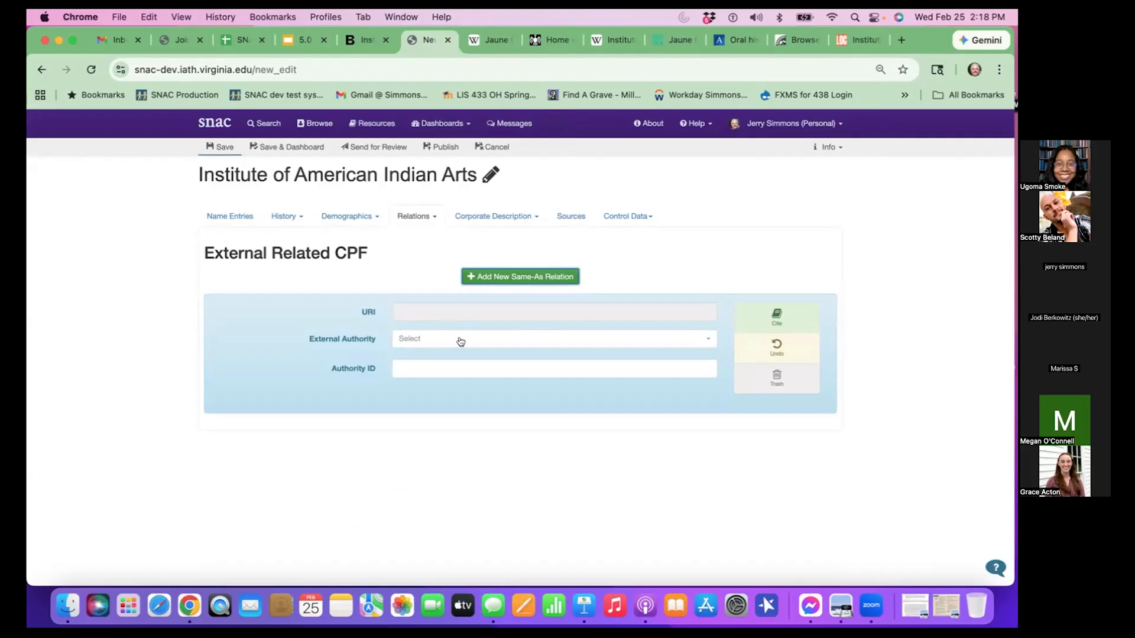
{"action": "left_click", "coordinate": [480, 340]}
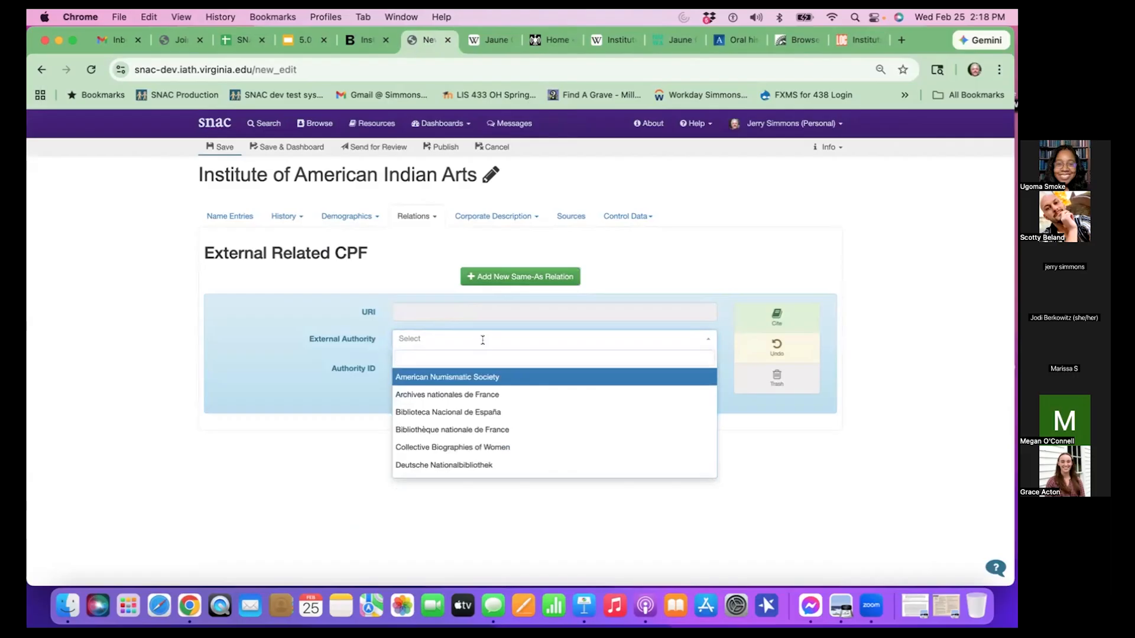
{"action": "scroll", "coordinate": [488, 395], "scroll_direction": "down", "scroll_amount": 2}
{"action": "scroll", "coordinate": [488, 395], "scroll_direction": "down", "scroll_amount": 1}
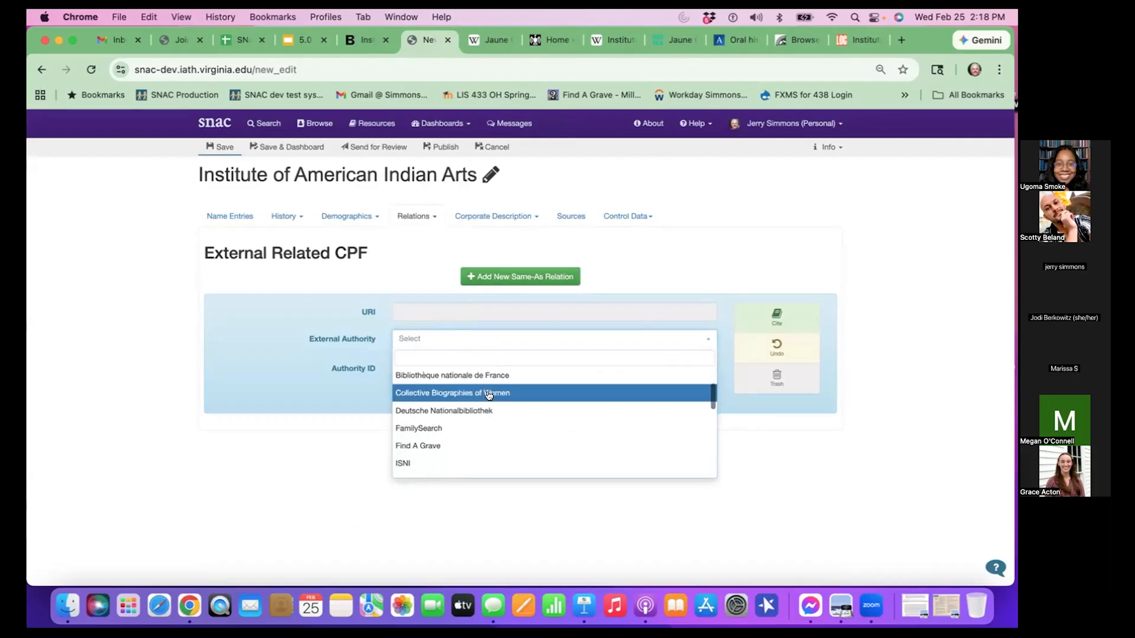
{"action": "scroll", "coordinate": [488, 395], "scroll_direction": "down", "scroll_amount": 6}
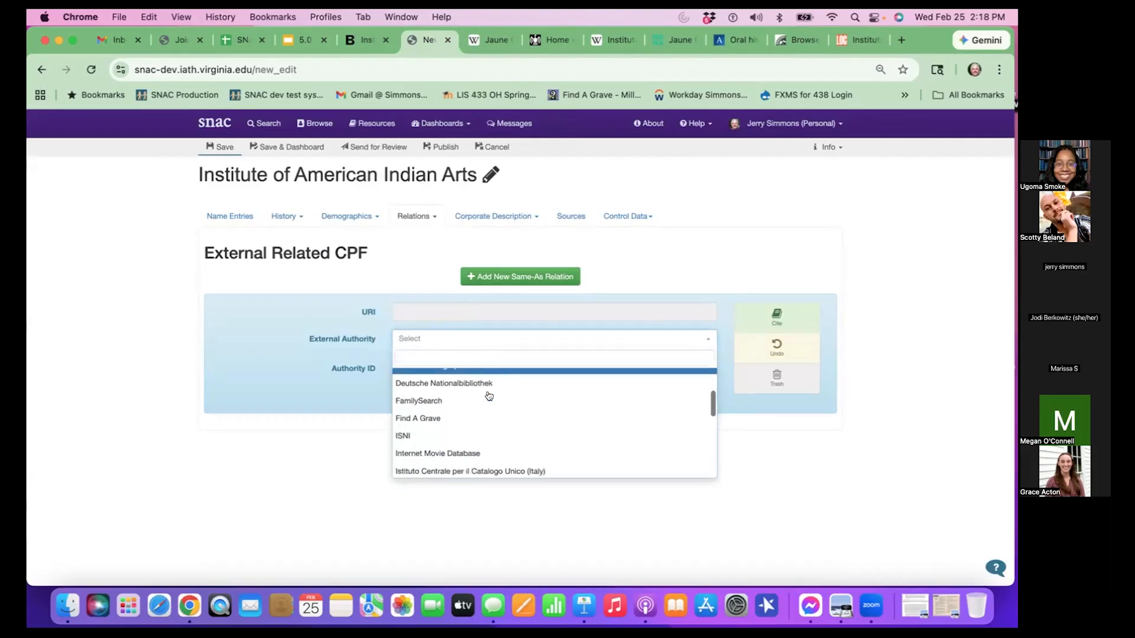
{"action": "scroll", "coordinate": [489, 395], "scroll_direction": "down", "scroll_amount": 1}
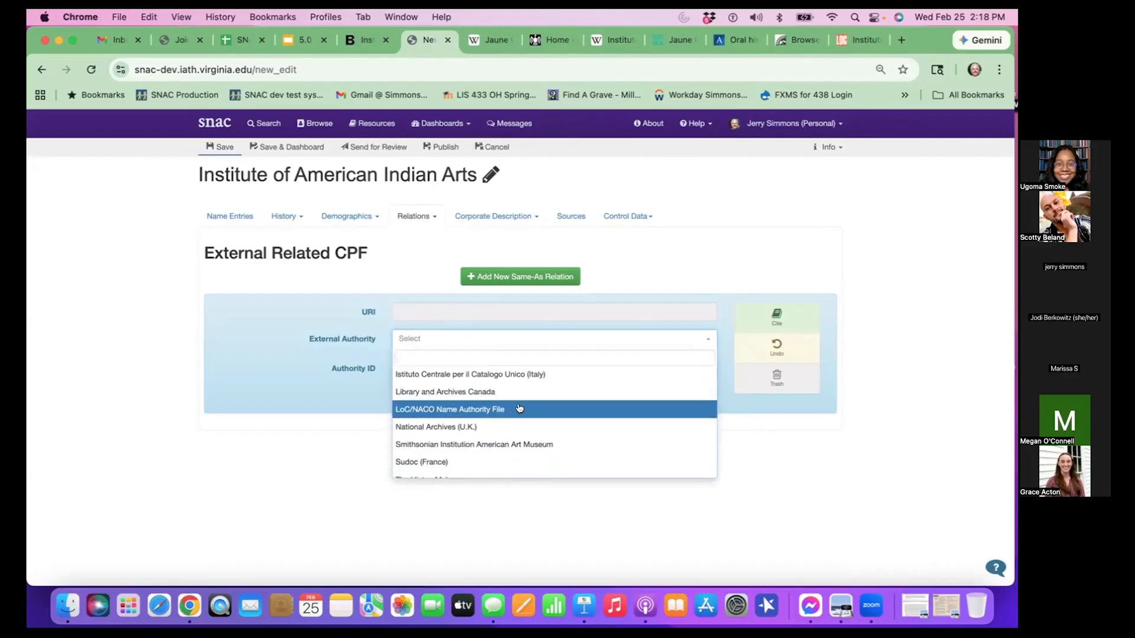
{"action": "left_click", "coordinate": [519, 409]}
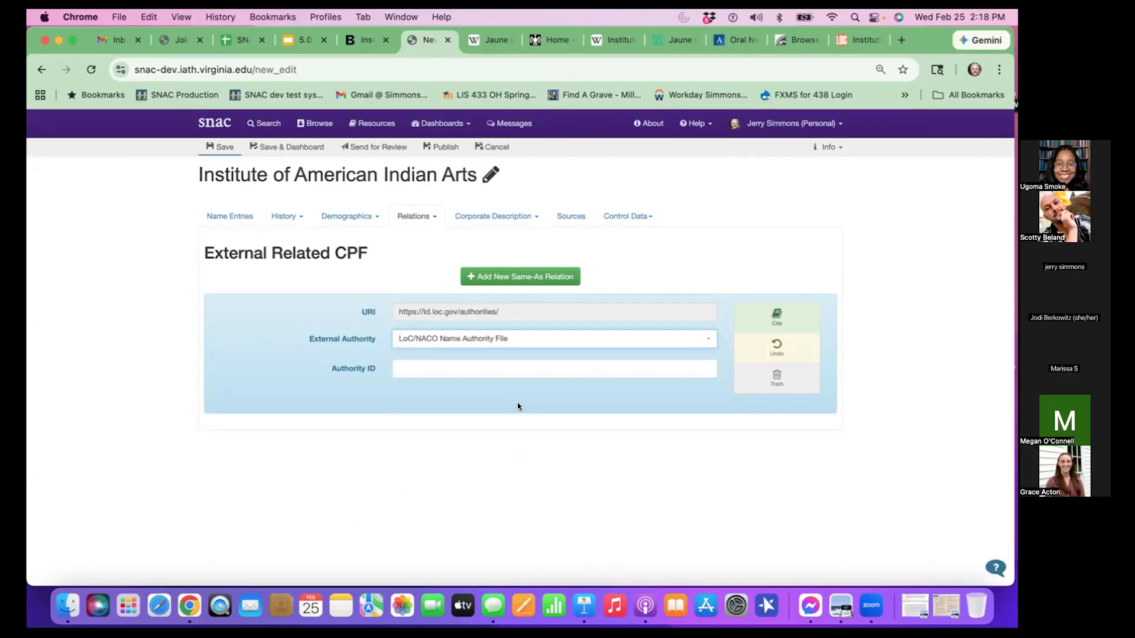
- Paste n80083724 as the Authority ID of the LoC/NACO relation and save the constellation
{"action": "left_click", "coordinate": [487, 369]}
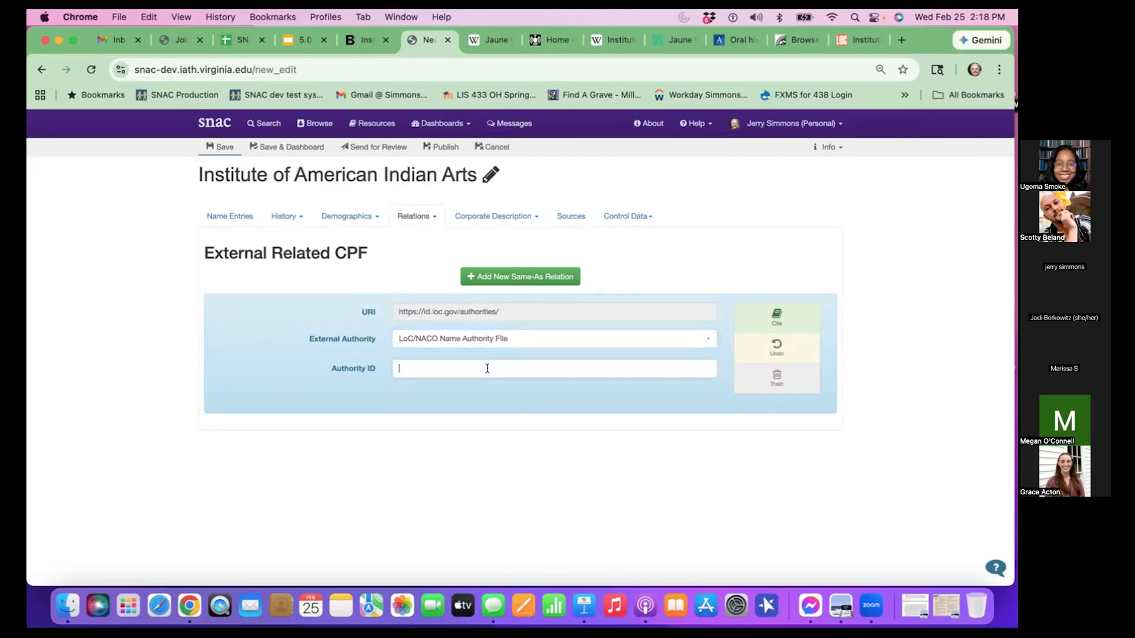
{"action": "type", "text": "n80083724"}
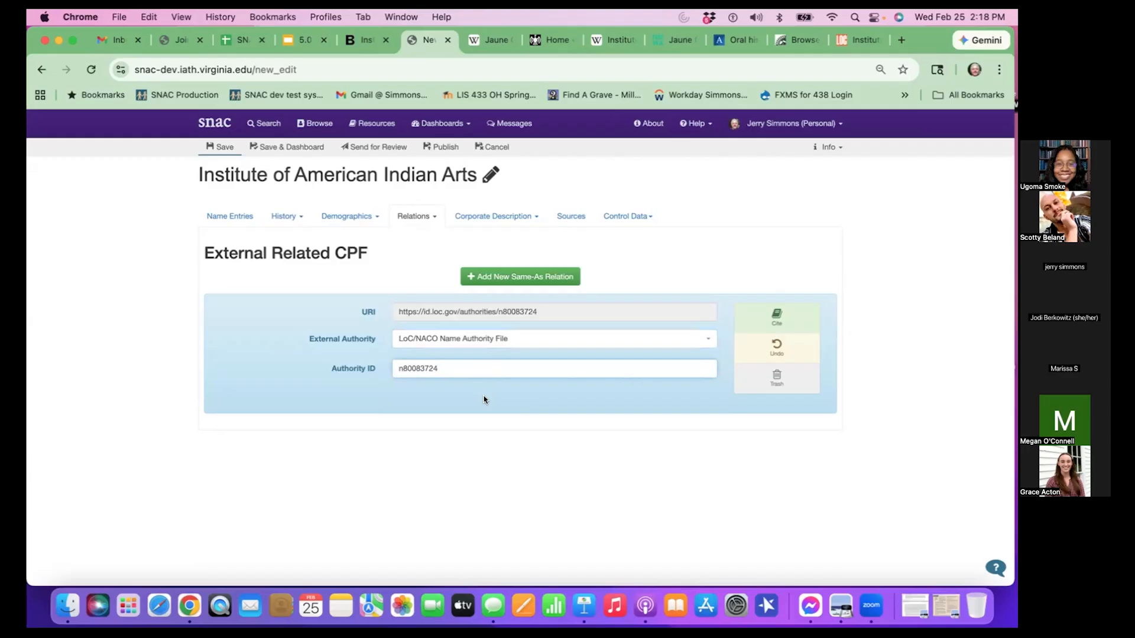
{"action": "left_click", "coordinate": [225, 148]}
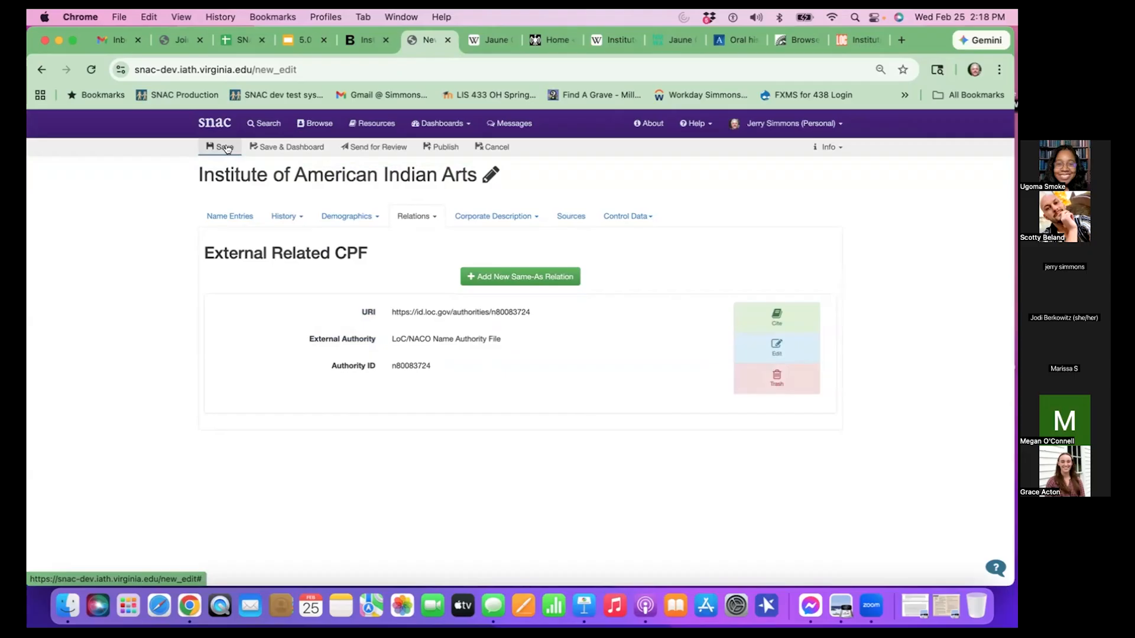
- Add another same-as relation, open the Wikidata item from the institute's Wikipedia article, and copy its identifier Q4201524
{"action": "left_click", "coordinate": [544, 276]}
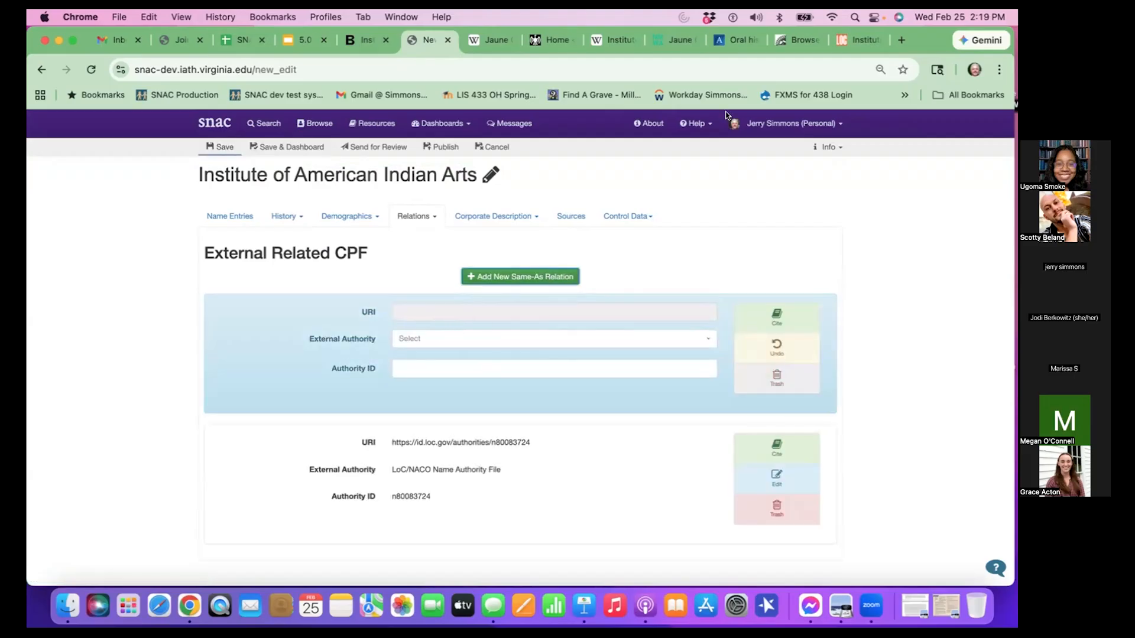
{"action": "left_click", "coordinate": [624, 44]}
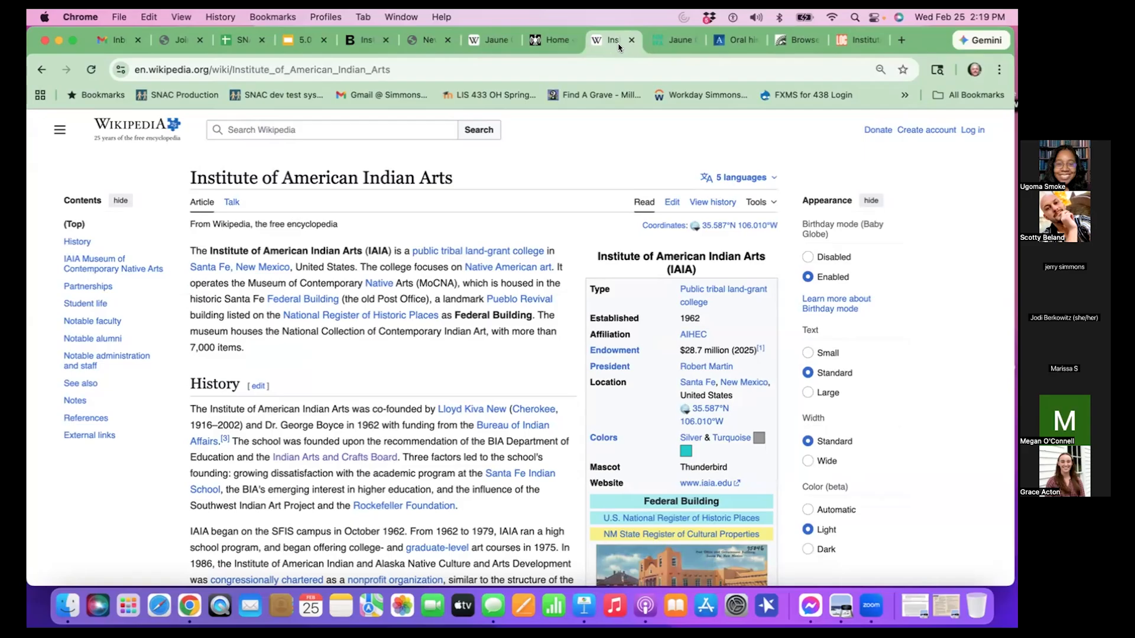
{"action": "left_click", "coordinate": [770, 204]}
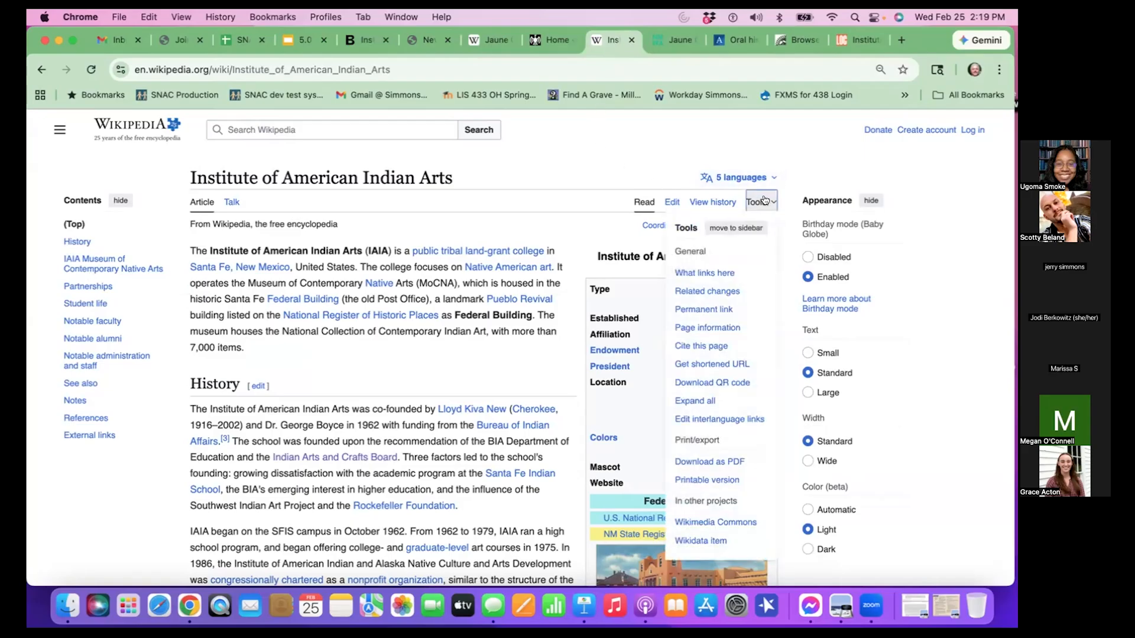
{"action": "scroll", "coordinate": [720, 288], "scroll_direction": "down", "scroll_amount": 3}
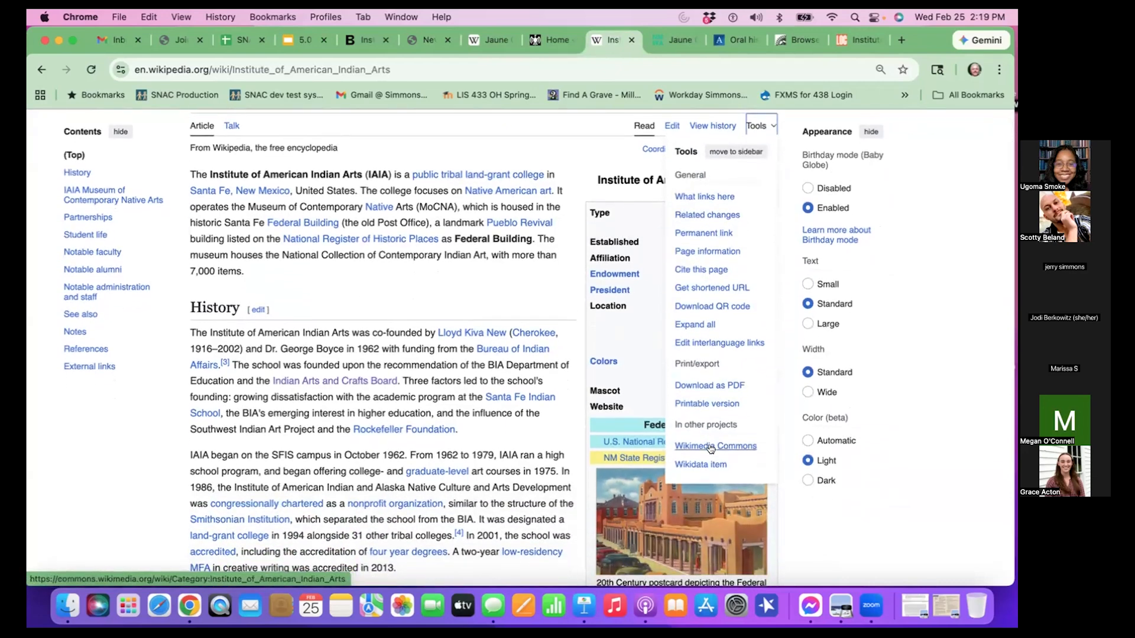
{"action": "left_click", "coordinate": [716, 462]}
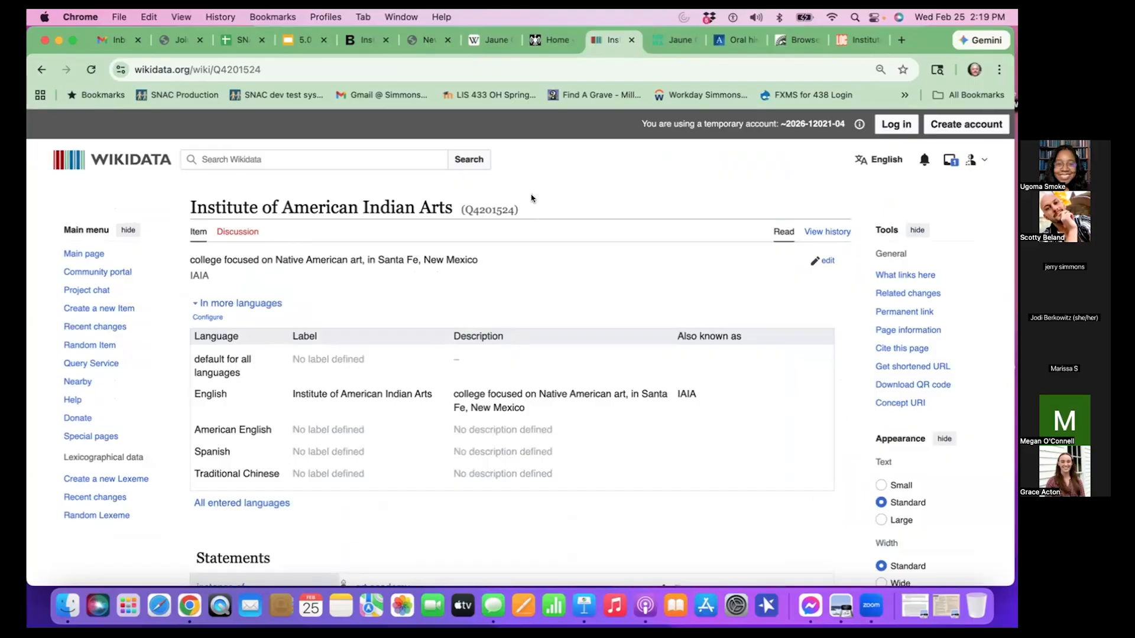
{"action": "left_click_drag", "start_coordinate": [464, 209], "coordinate": [509, 209]}
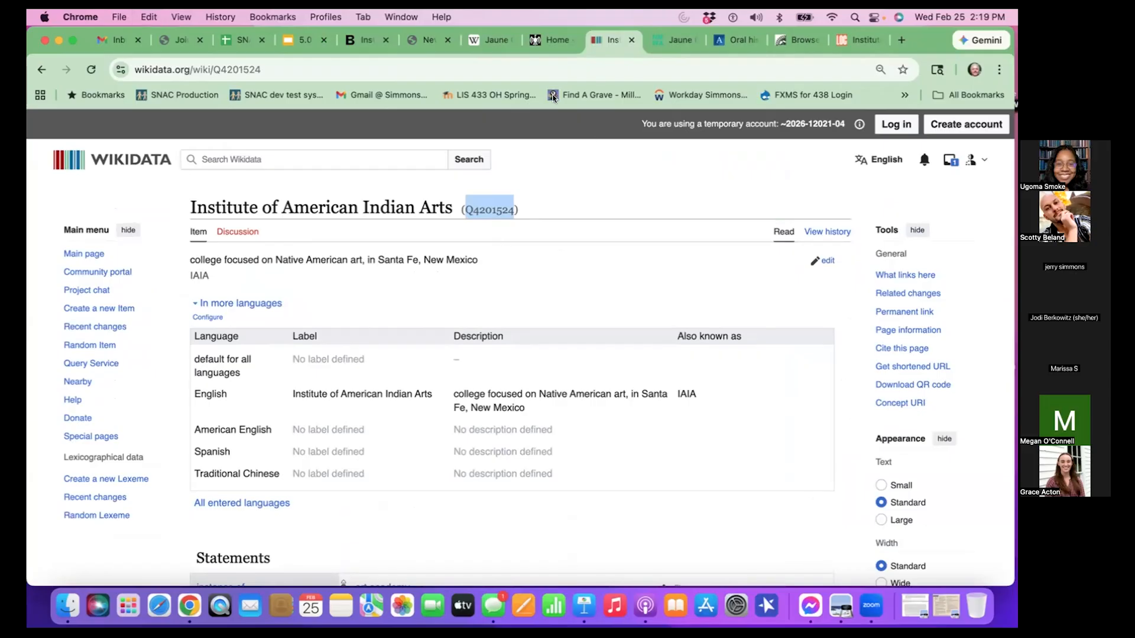
- Set the new same-as relation in SNAC to Wikidata with Authority ID Q4201524 and save the constellation
{"action": "left_click", "coordinate": [422, 40]}
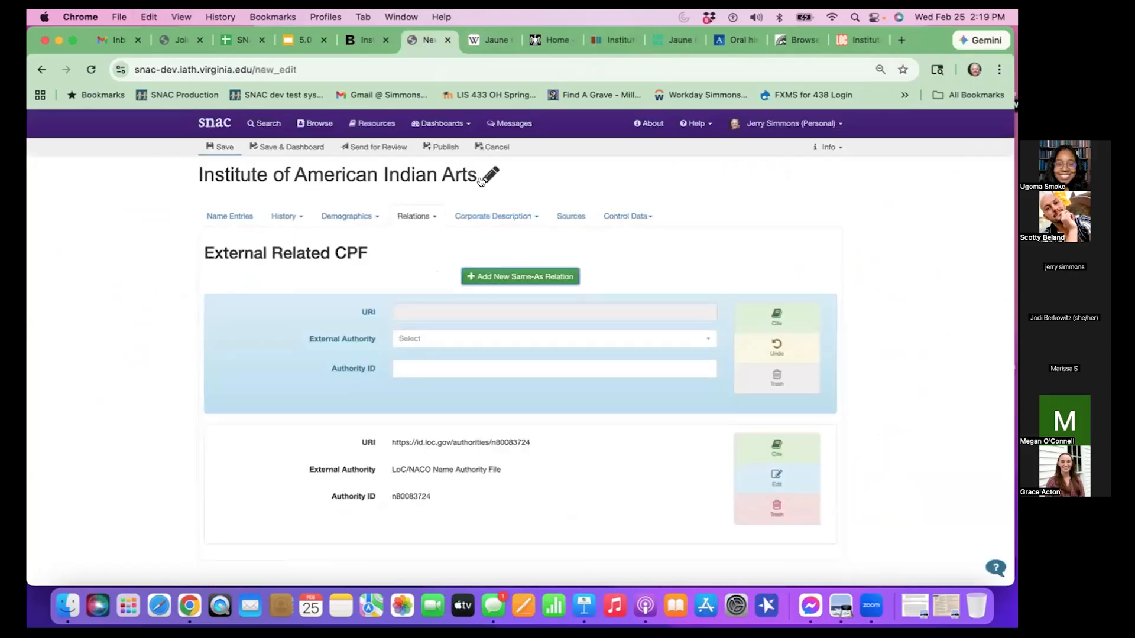
{"action": "left_click", "coordinate": [487, 341]}
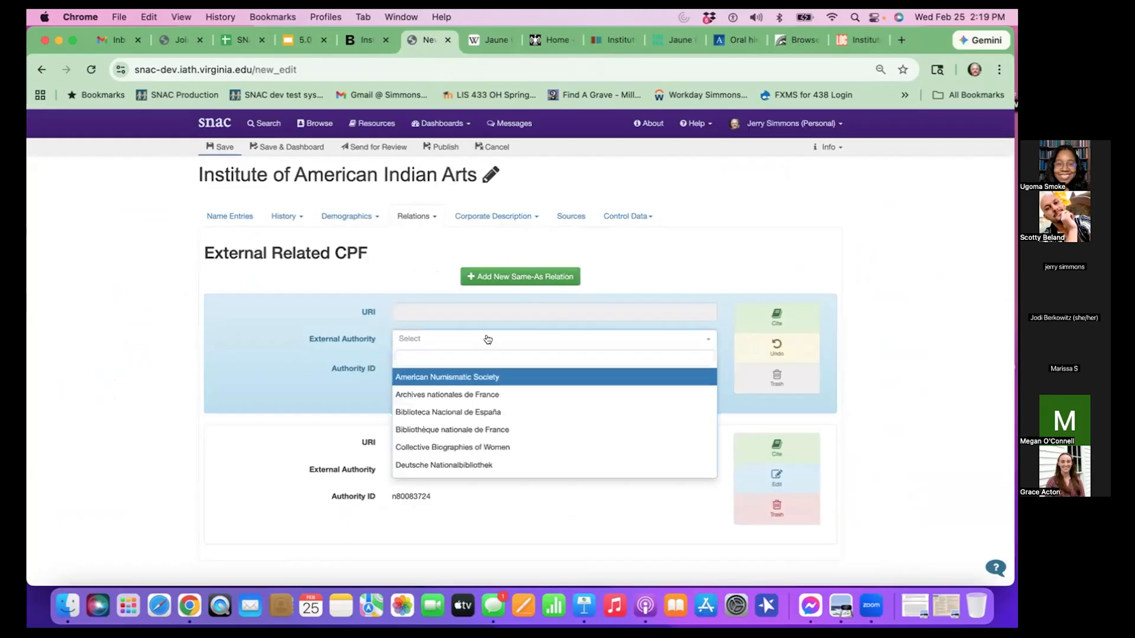
{"action": "scroll", "coordinate": [471, 379], "scroll_direction": "down", "scroll_amount": 10}
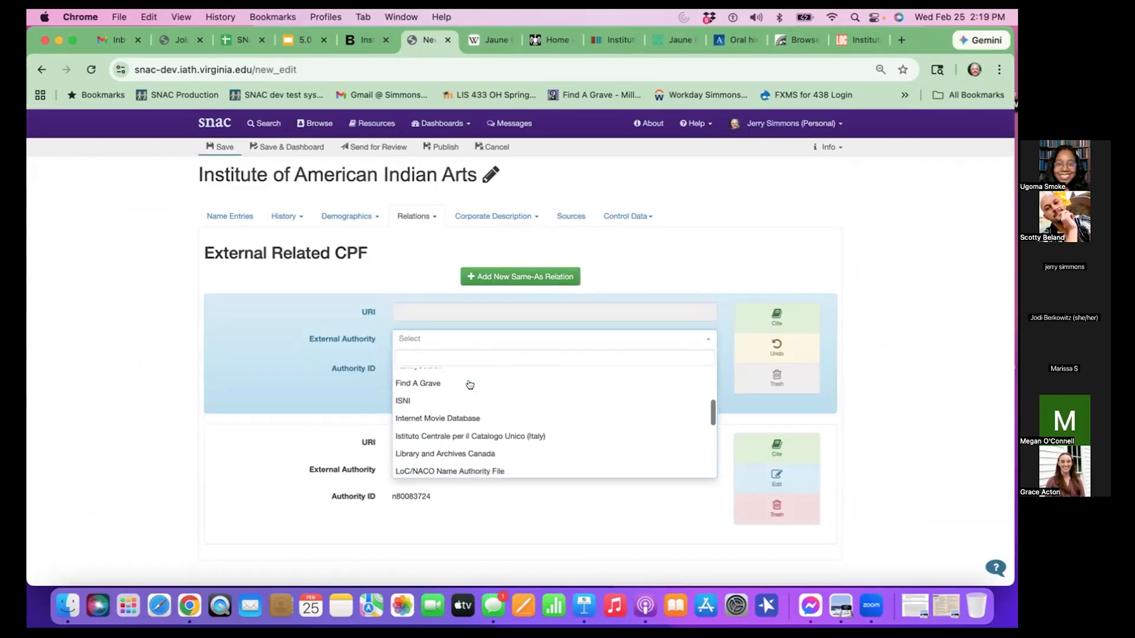
{"action": "scroll", "coordinate": [470, 385], "scroll_direction": "down", "scroll_amount": 5}
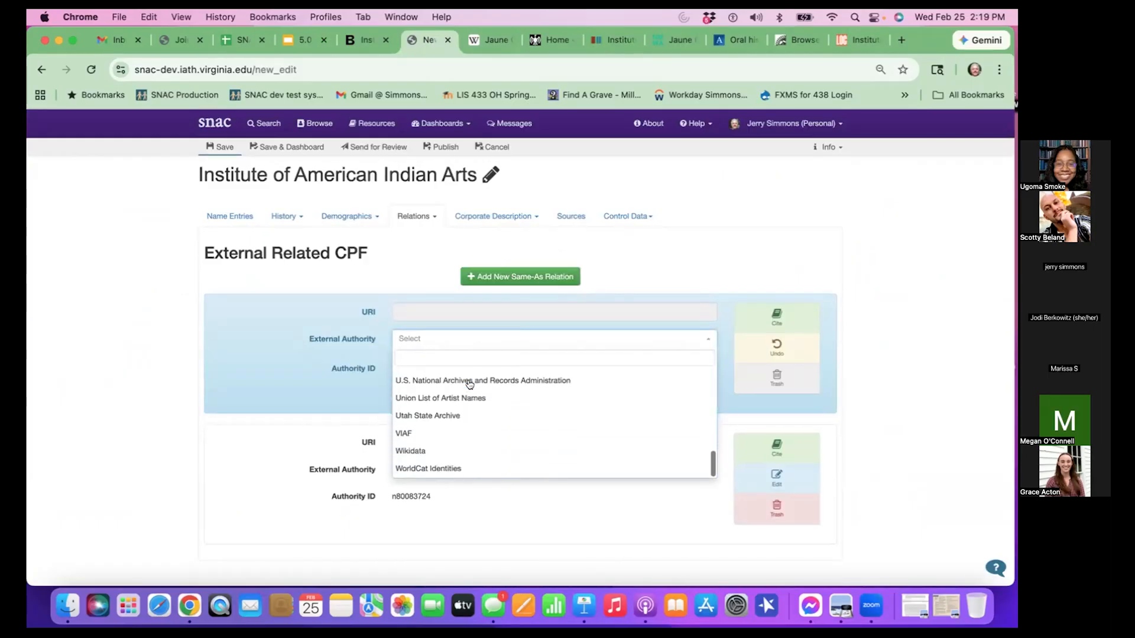
{"action": "left_click", "coordinate": [431, 450]}
{"action": "left_click", "coordinate": [433, 369]}
{"action": "key", "text": "Down"}
{"action": "key", "text": "Return"}
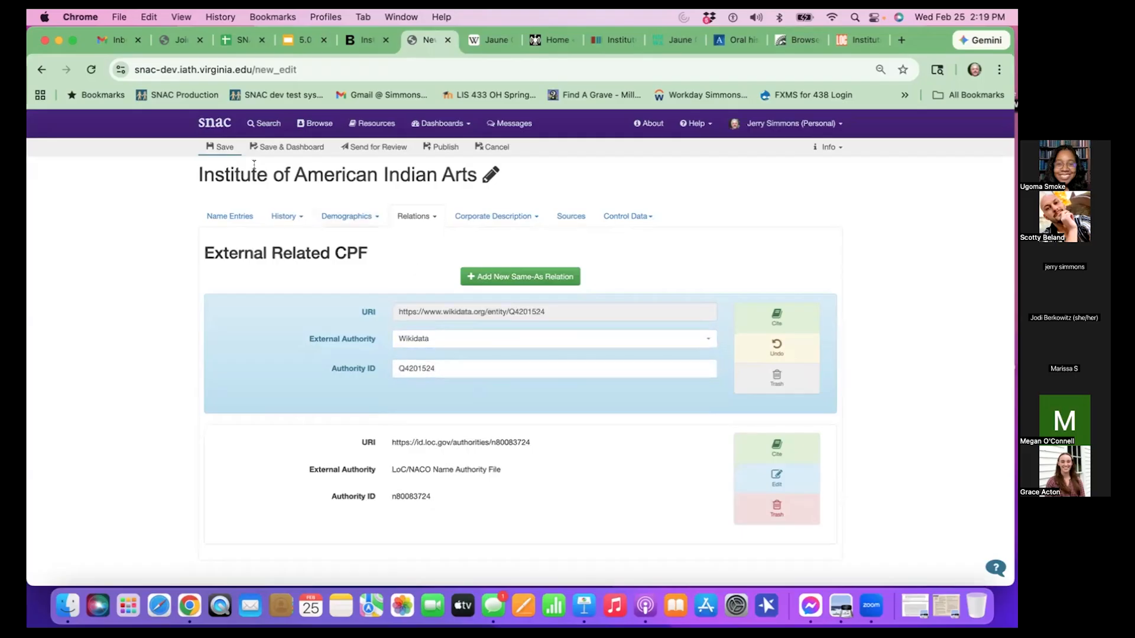
{"action": "left_click", "coordinate": [225, 144]}
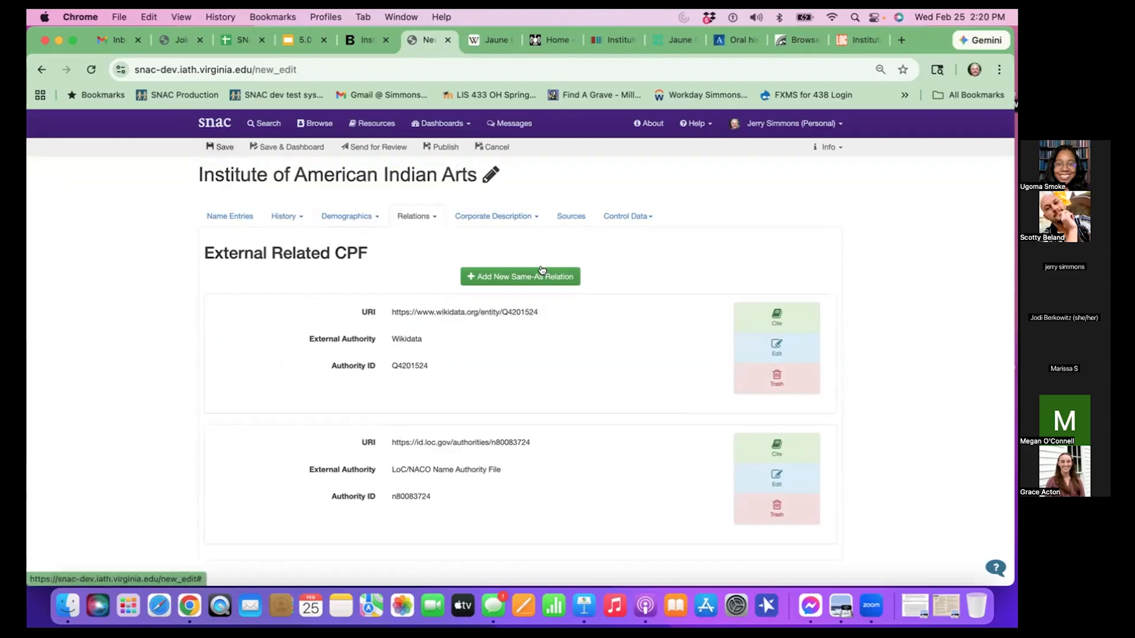
- Open the Activities section of the constellation's corporate description
{"action": "left_click", "coordinate": [522, 221]}
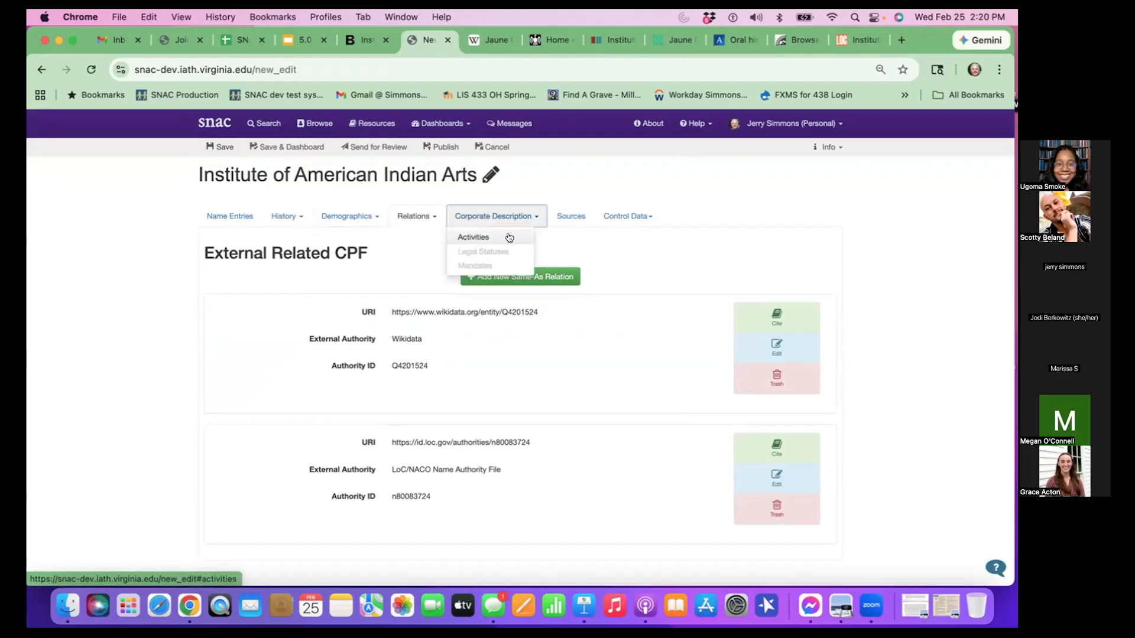
{"action": "left_click", "coordinate": [509, 237]}
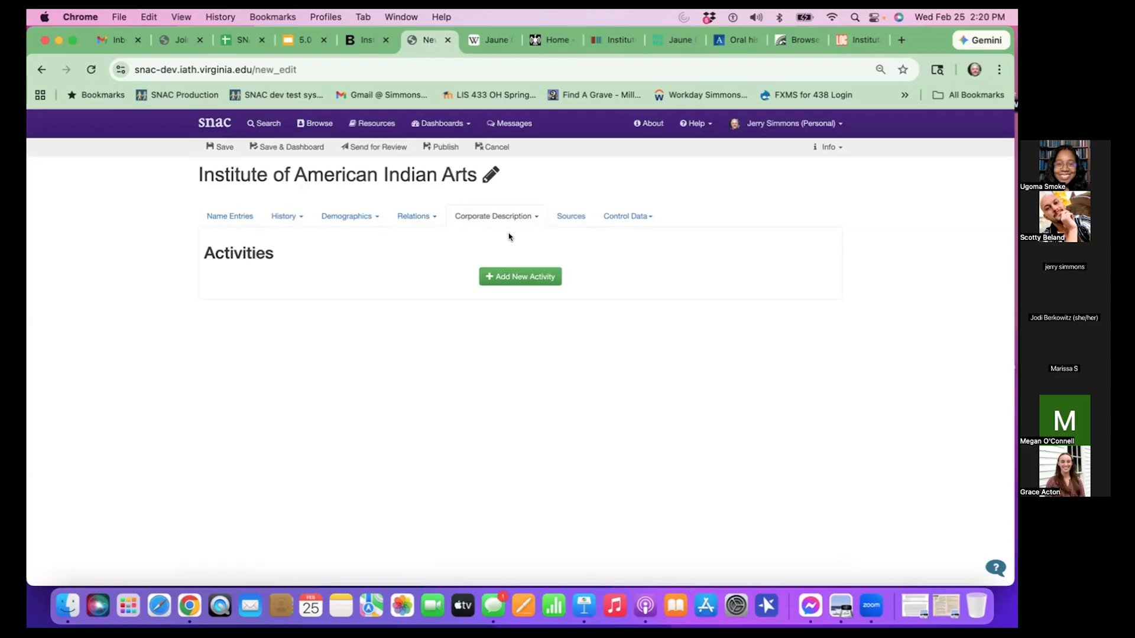
- Review the slide on Corporate Description Activities terms in the 5.0 Module 3 Create and Edit presentation
{"action": "left_click", "coordinate": [306, 42]}
{"action": "scroll", "coordinate": [69, 405], "scroll_direction": "down", "scroll_amount": 3}
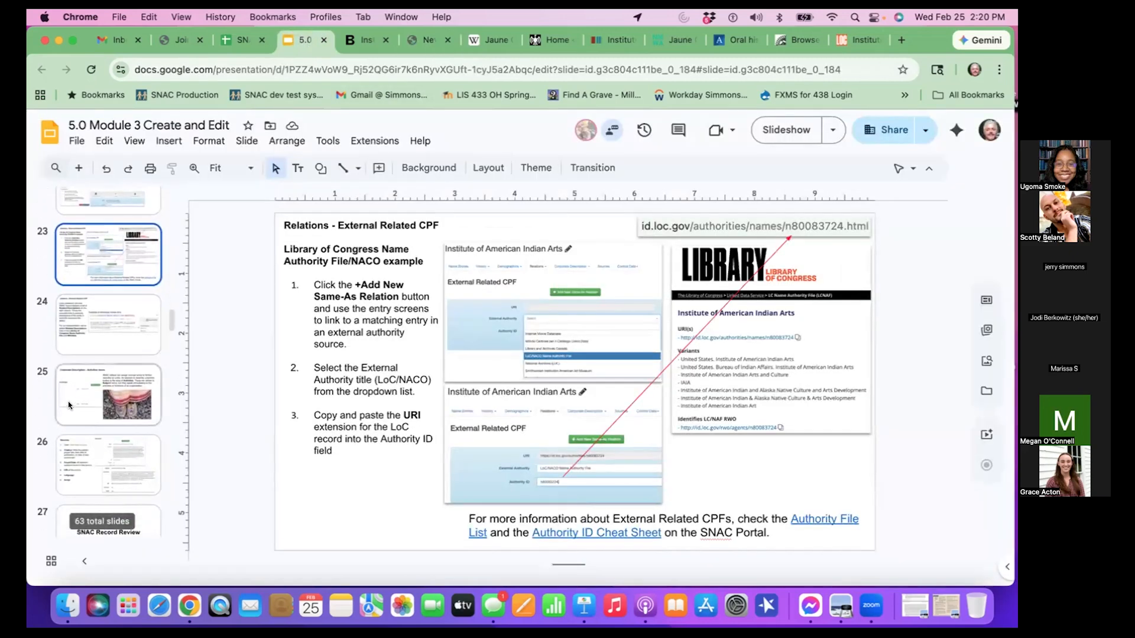
{"action": "left_click", "coordinate": [74, 390]}
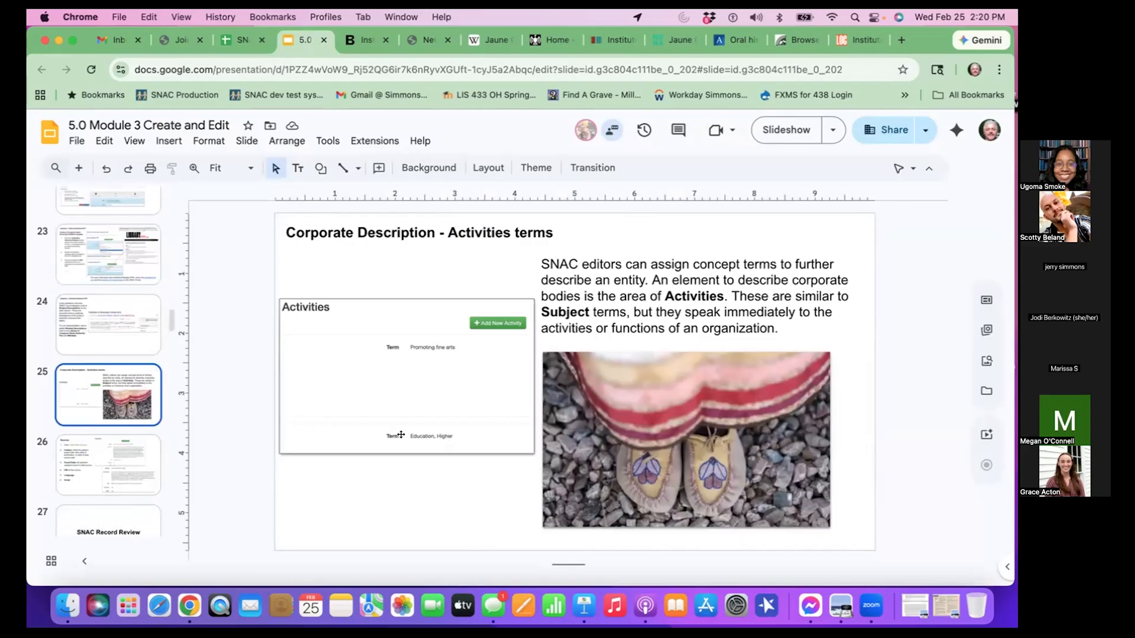
{"action": "scroll", "coordinate": [401, 434], "scroll_direction": "down", "scroll_amount": 1}
{"action": "scroll", "coordinate": [401, 434], "scroll_direction": "up", "scroll_amount": 1}
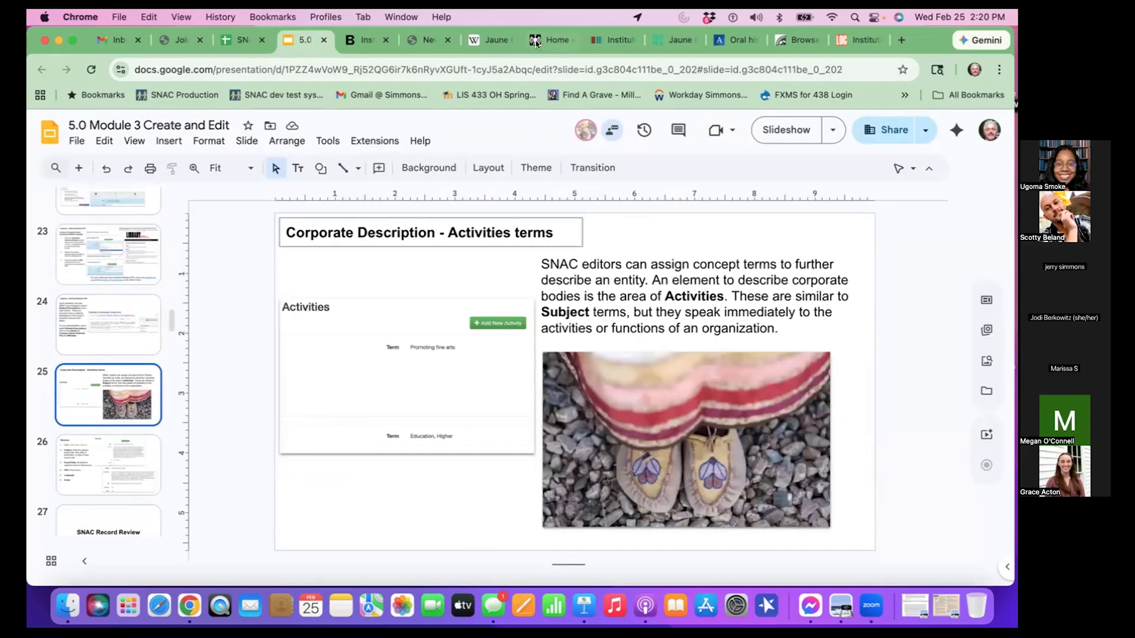
- In the SNAC constellation, add a new activity with the term "Education, Higher"
{"action": "left_click", "coordinate": [428, 39]}
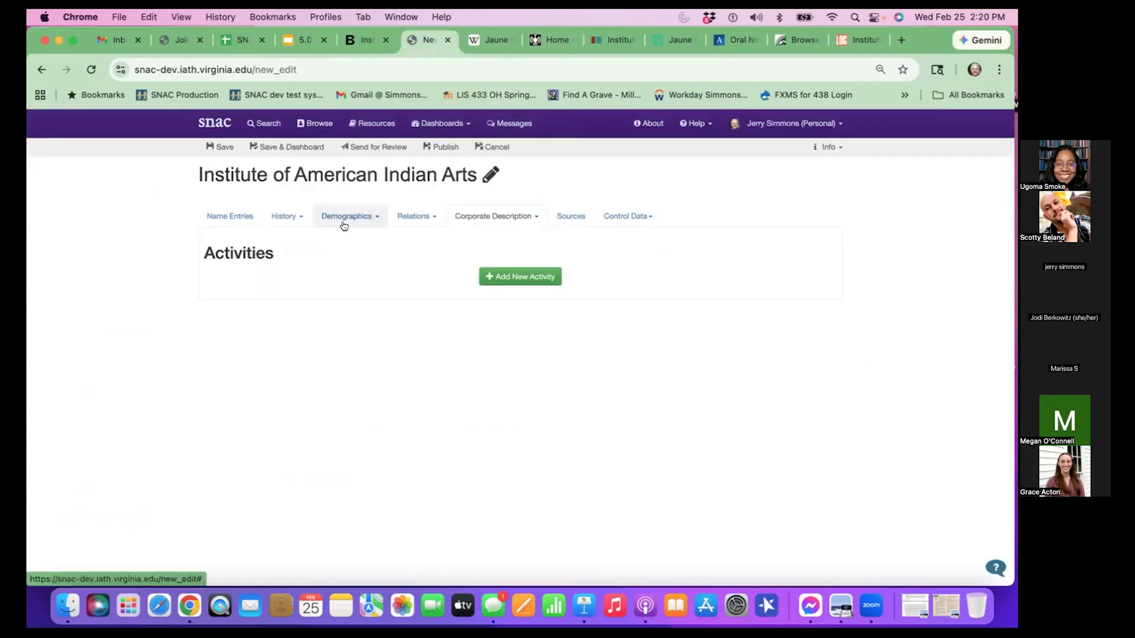
{"action": "left_click", "coordinate": [522, 281]}
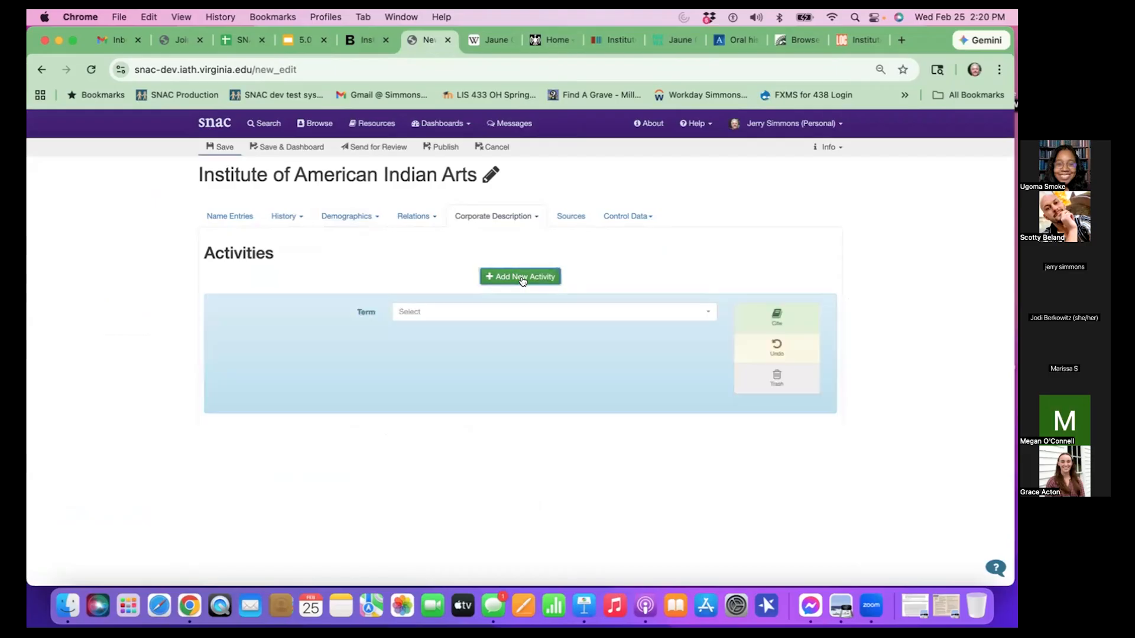
{"action": "left_click", "coordinate": [490, 308]}
{"action": "type", "text": "education"}
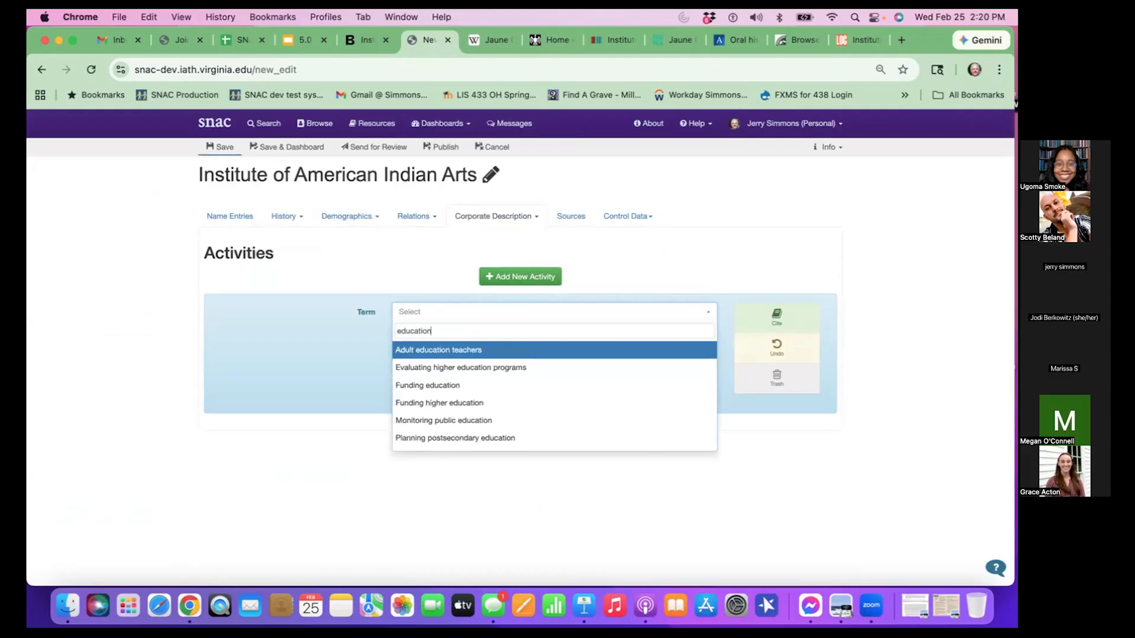
{"action": "key", "text": "Down"}
{"action": "key", "text": "Down"}
{"action": "key", "text": "Down"}
{"action": "key", "text": "Down"}
{"action": "key", "text": "Down"}
{"action": "key", "text": "Down"}
{"action": "key", "text": "Down"}
{"action": "key", "text": "Down"}
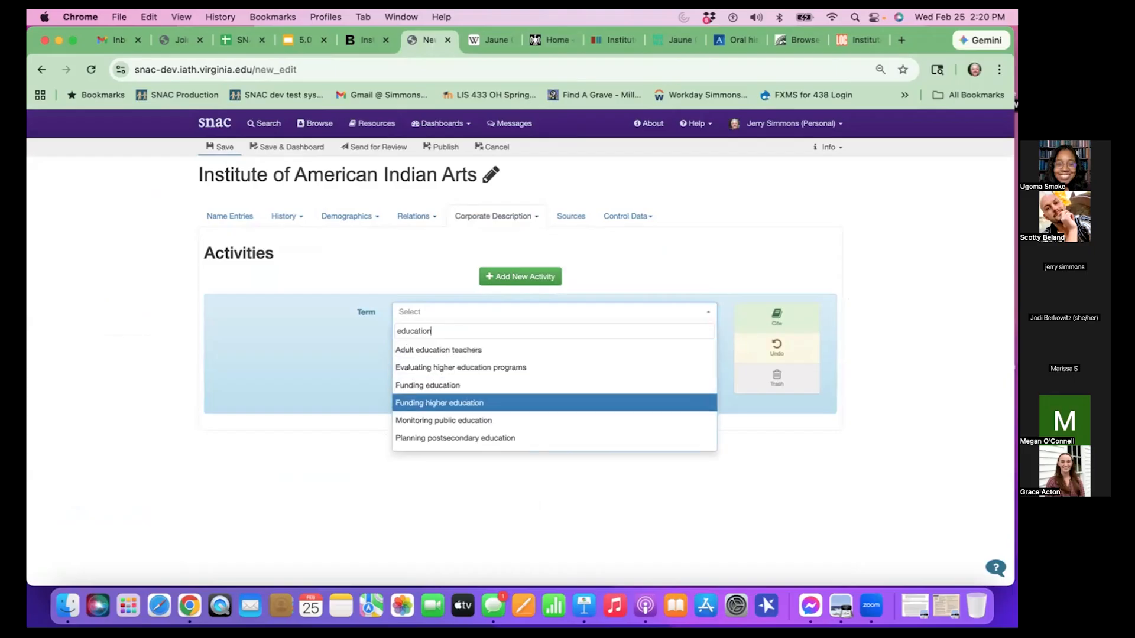
{"action": "key", "text": "Down"}
{"action": "key", "text": "Down"}
{"action": "key", "text": "Down"}
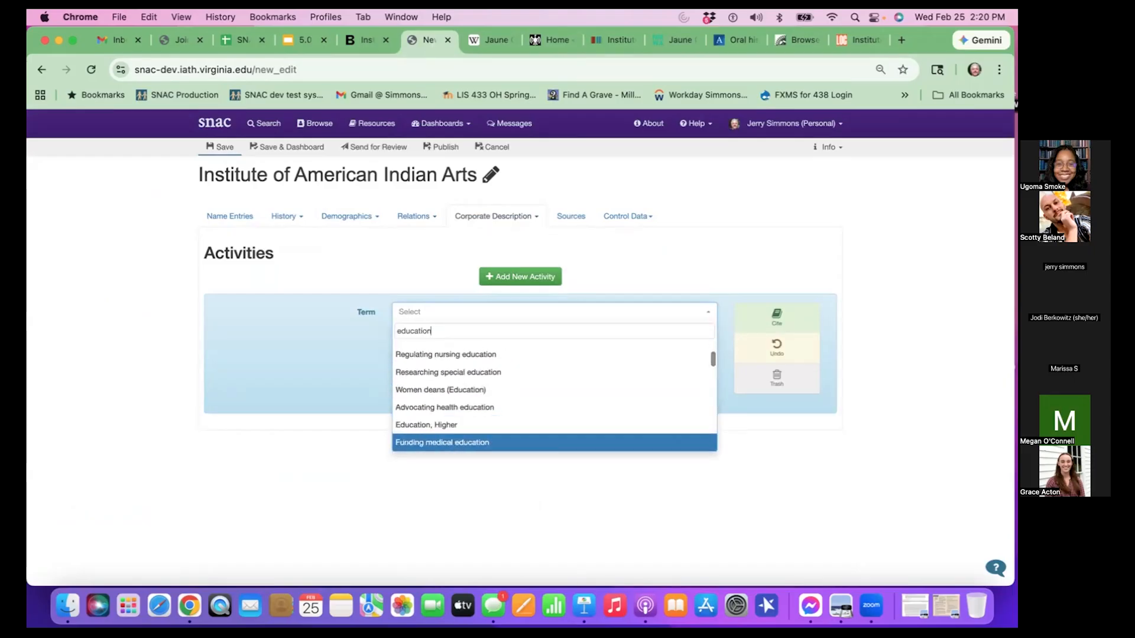
{"action": "key", "text": "Up"}
{"action": "key", "text": "Return"}
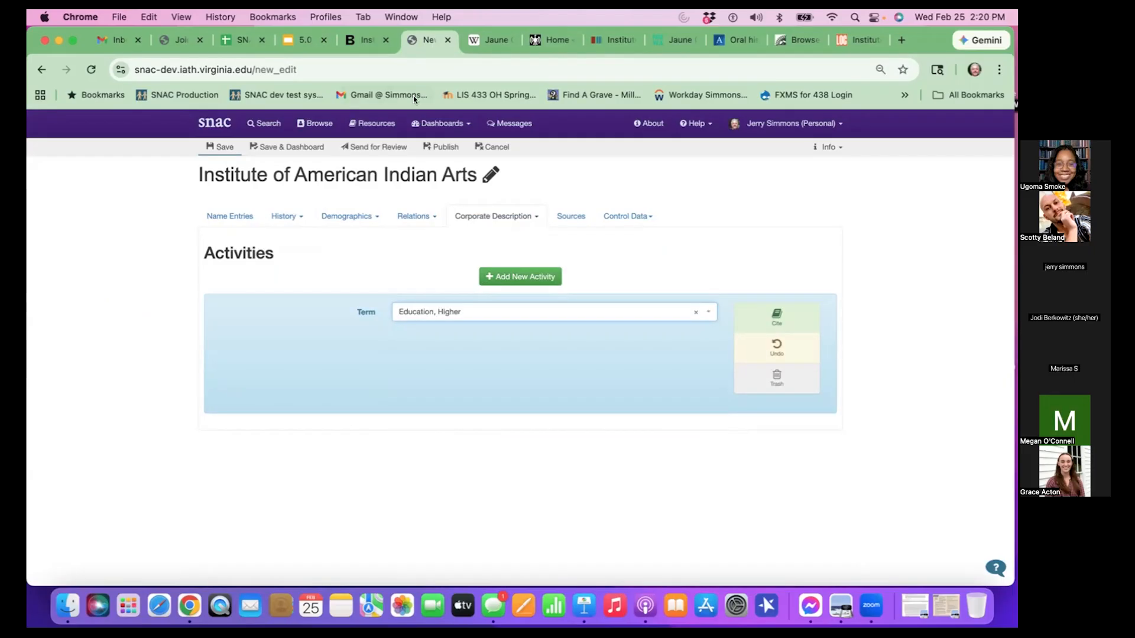
- Check the Activities slide for the other example term and add a second activity with the term "Promoting fine arts"
{"action": "left_click", "coordinate": [312, 40]}
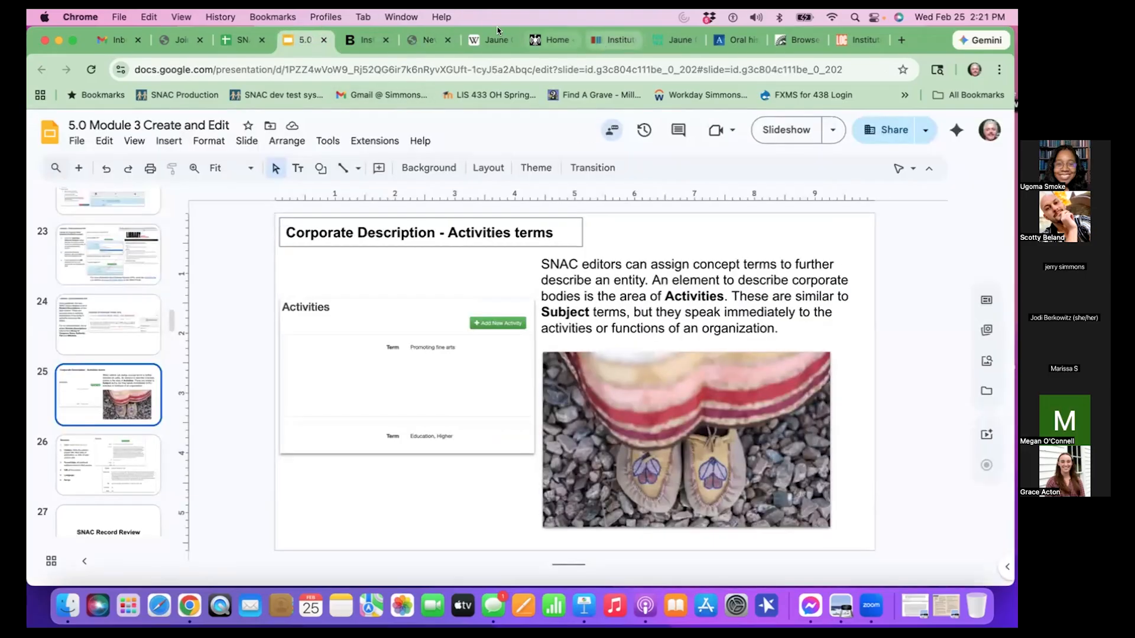
{"action": "left_click", "coordinate": [416, 39]}
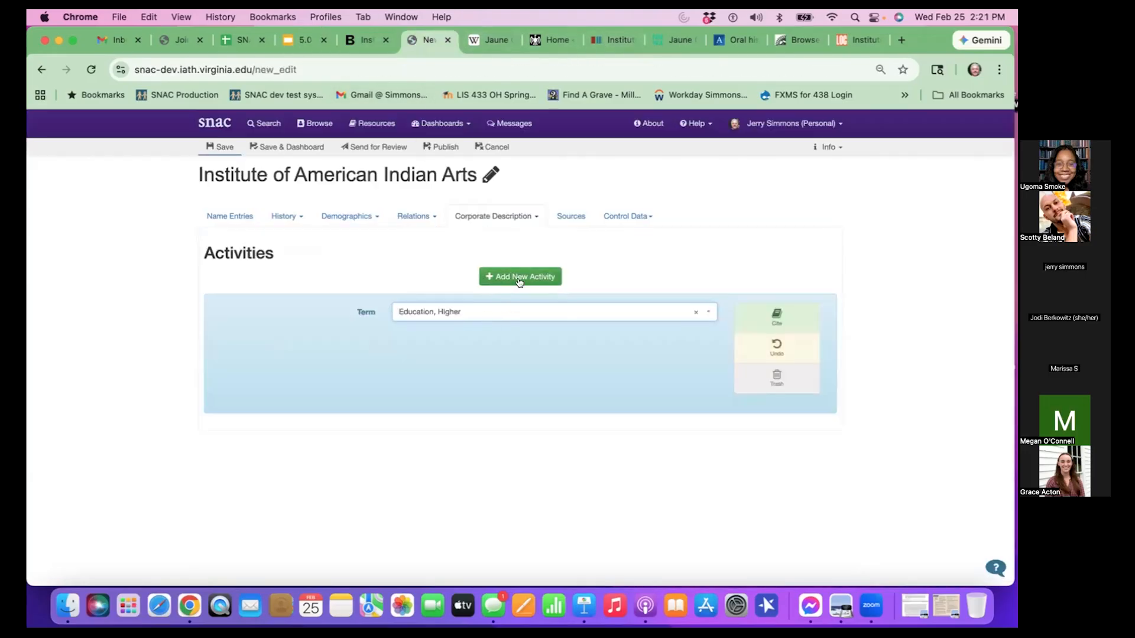
{"action": "left_click", "coordinate": [519, 278]}
{"action": "left_click", "coordinate": [490, 311]}
{"action": "type", "text": "pro"}
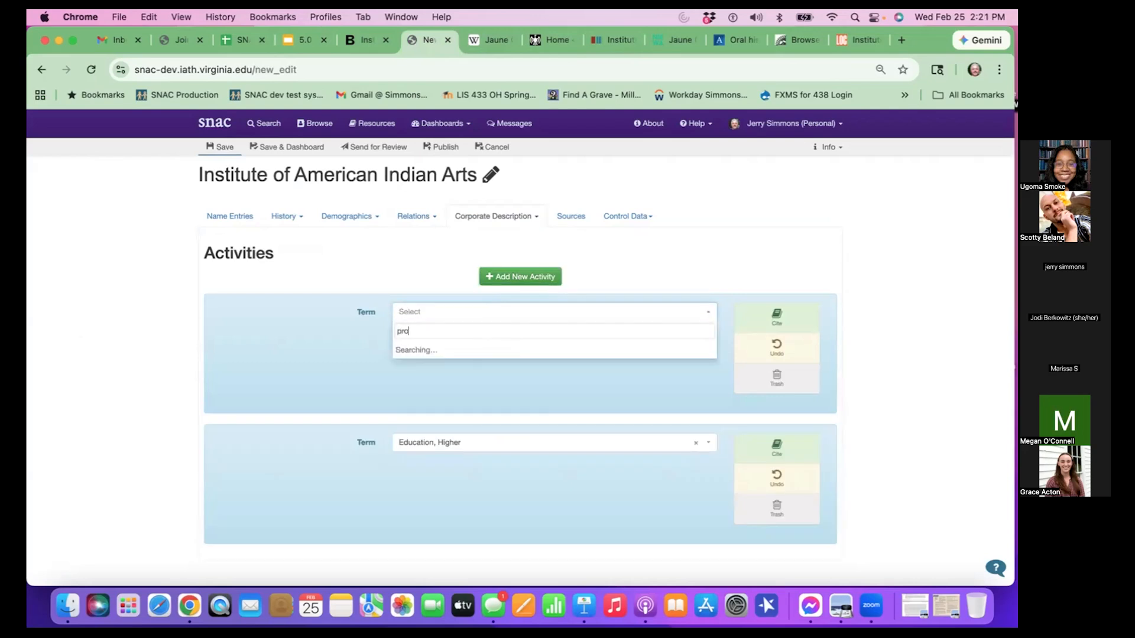
{"action": "type", "text": "motin"}
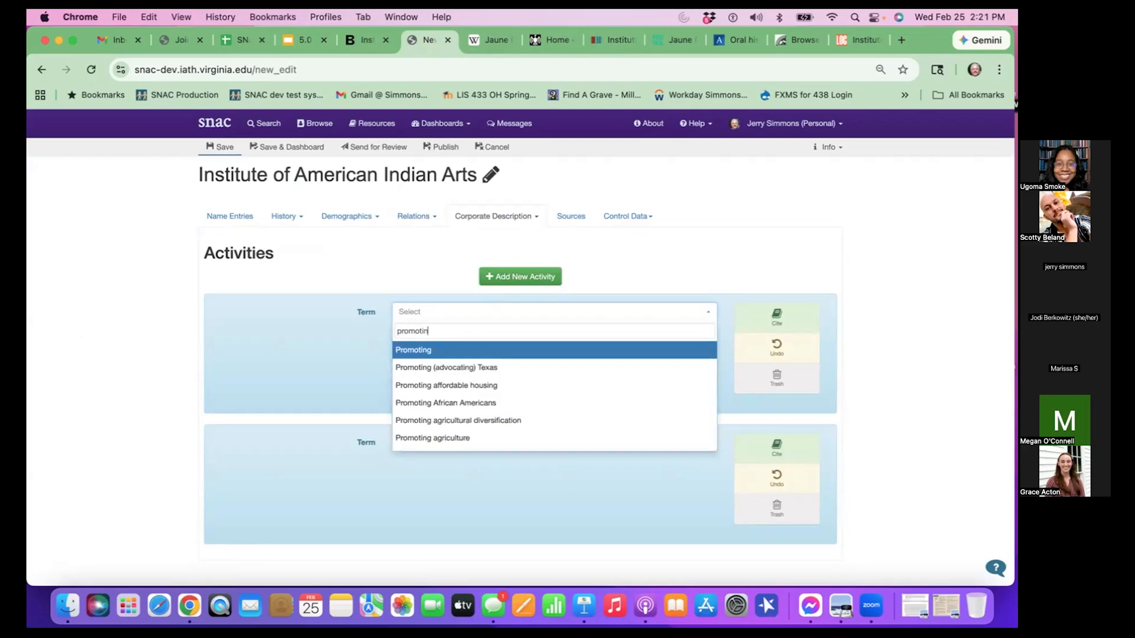
{"action": "scroll", "coordinate": [496, 362], "scroll_direction": "down", "scroll_amount": 5}
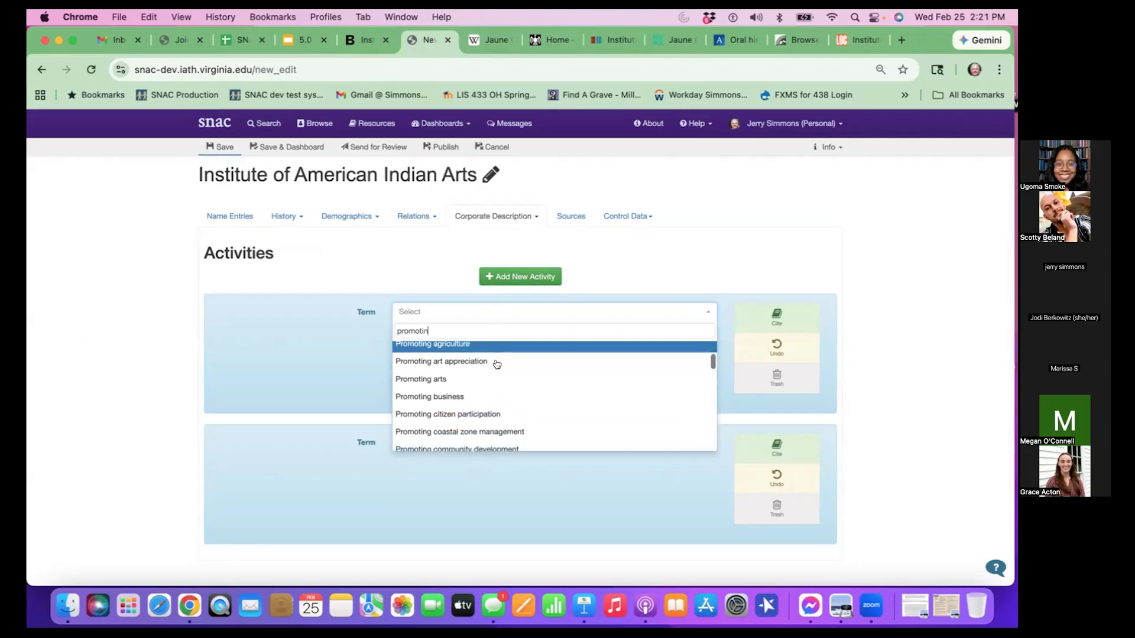
{"action": "scroll", "coordinate": [482, 372], "scroll_direction": "down", "scroll_amount": 1}
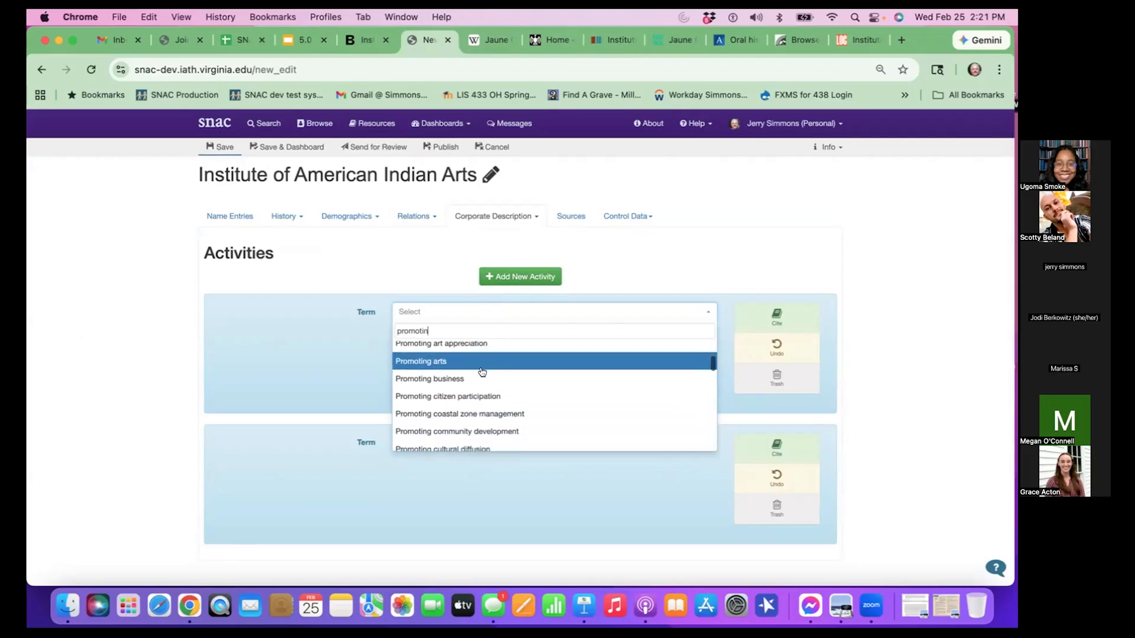
{"action": "type", "text": "g"}
{"action": "scroll", "coordinate": [482, 372], "scroll_direction": "down", "scroll_amount": 1}
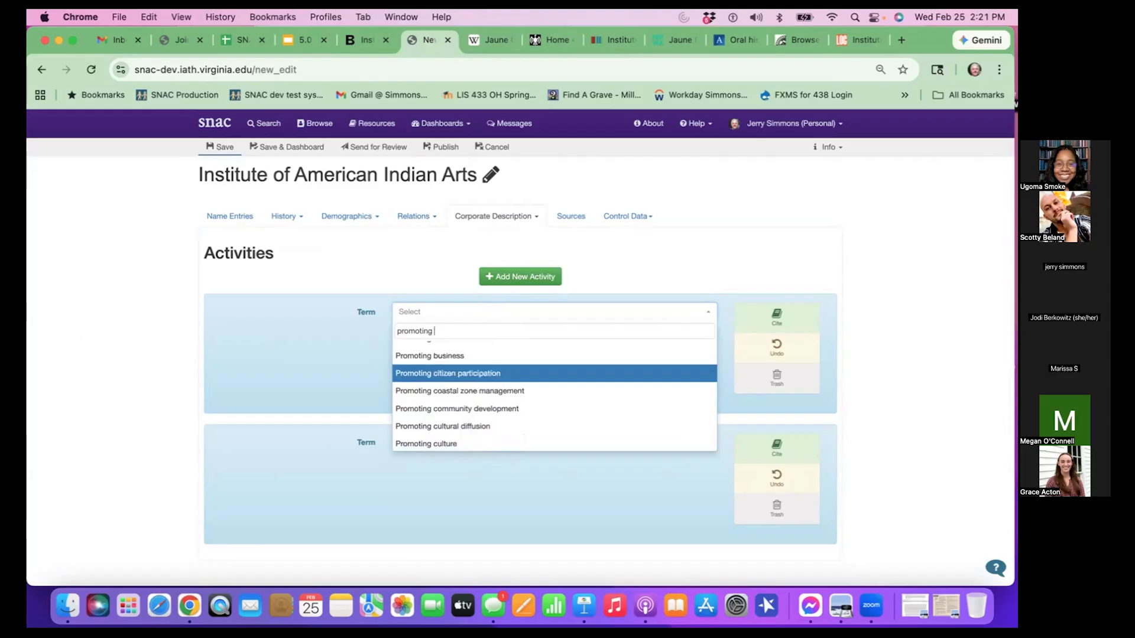
{"action": "type", "text": "t"}
{"action": "type", "text": "ind"}
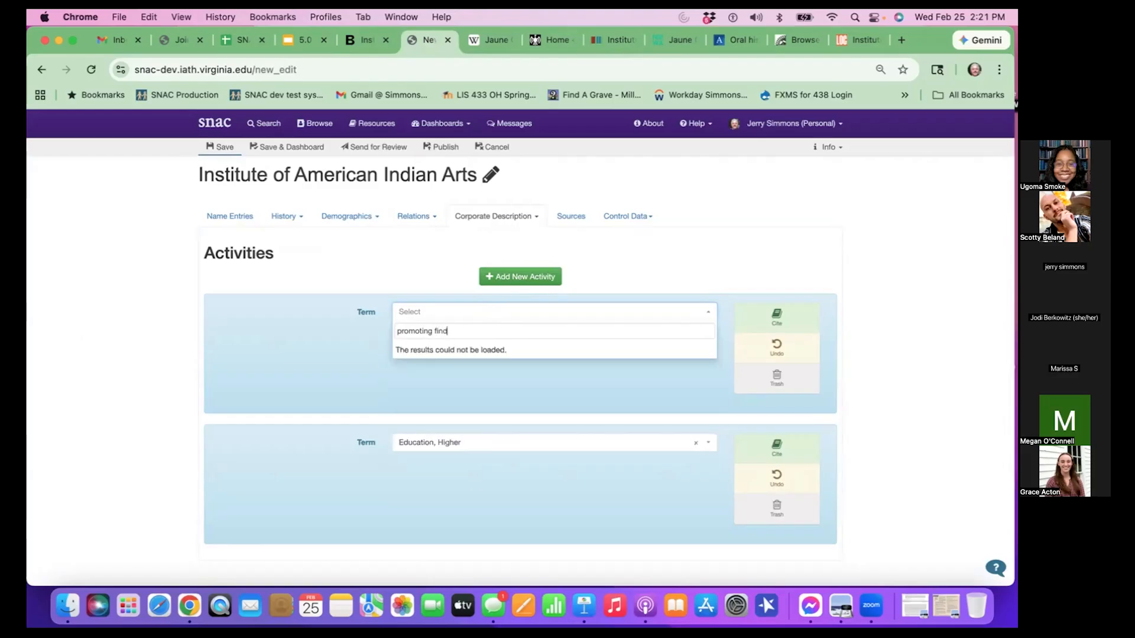
{"action": "key", "text": "BackSpace"}
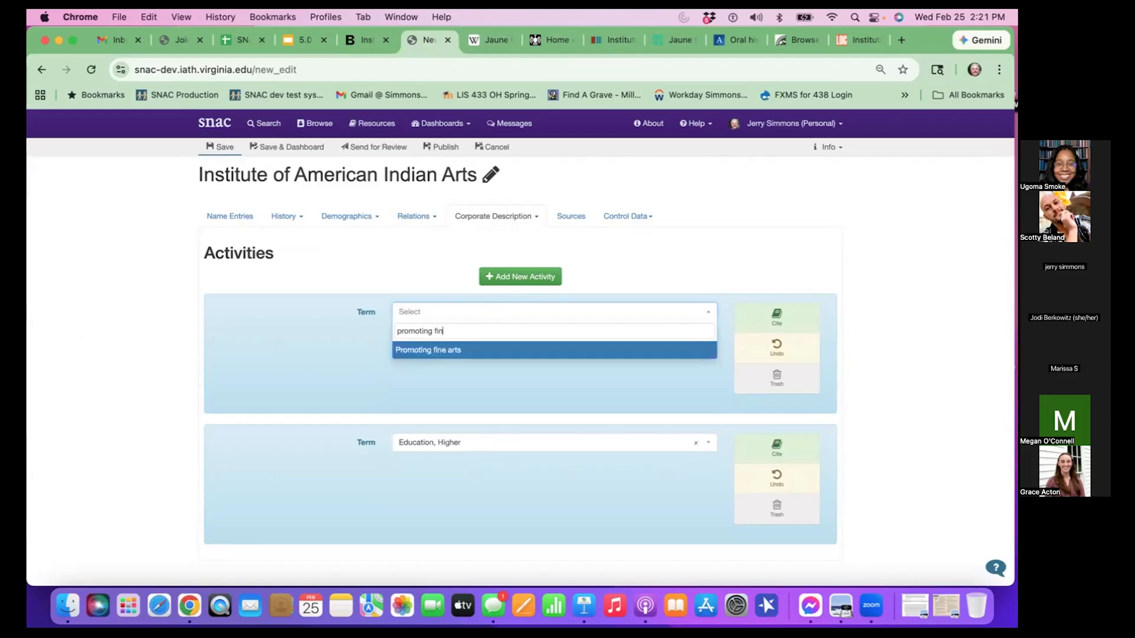
{"action": "key", "text": "Return"}
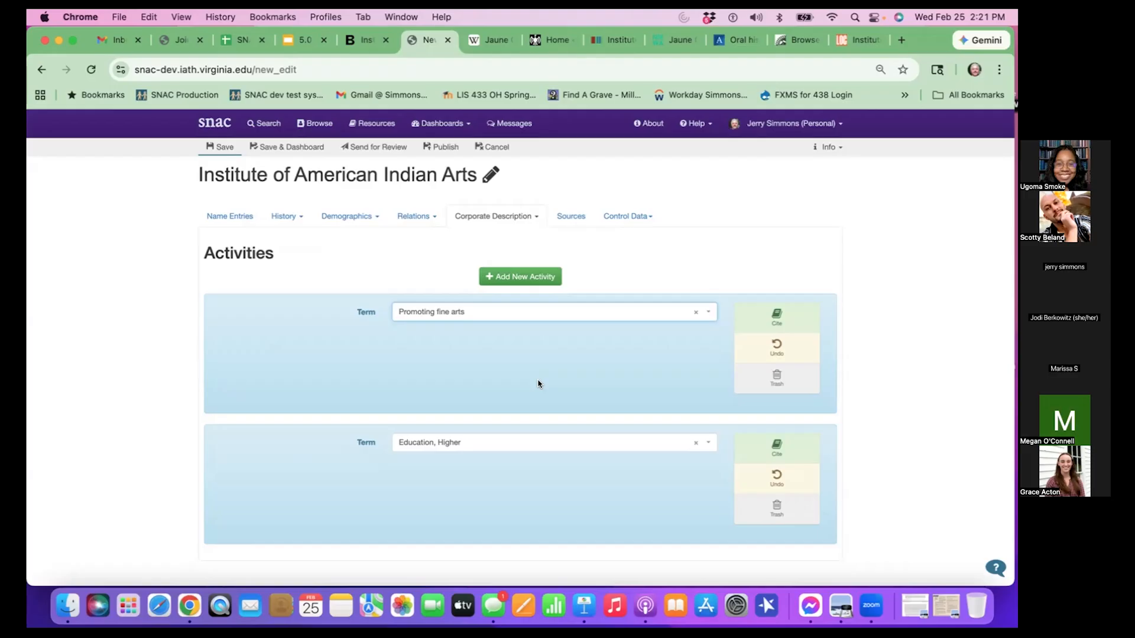
- Open the Sources section of the constellation and add a new source entry
{"action": "scroll", "coordinate": [572, 410], "scroll_direction": "down", "scroll_amount": 3}
{"action": "scroll", "coordinate": [569, 410], "scroll_direction": "up", "scroll_amount": 4}
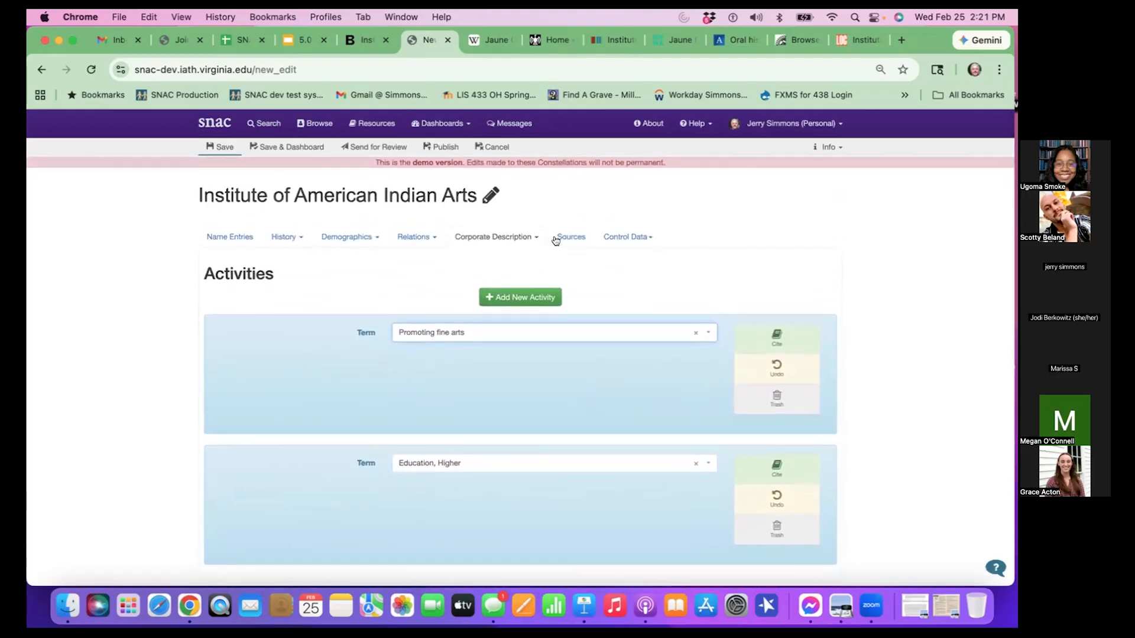
{"action": "left_click", "coordinate": [570, 238]}
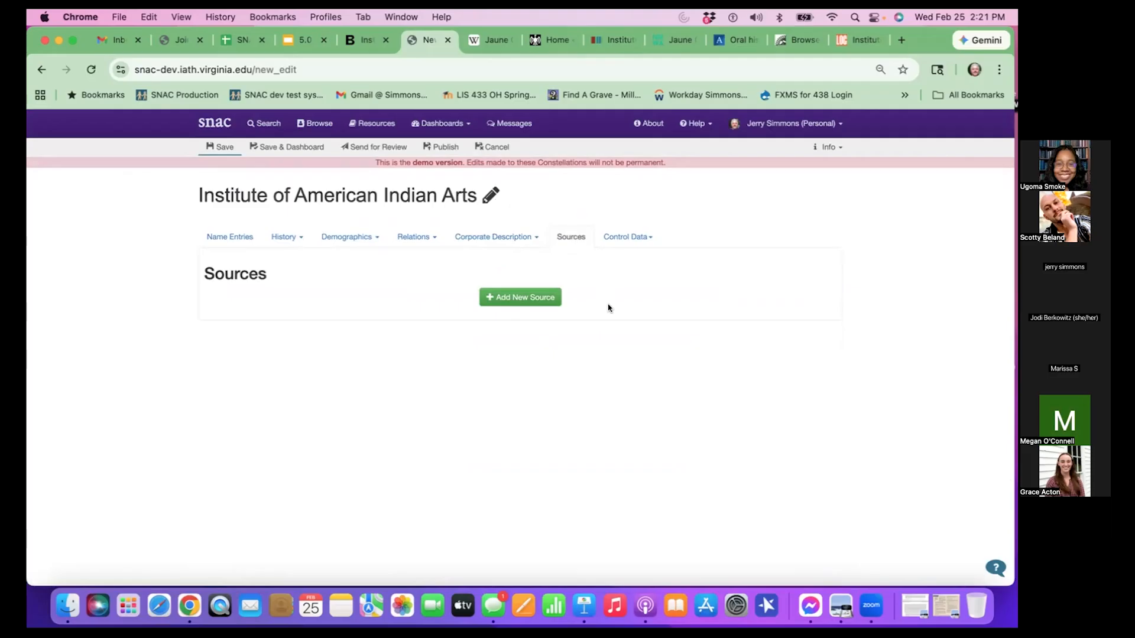
{"action": "left_click", "coordinate": [404, 234]}
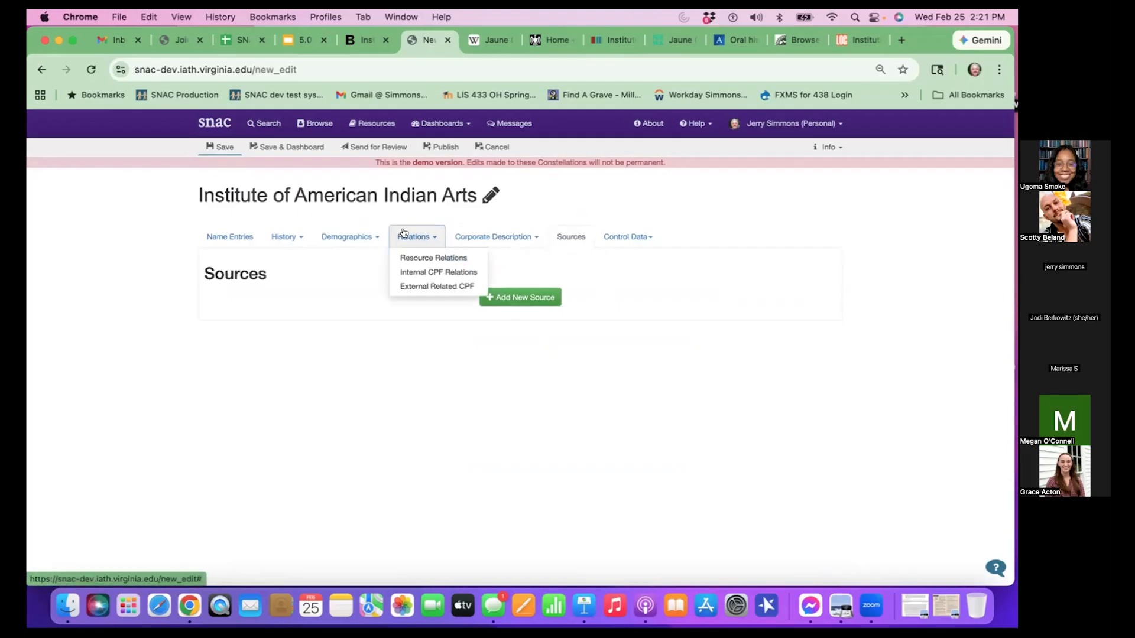
{"action": "left_click", "coordinate": [461, 214]}
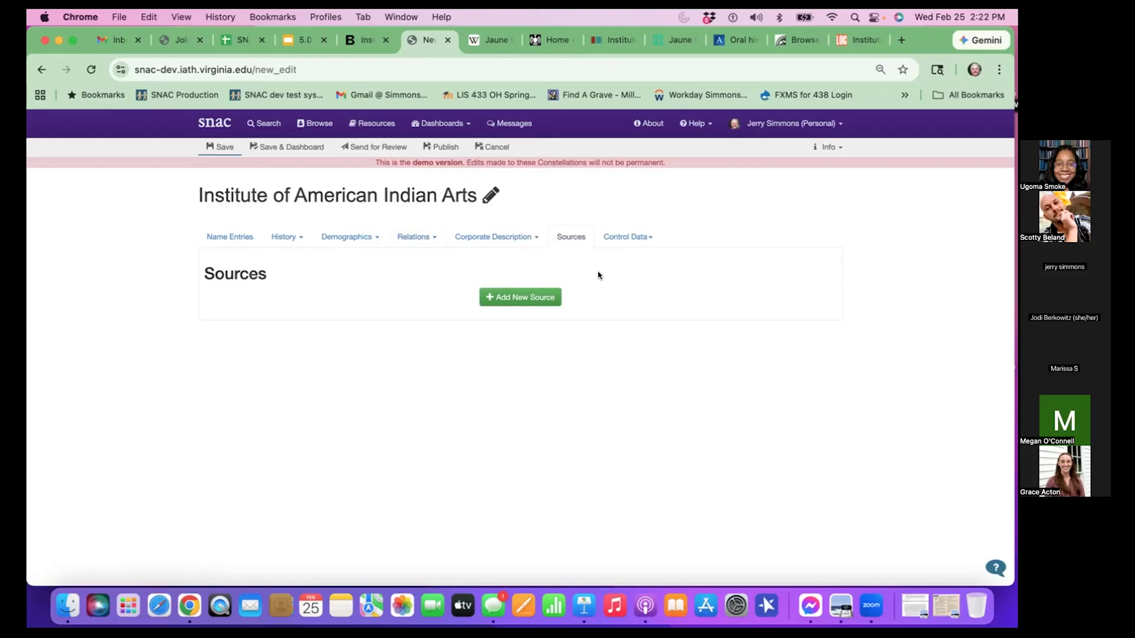
{"action": "left_click", "coordinate": [558, 296]}
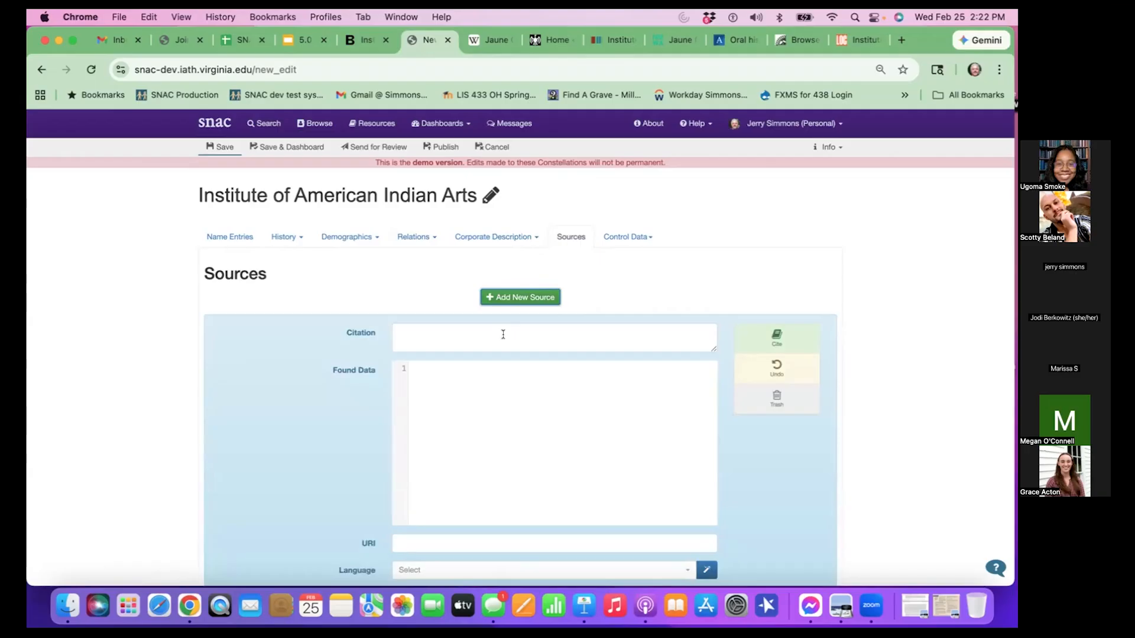
{"action": "scroll", "coordinate": [503, 334], "scroll_direction": "down", "scroll_amount": 2}
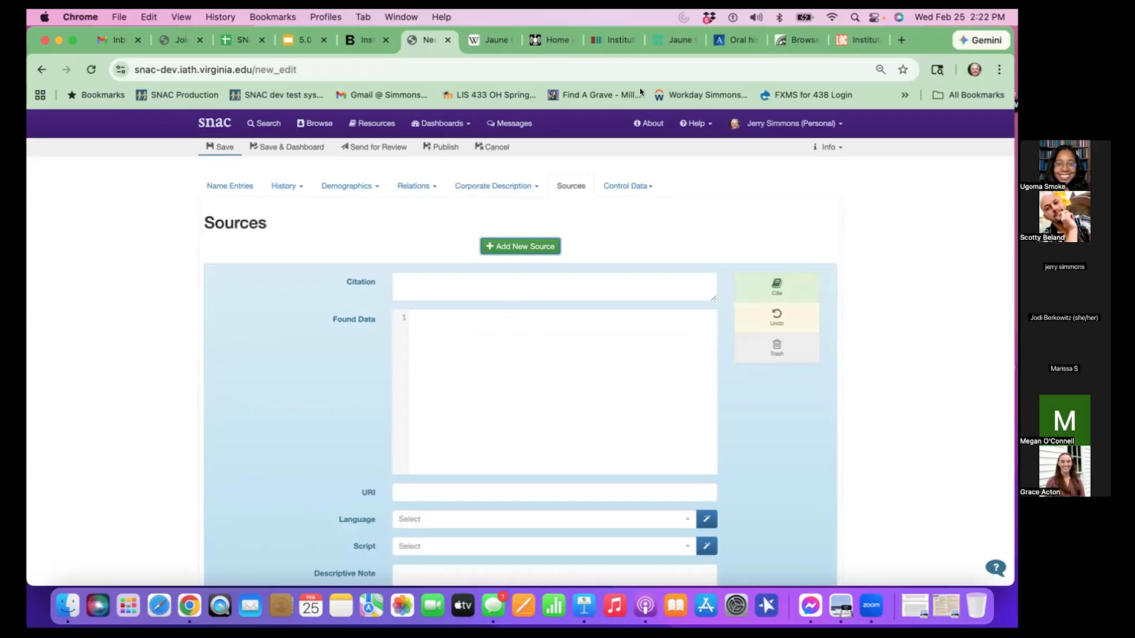
- Go back from the Wikidata item to the institute's Wikipedia article and look at the iaia.edu home page for source information
{"action": "left_click", "coordinate": [615, 39]}
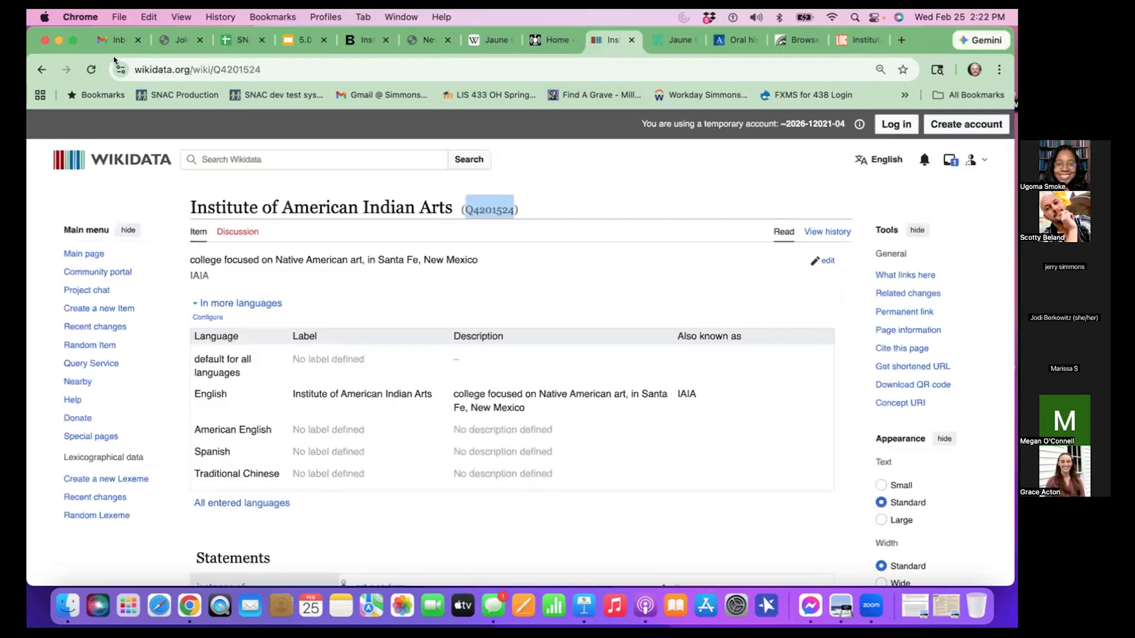
{"action": "left_click", "coordinate": [42, 69]}
{"action": "scroll", "coordinate": [397, 307], "scroll_direction": "up", "scroll_amount": 2}
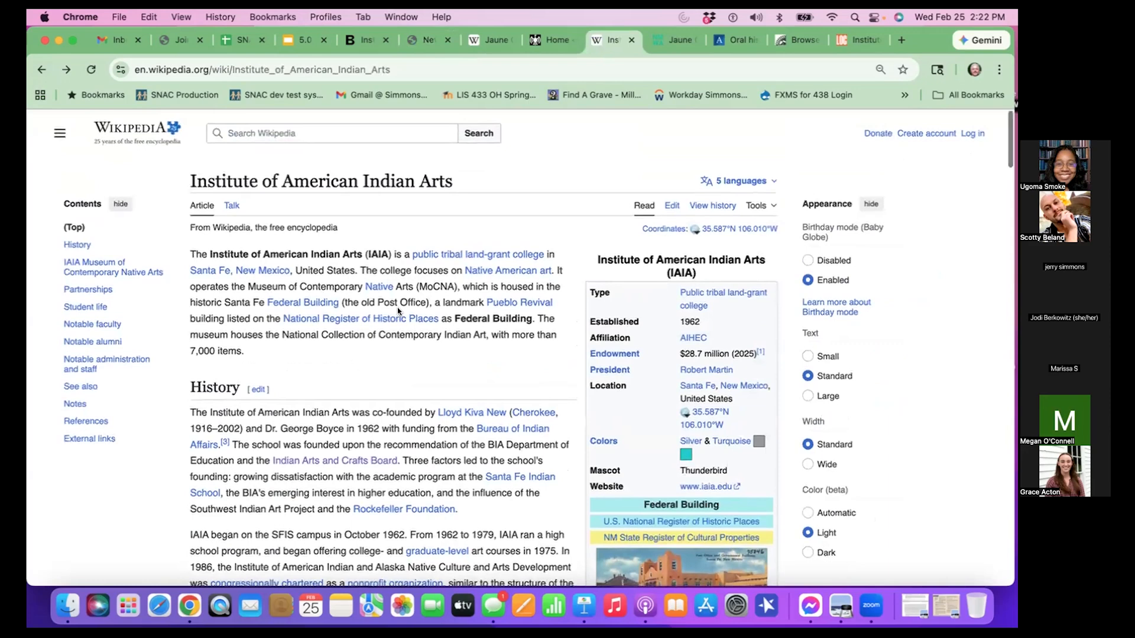
{"action": "left_click", "coordinate": [547, 30]}
{"action": "scroll", "coordinate": [530, 150], "scroll_direction": "up", "scroll_amount": 10}
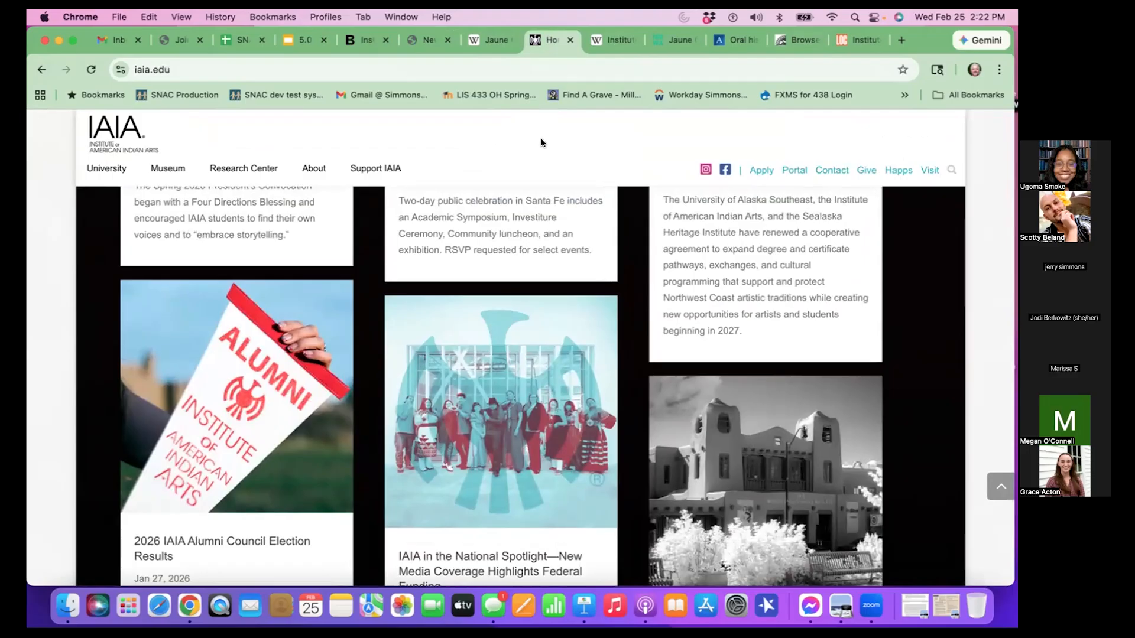
- Enter "Wikipedia, February 25, 2026" as the citation of the new SNAC source
{"action": "left_click", "coordinate": [426, 40]}
{"action": "left_click", "coordinate": [508, 282]}
{"action": "type", "text": "Wikipedia,"}
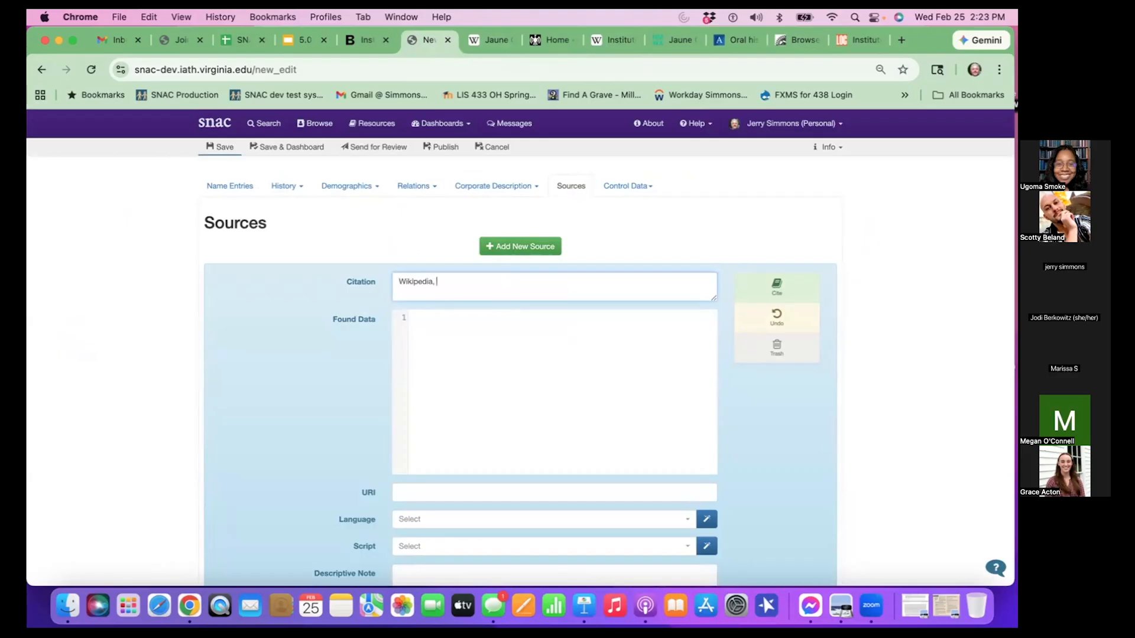
{"action": "type", "text": " February 25, 2026"}
{"action": "left_click", "coordinate": [557, 395]}
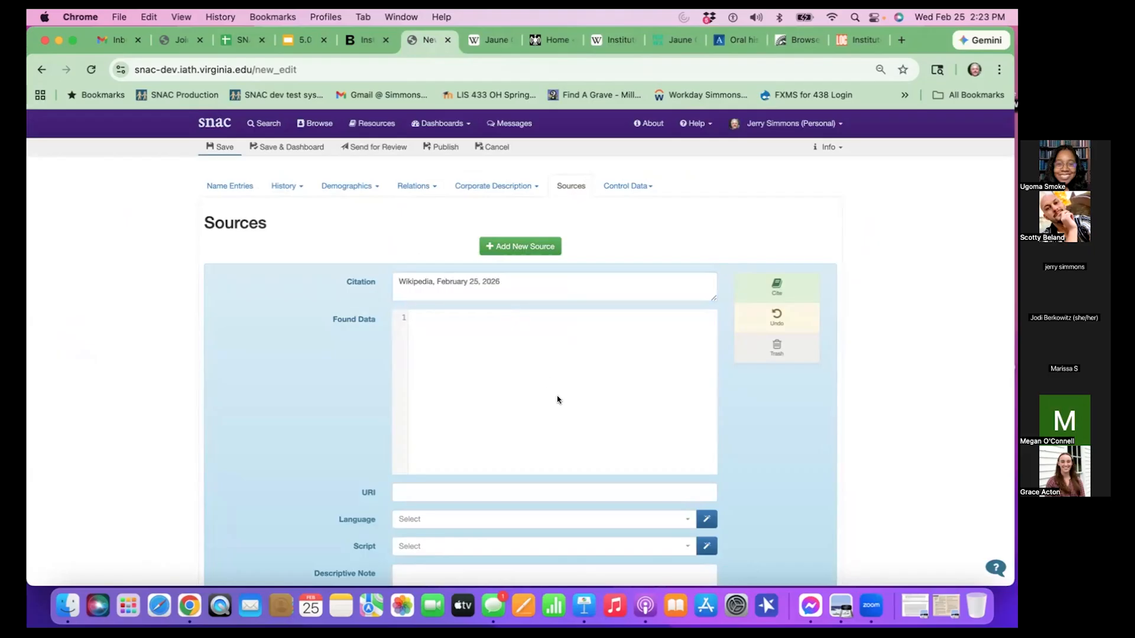
{"action": "scroll", "coordinate": [557, 395], "scroll_direction": "down", "scroll_amount": 1}
{"action": "double_click", "coordinate": [424, 255]}
{"action": "left_click", "coordinate": [451, 257]}
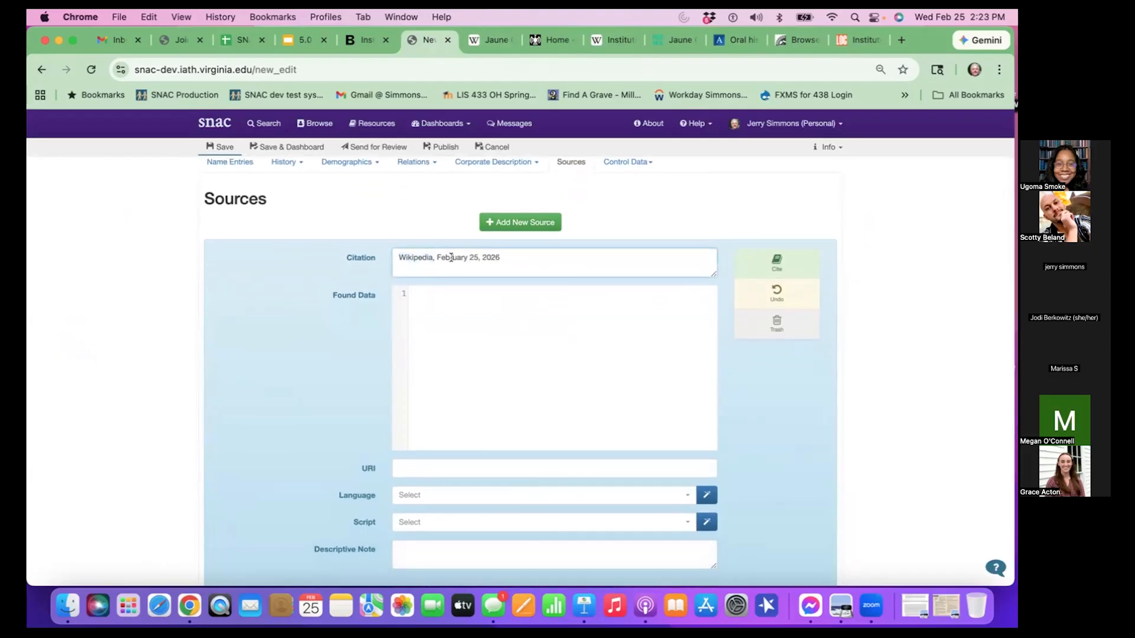
{"action": "triple_click", "coordinate": [451, 257]}
- Copy the introductory paragraph of the institute's Wikipedia article into the Wikipedia source's Found Data, ending the text with "..."
{"action": "left_click", "coordinate": [464, 317]}
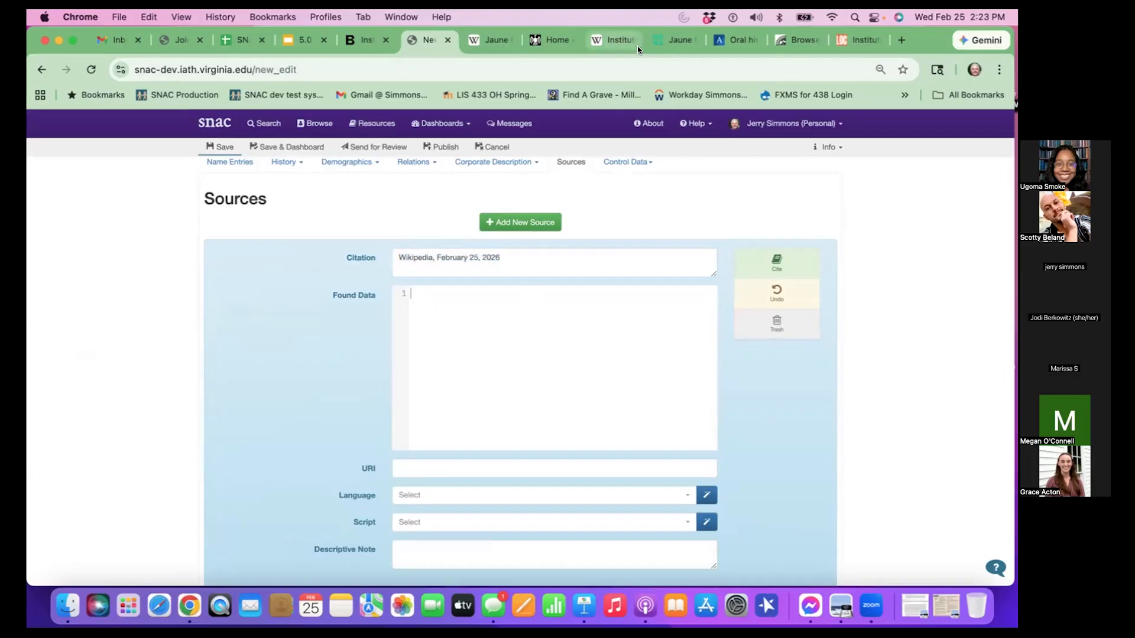
{"action": "left_click", "coordinate": [617, 41]}
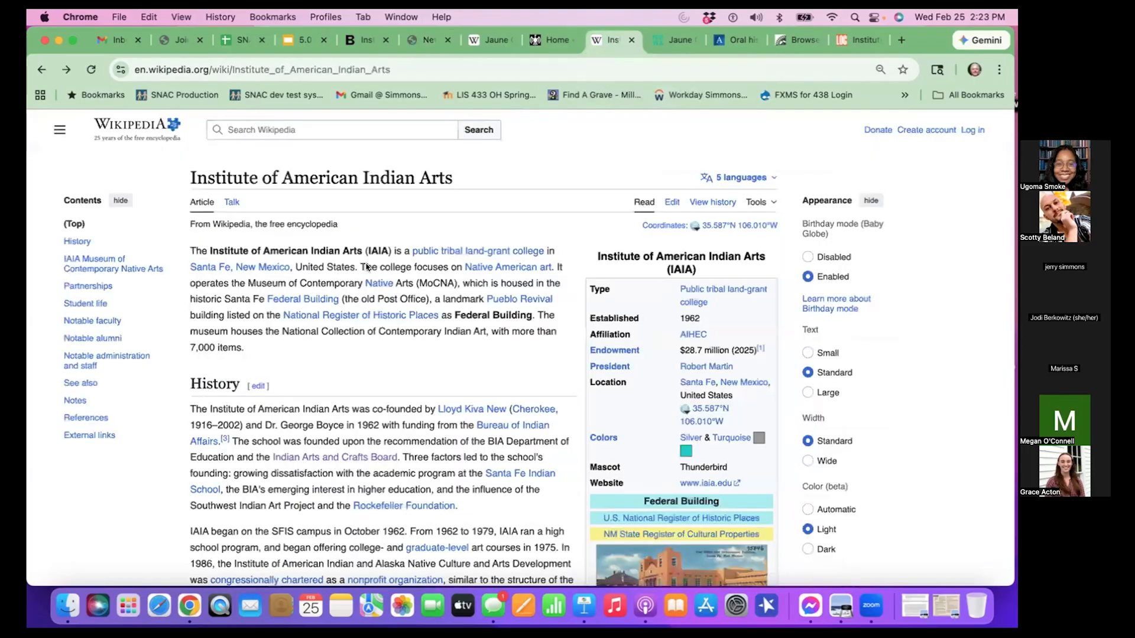
{"action": "scroll", "coordinate": [293, 342], "scroll_direction": "down", "scroll_amount": 2}
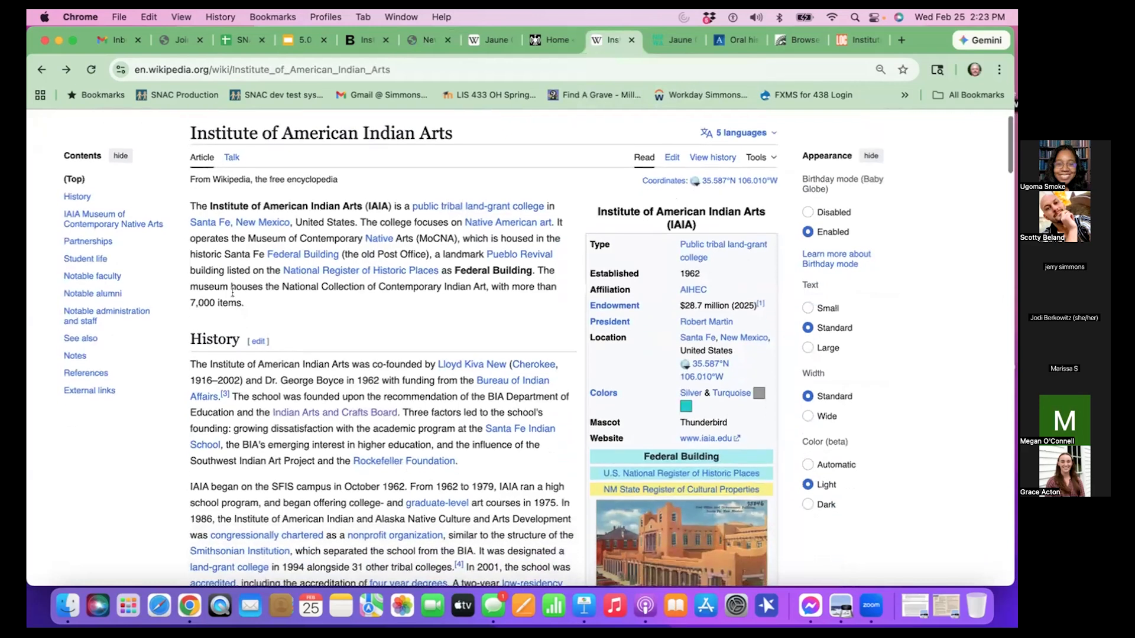
{"action": "left_click_drag", "start_coordinate": [189, 205], "coordinate": [252, 315]}
{"action": "key", "text": "cmd+c"}
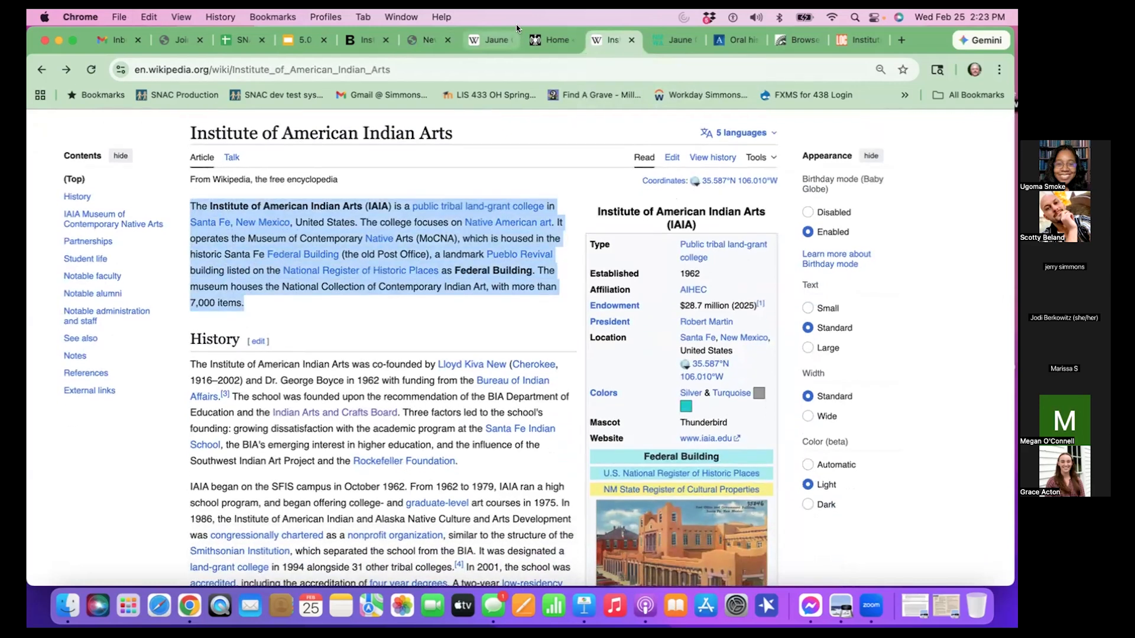
{"action": "left_click", "coordinate": [443, 45]}
{"action": "left_click", "coordinate": [469, 304]}
{"action": "key", "text": "cmd+v"}
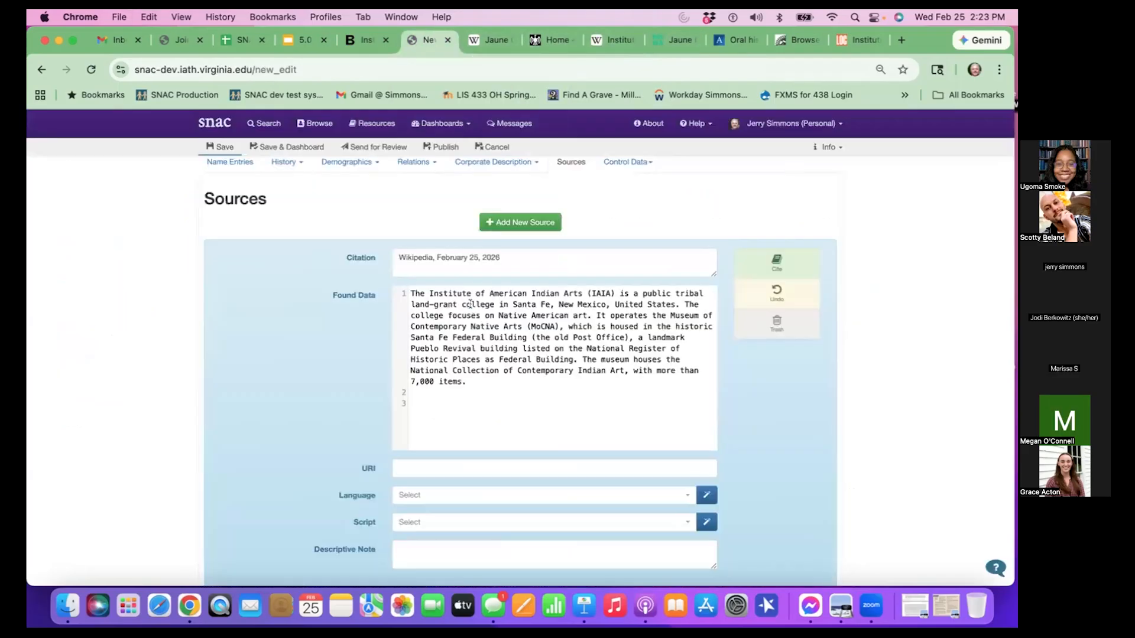
{"action": "key", "text": "BackSpace"}
{"action": "key", "text": "BackSpace"}
{"action": "type", "text": ".."}
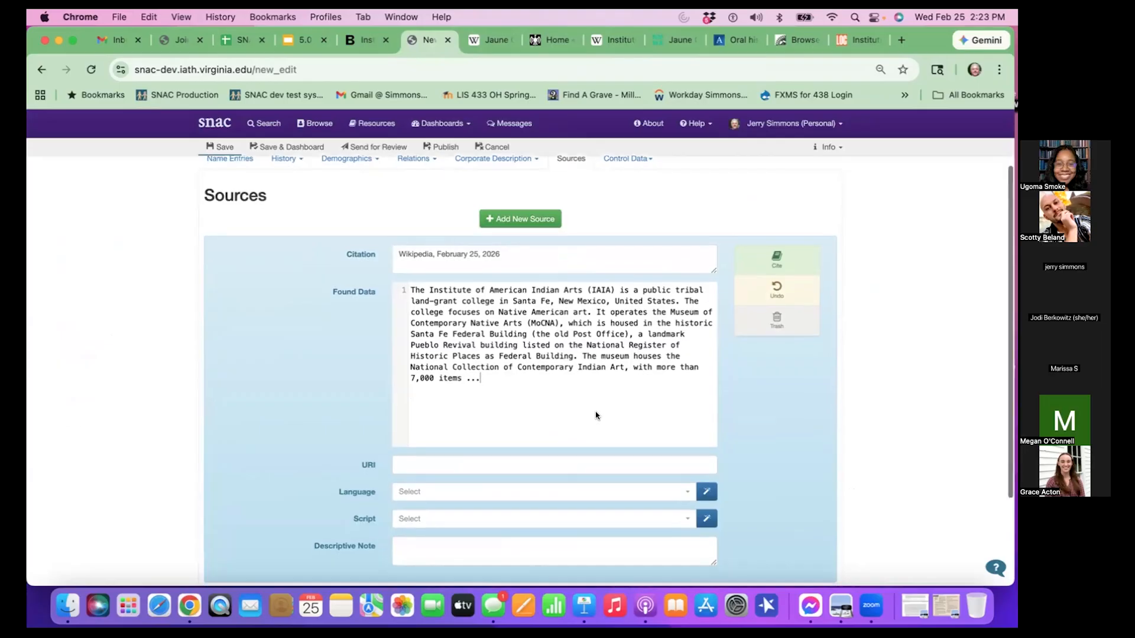
- Set the Wikipedia source's language to eng and its script to Latn
{"action": "scroll", "coordinate": [596, 410], "scroll_direction": "down", "scroll_amount": 2}
{"action": "left_click", "coordinate": [706, 443]}
{"action": "left_click", "coordinate": [706, 471]}
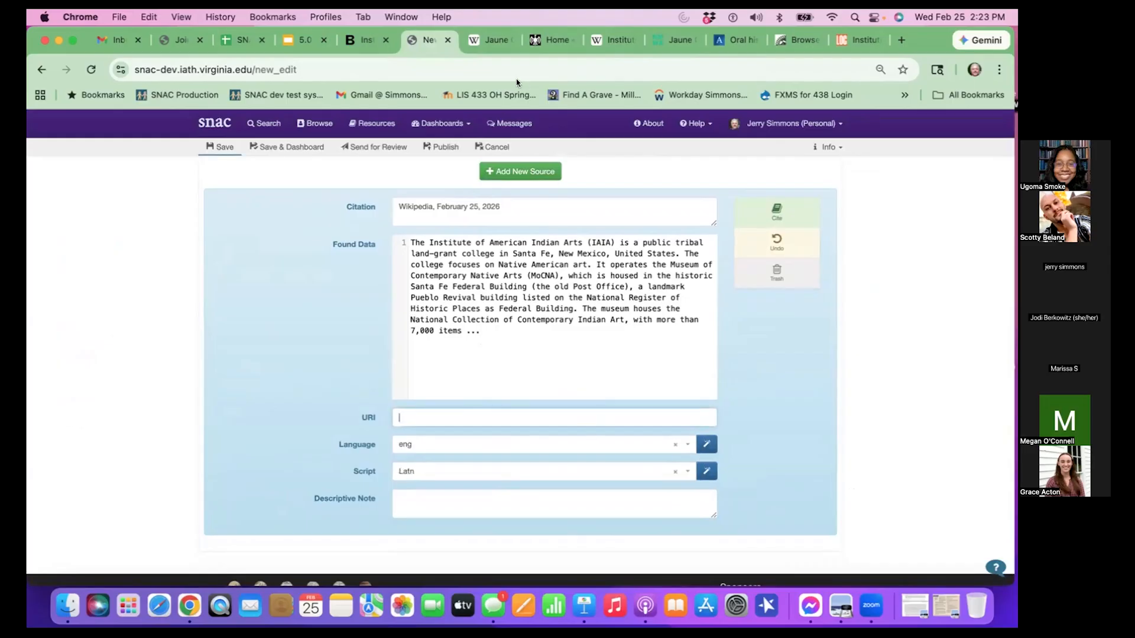
- Copy the Wikipedia article's web address into the URI of the Wikipedia source
{"action": "left_click", "coordinate": [601, 37]}
{"action": "left_click", "coordinate": [278, 70]}
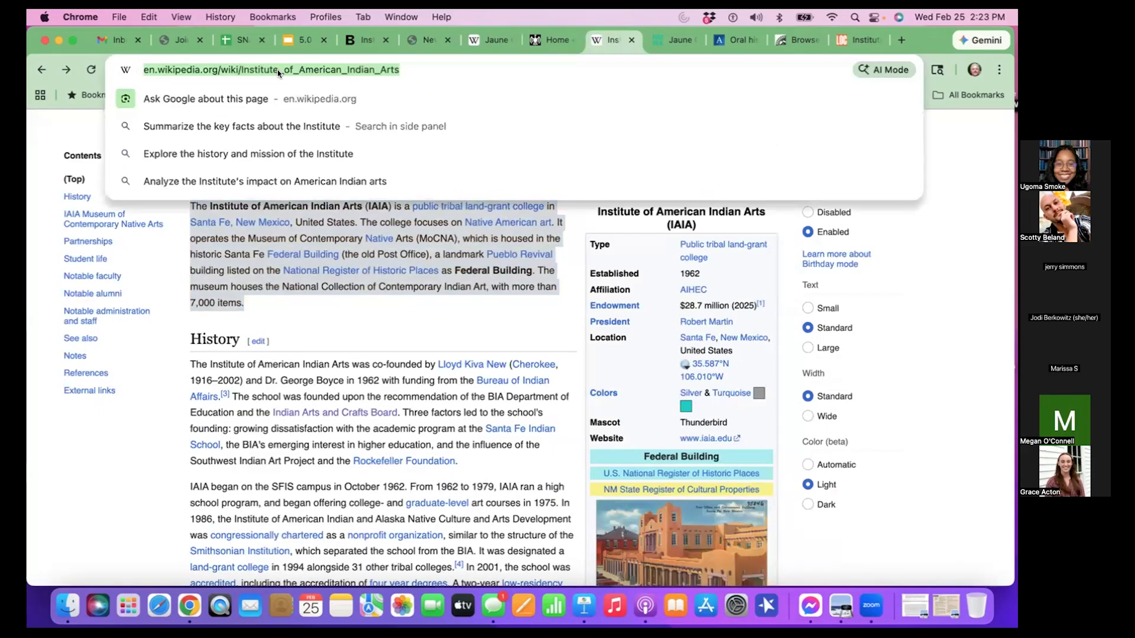
{"action": "key", "text": "super+c"}
{"action": "left_click", "coordinate": [424, 40]}
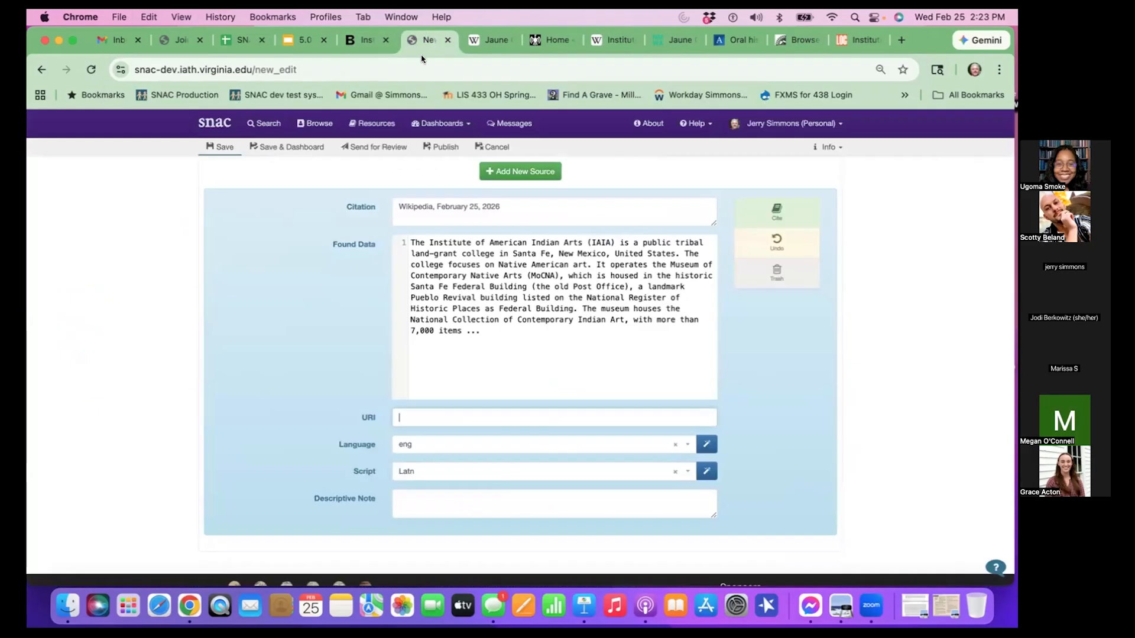
{"action": "left_click", "coordinate": [477, 416]}
{"action": "key", "text": "super+v"}
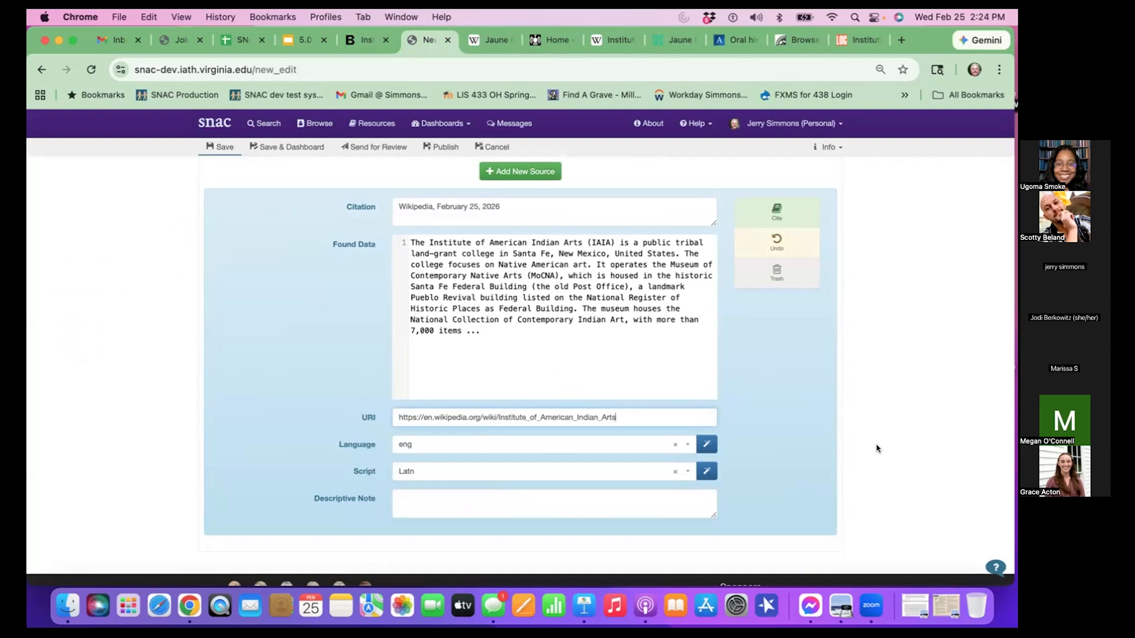
- Add another source with the citation "Institute of American Indian Arts website, February 25, 2026"
{"action": "scroll", "coordinate": [877, 448], "scroll_direction": "up", "scroll_amount": 3}
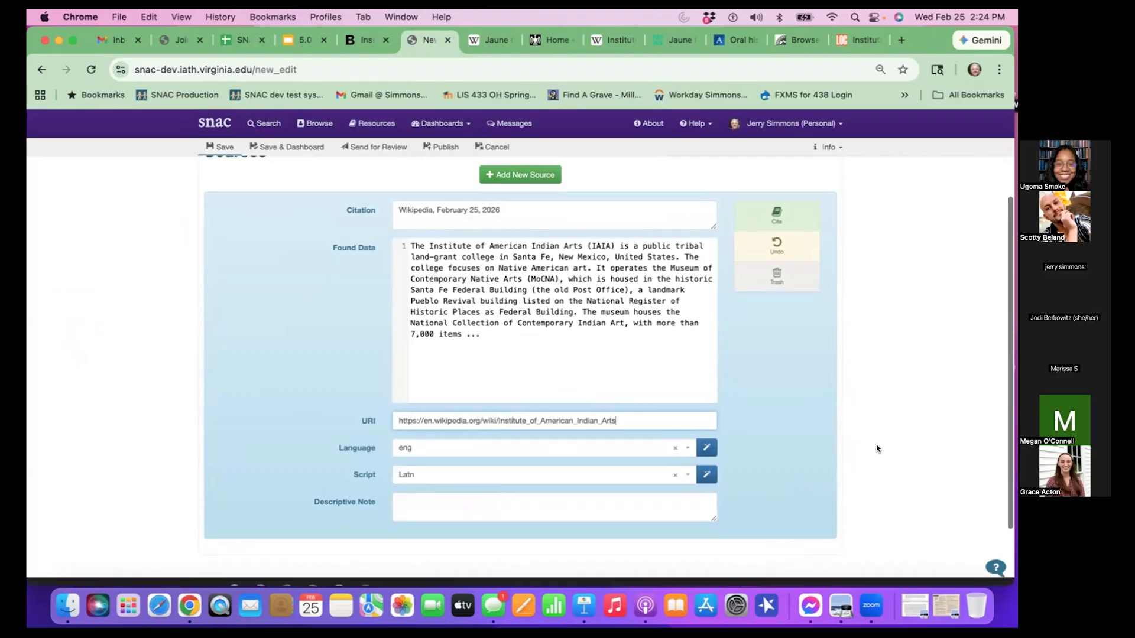
{"action": "left_click", "coordinate": [533, 253]}
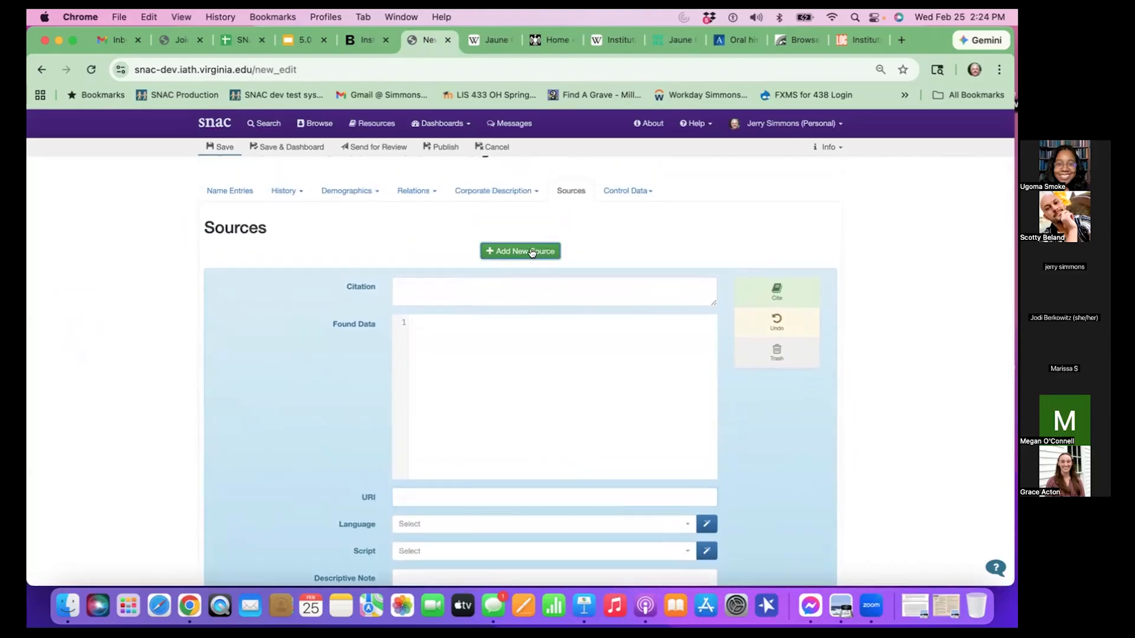
{"action": "left_click", "coordinate": [502, 287]}
{"action": "type", "text": "Insti"}
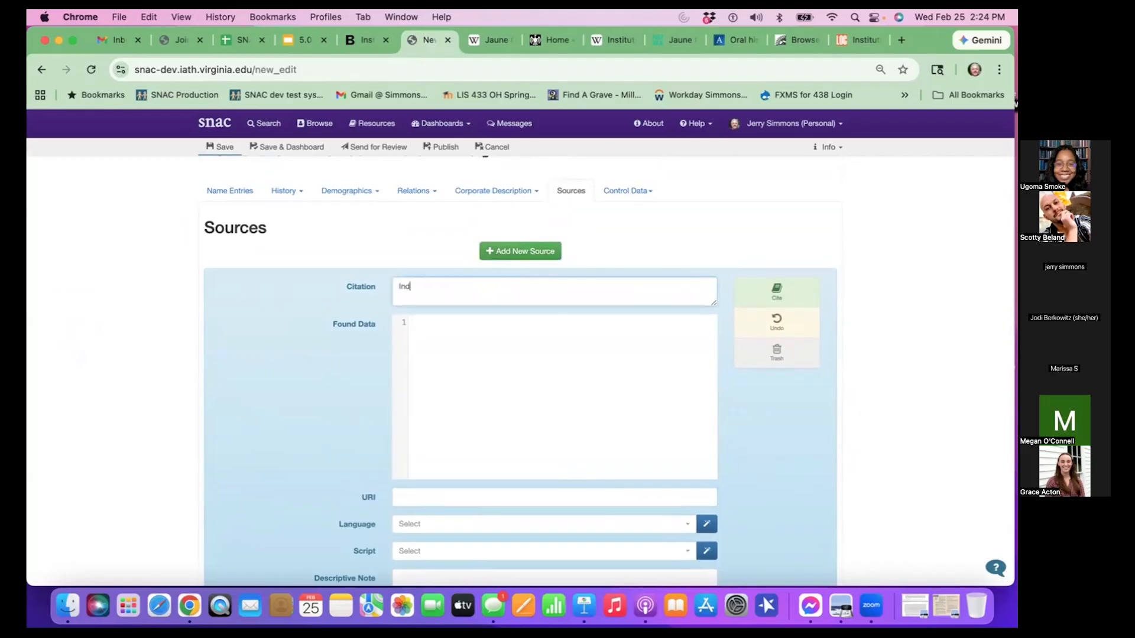
{"action": "type", "text": "tute of American Indian Arcs website, F"}
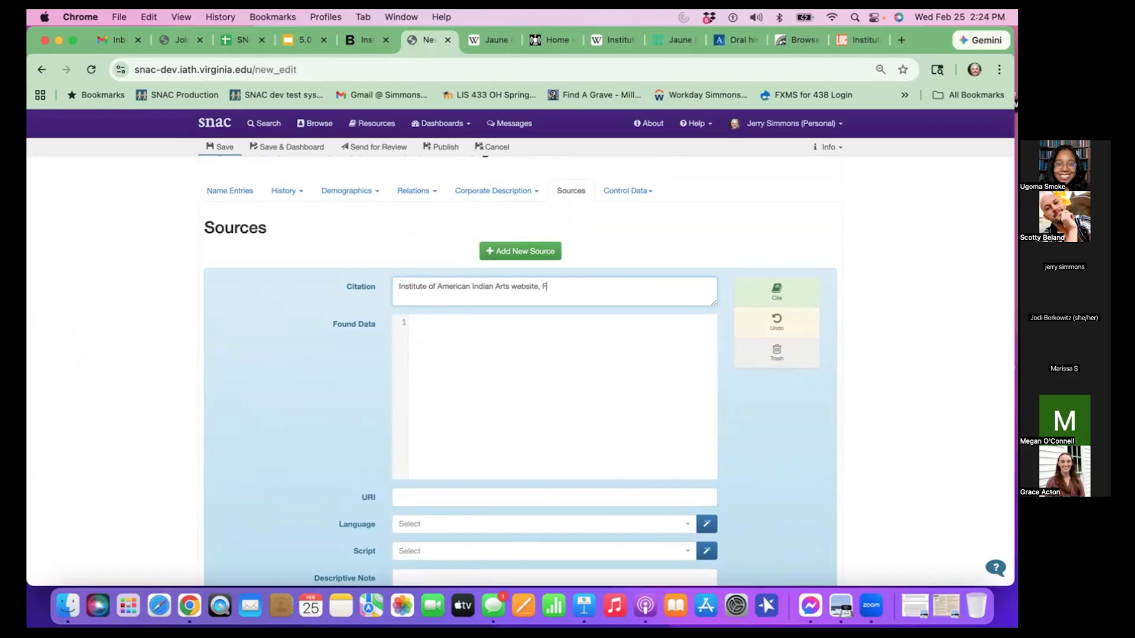
{"action": "type", "text": "ebruary 25, 2026"}
{"action": "triple_click", "coordinate": [458, 285]}
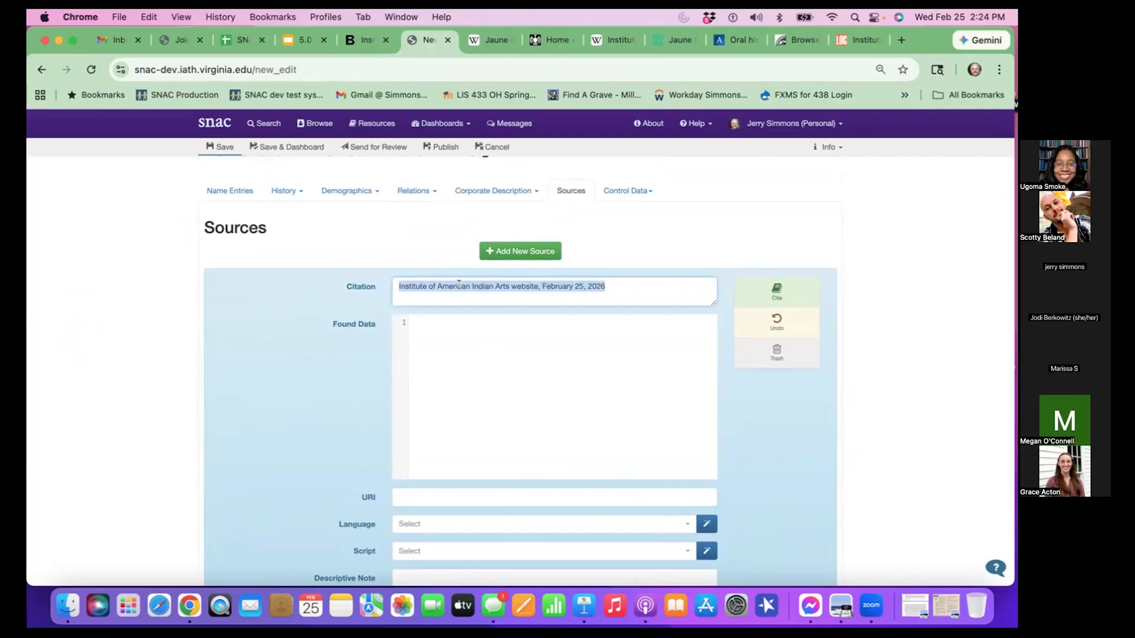
- Copy the first two "Spirit and Vision—Our First Priorities" paragraphs from the iaia.edu About page into the website source's Found Data
{"action": "left_click", "coordinate": [443, 325]}
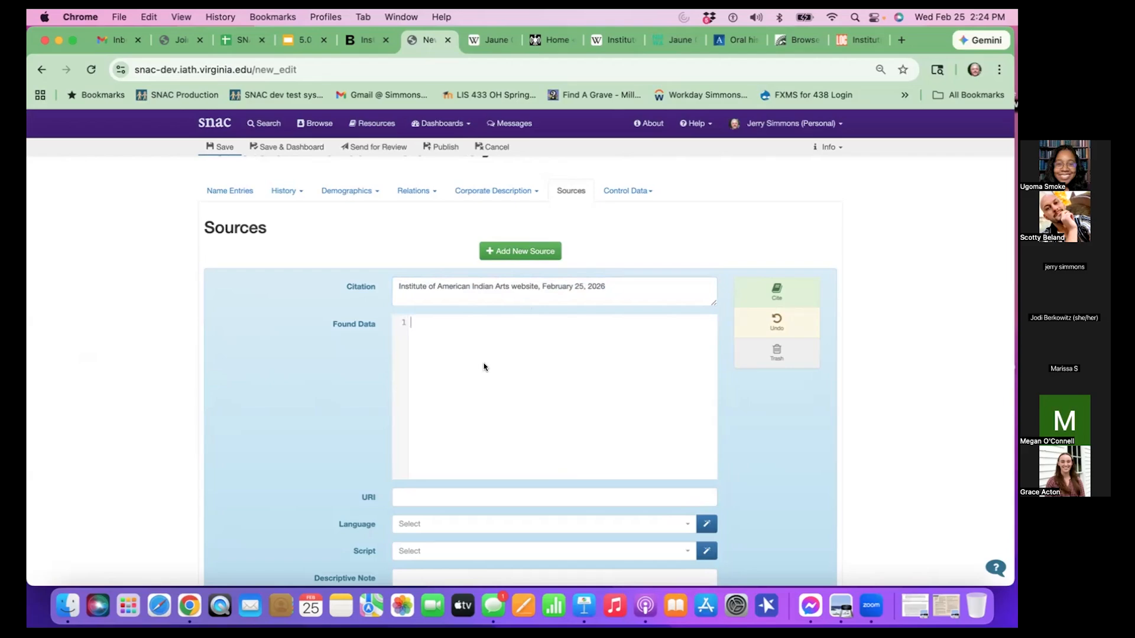
{"action": "left_click", "coordinate": [541, 40]}
{"action": "scroll", "coordinate": [431, 240], "scroll_direction": "up", "scroll_amount": 20}
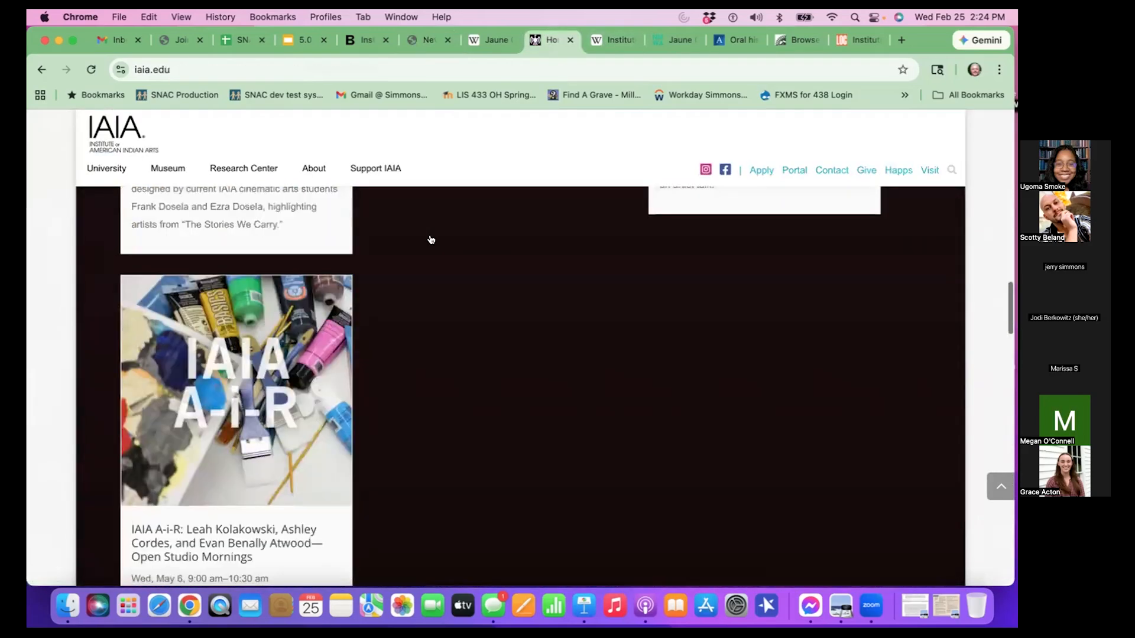
{"action": "scroll", "coordinate": [722, 182], "scroll_direction": "up", "scroll_amount": 10}
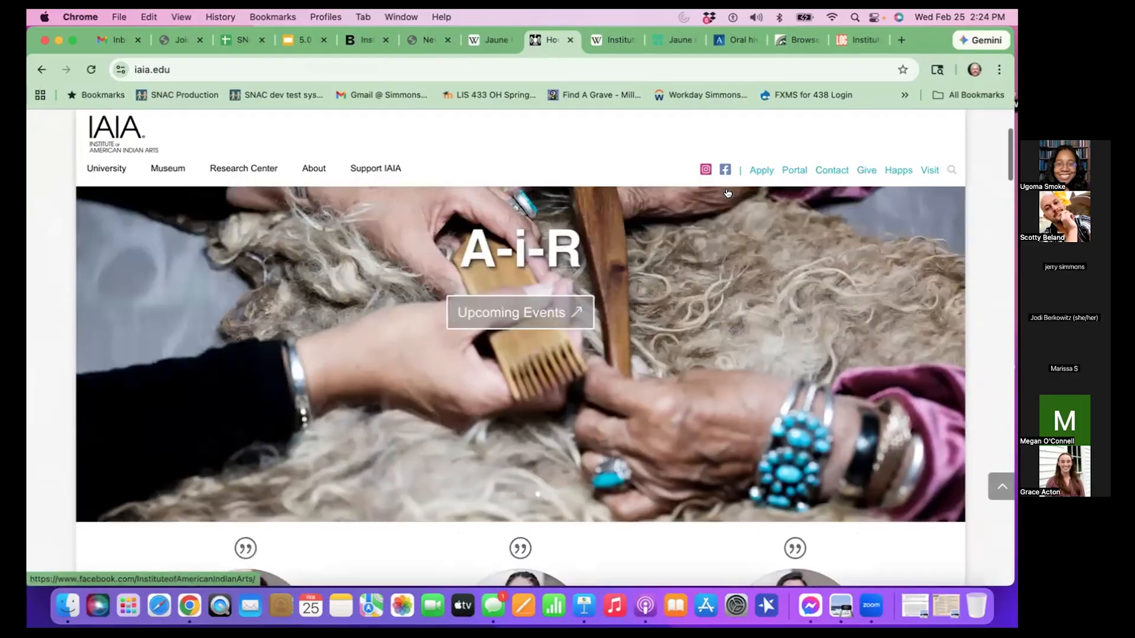
{"action": "left_click", "coordinate": [305, 169]}
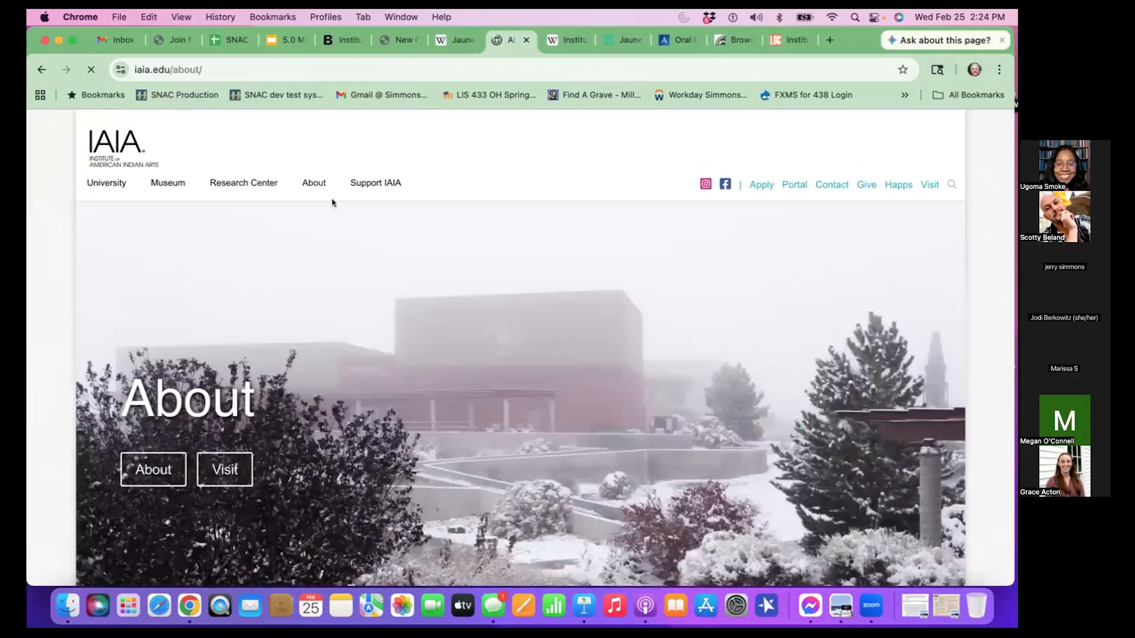
{"action": "scroll", "coordinate": [344, 297], "scroll_direction": "down", "scroll_amount": 5}
{"action": "scroll", "coordinate": [344, 296], "scroll_direction": "down", "scroll_amount": 10}
{"action": "scroll", "coordinate": [344, 296], "scroll_direction": "up", "scroll_amount": 5}
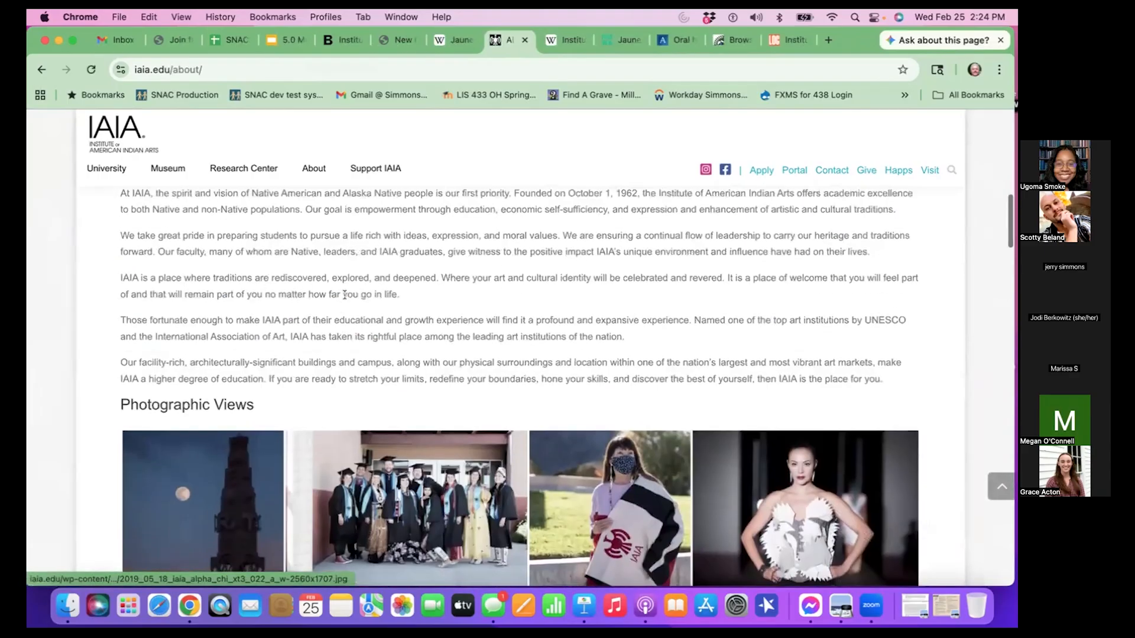
{"action": "left_click_drag", "start_coordinate": [120, 360], "coordinate": [871, 421]}
{"action": "key", "text": "super+c"}
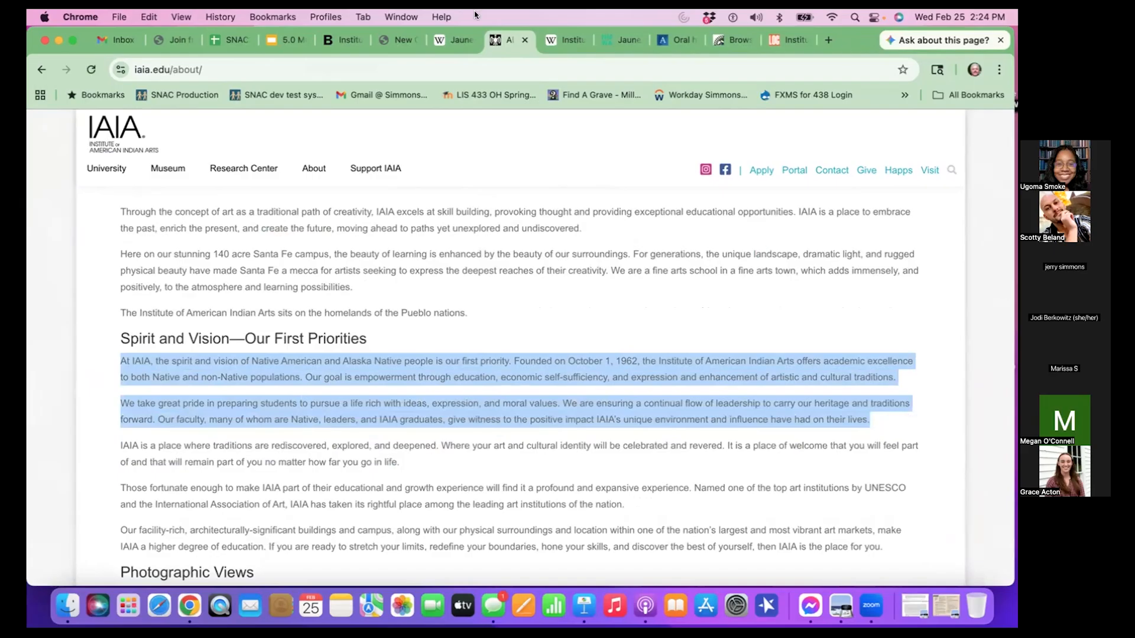
{"action": "left_click", "coordinate": [395, 40]}
{"action": "key", "text": "super+v"}
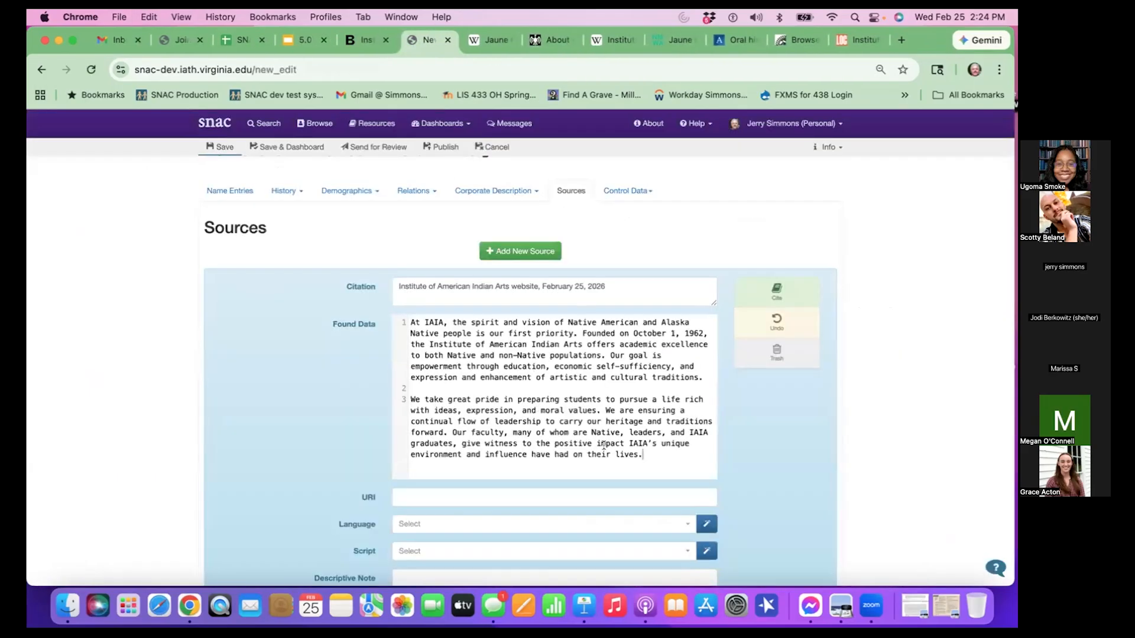
- Set the institute website source's language to eng and its script to Latn
{"action": "scroll", "coordinate": [604, 444], "scroll_direction": "down", "scroll_amount": 2}
{"action": "left_click", "coordinate": [707, 491]}
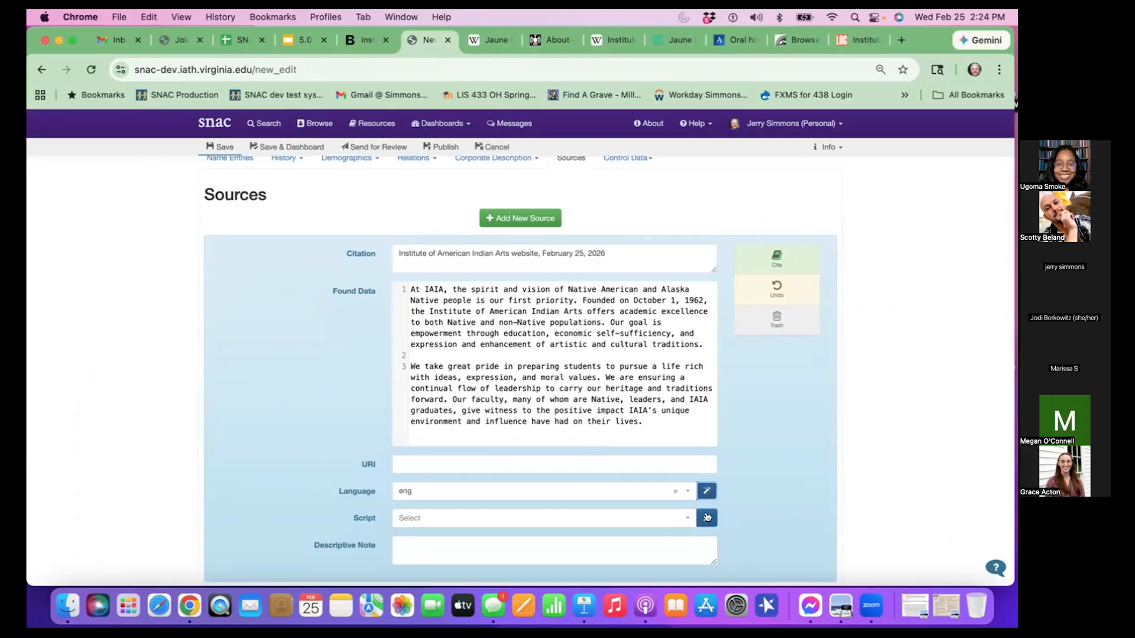
{"action": "left_click", "coordinate": [707, 517]}
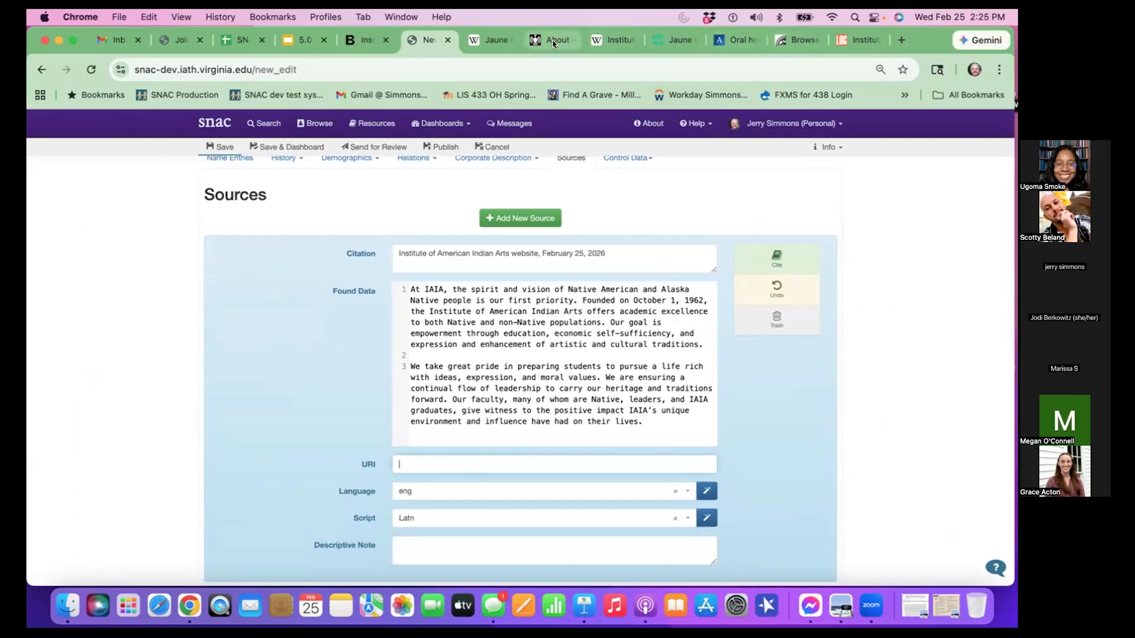
- Copy the address of the iaia.edu About page into the URI of the institute website source
{"action": "left_click", "coordinate": [534, 40]}
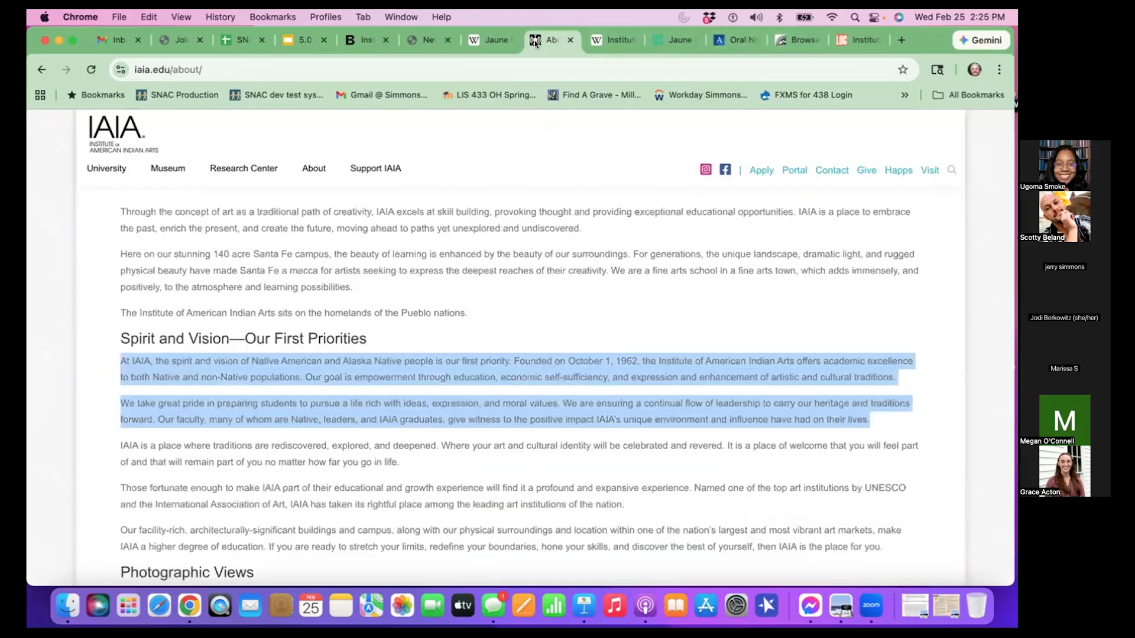
{"action": "left_click", "coordinate": [272, 72]}
{"action": "key", "text": "super+c"}
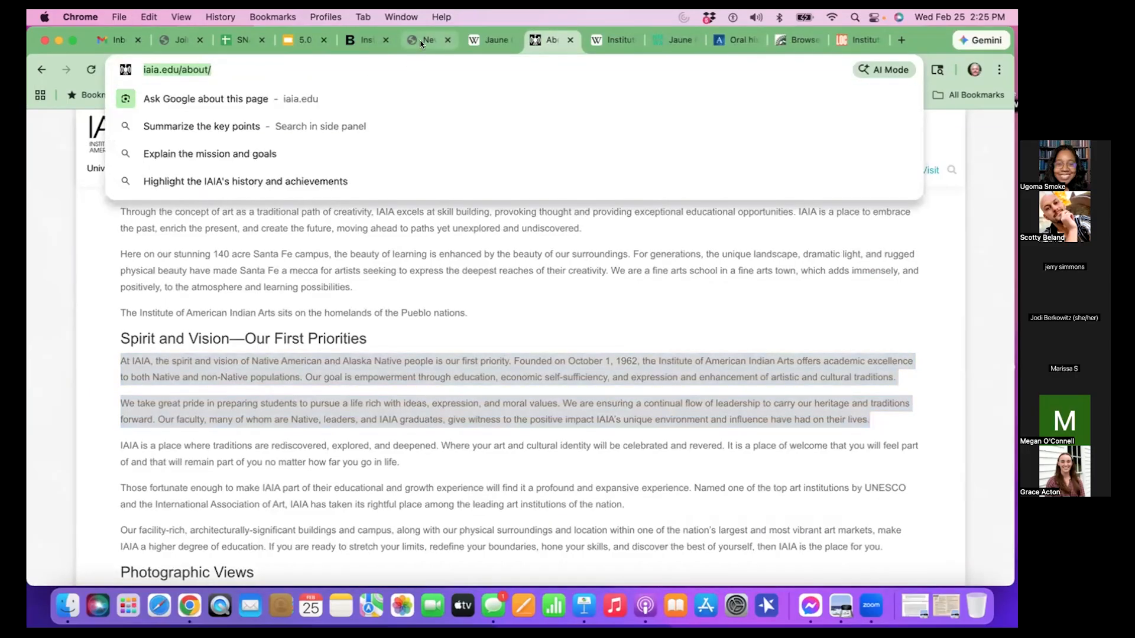
{"action": "left_click", "coordinate": [423, 41]}
{"action": "left_click", "coordinate": [459, 465]}
{"action": "key", "text": "super+v"}
- Save the Institute of American Indian Arts constellation with its two new sources
{"action": "left_click", "coordinate": [904, 457]}
{"action": "left_click", "coordinate": [203, 150]}
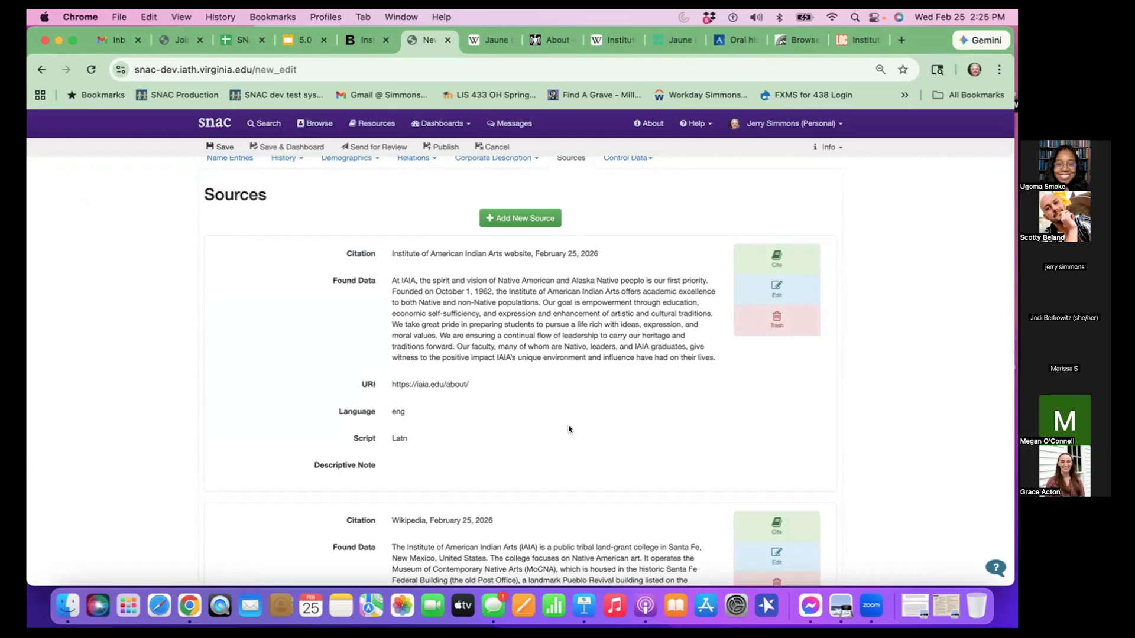
{"action": "scroll", "coordinate": [569, 426], "scroll_direction": "up", "scroll_amount": 2}
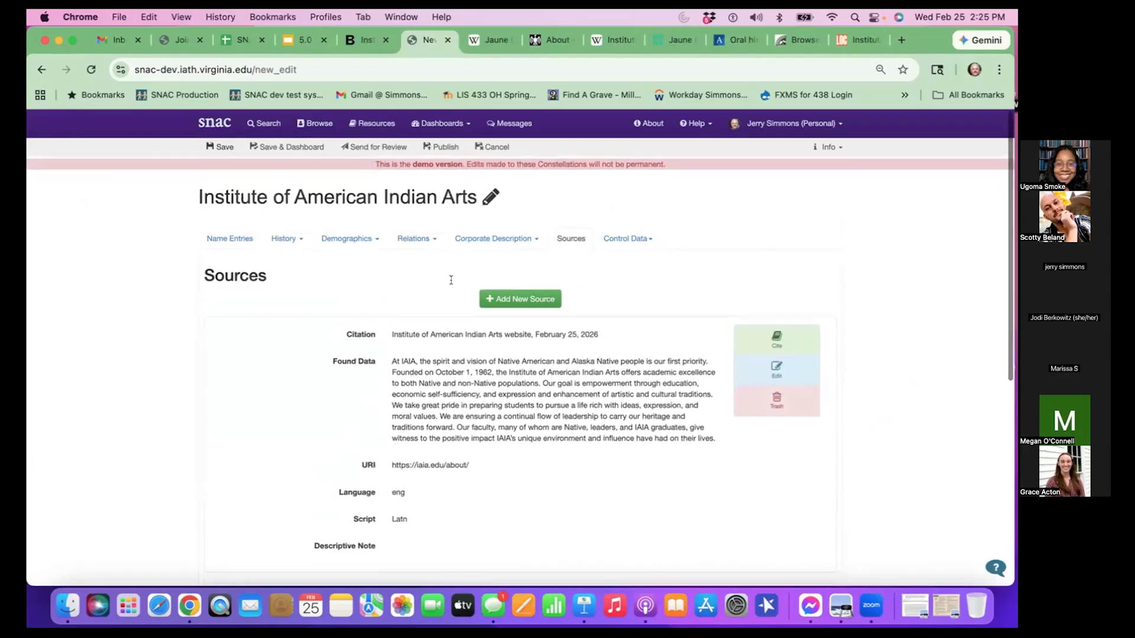
{"action": "left_click", "coordinate": [223, 145]}
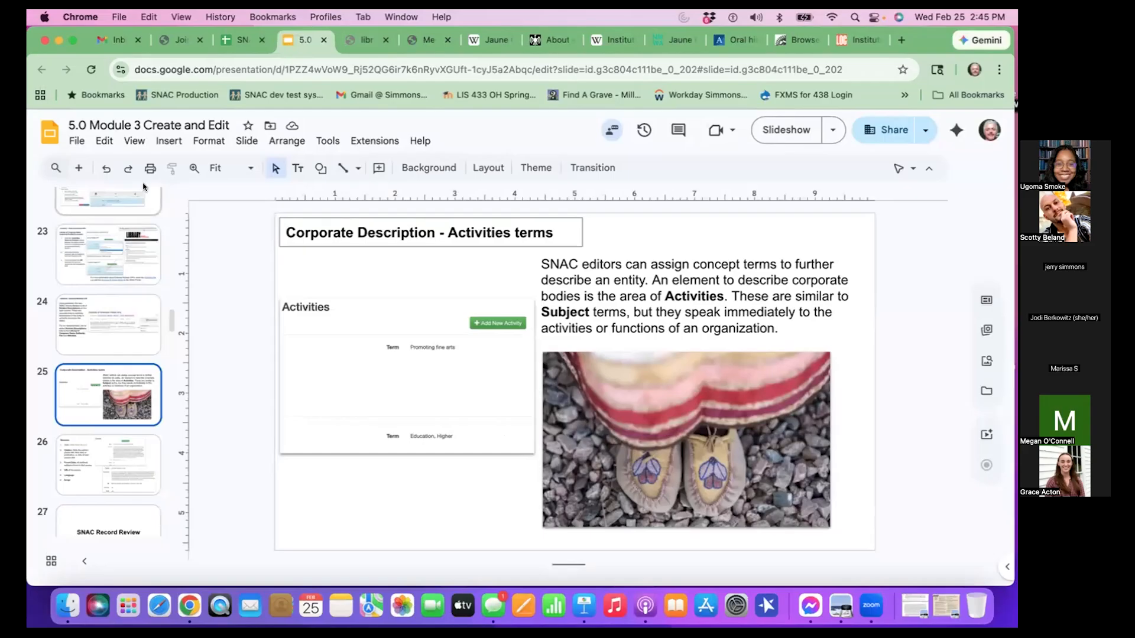
- Go through the Module 3 slides from Sources to the Subordinate corporate body names example and present that slide in full screen
{"action": "left_click", "coordinate": [77, 482]}
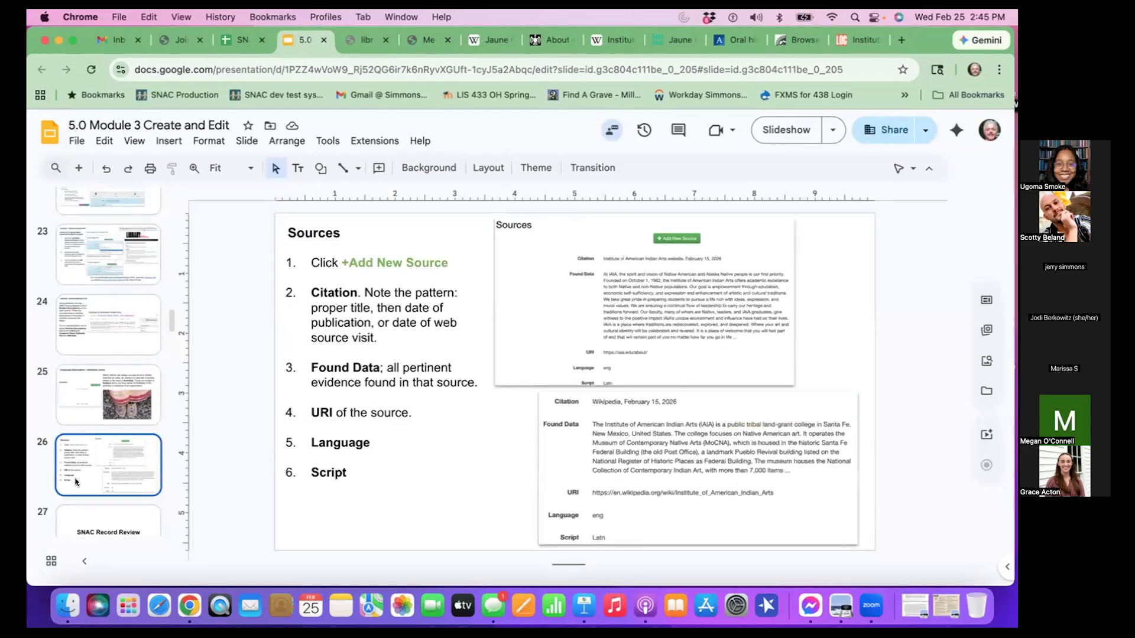
{"action": "scroll", "coordinate": [76, 483], "scroll_direction": "down", "scroll_amount": 5}
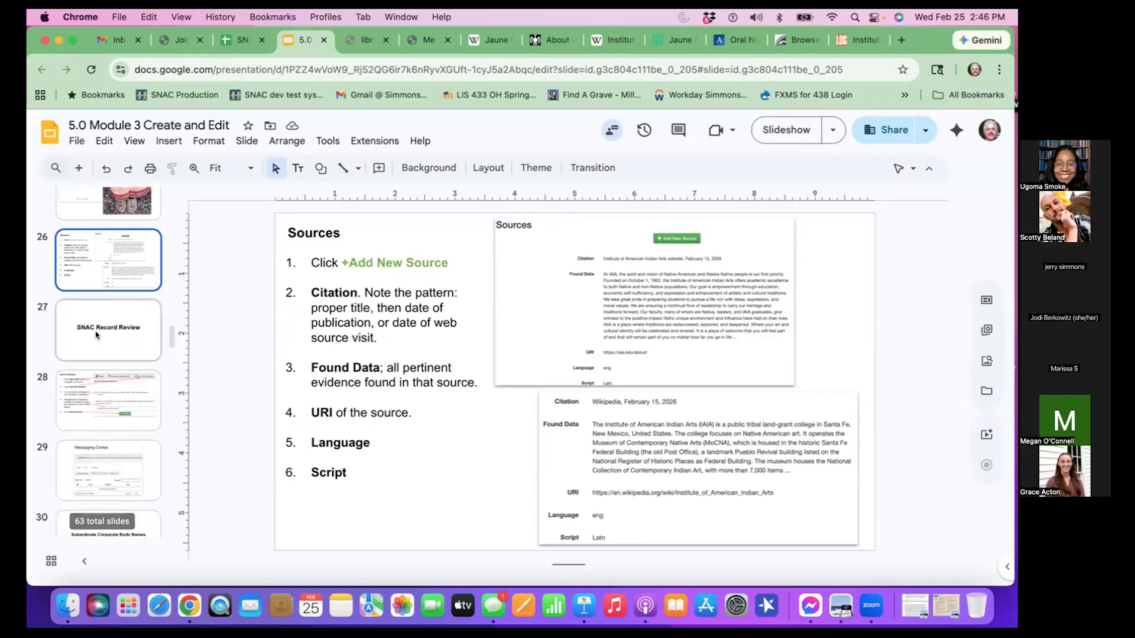
{"action": "left_click", "coordinate": [95, 334]}
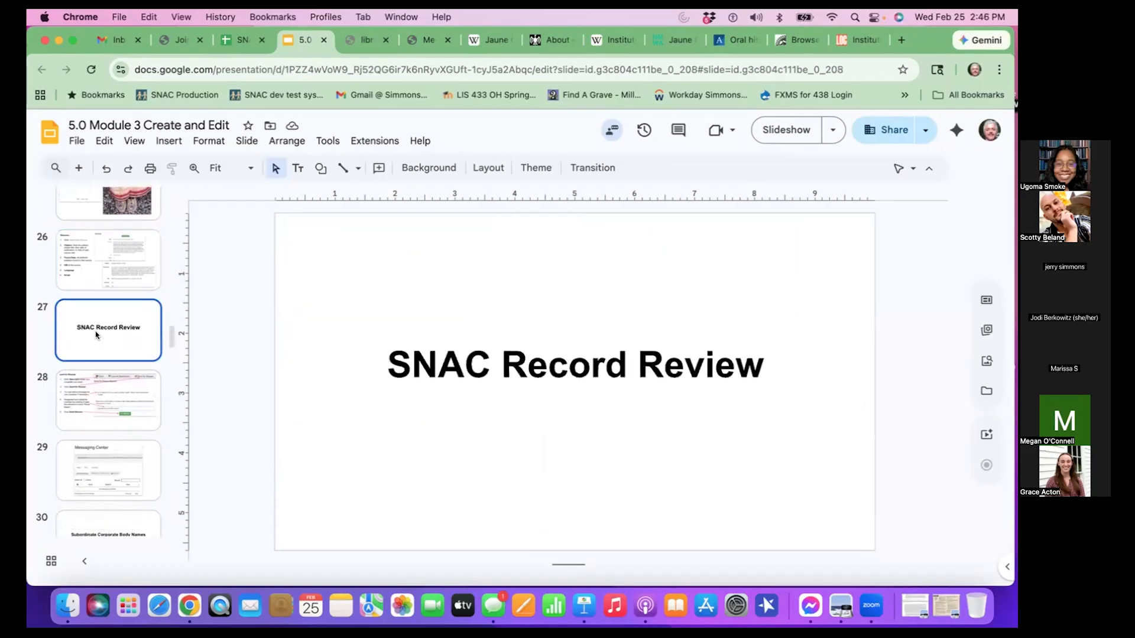
{"action": "scroll", "coordinate": [89, 340], "scroll_direction": "down", "scroll_amount": 2}
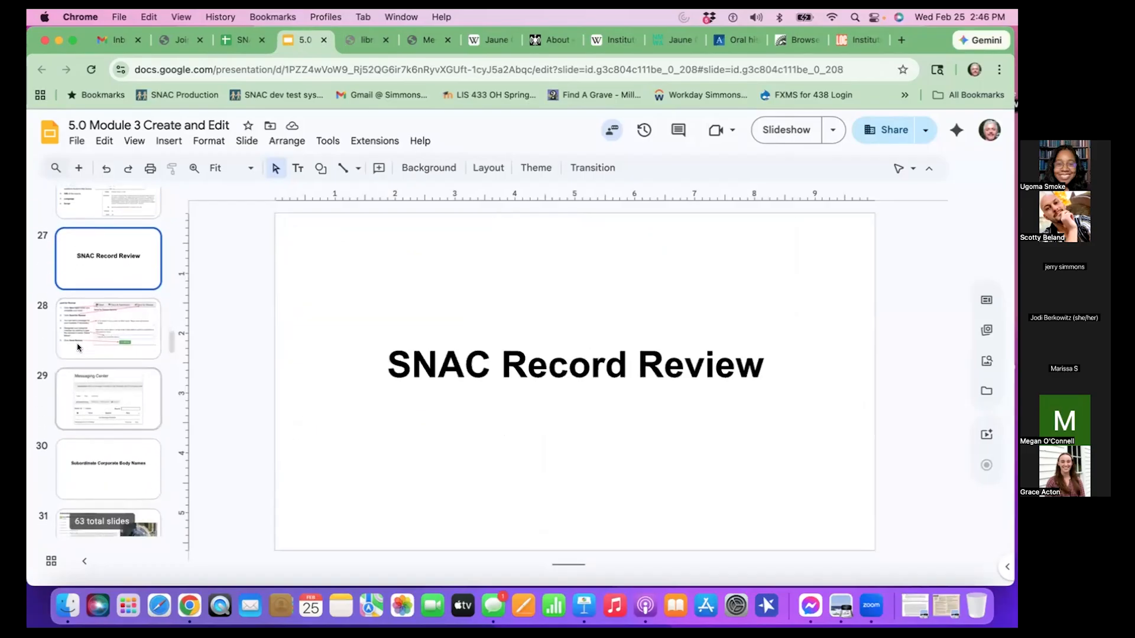
{"action": "left_click", "coordinate": [79, 348]}
{"action": "left_click", "coordinate": [64, 402]}
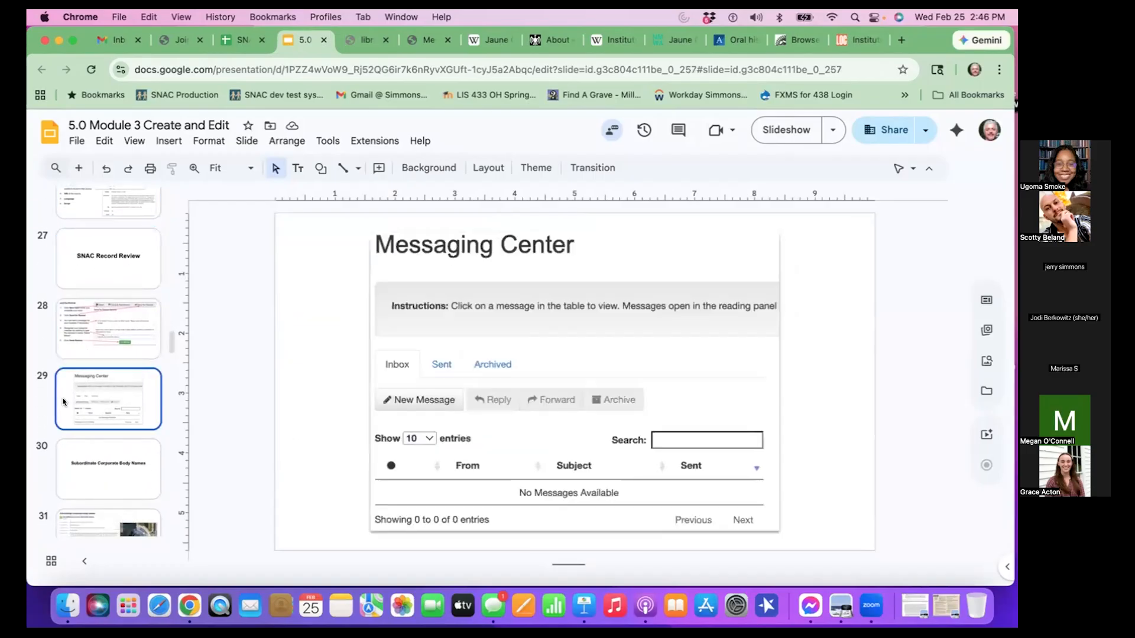
{"action": "left_click", "coordinate": [76, 451]}
{"action": "scroll", "coordinate": [76, 451], "scroll_direction": "down", "scroll_amount": 3}
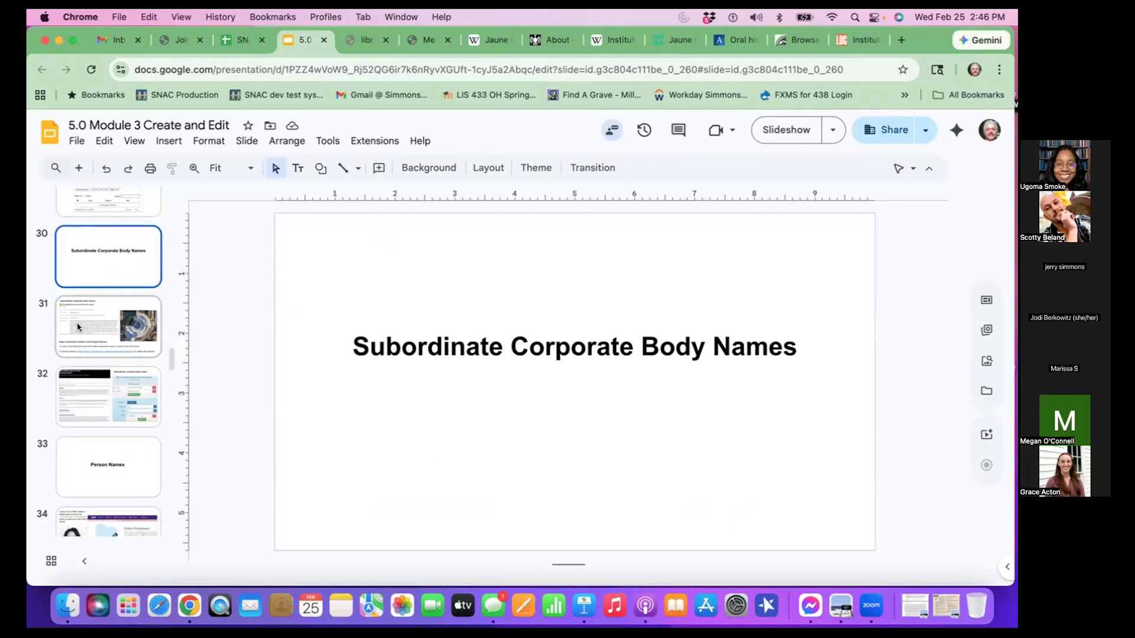
{"action": "left_click", "coordinate": [78, 327]}
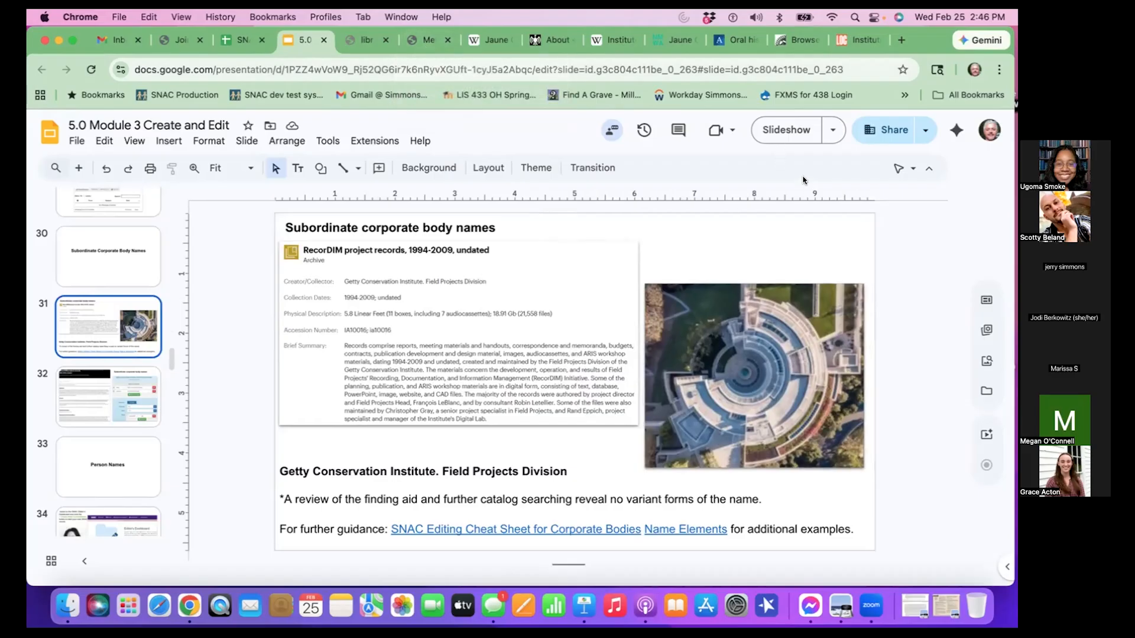
{"action": "left_click", "coordinate": [787, 130]}
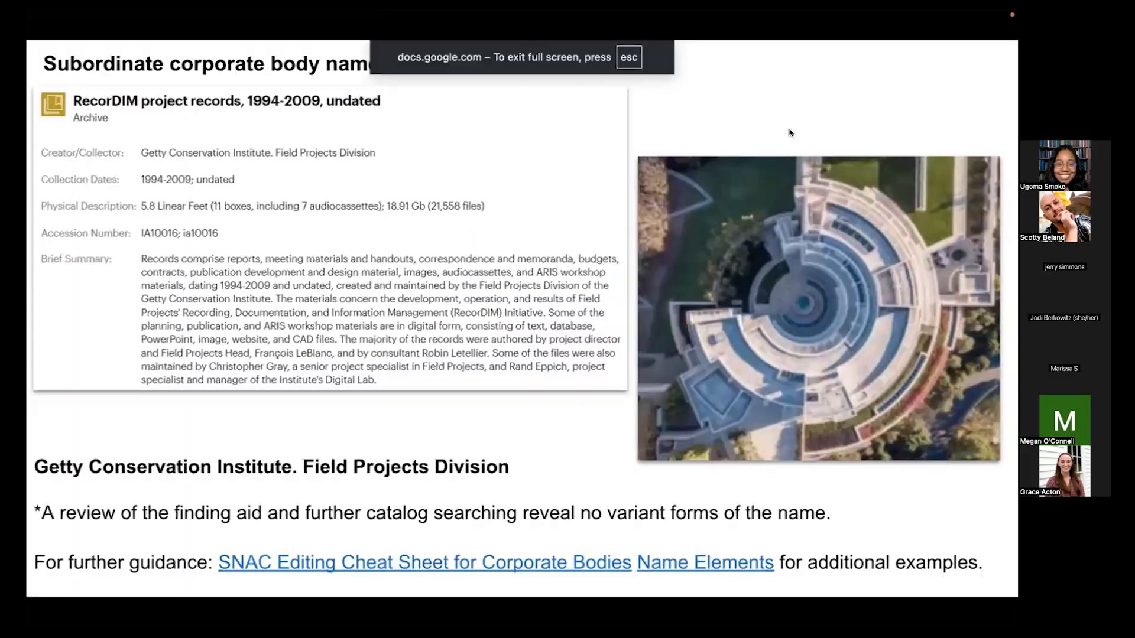